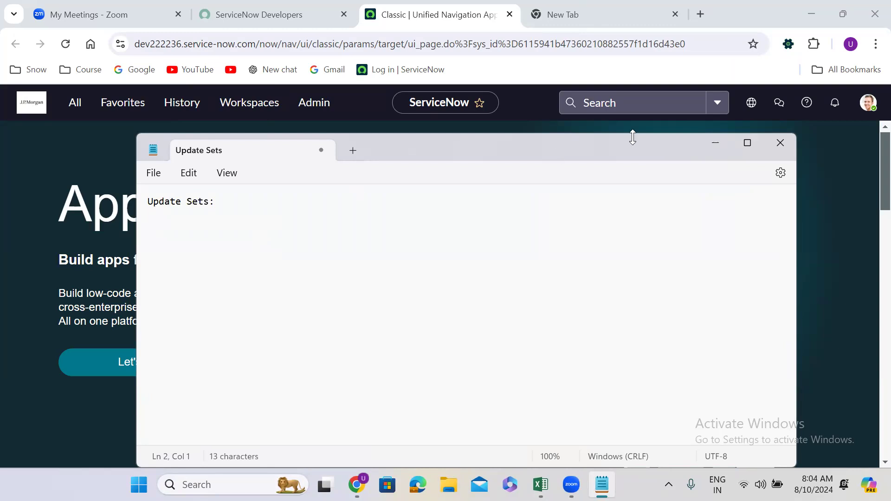
Maximize the notes window and complete the "Update Sets:" line with "are used to migrate your development from one instance to another instance"
click(749, 142)
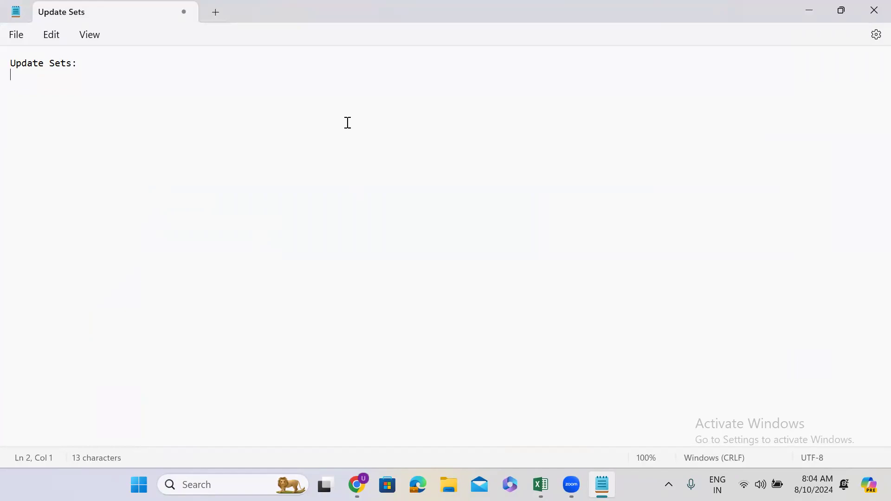
click(85, 66)
text(are used to m)
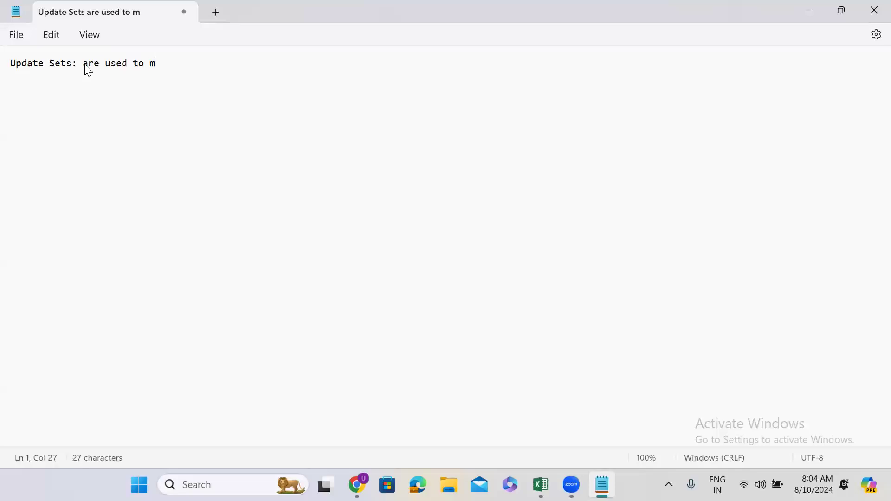
text(igrate your deve)
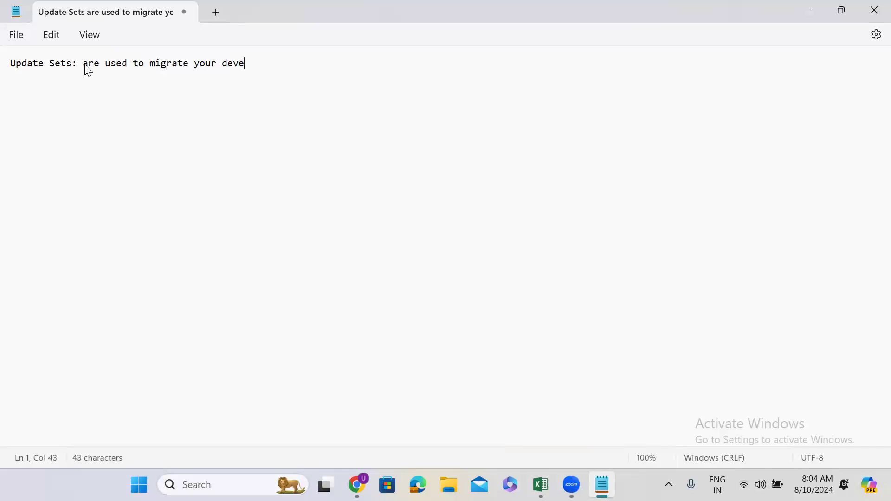
text(lopment from o)
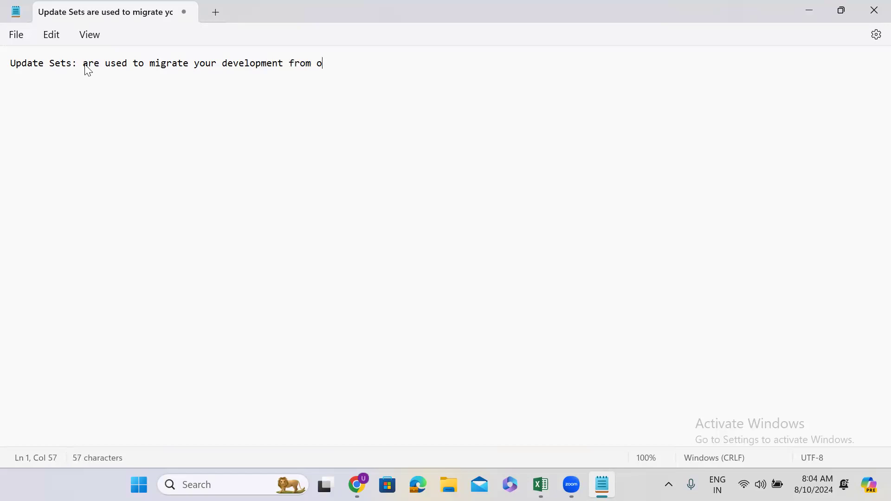
text(ne instance to anot)
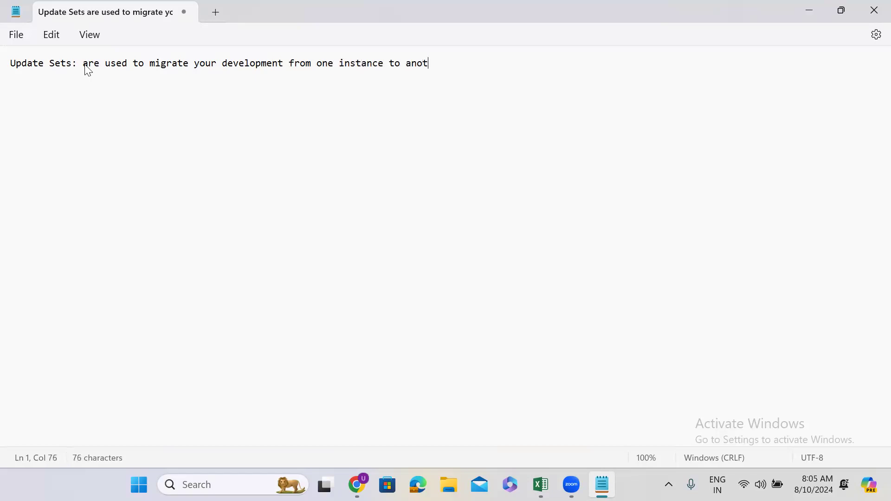
text(her instance)
key(Return)
key(Return)
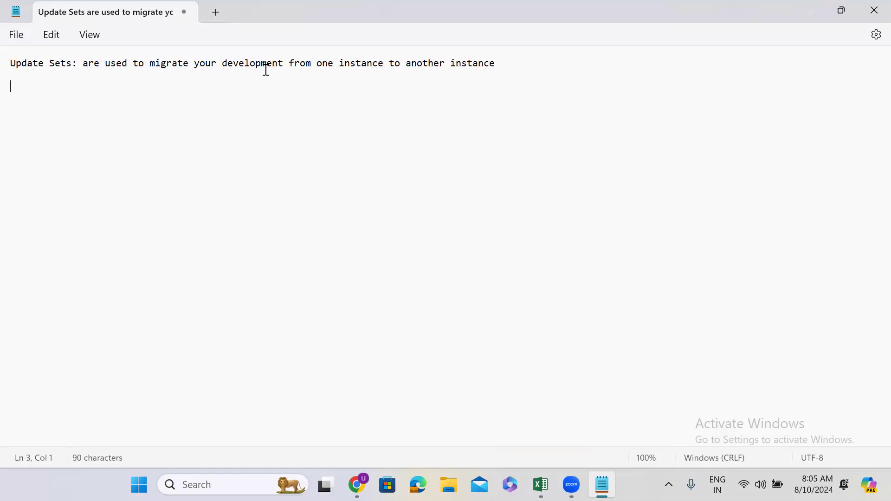
click(501, 64)
key(Return)
key(Return)
key(Return)
click(806, 13)
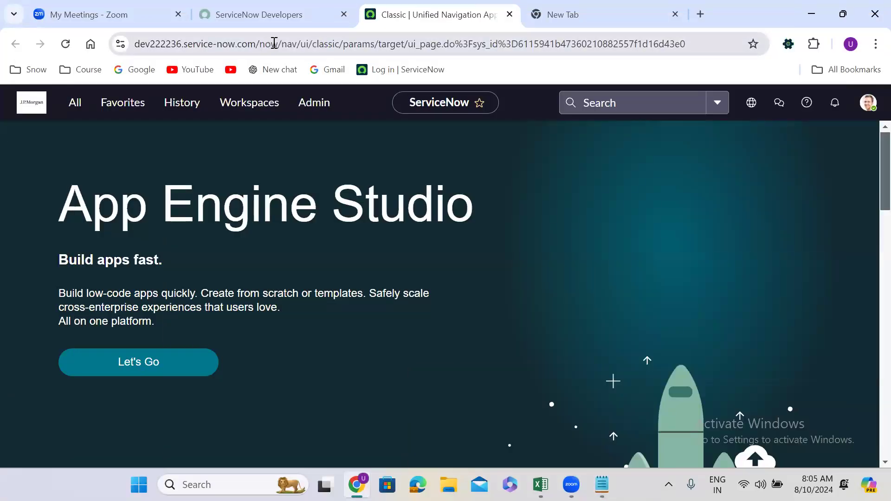
drag(256, 45, 95, 48)
key(ctrl+c)
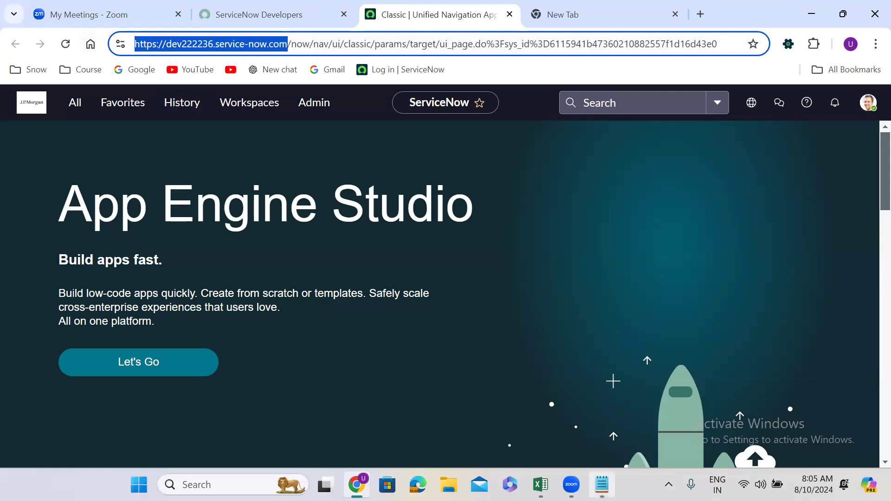
click(601, 485)
key(ctrl+v)
key(Return)
key(Return)
key(Return)
key(ctrl+v)
key(Return)
key(Return)
key(Return)
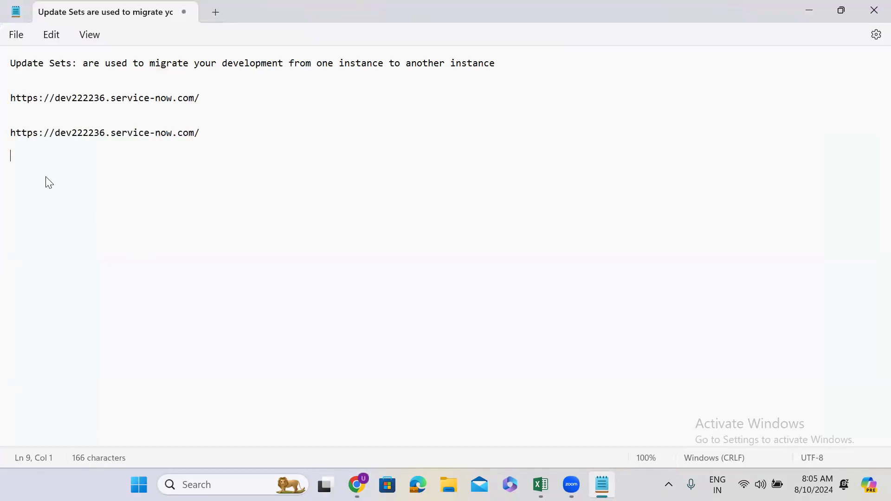
key(ctrl+v)
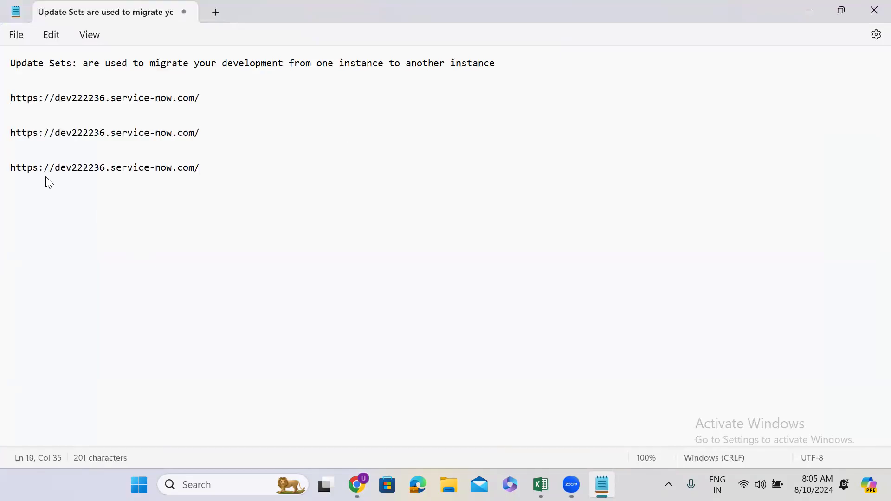
Replace the dev222236 subdomain with "test" in the second URL and with "prod" in the third
double_click(78, 97)
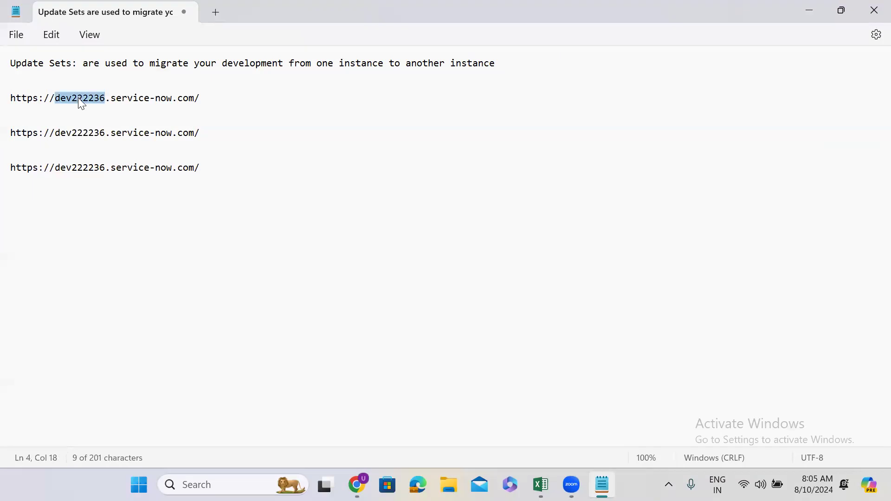
double_click(76, 132)
text(test)
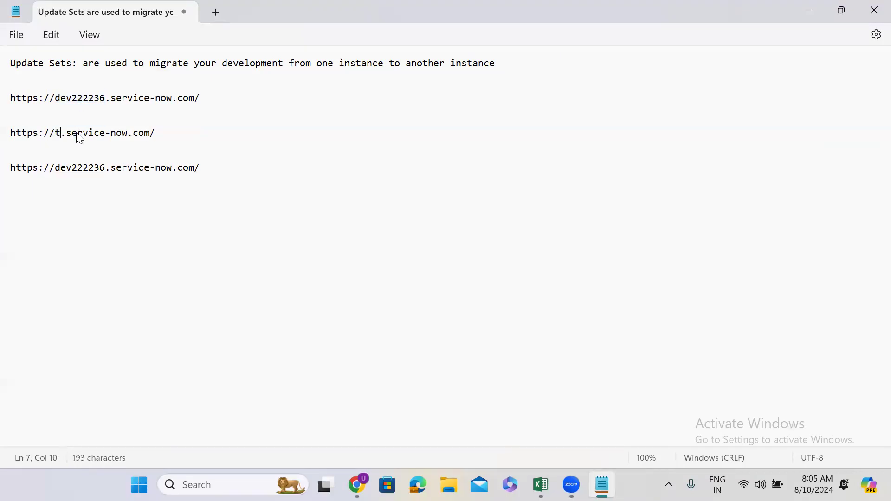
double_click(74, 169)
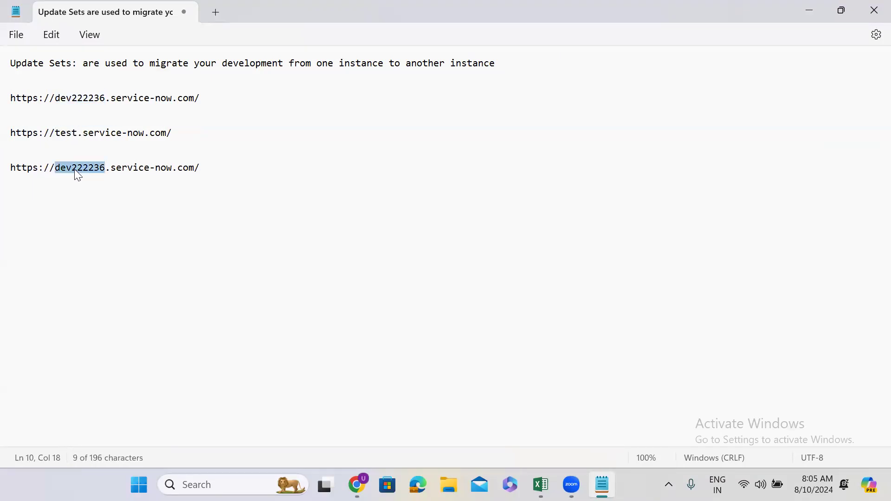
text(prod)
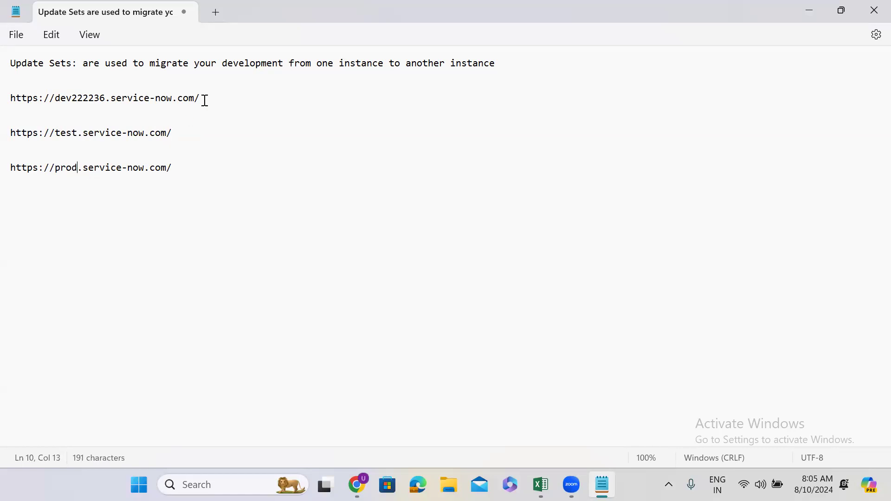
Review the dev, test and prod instance URLs in the notes one after another
drag(201, 99, 7, 99)
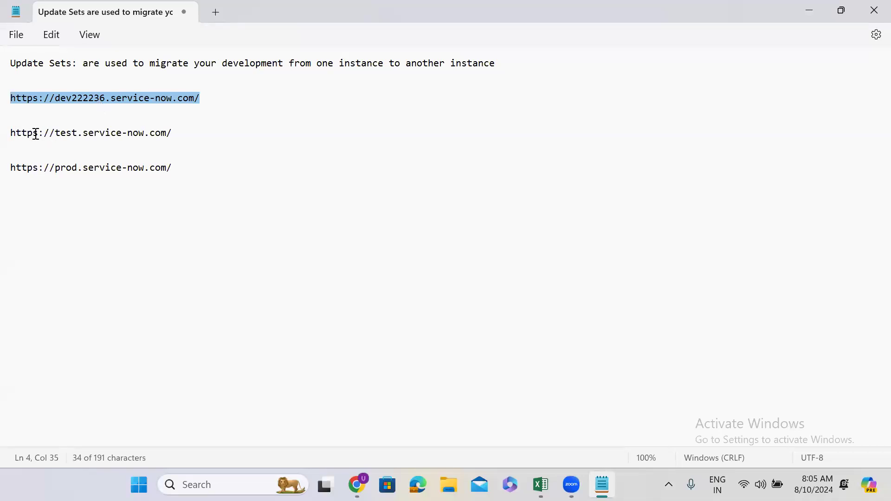
click(186, 132)
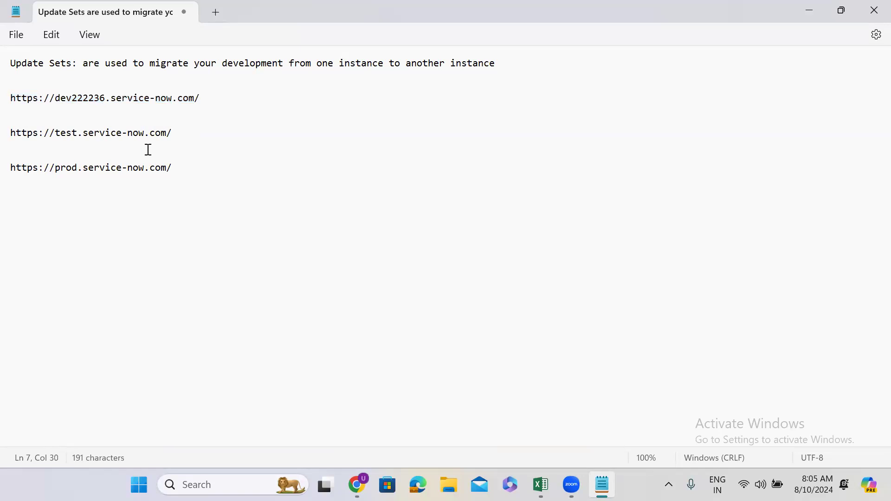
click(91, 171)
double_click(93, 169)
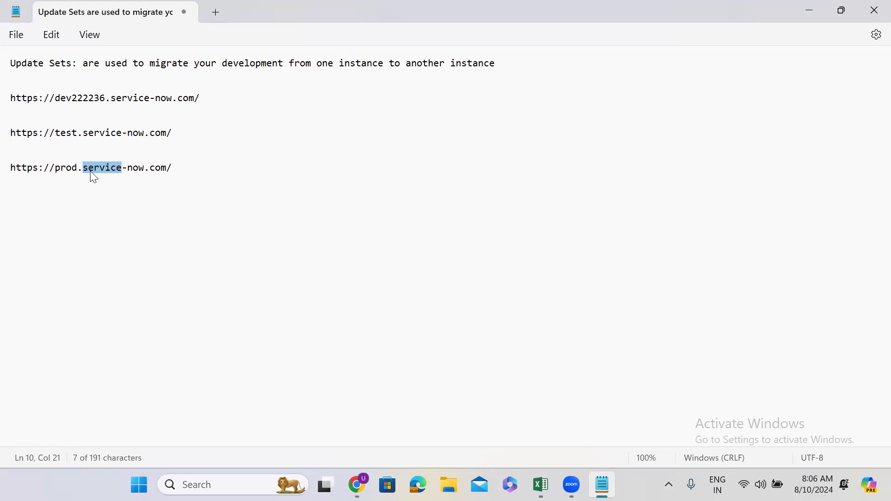
double_click(94, 98)
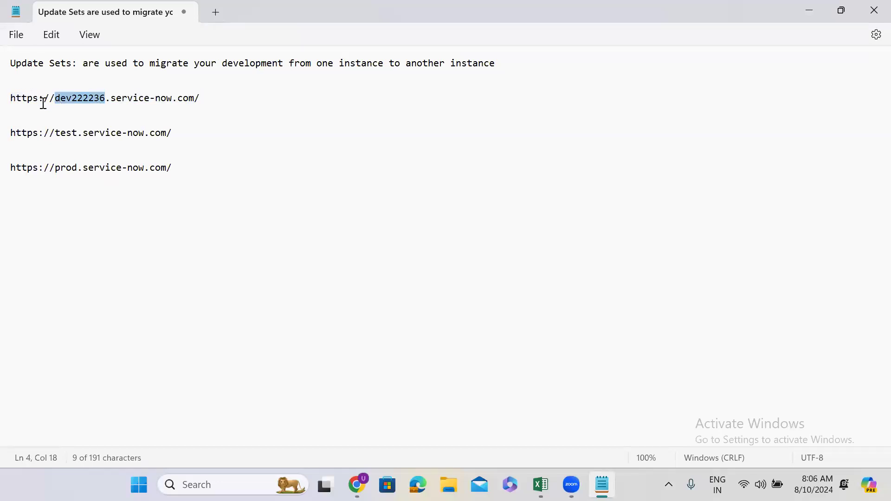
triple_click(33, 137)
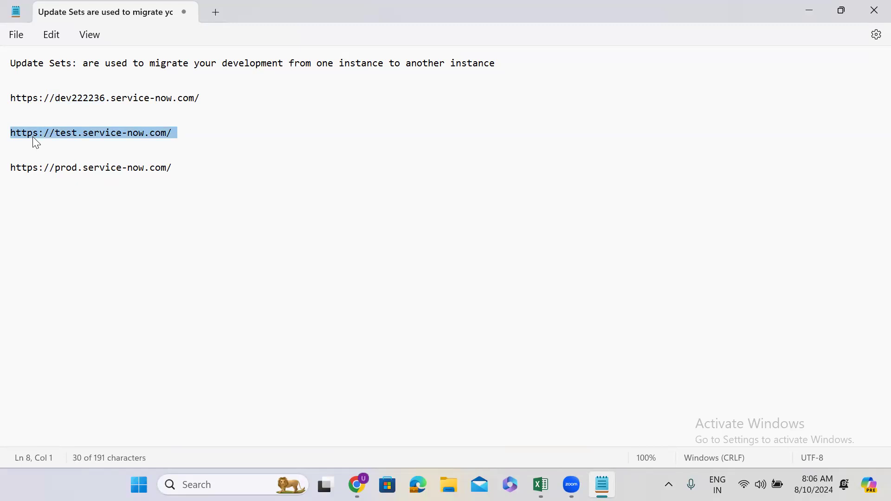
triple_click(112, 136)
triple_click(63, 169)
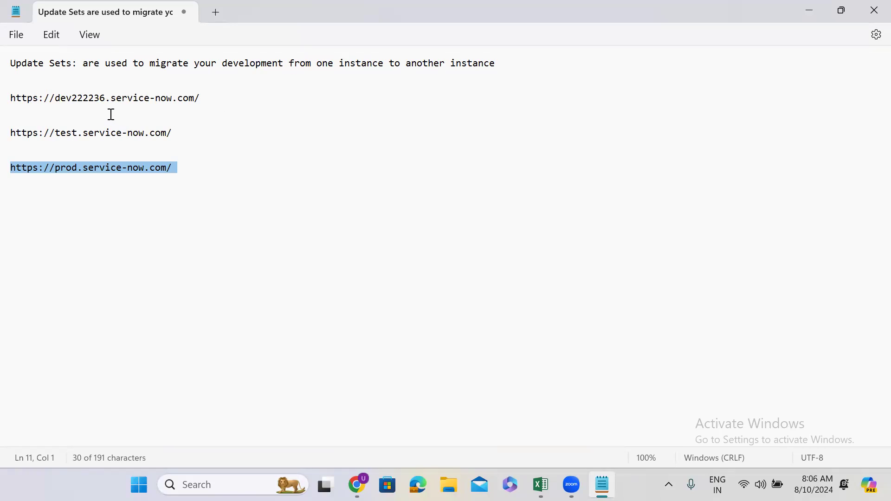
click(210, 98)
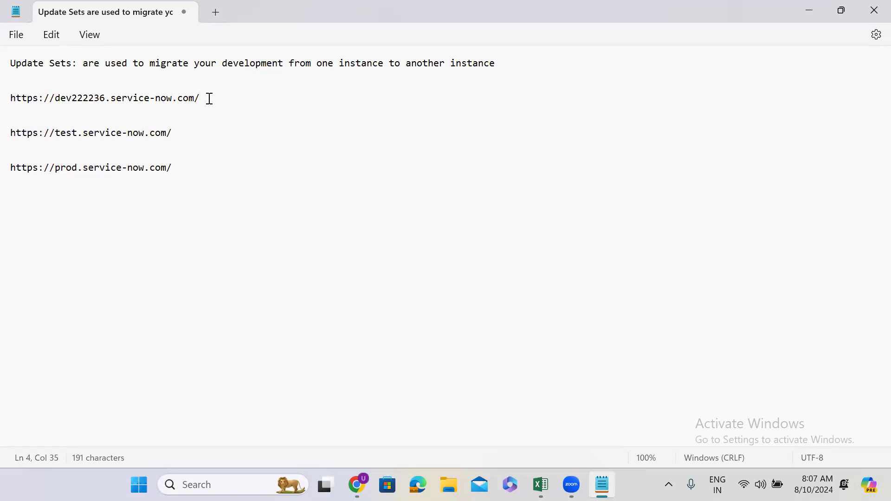
click(117, 134)
Switch to Chrome, open a new Incognito window and load developer.servicenow.com/dev.do#!/home
click(809, 15)
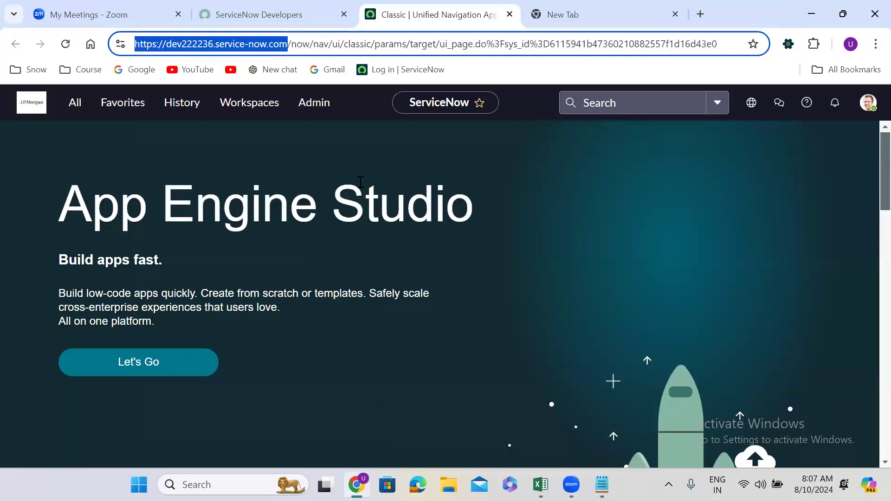
click(306, 168)
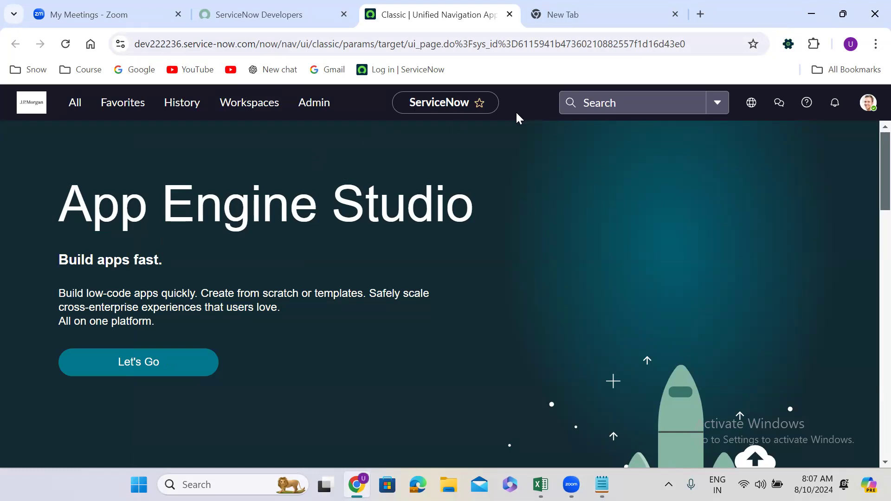
click(874, 47)
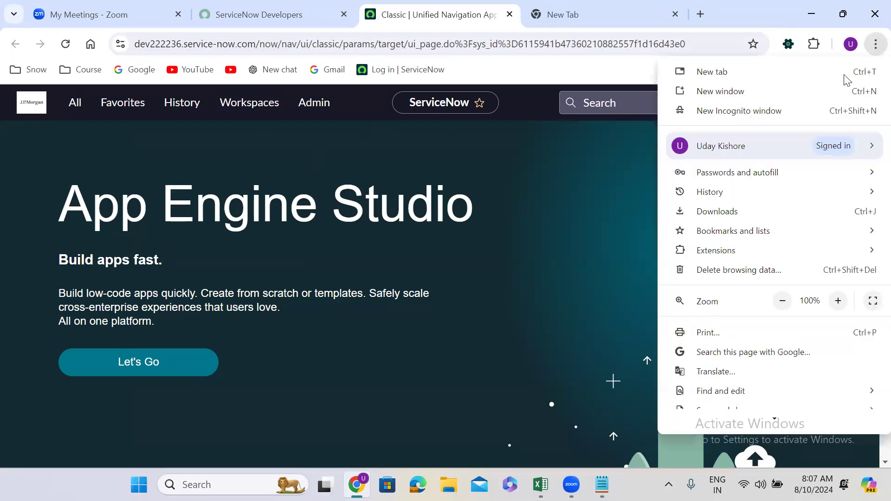
click(771, 118)
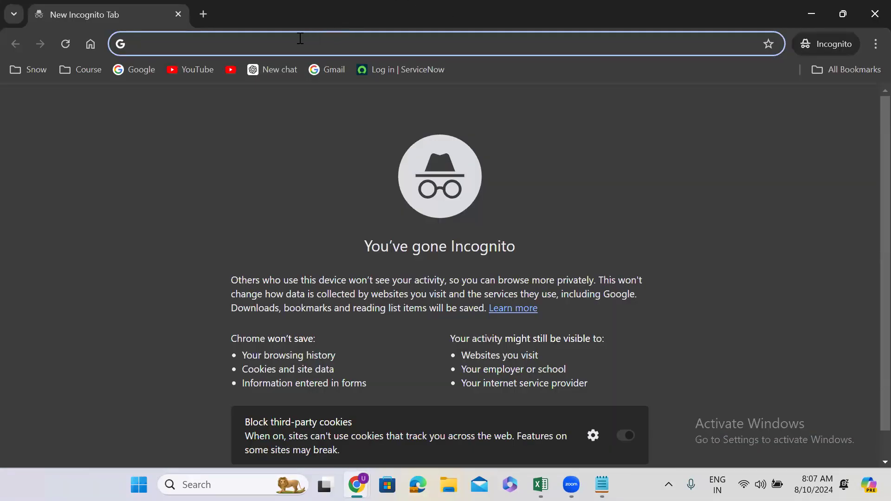
text(deve)
key(Right)
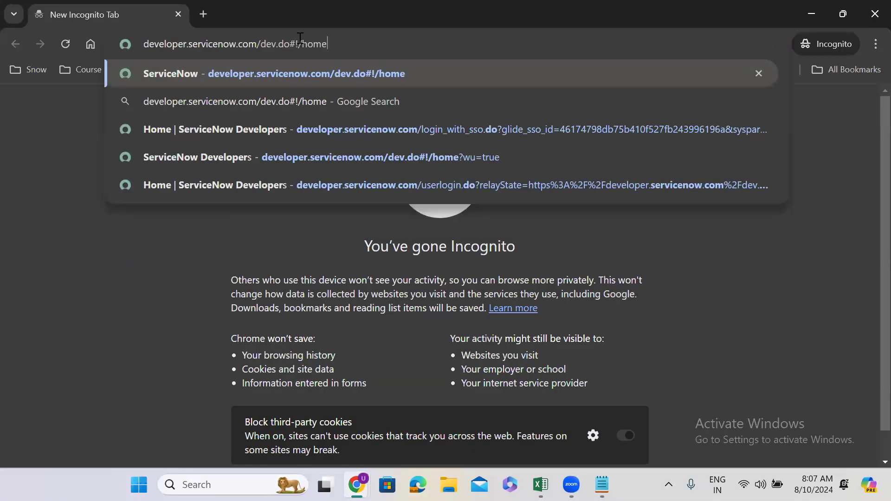
key(Return)
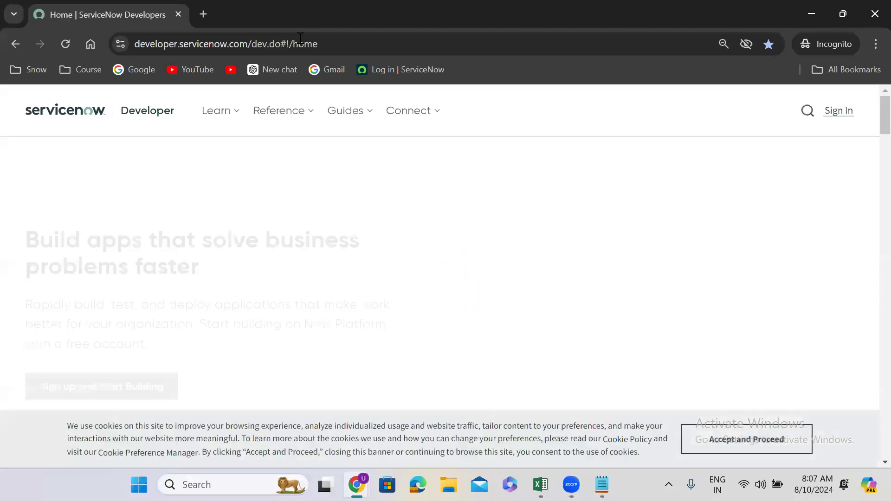
Open the ServiceNow developer sign-in page and submit the account's e-mail address
click(836, 111)
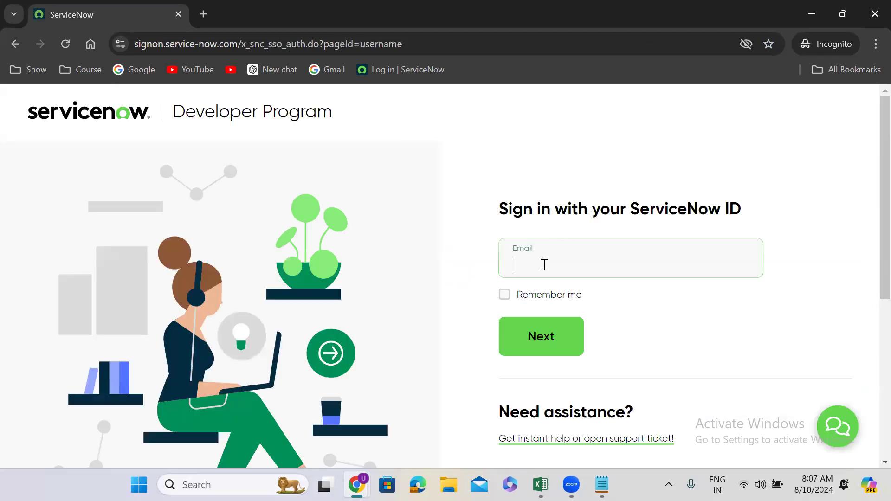
click(544, 265)
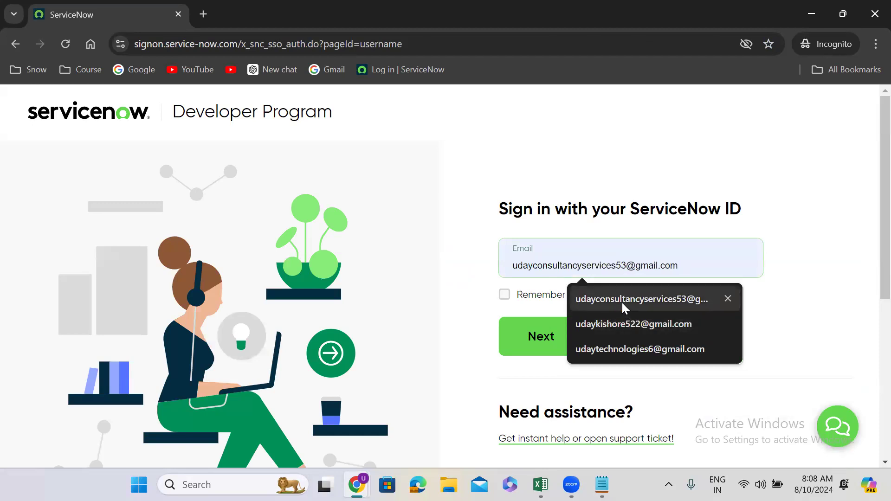
click(622, 303)
click(552, 344)
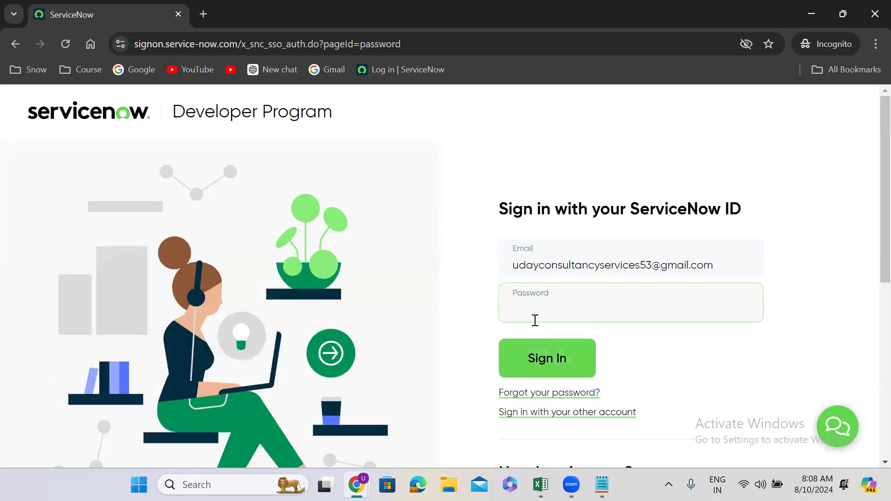
Enter the account password and sign in to the ServiceNow Developer site
text(•••••••)
click(550, 359)
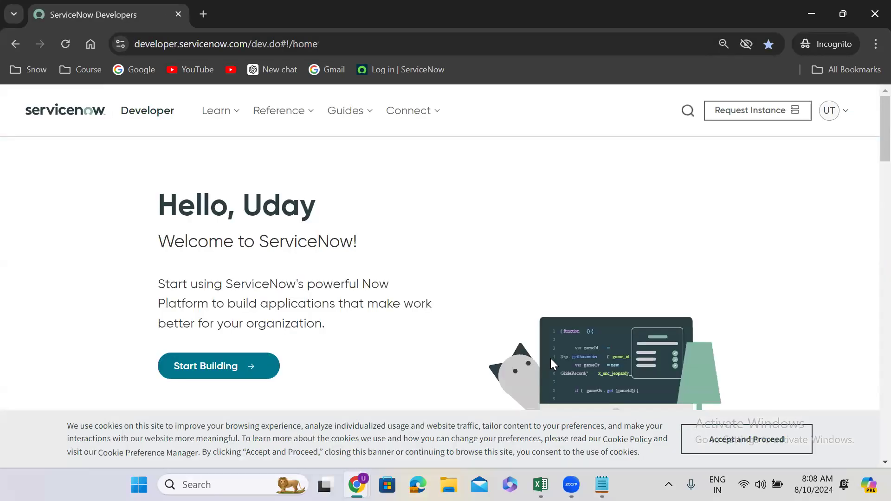
Request a new developer instance on the Xanadu release
click(756, 113)
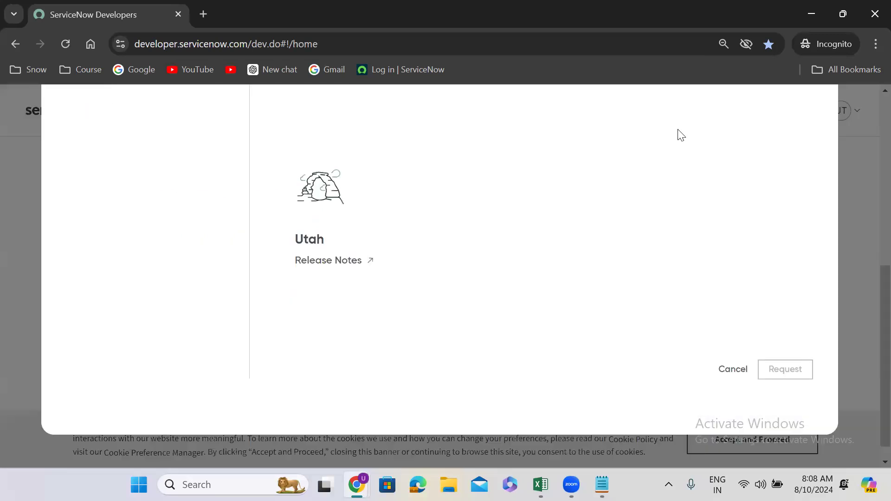
scroll(809, 216, up, 2)
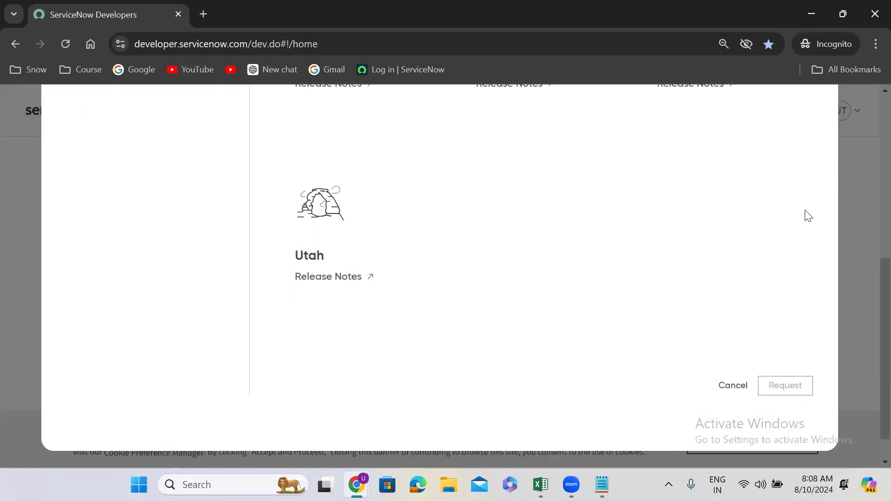
scroll(807, 215, up, 5)
click(384, 348)
scroll(538, 234, down, 5)
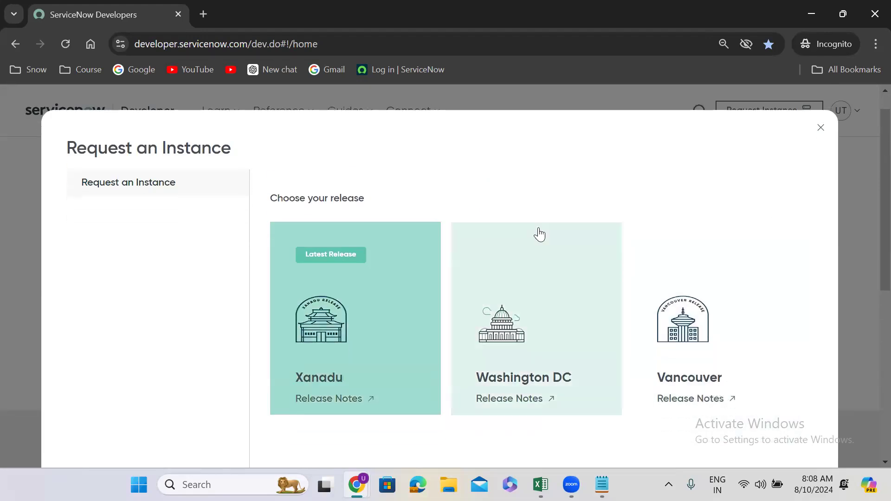
click(783, 425)
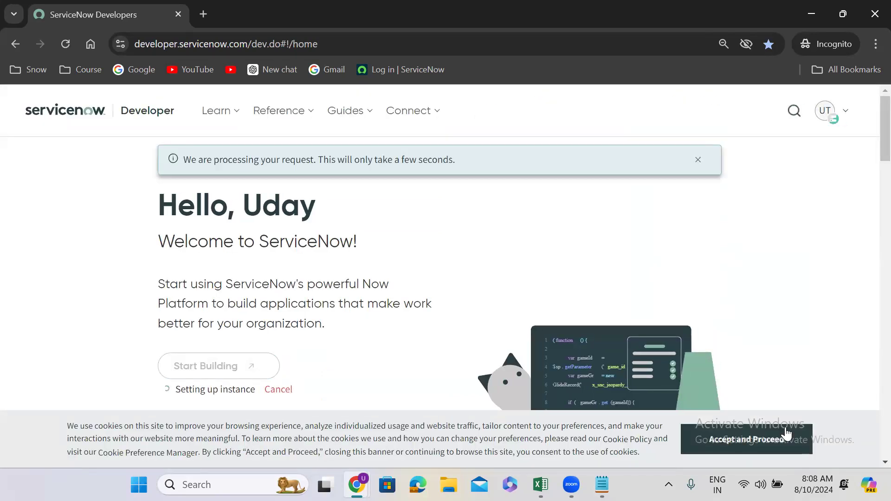
Accept the site cookies, reload the developer home page, open the new instance with Start Building and dismiss the analytics request
click(752, 435)
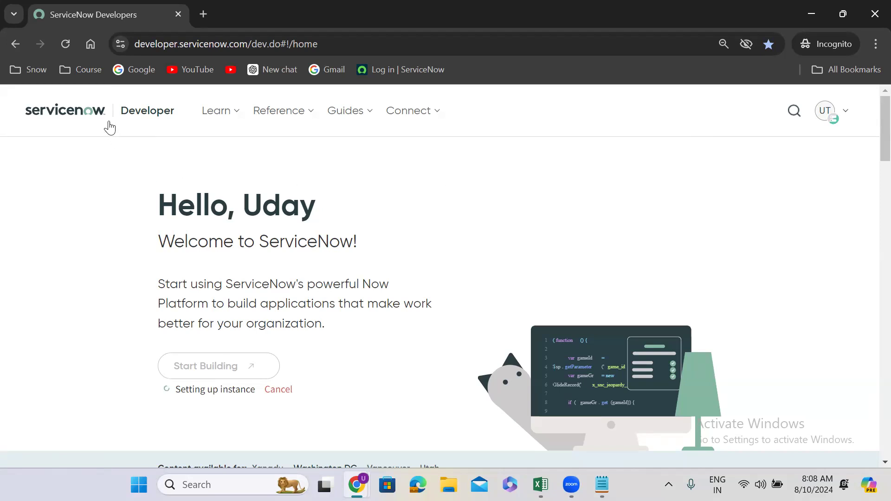
click(64, 46)
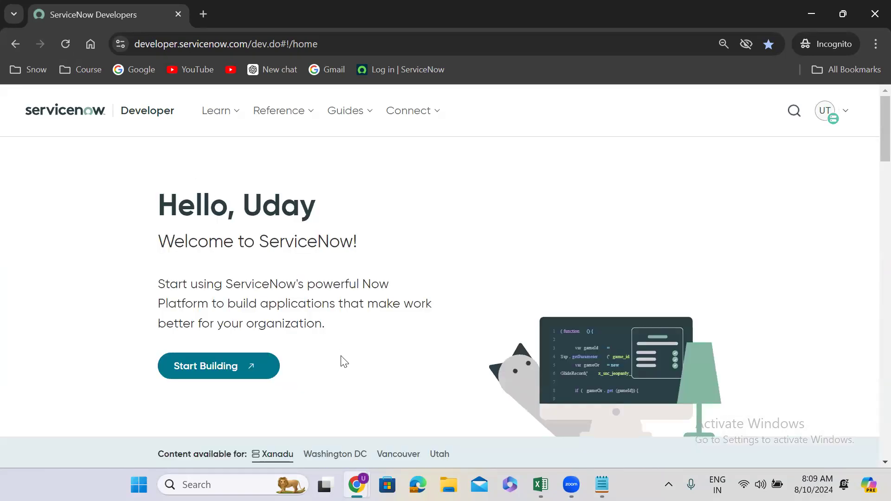
click(199, 366)
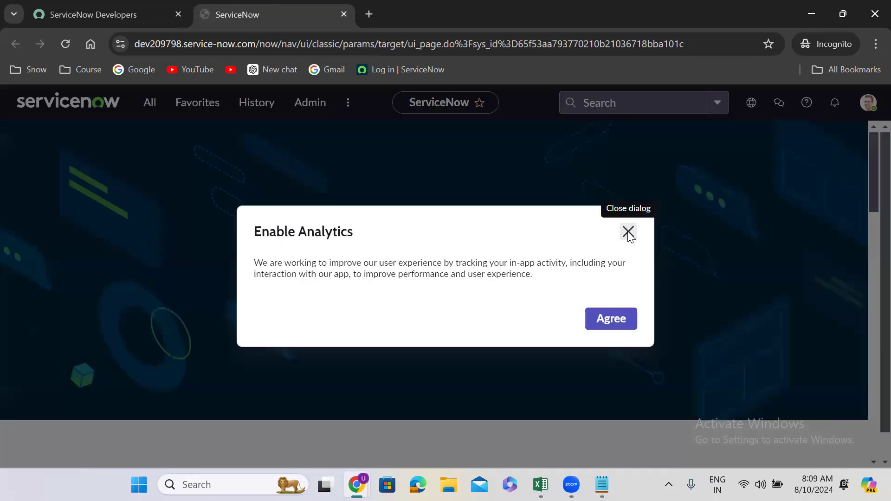
click(628, 232)
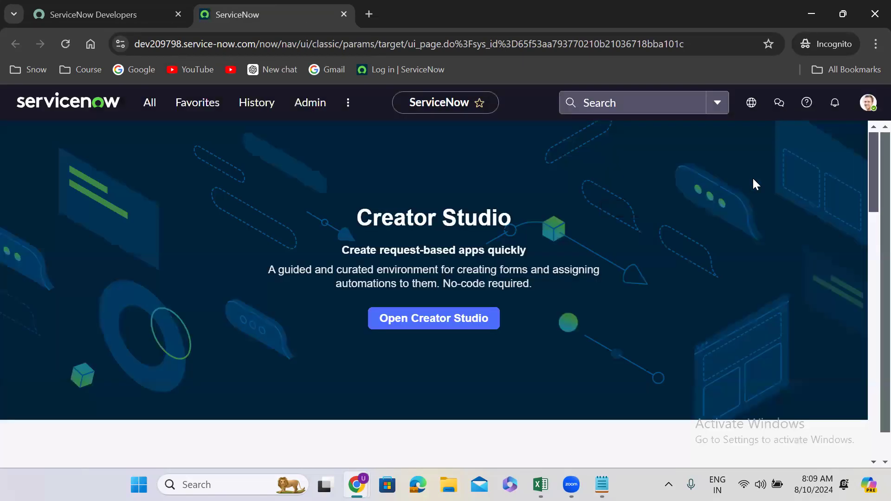
click(867, 103)
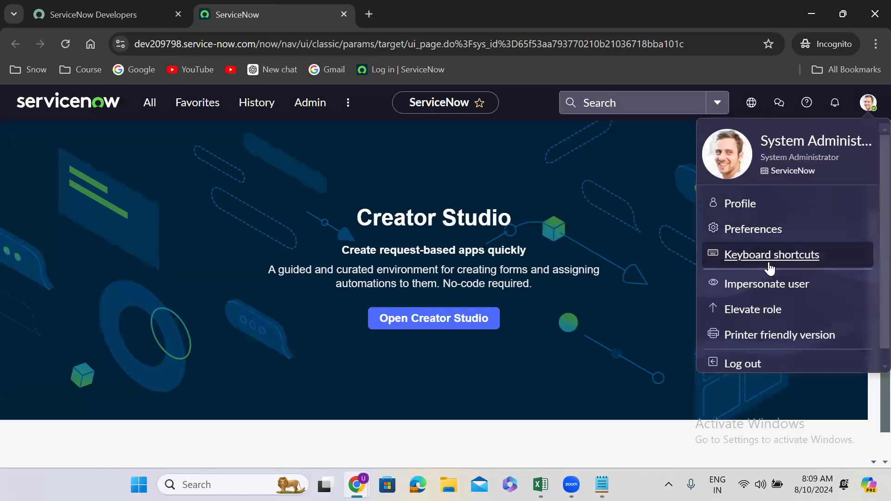
click(741, 204)
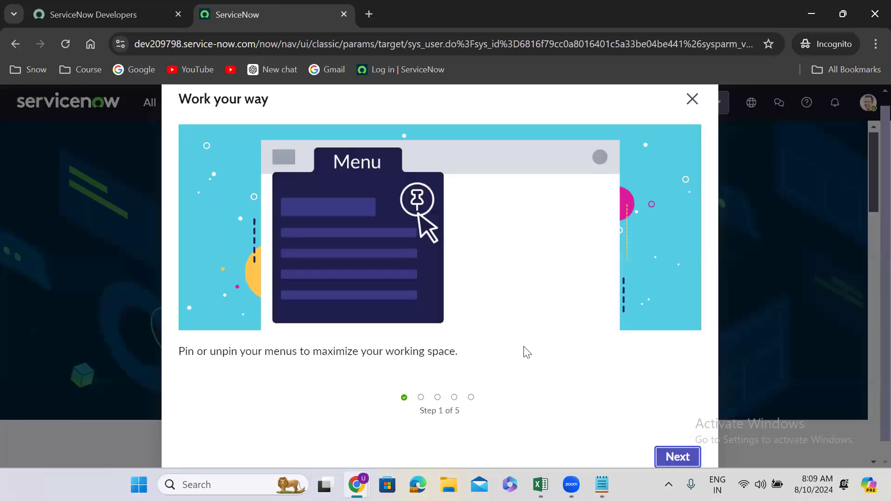
click(692, 100)
click(50, 435)
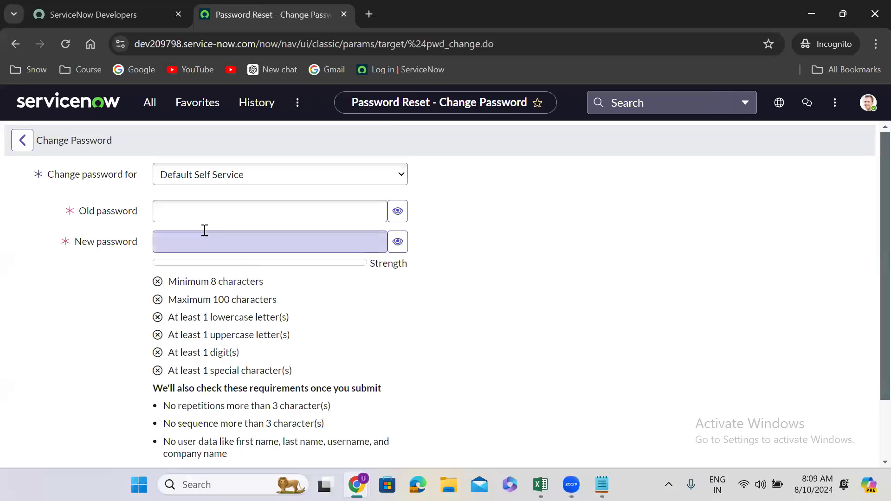
Open Manage instance password on the ServiceNow Developers site and copy the instance's current admin password
click(134, 10)
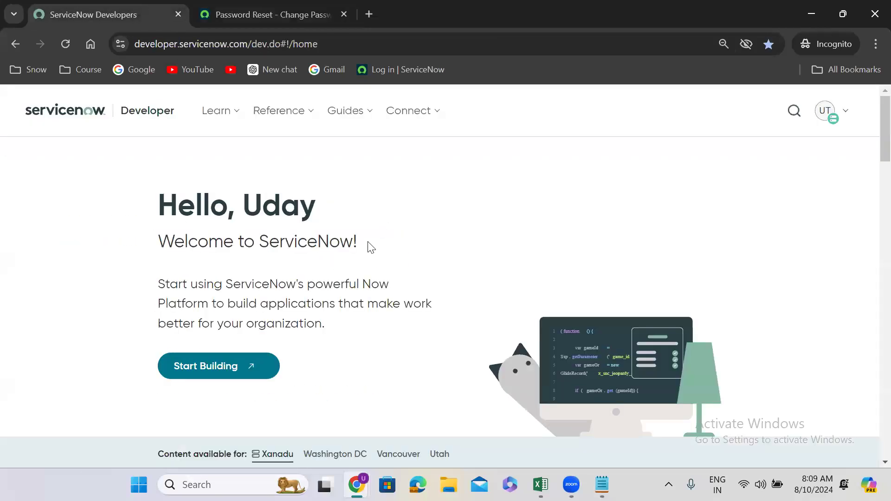
click(830, 112)
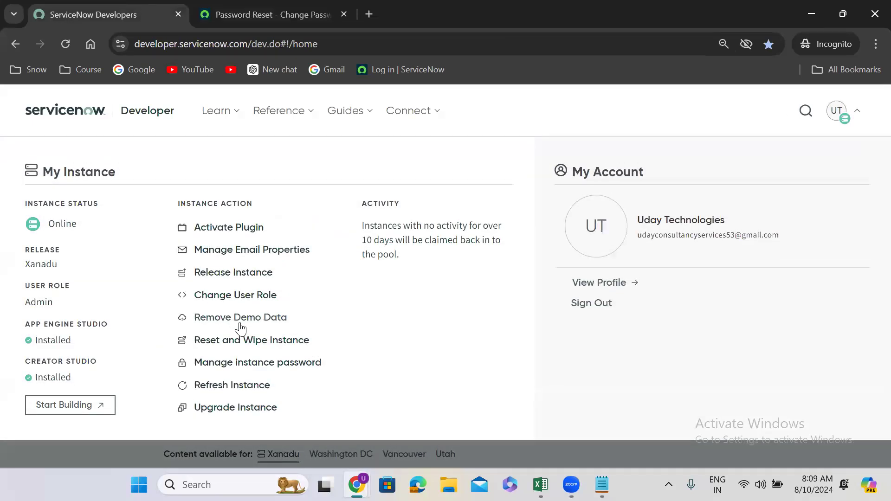
click(268, 361)
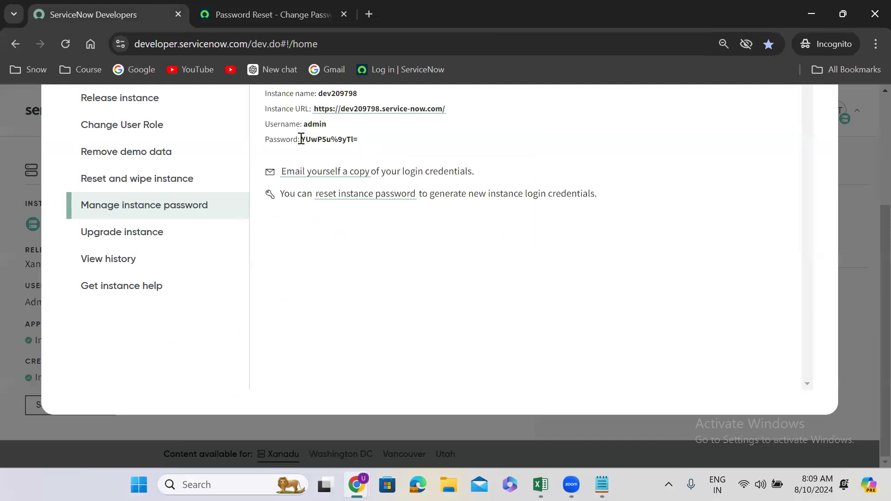
drag(301, 139, 362, 143)
Paste the copied password as the old password in the Change Password form and enter a new password
click(292, 14)
click(195, 204)
key(ctrl+v)
click(182, 244)
text(•••••••••)
click(376, 308)
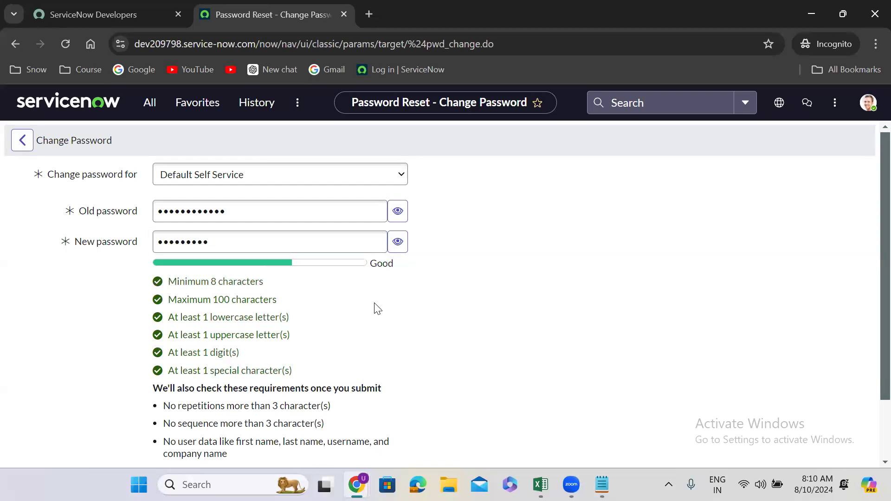
Retype the new password, submit the password change and return to the instance's home page
scroll(377, 309, down, 1)
scroll(376, 308, down, 1)
click(215, 404)
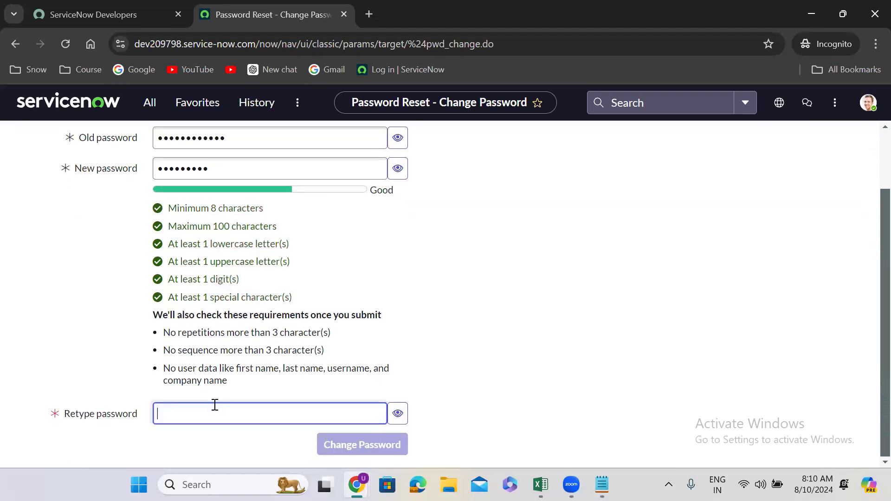
text(•••••••••)
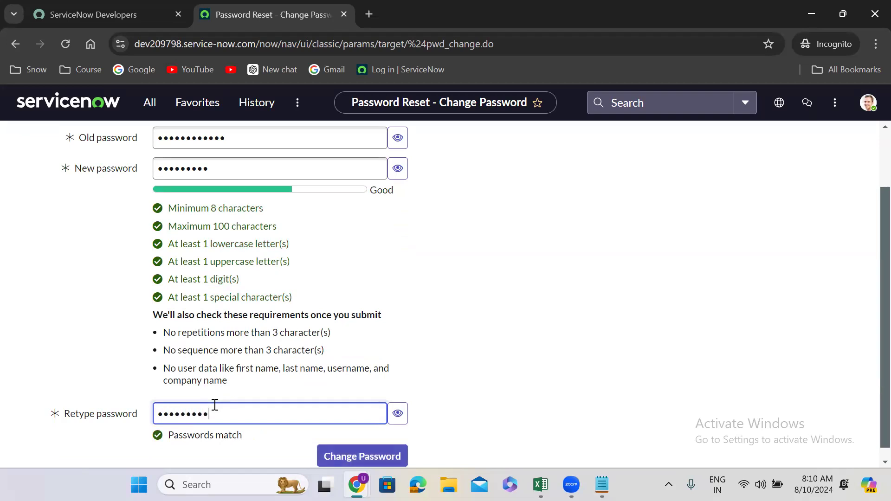
click(371, 455)
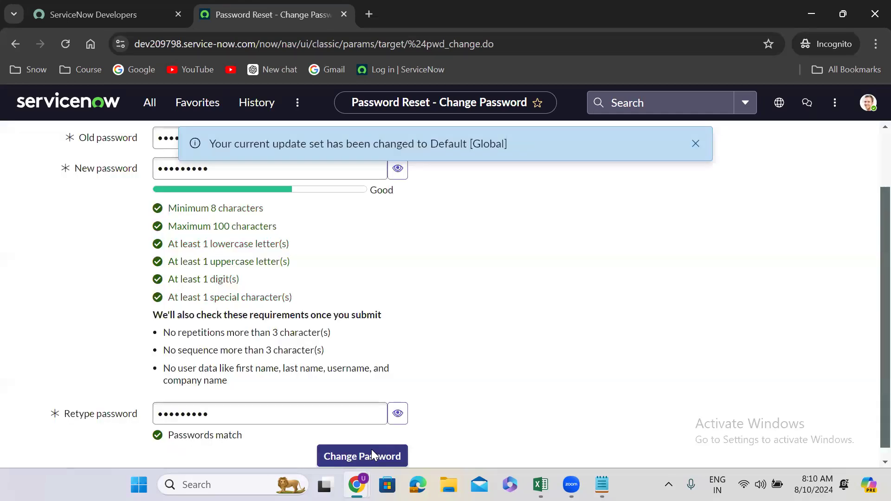
click(696, 143)
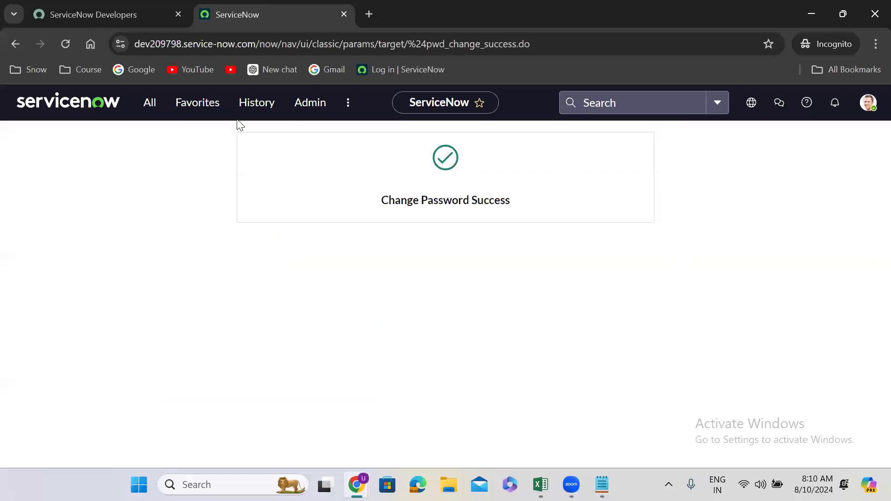
click(67, 110)
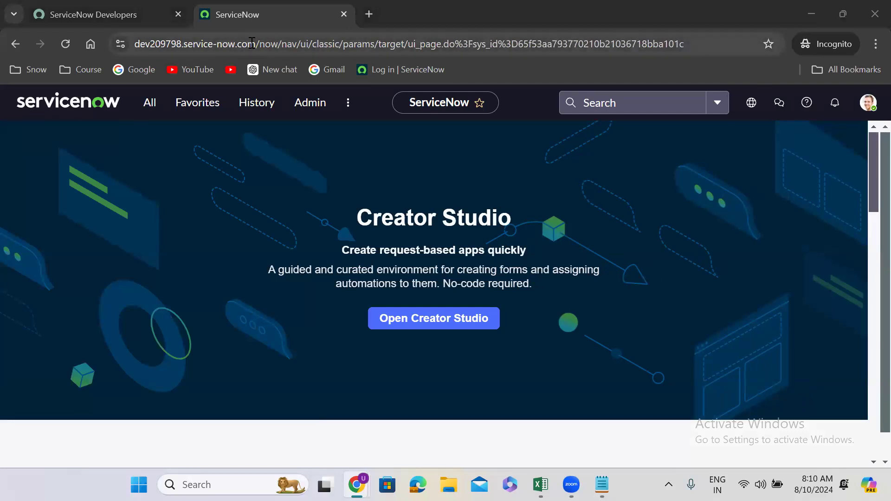
Copy the instance address, close the Incognito window and load dev209798.service-now.com in a new tab of the regular Chrome window
drag(256, 44, 130, 47)
key(ctrl+c)
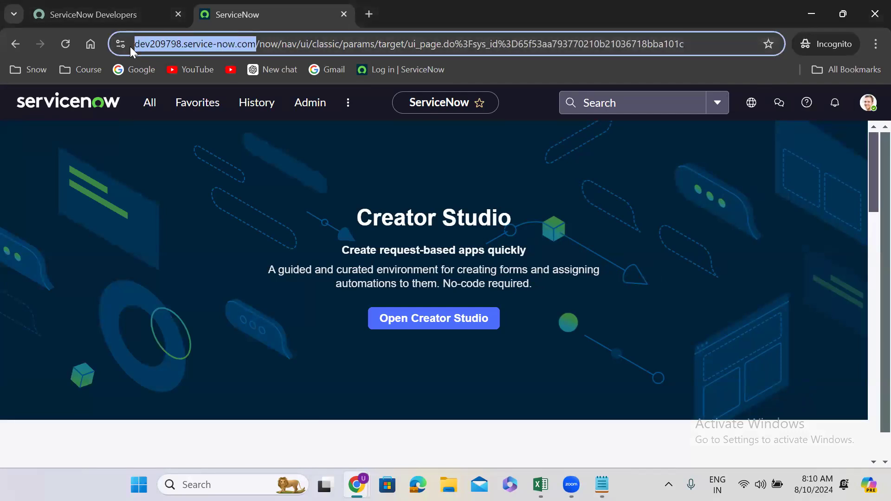
click(346, 14)
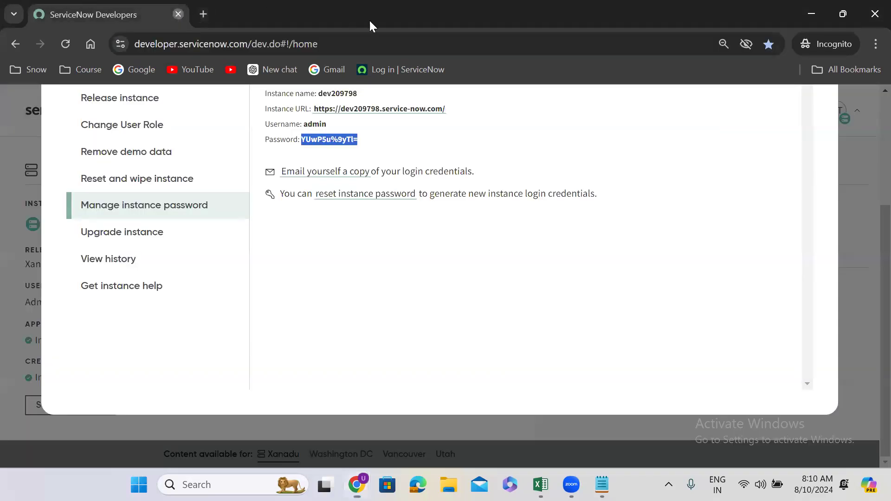
click(178, 14)
click(589, 6)
key(ctrl+v)
key(Return)
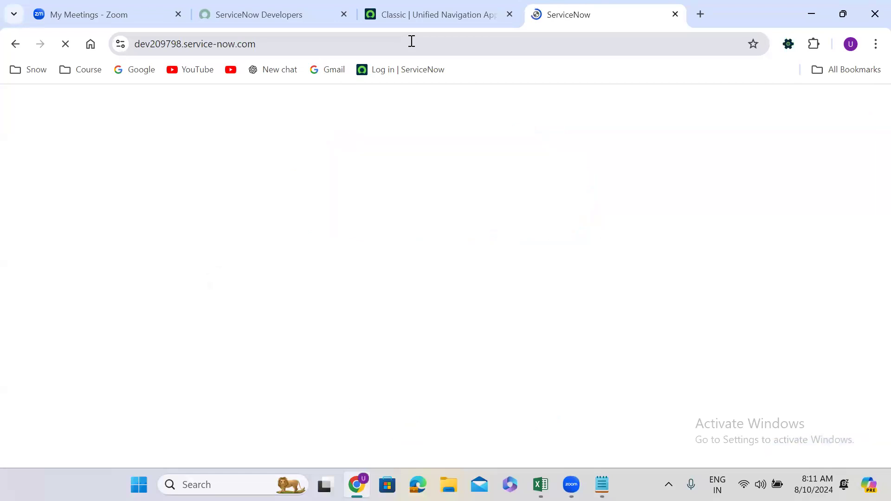
Log in to dev209798 as admin with the new password, decline saving the password and dismiss the analytics request
text(admin)
key(Tab)
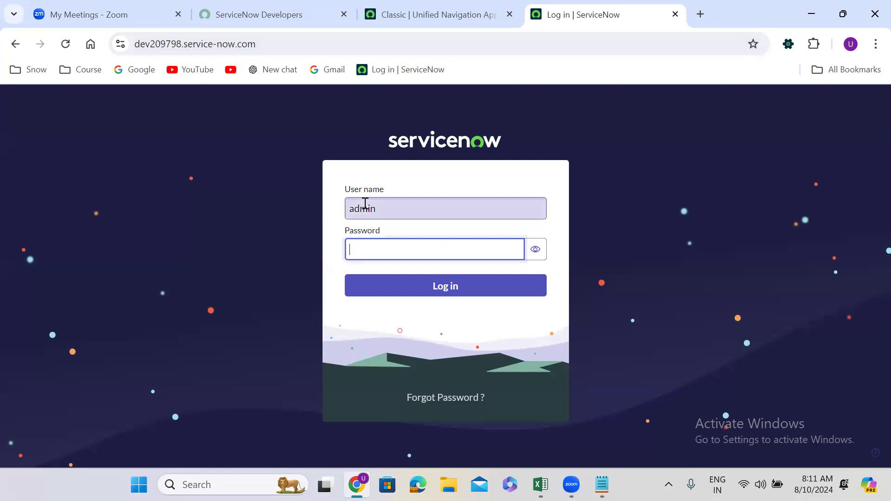
text(****)
click(441, 289)
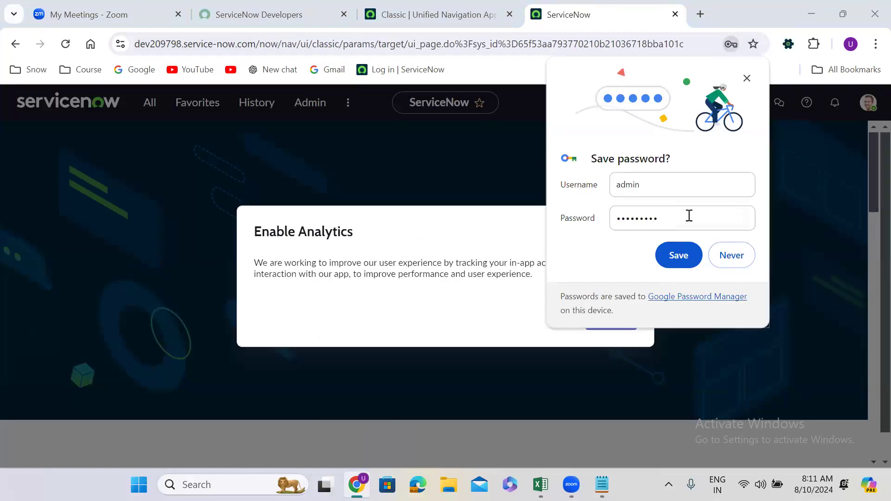
click(732, 254)
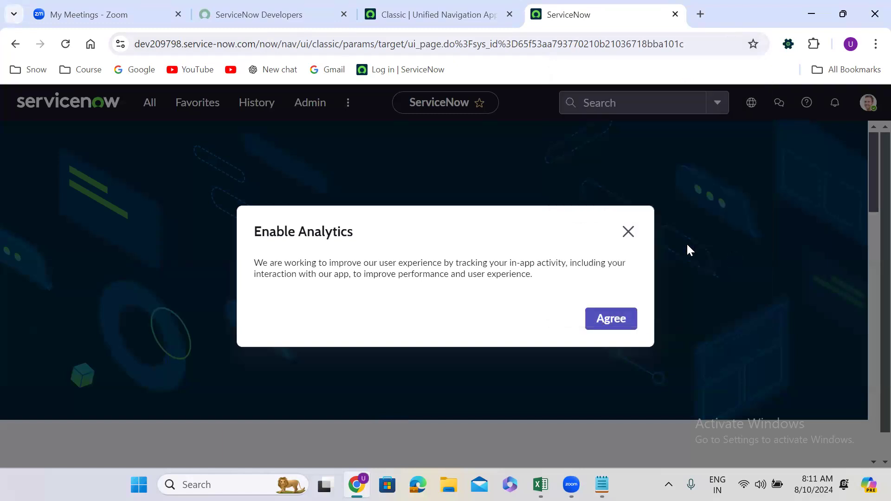
click(628, 232)
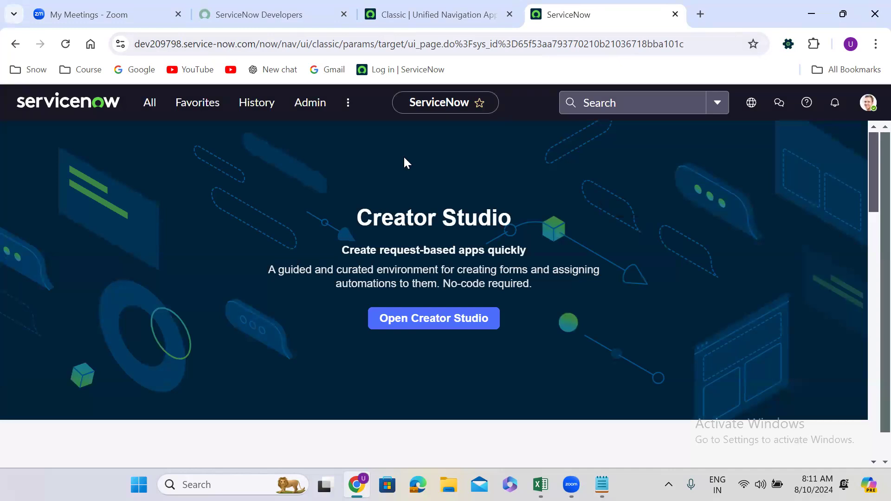
Compare the home pages and addresses of the dev222236 and dev209798 instances
click(405, 5)
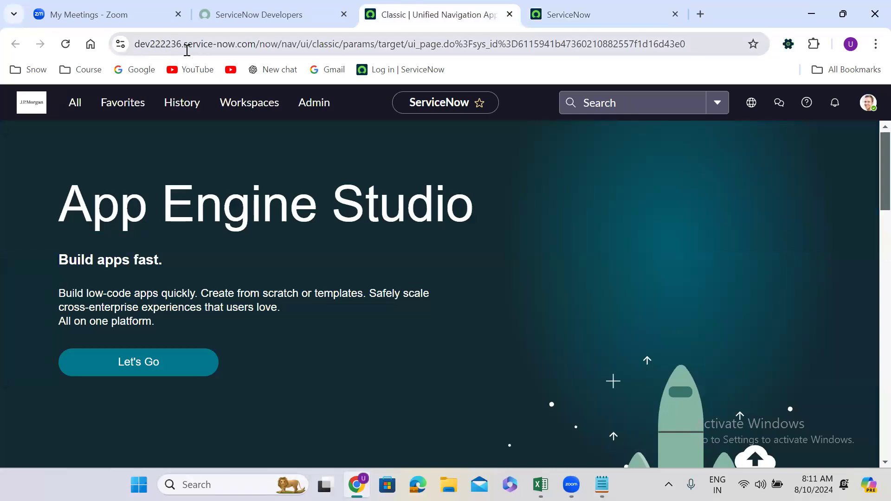
click(608, 10)
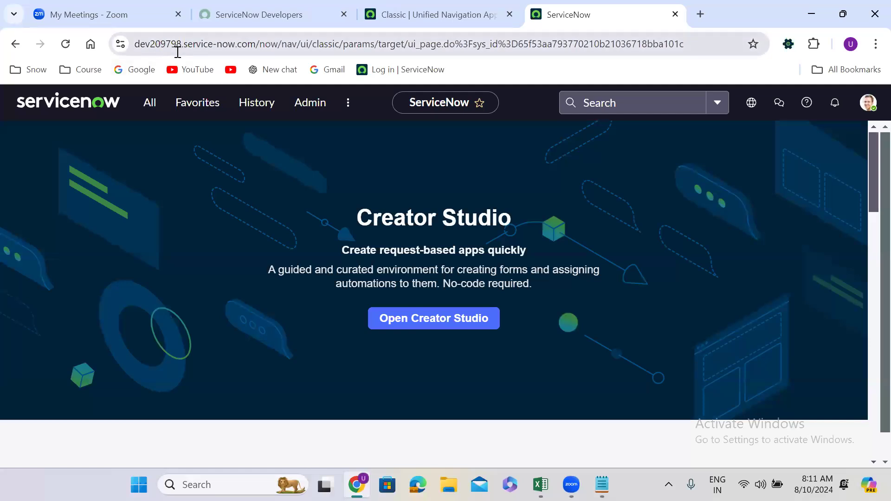
click(424, 11)
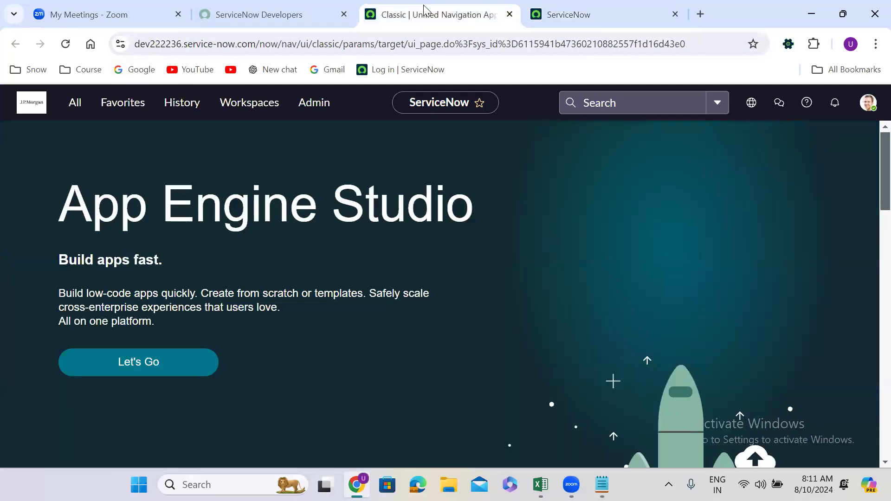
click(562, 5)
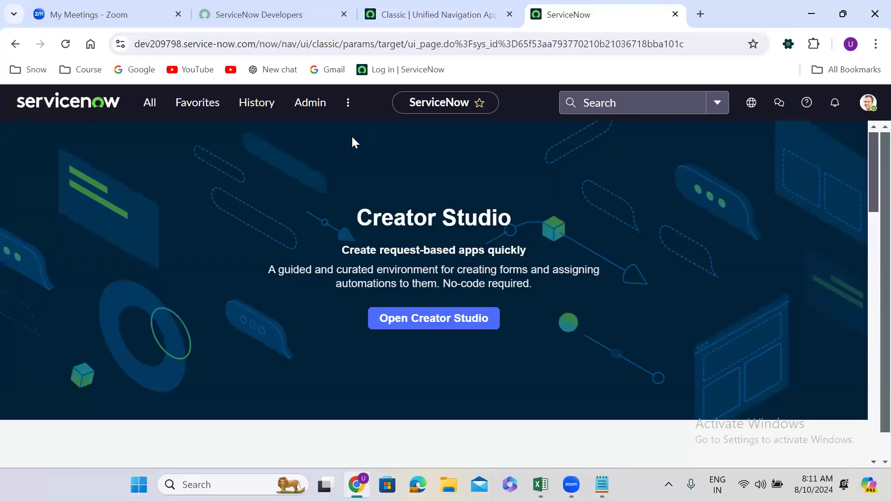
click(416, 14)
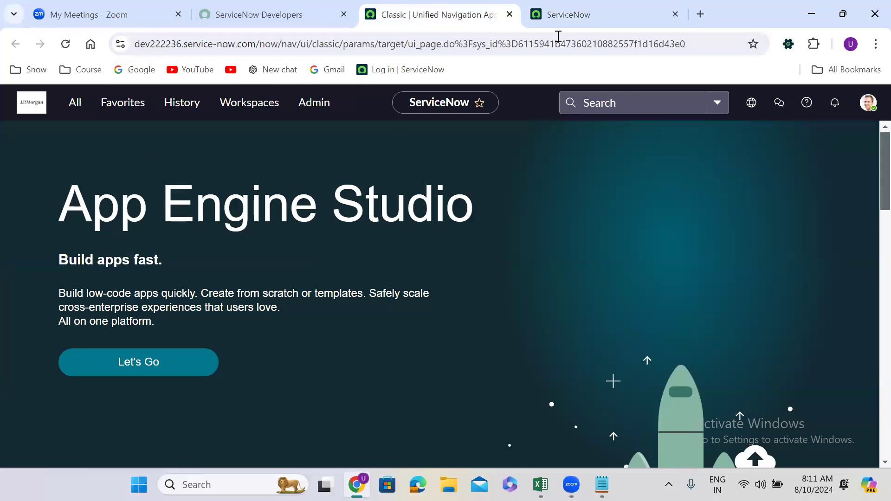
click(583, 11)
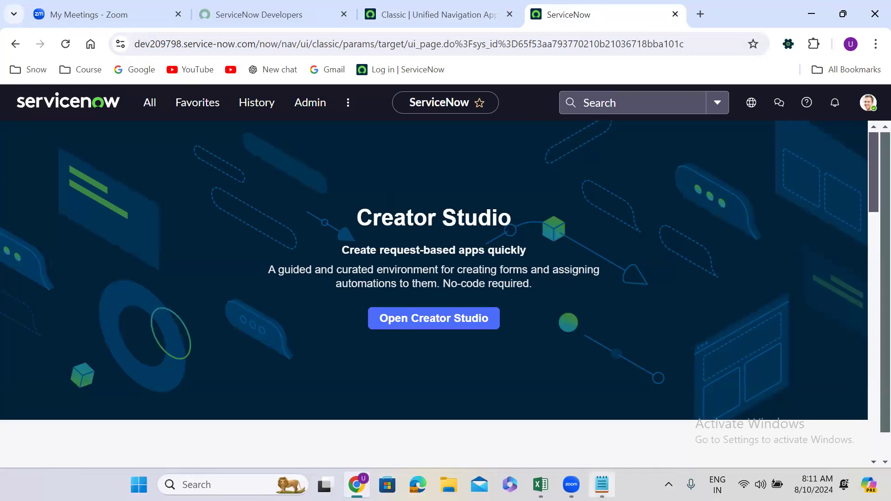
Switch to Notepad and examine the dev222236, test and prod instance URLs, highlighting them in turn
click(602, 484)
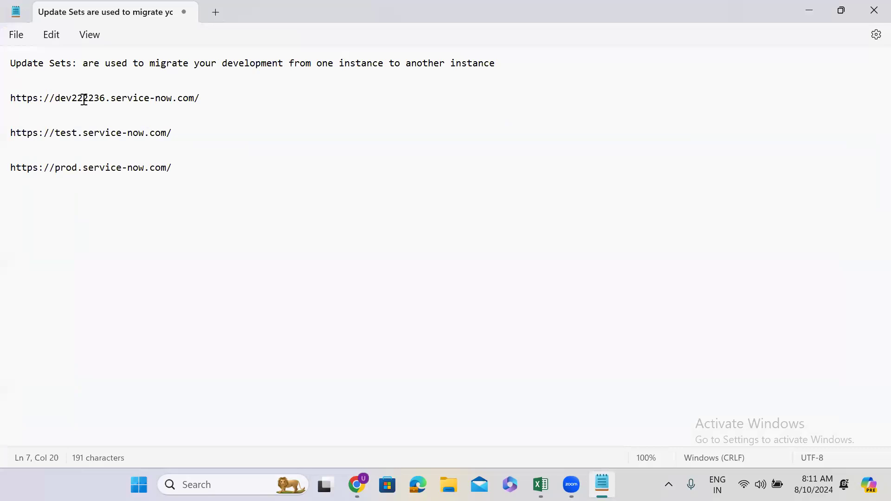
double_click(82, 98)
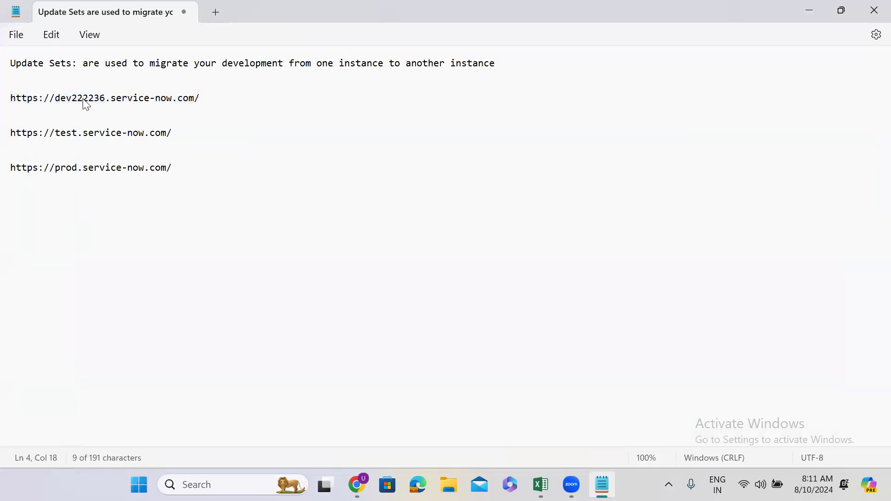
triple_click(82, 98)
click(78, 134)
triple_click(79, 133)
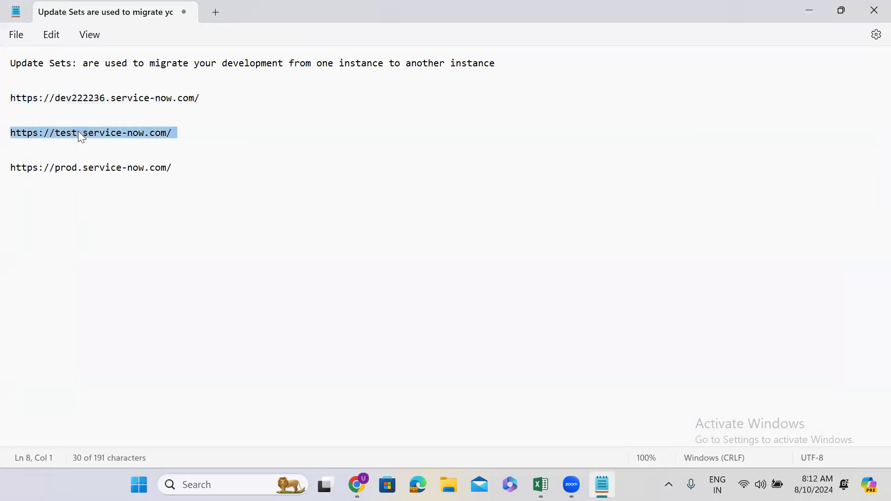
triple_click(95, 178)
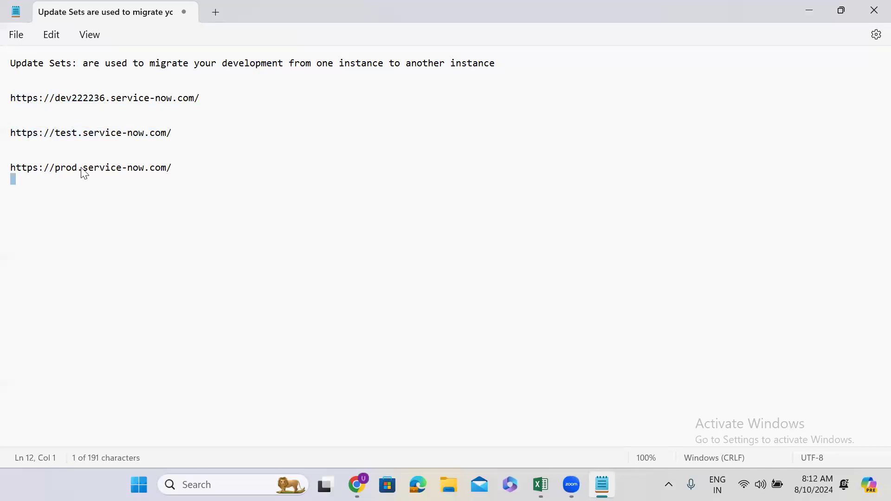
triple_click(82, 168)
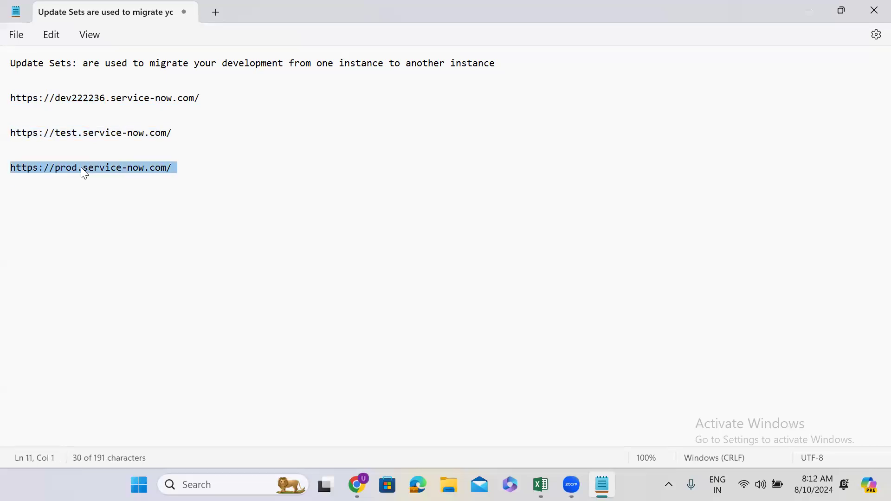
triple_click(97, 133)
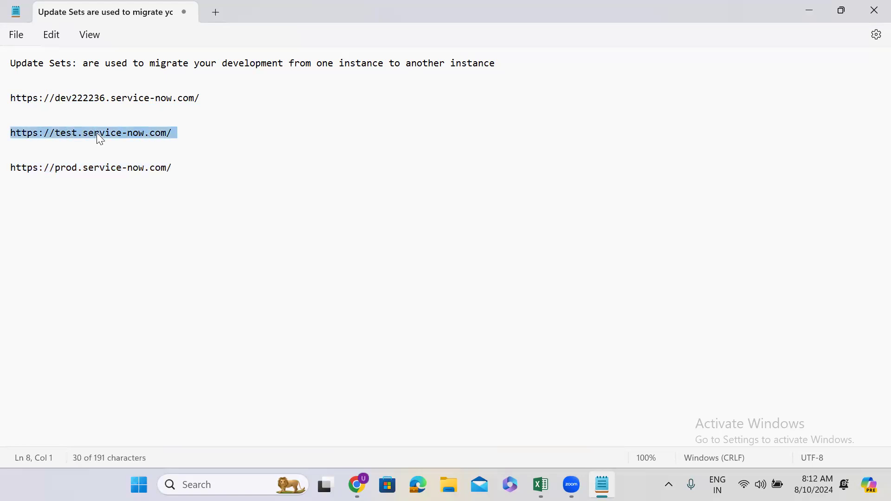
Compare the dev222236 and dev209798 instances in Chrome, referring back to the update set definition and instance URLs in Notepad
click(811, 13)
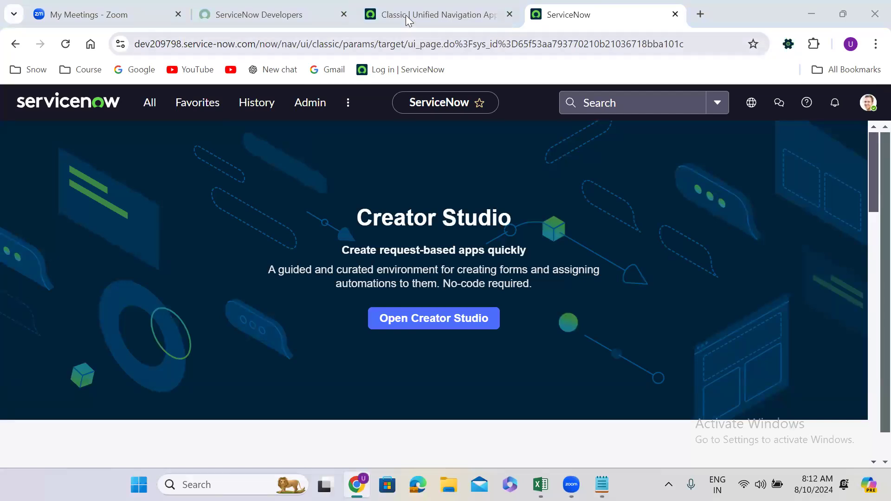
click(376, 14)
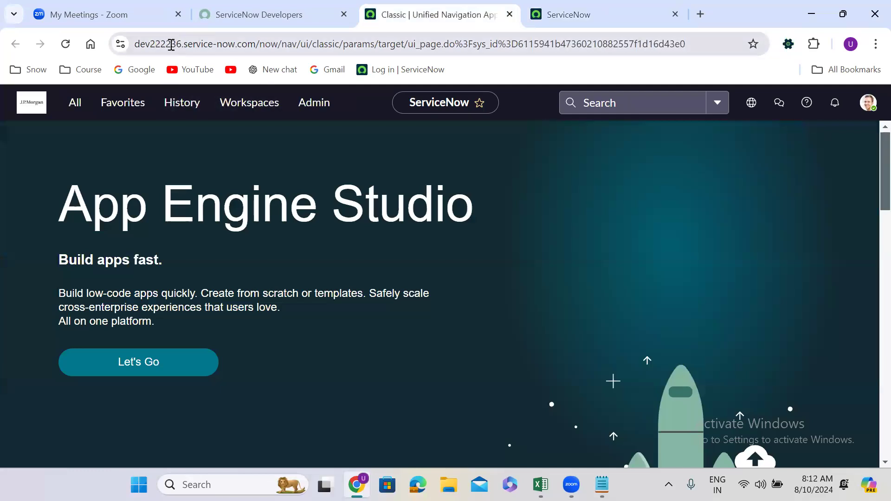
click(549, 14)
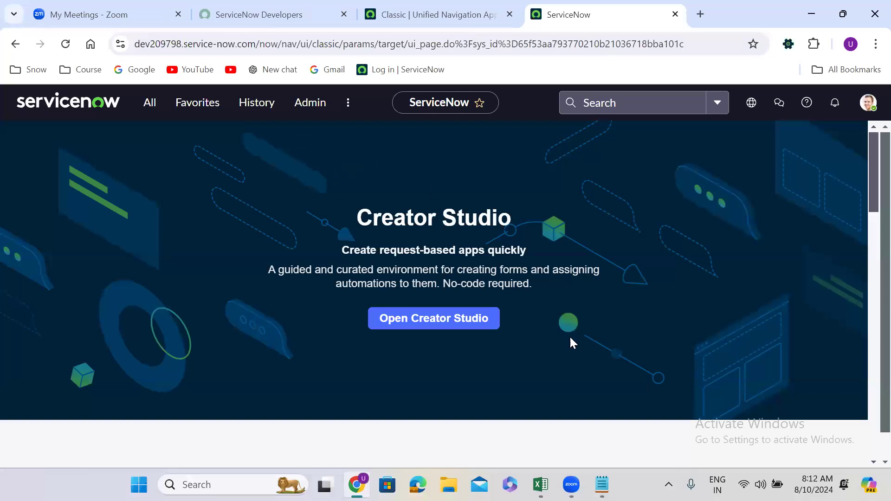
click(602, 485)
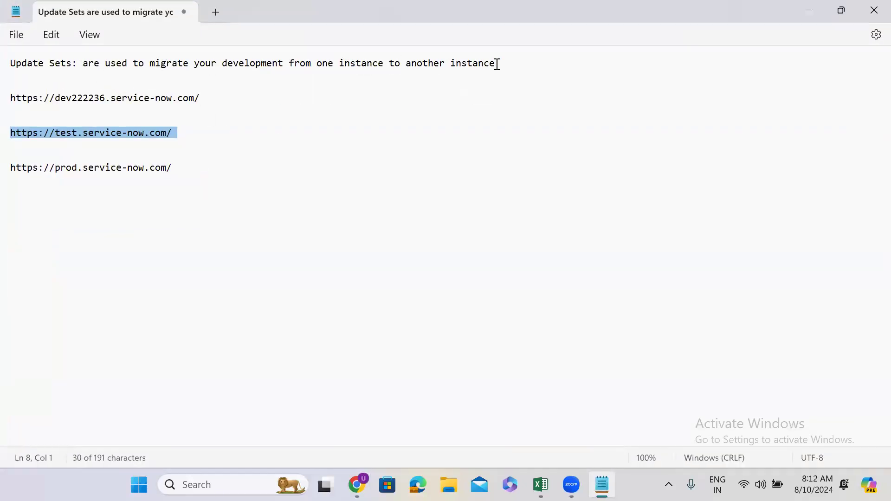
click(807, 11)
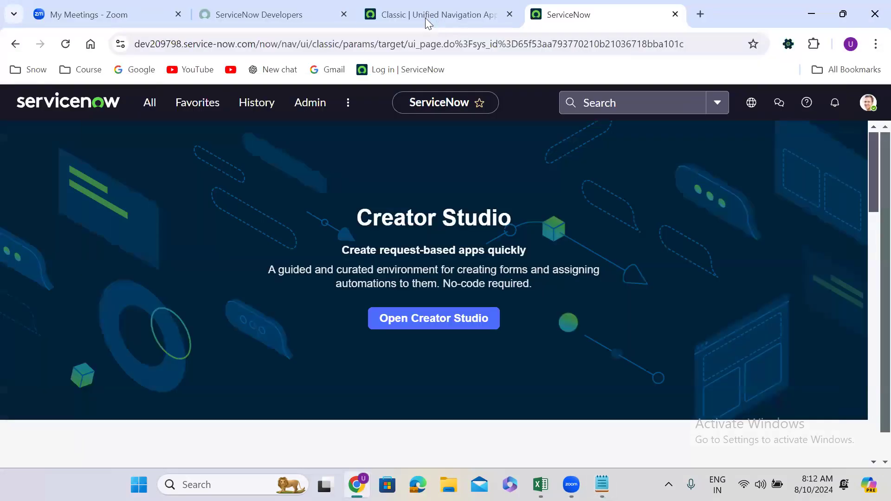
click(417, 13)
click(570, 10)
click(457, 4)
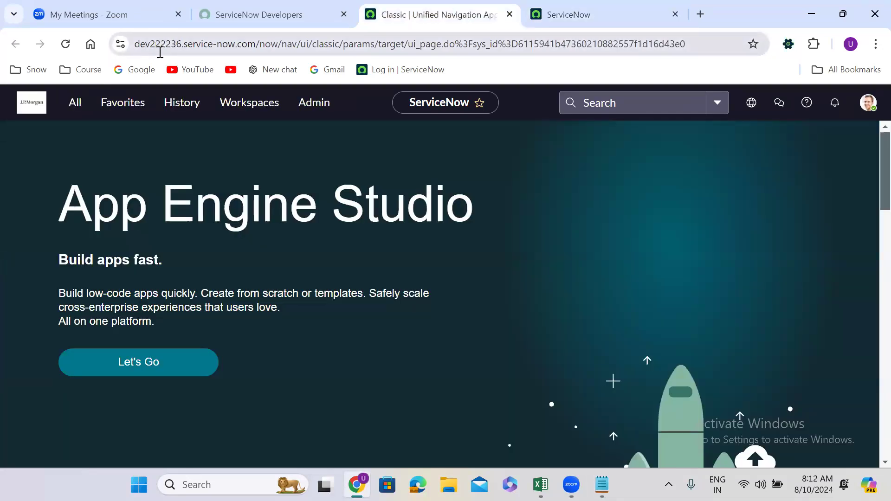
click(554, 18)
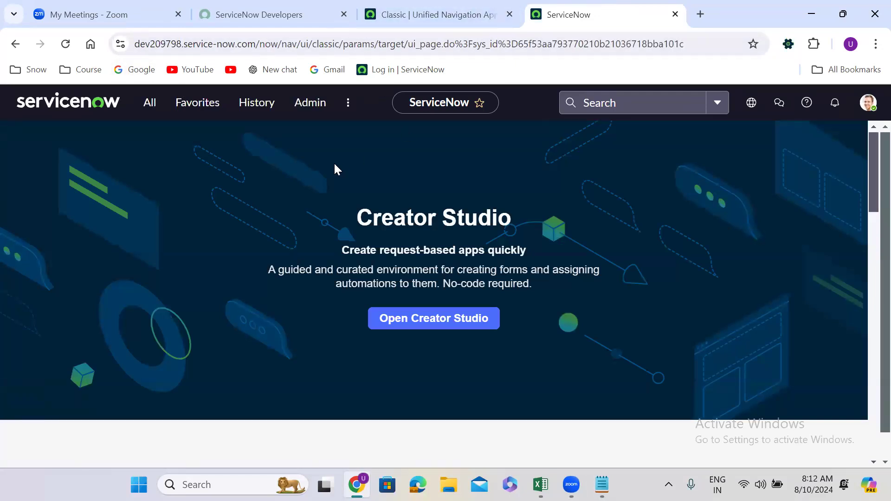
On dev222236, filter the application navigator for "update sets" and open Local Update Sets
click(424, 16)
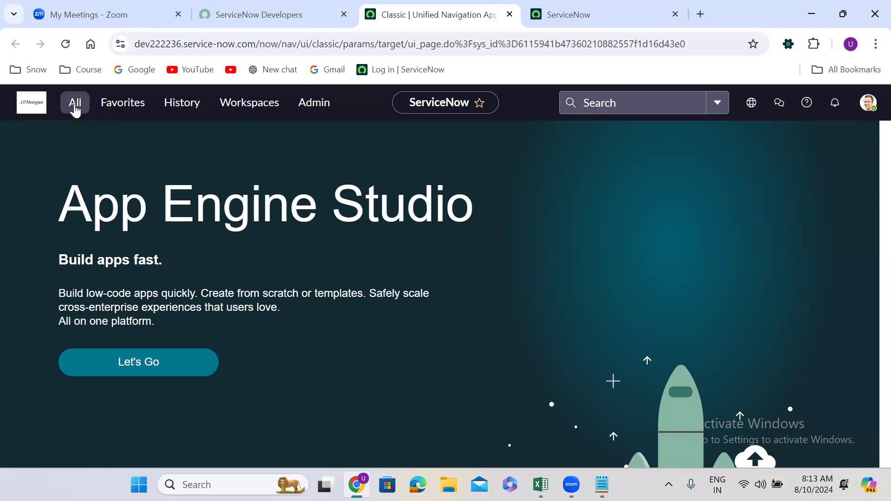
click(75, 107)
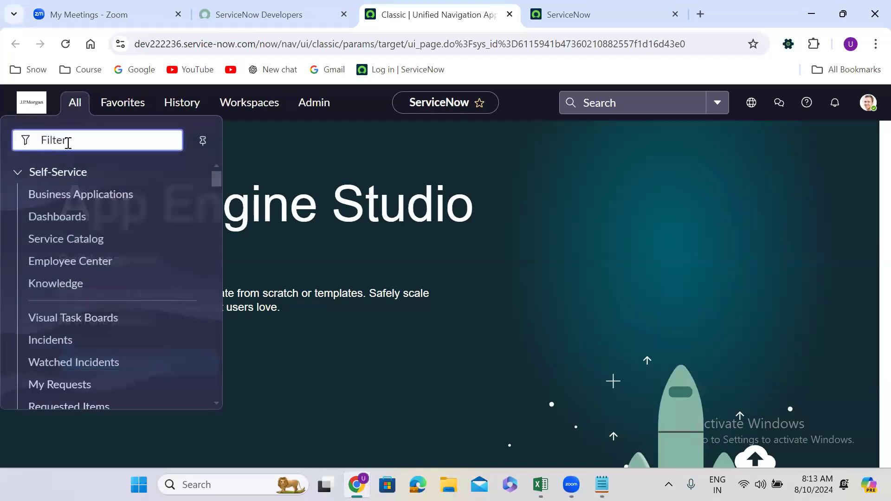
text(update sets)
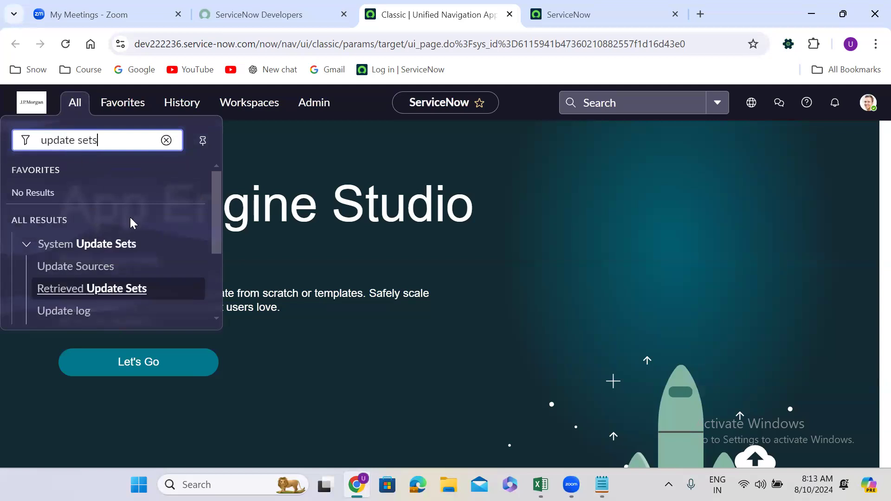
drag(214, 219, 215, 285)
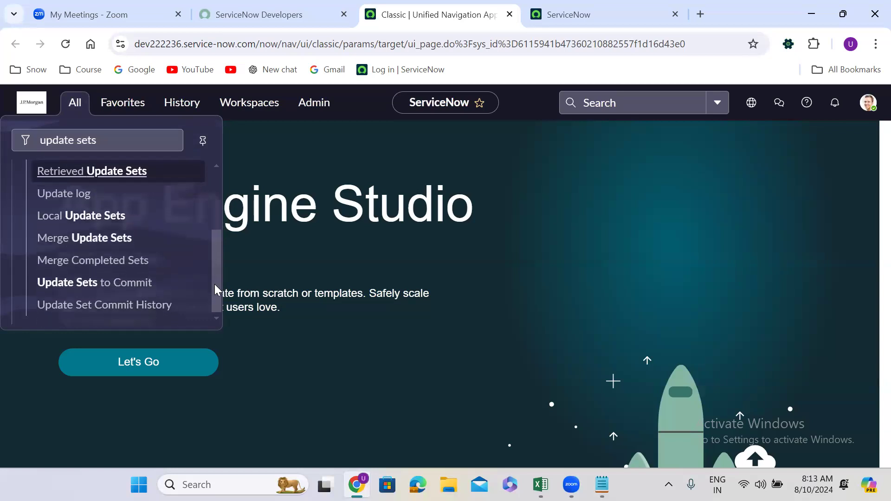
click(81, 215)
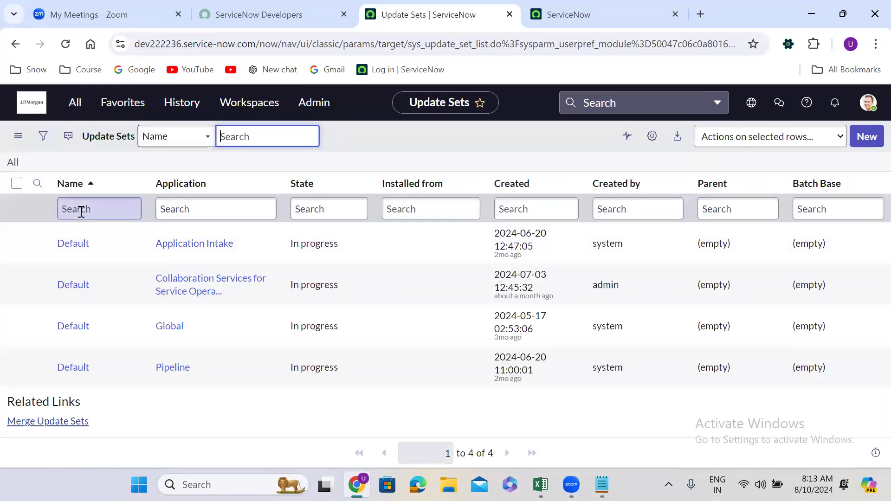
View the blank form for a new update set and return to the Update Sets list
click(364, 160)
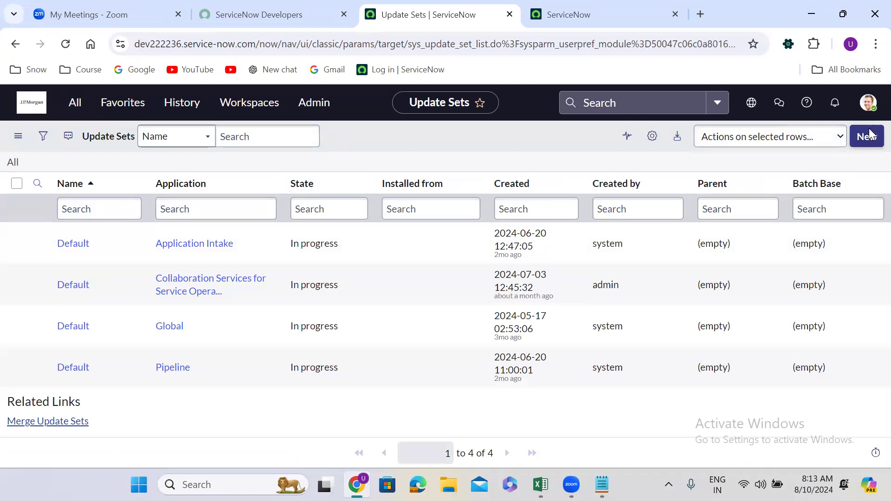
click(869, 132)
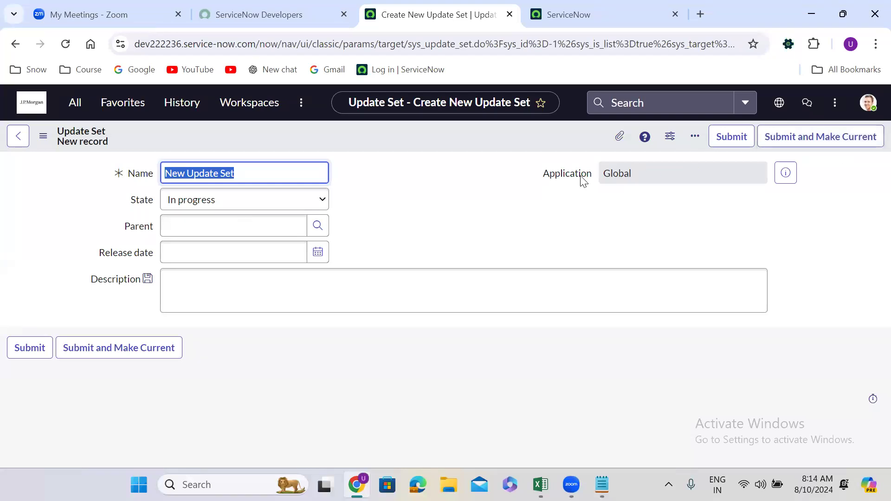
click(15, 44)
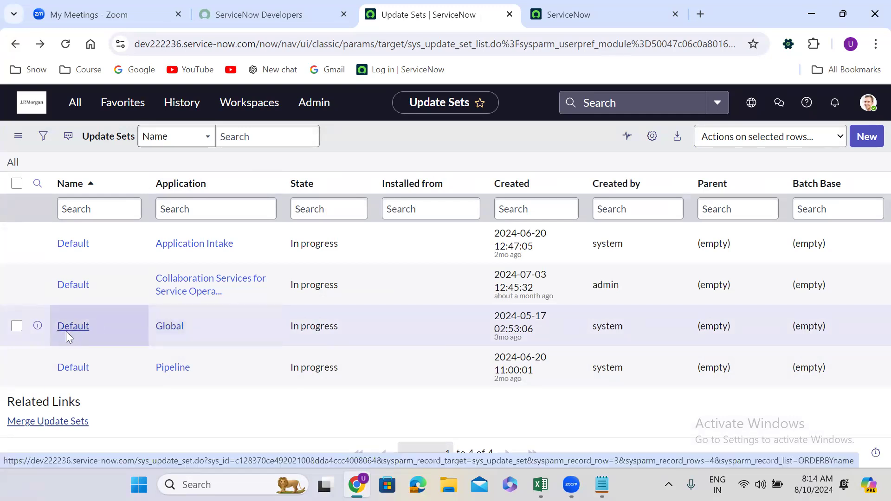
click(866, 136)
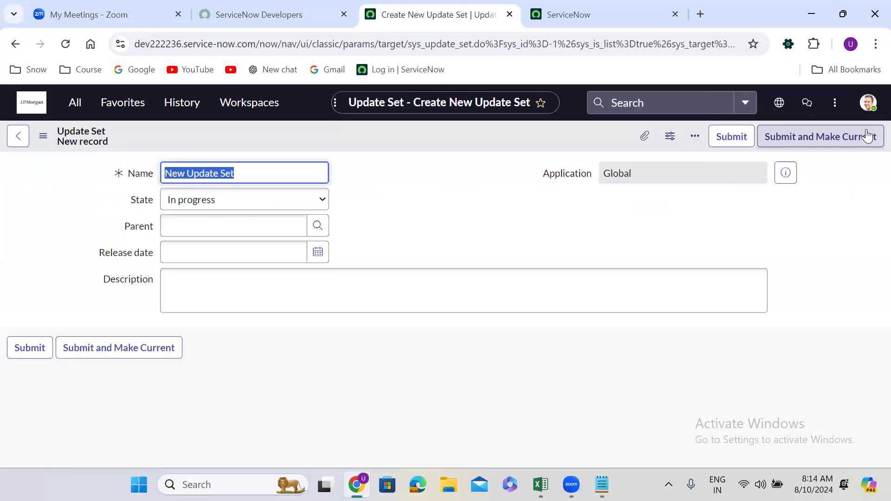
click(388, 189)
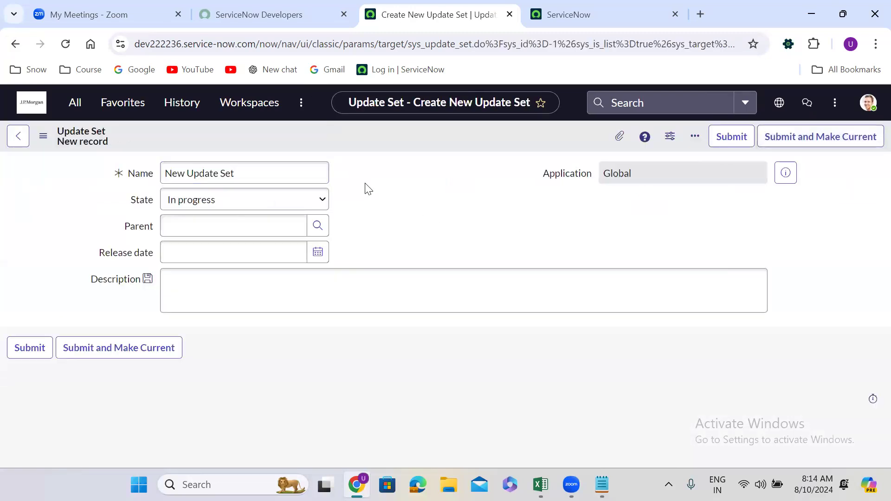
triple_click(249, 178)
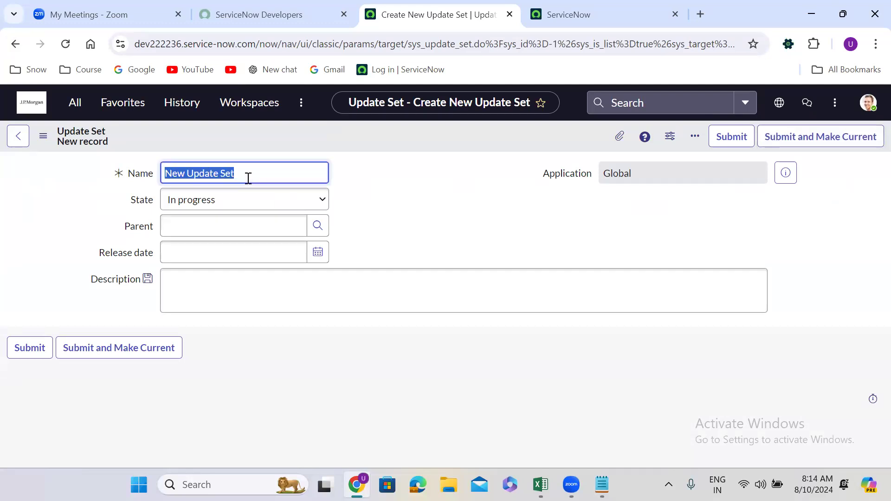
key(BackSpace)
text(B)
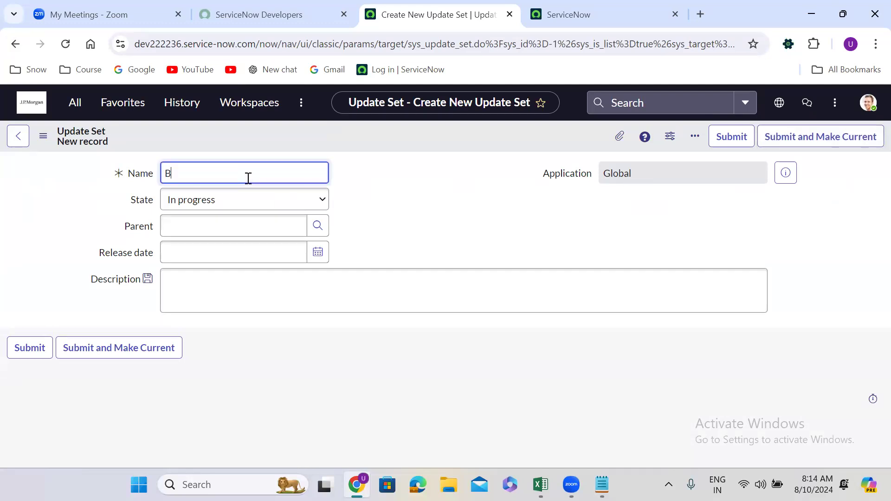
text(ackuo)
key(BackSpace)
key(BackSpace)
key(BackSpace)
key(BackSpace)
key(BackSpace)
key(BackSpace)
click(75, 104)
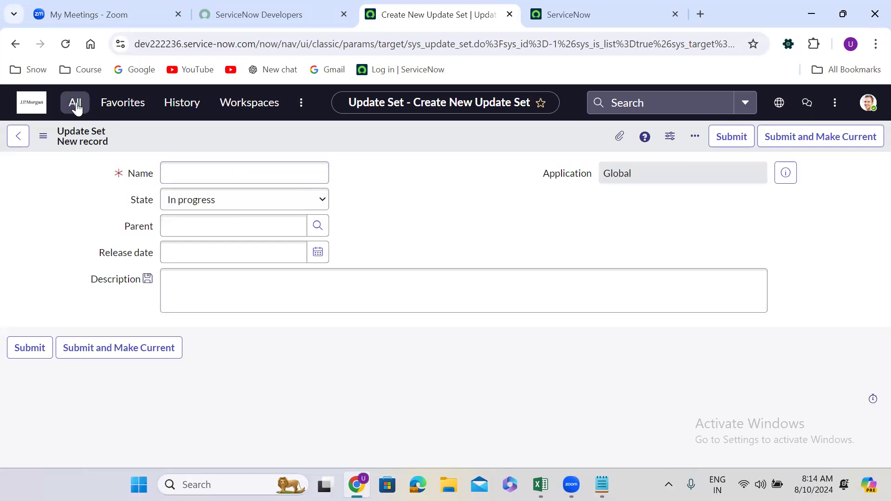
click(81, 214)
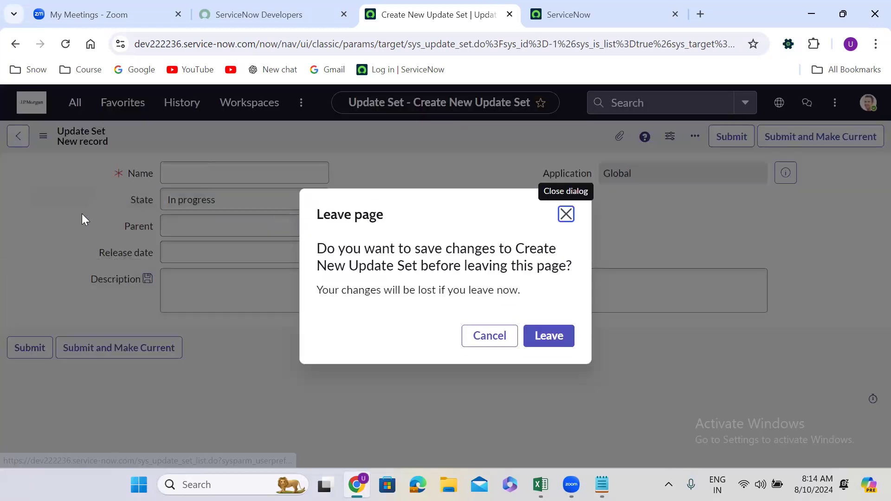
click(558, 341)
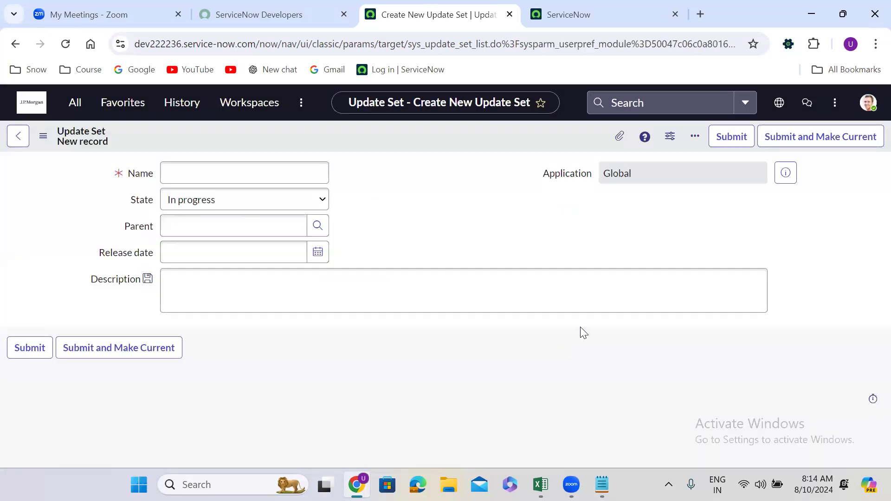
Start a new update set record and name it STRY9999.UG.Create Table.01
click(867, 138)
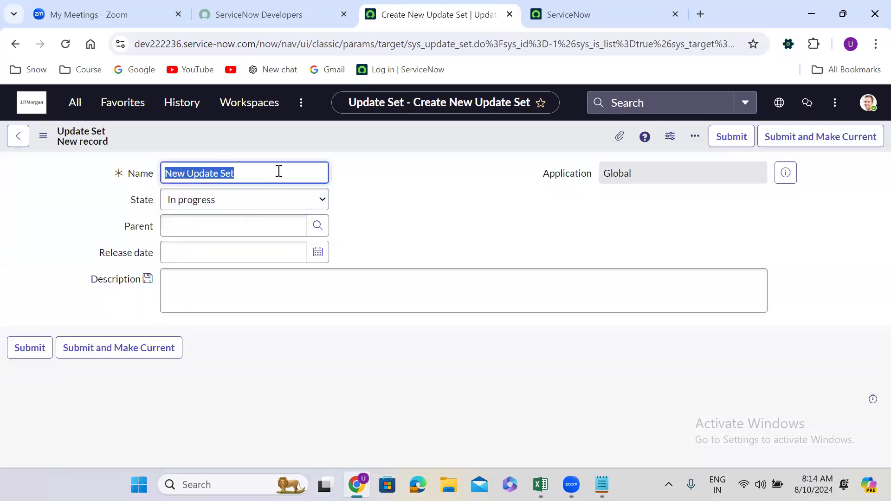
key(BackSpace)
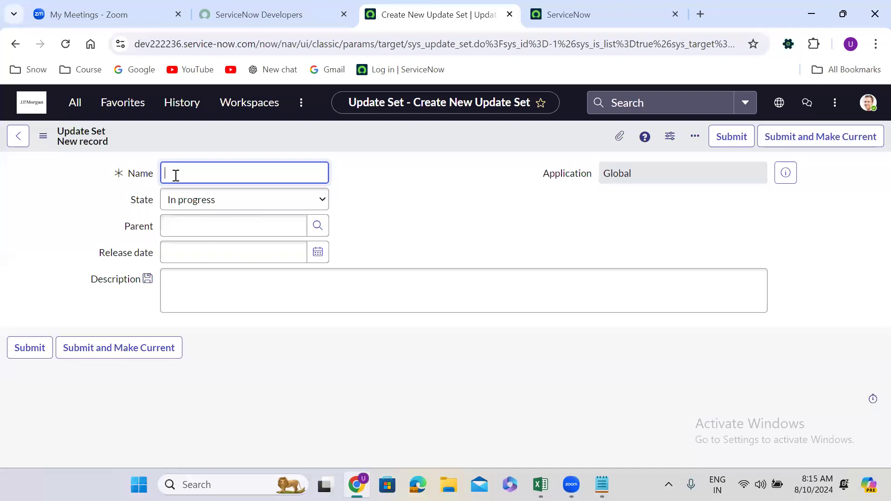
text(STRY9999.UG.Create Table)
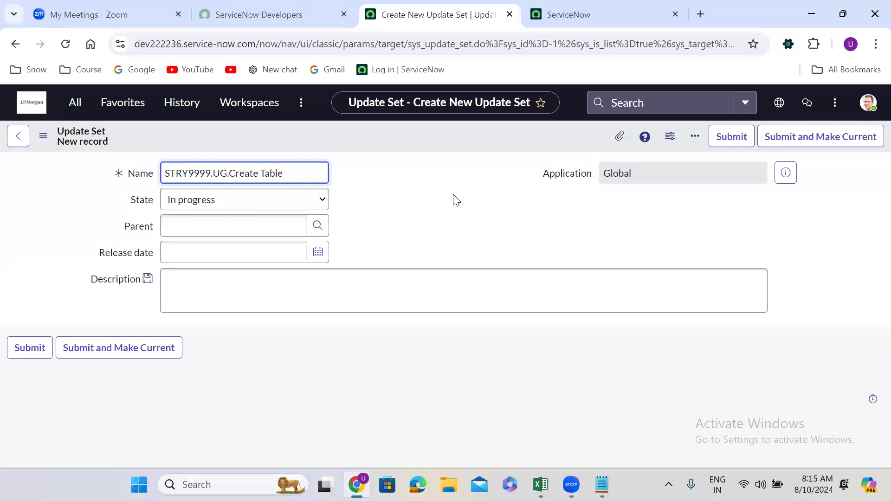
text(.01)
click(412, 213)
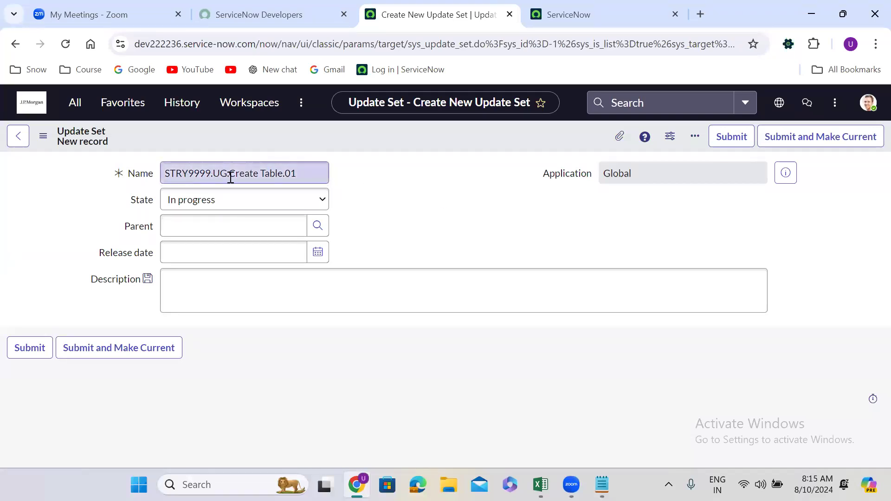
Examine the parts of the update set name: story number, developer initials, short description and version number
drag(212, 173, 141, 177)
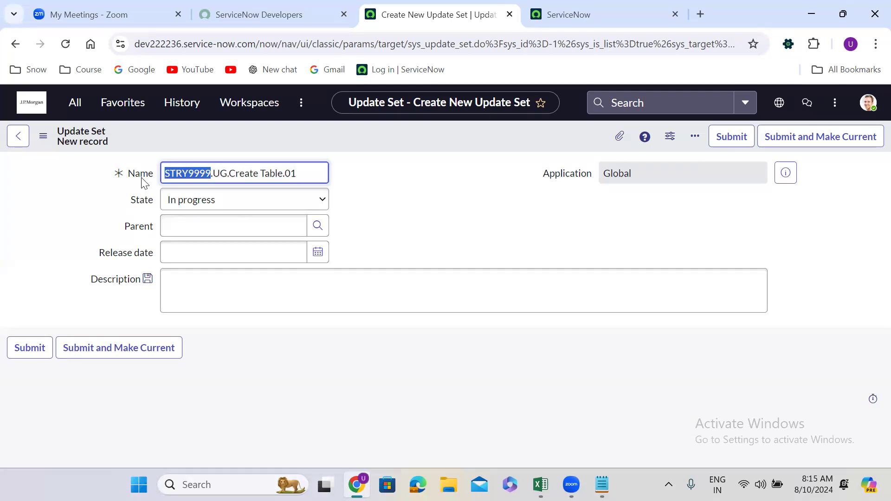
double_click(220, 173)
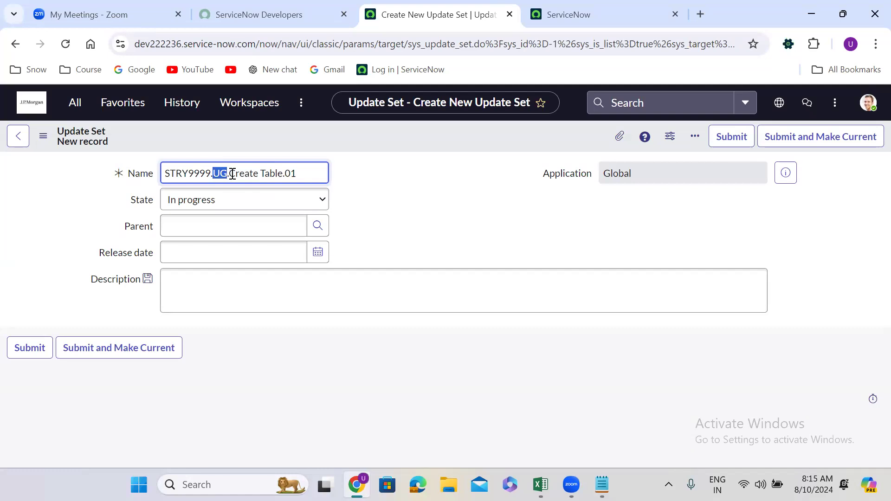
drag(231, 173, 285, 173)
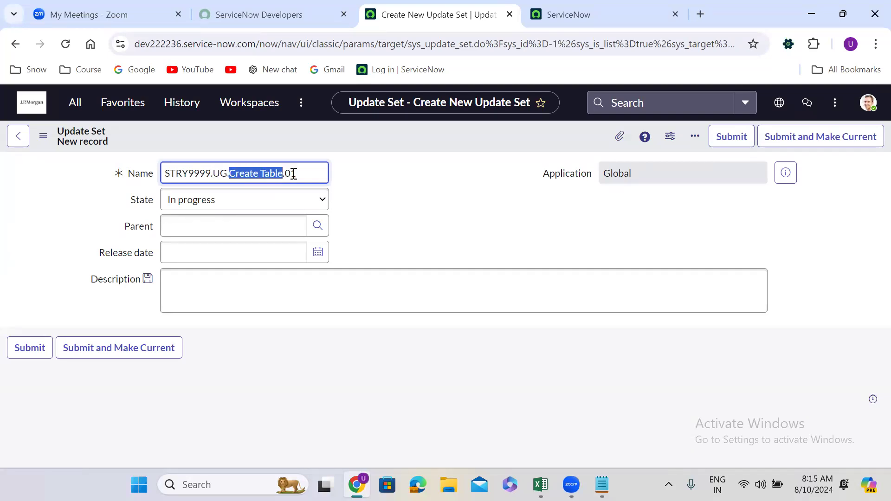
click(368, 177)
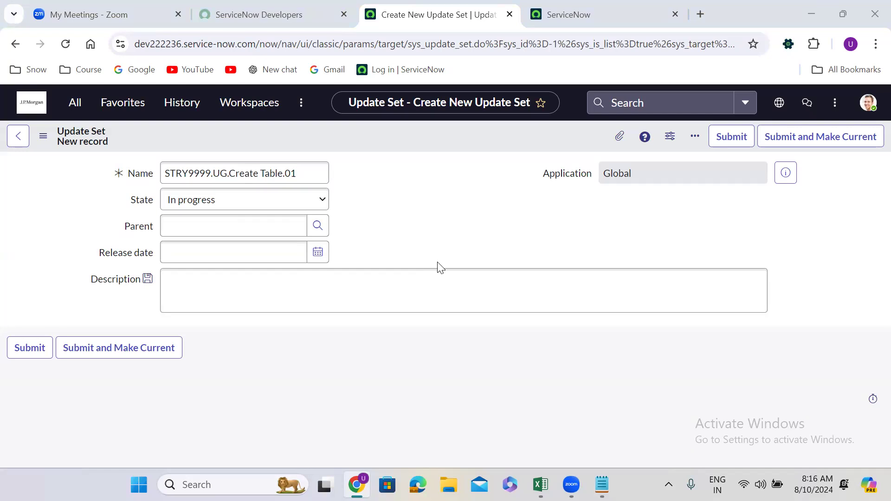
click(403, 202)
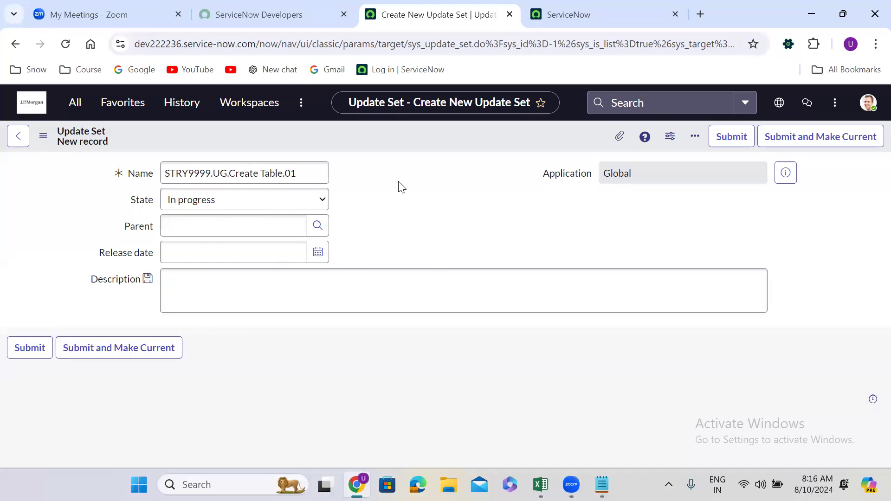
Submit the update set, make it current, and check the update set selection under the Global application scope
click(110, 352)
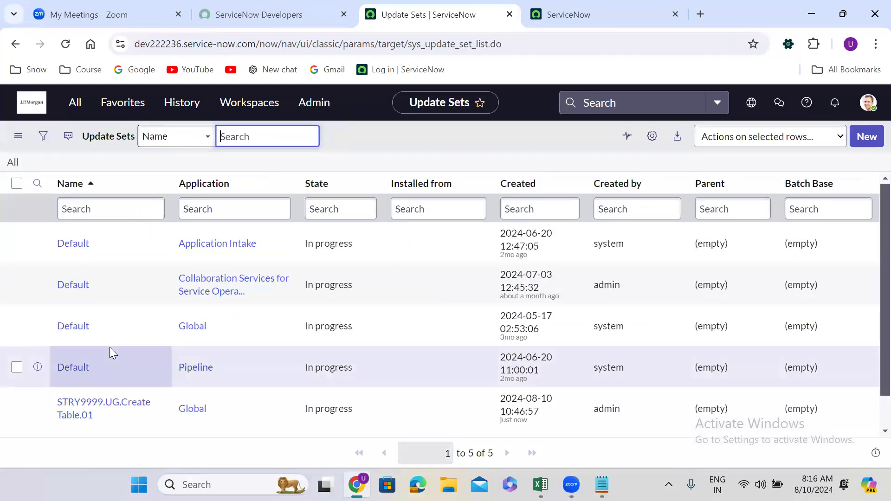
click(752, 103)
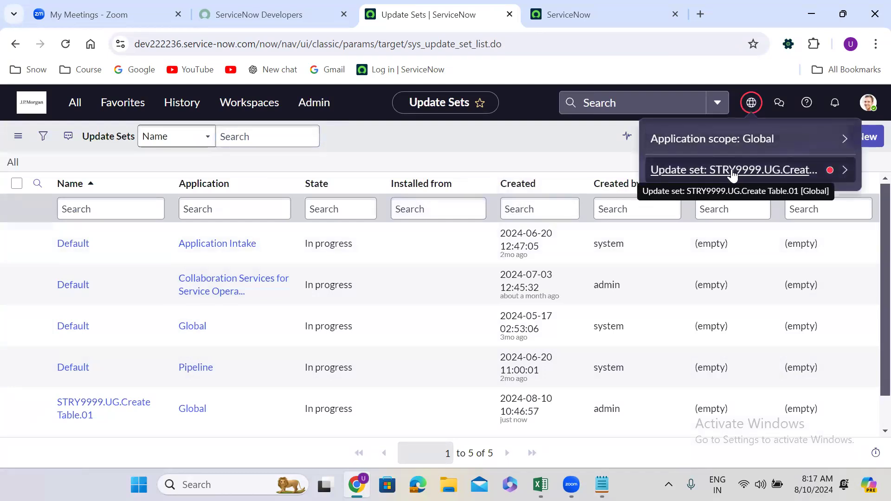
click(844, 170)
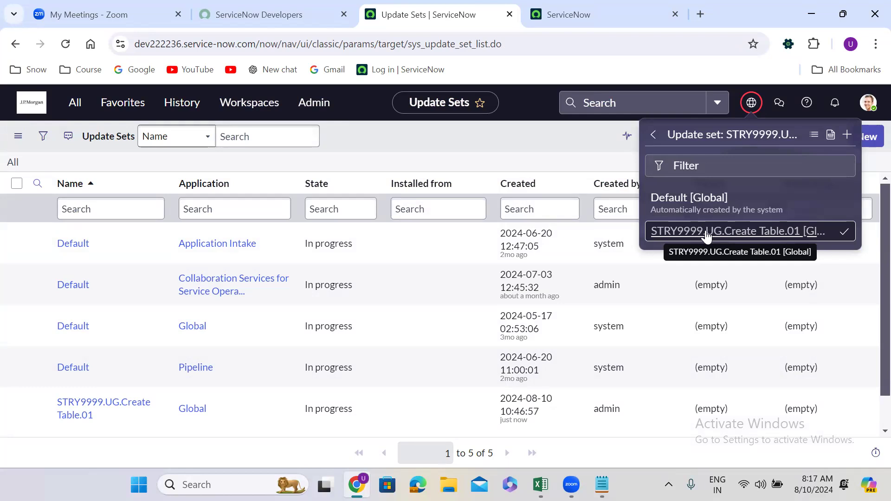
click(533, 141)
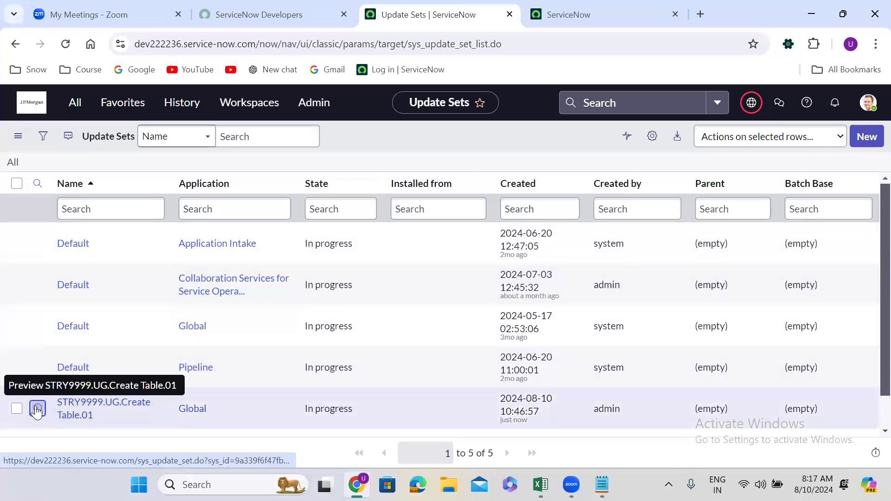
Open the STRY9999.UG.Create Table.01 record in a separate browser tab and check the current update set from the Update Sets list
right_click(37, 411)
key(Return)
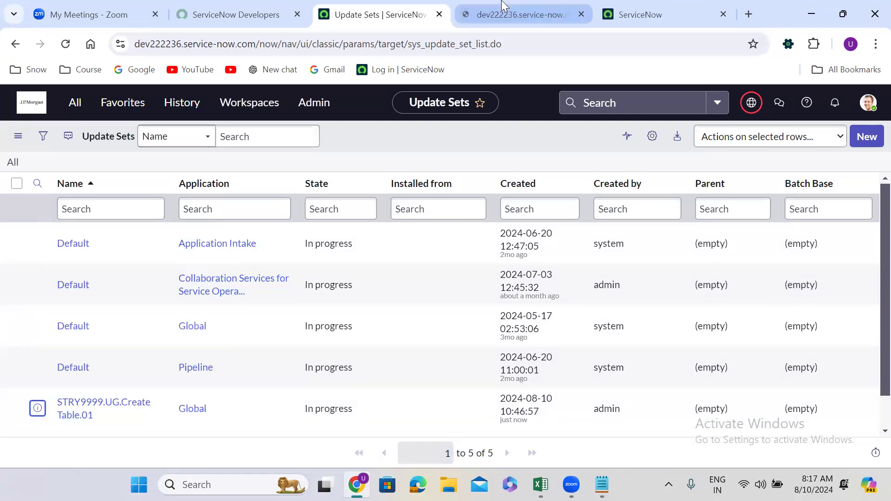
click(504, 12)
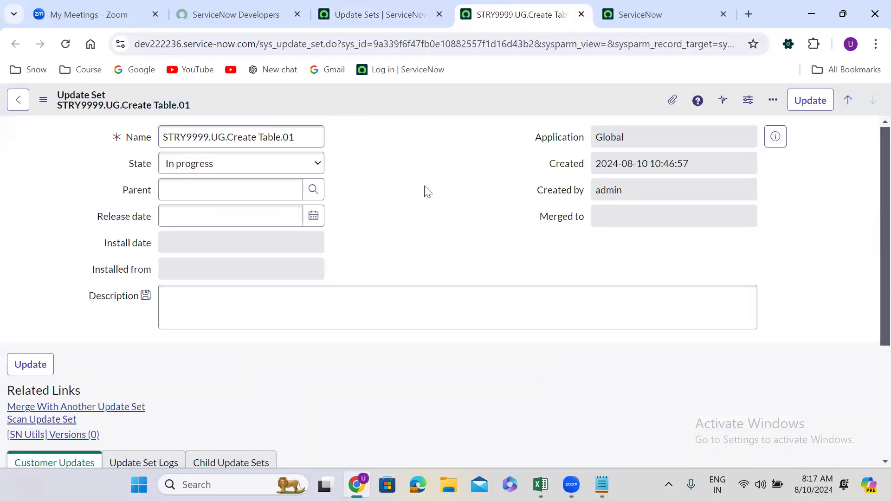
click(381, 13)
click(751, 104)
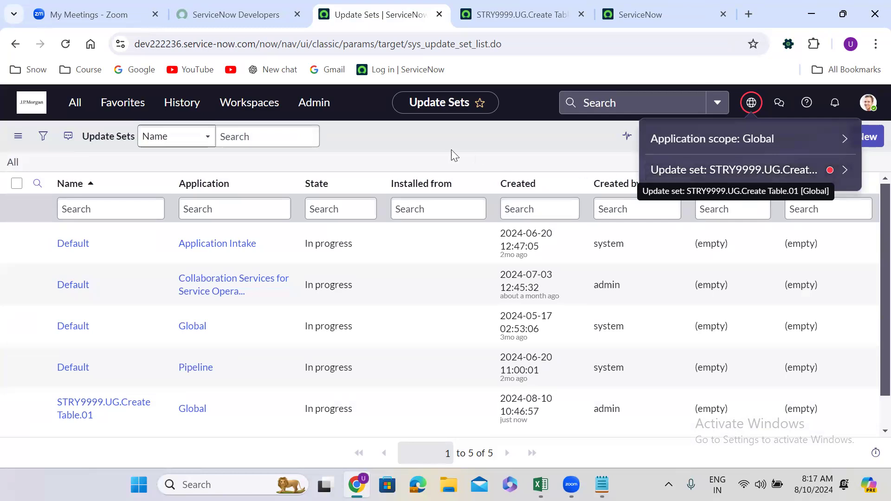
click(393, 138)
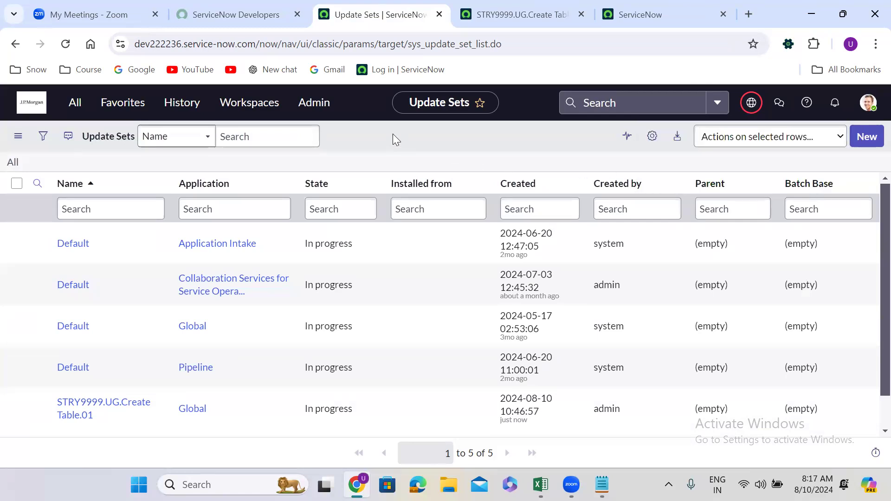
View the new update set form with its Submit and Make Current option and return to the Update Sets list
click(866, 137)
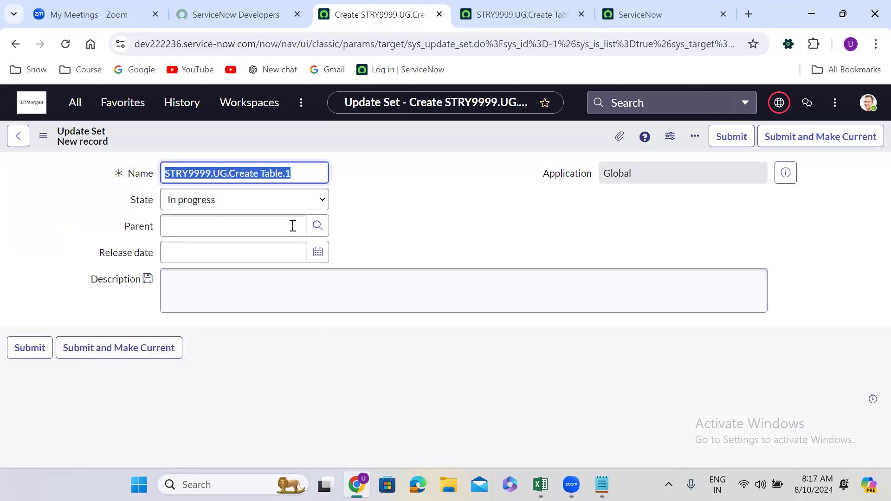
click(376, 213)
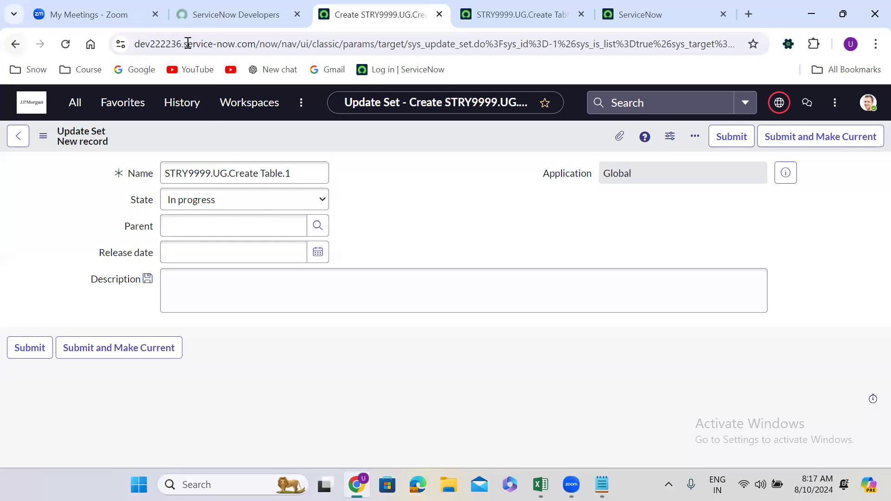
click(15, 43)
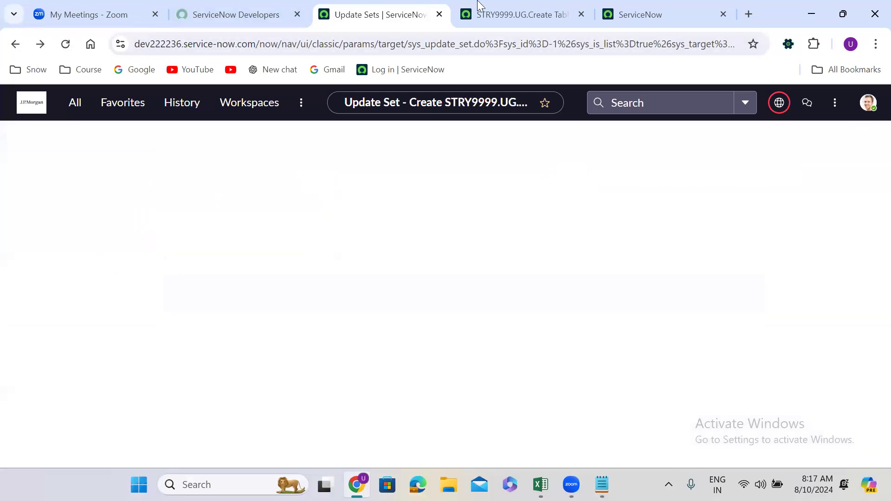
Examine the STRY9999.UG.Create Table.01 record's fields and its Customer Updates related list
click(507, 5)
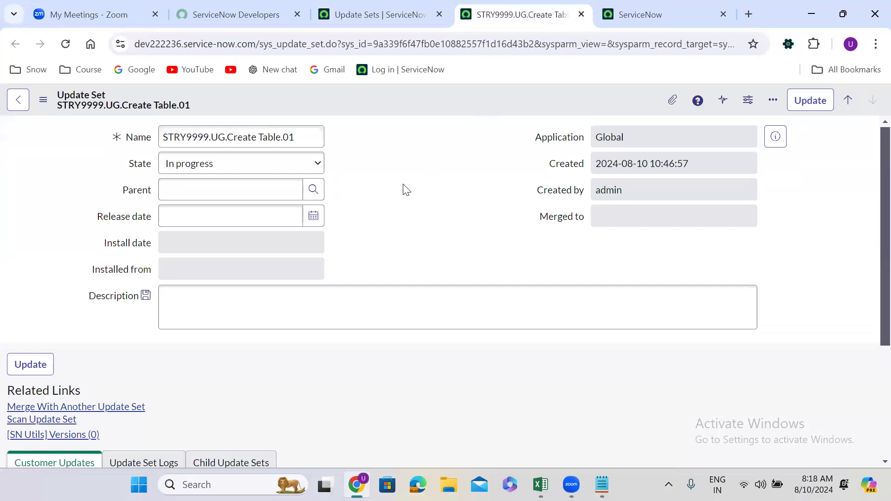
scroll(406, 190, down, 2)
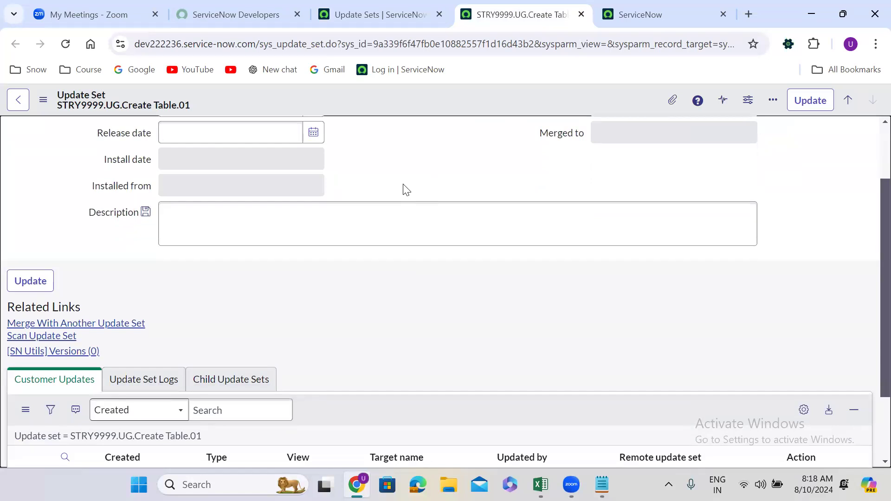
scroll(407, 190, down, 1)
scroll(407, 190, up, 3)
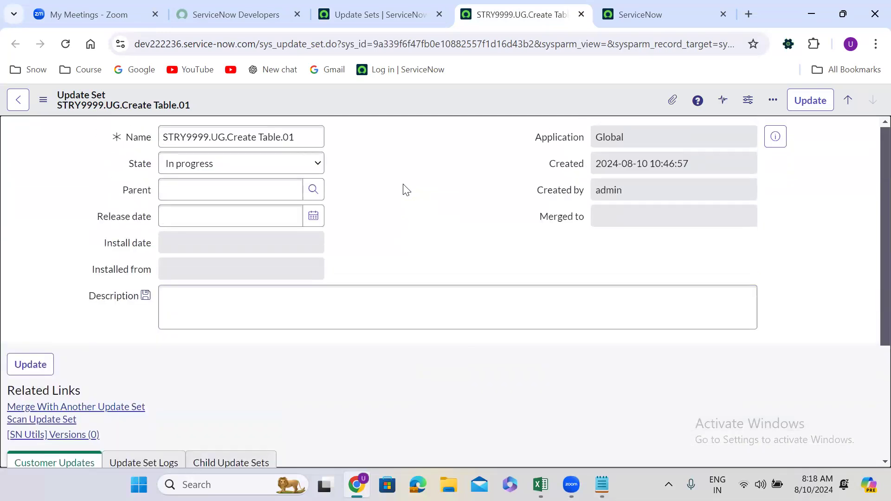
scroll(407, 189, down, 4)
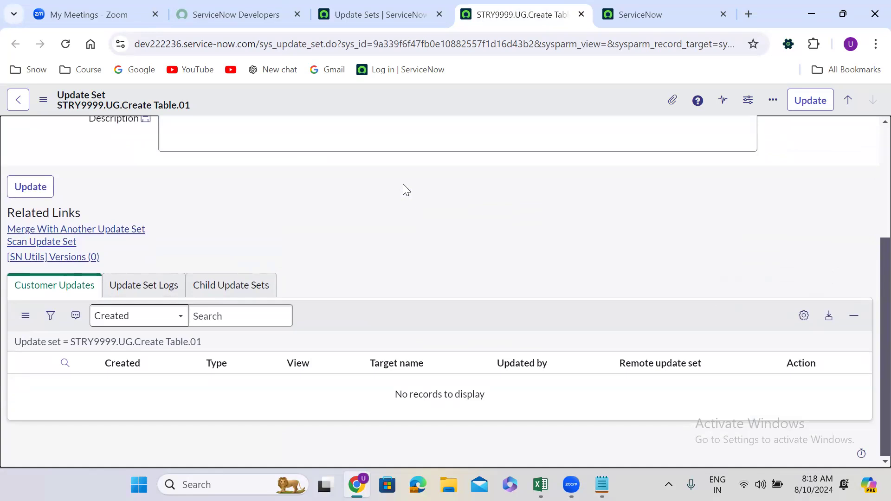
scroll(406, 189, up, 4)
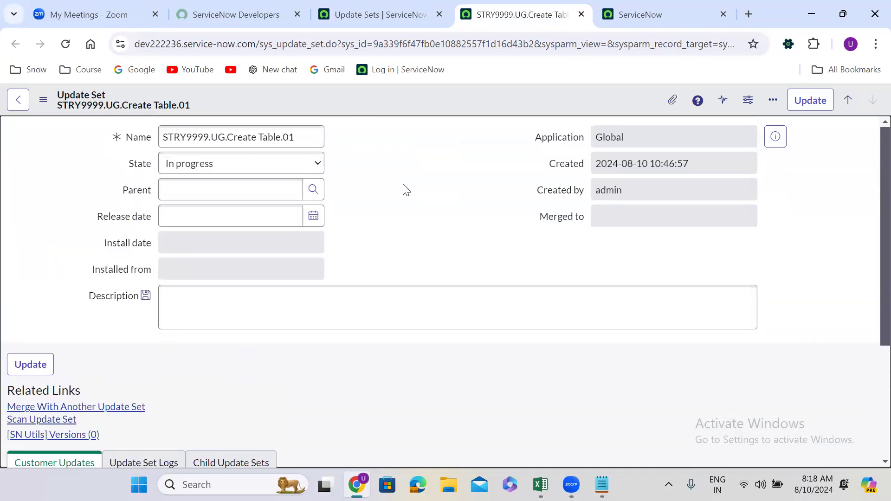
Find the System Definition Tables module by searching for "tables" and start a new table record
click(361, 12)
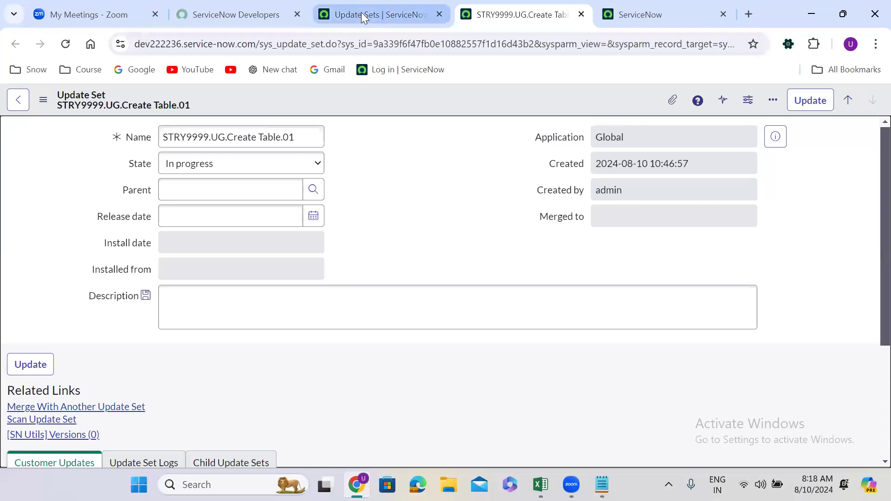
click(72, 104)
text(tables)
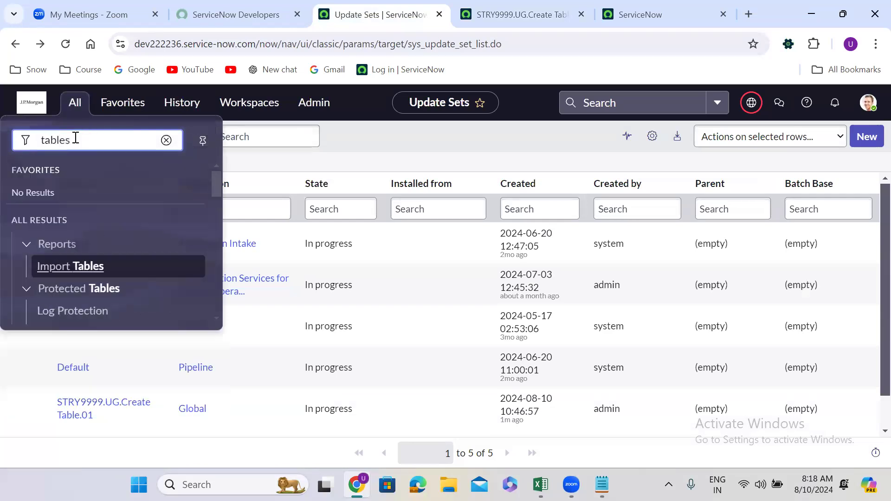
drag(215, 184, 215, 222)
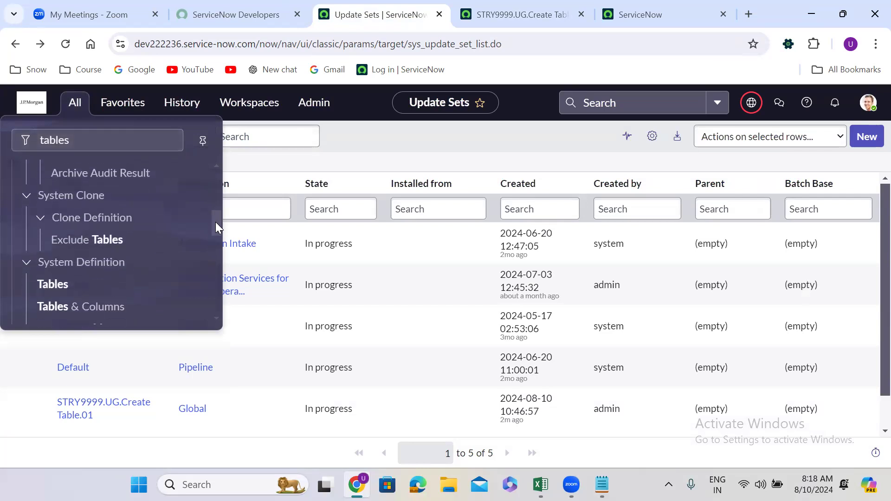
click(56, 273)
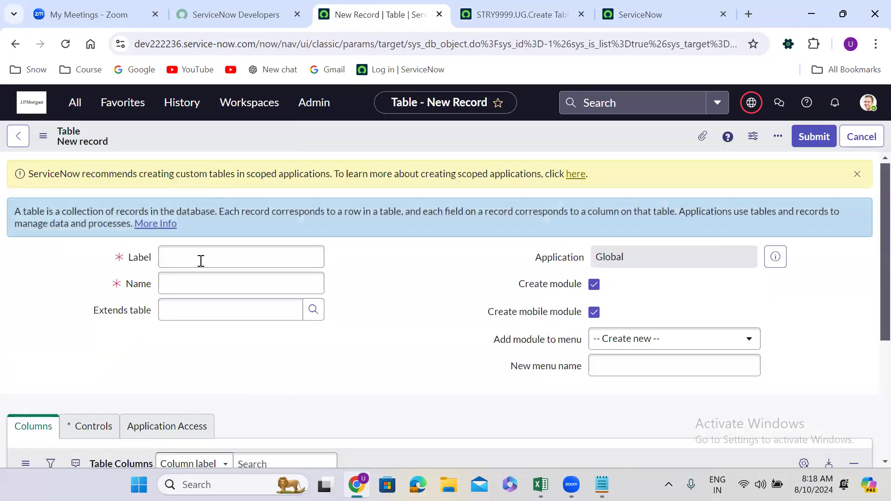
Enter PAN Detail as the new table's label and let its name and menu name fill in
click(200, 261)
text(PAN D)
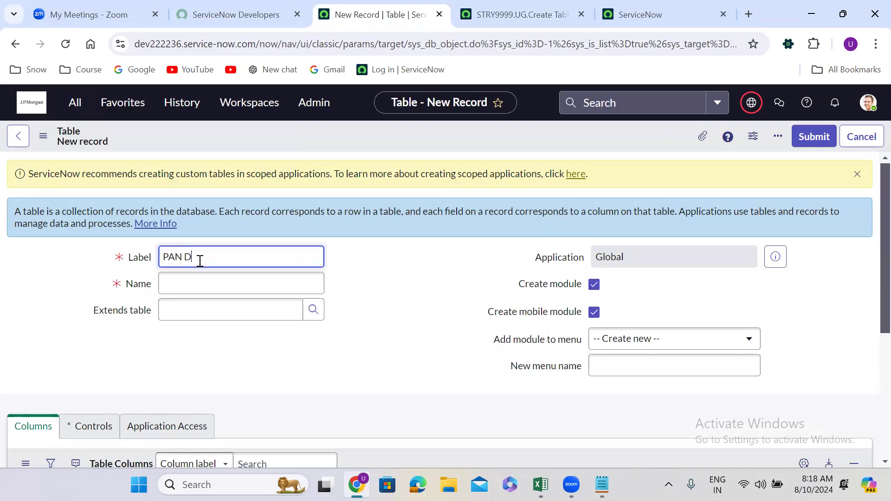
text(etails)
key(BackSpace)
click(409, 276)
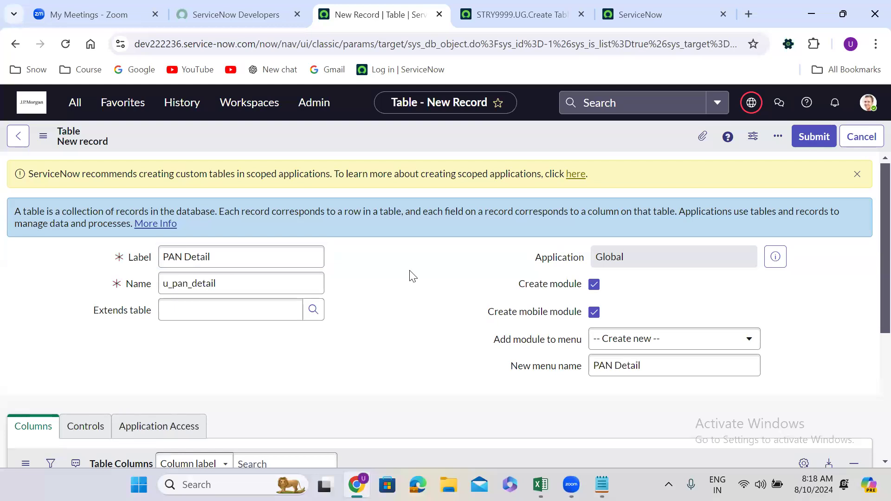
Change the table's label to PAN Details, set its name to u_pan_detail and save the table record
click(234, 262)
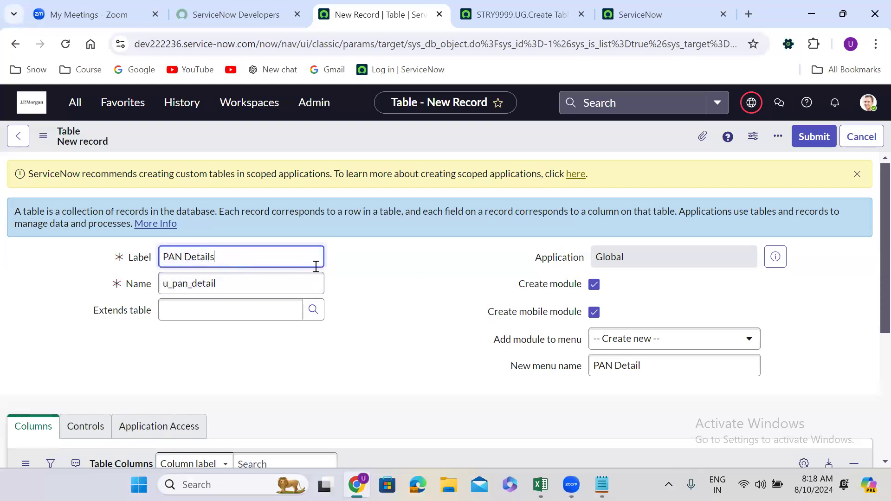
click(396, 269)
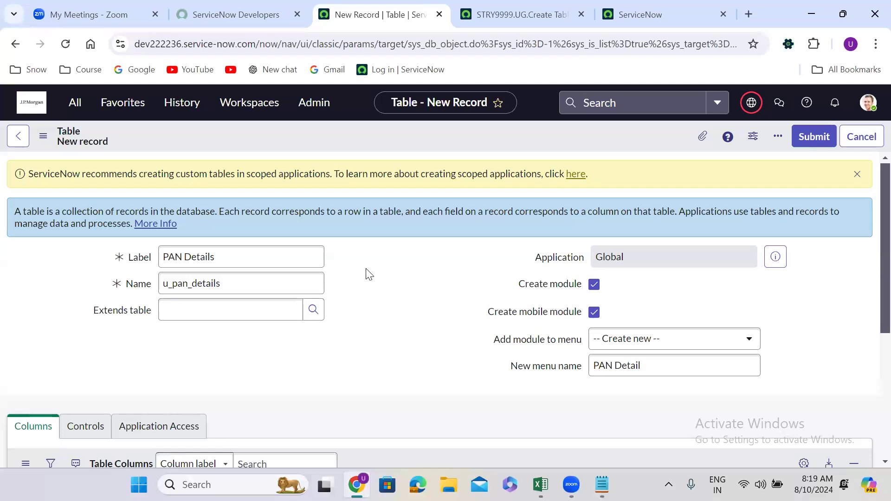
click(263, 293)
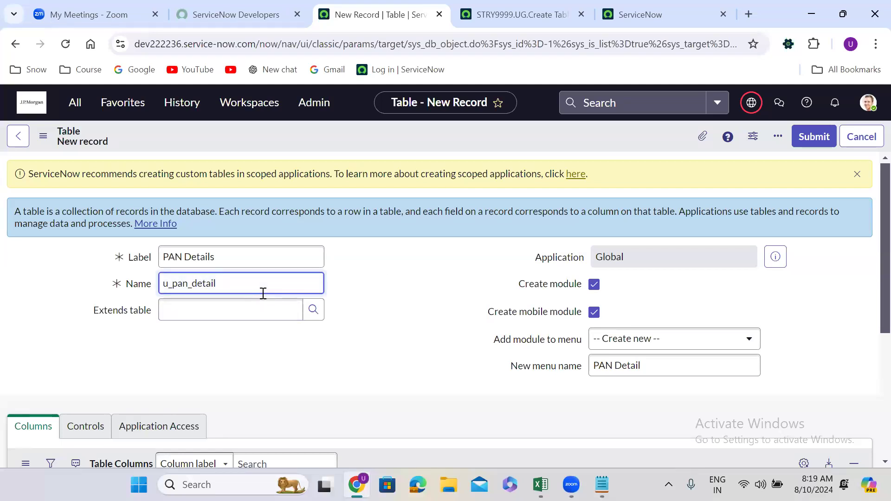
click(376, 296)
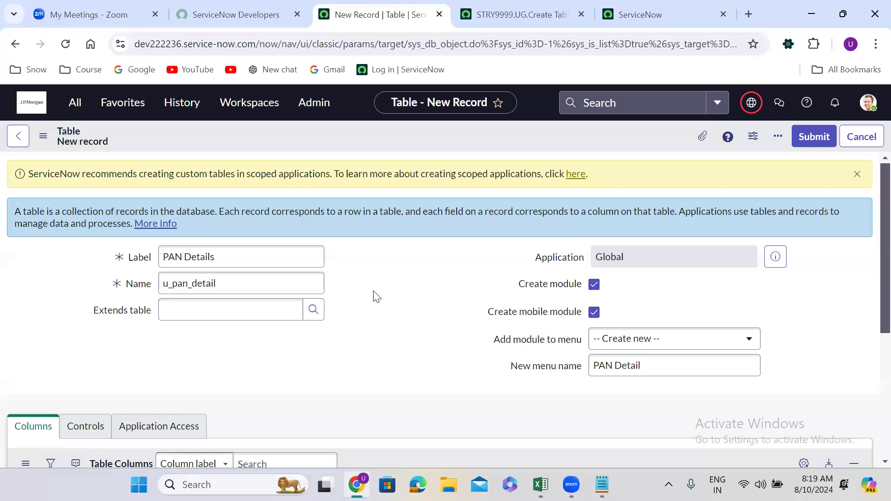
scroll(376, 297, down, 1)
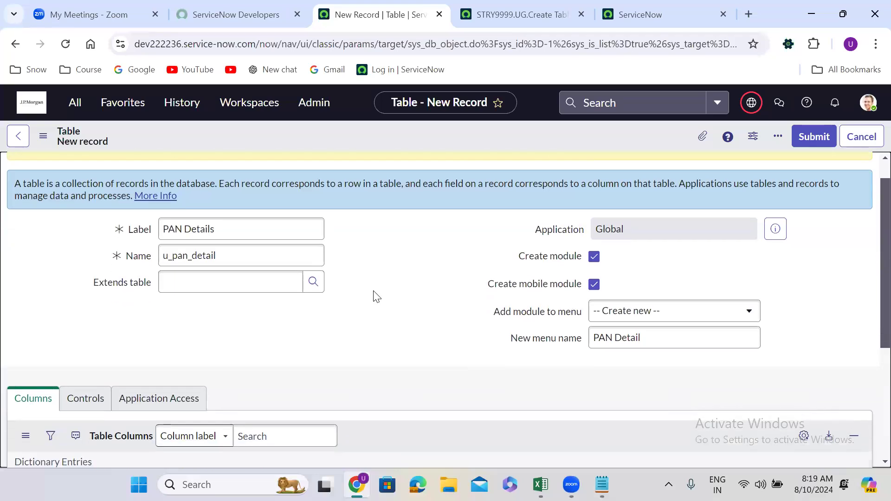
right_click(396, 127)
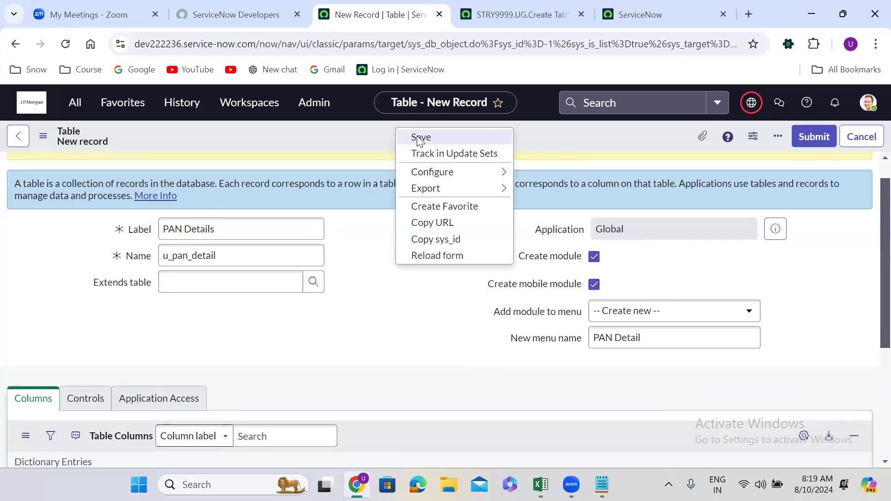
click(417, 136)
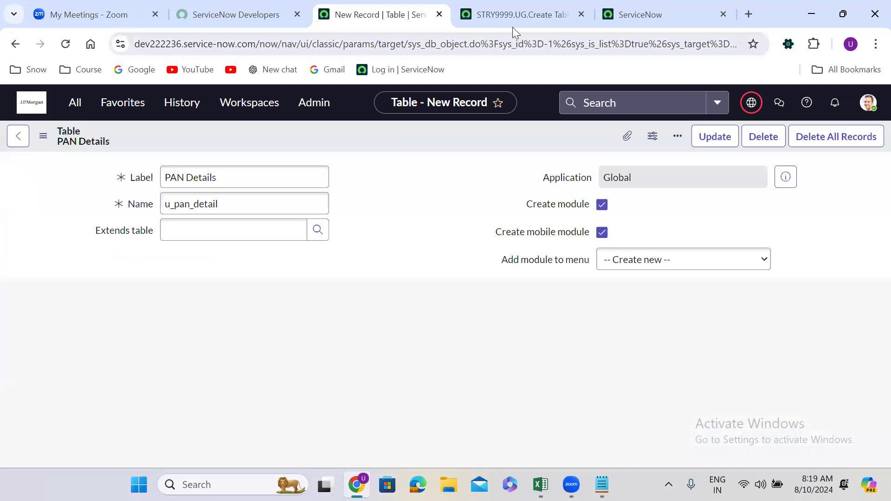
Examine the customer updates captured in STRY9999.UG.Create Table.01 for the new PAN Details table
click(509, 16)
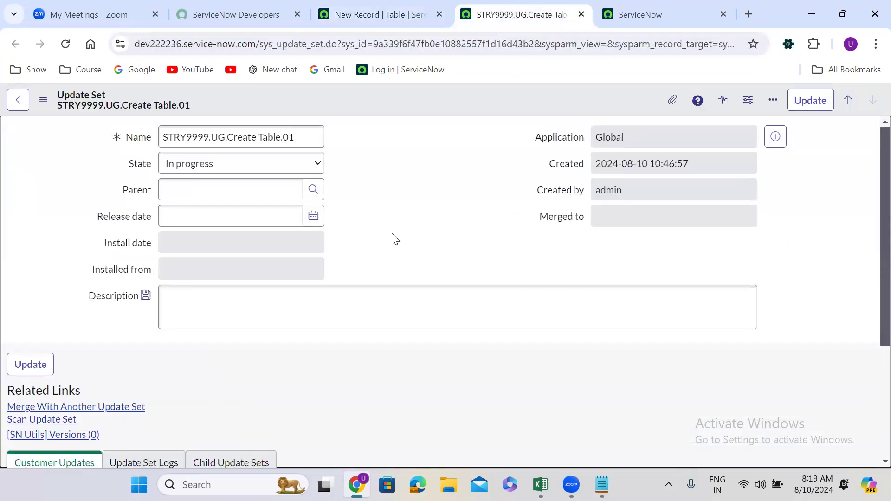
scroll(395, 238, down, 4)
click(119, 344)
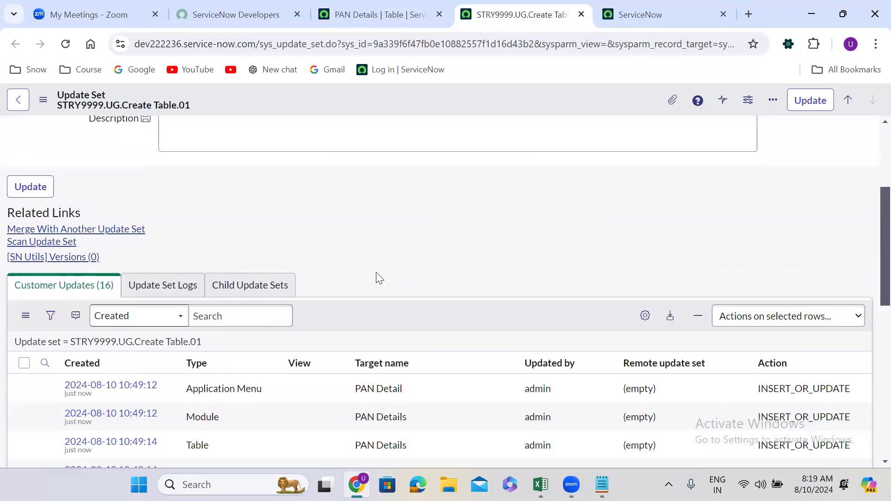
scroll(376, 272, down, 5)
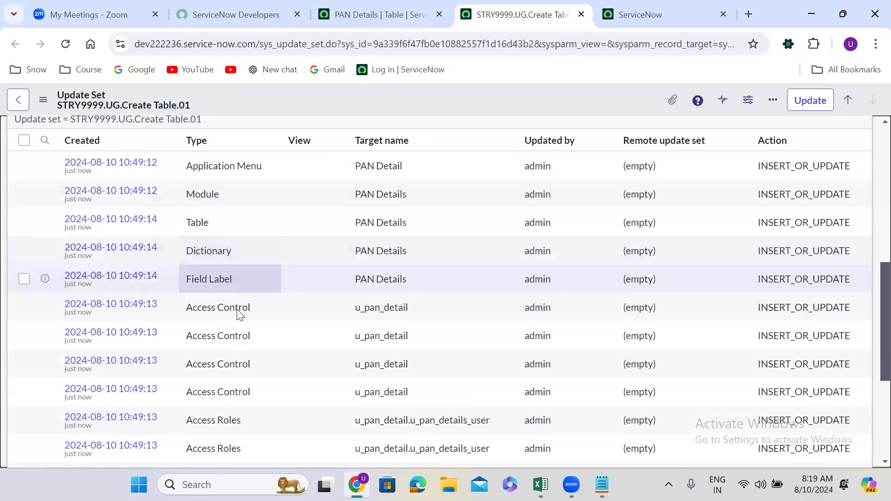
scroll(242, 344, down, 5)
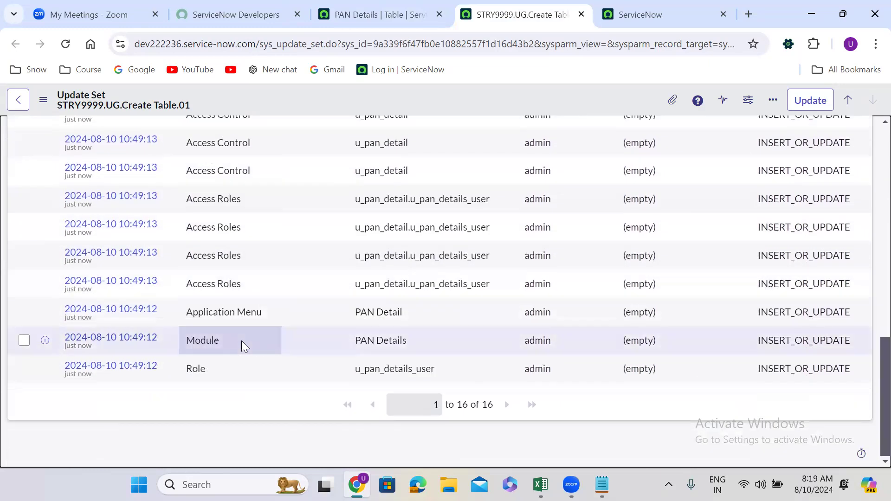
scroll(242, 340, up, 10)
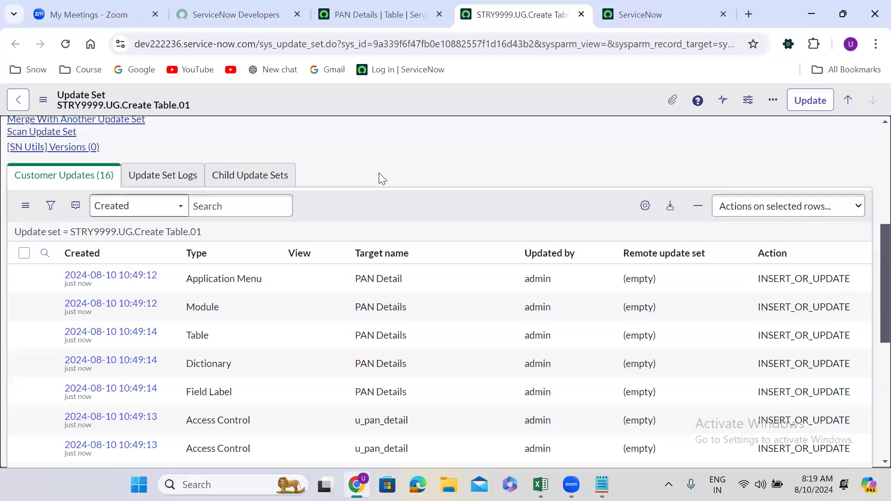
scroll(379, 173, up, 6)
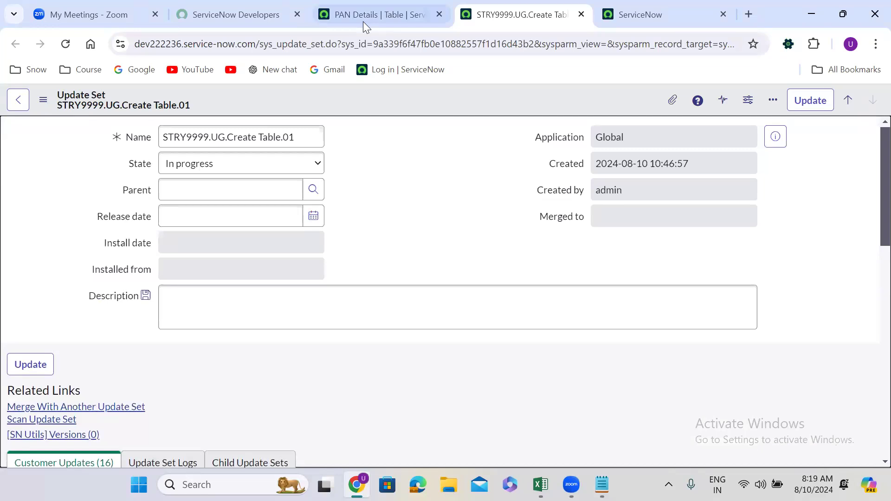
Return to the PAN Details table record and open its form layout configuration
click(379, 4)
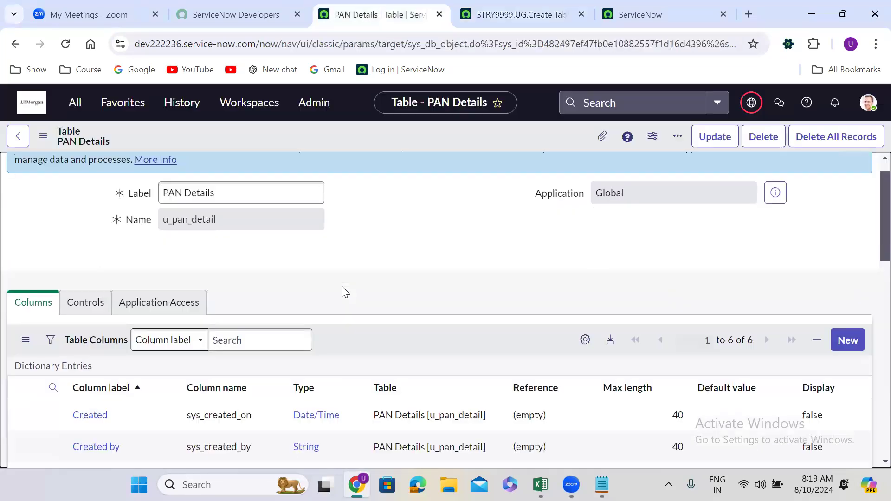
scroll(342, 286, down, 10)
scroll(342, 286, up, 2)
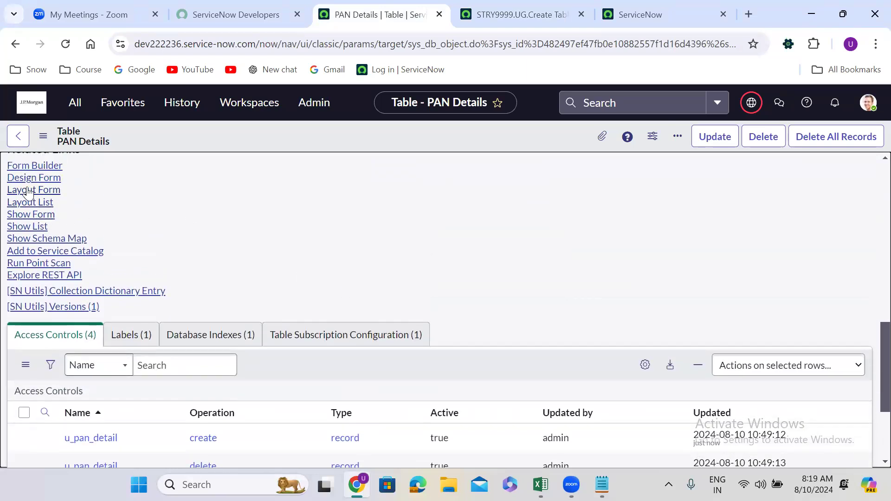
click(41, 196)
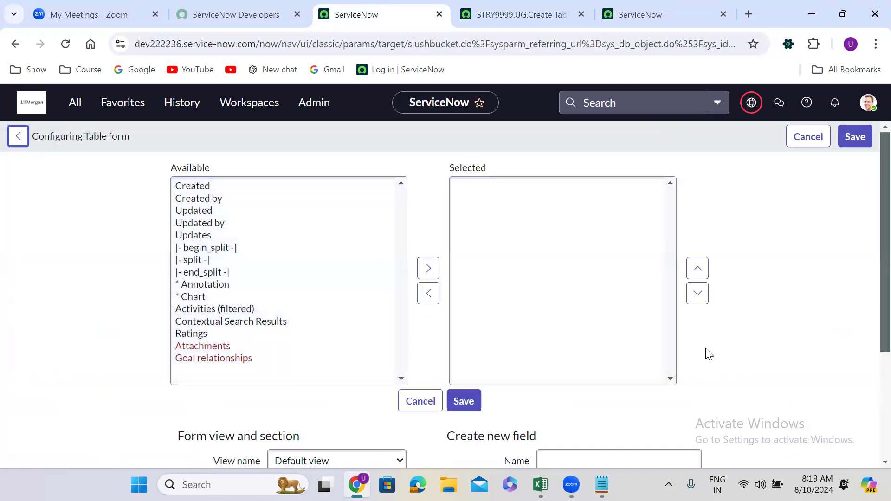
Add a new String field named Name on PAN with Small (40) length to the PAN Details form layout
scroll(706, 352, down, 1)
scroll(708, 353, down, 2)
click(586, 294)
text(Name on PAN)
click(462, 381)
click(564, 324)
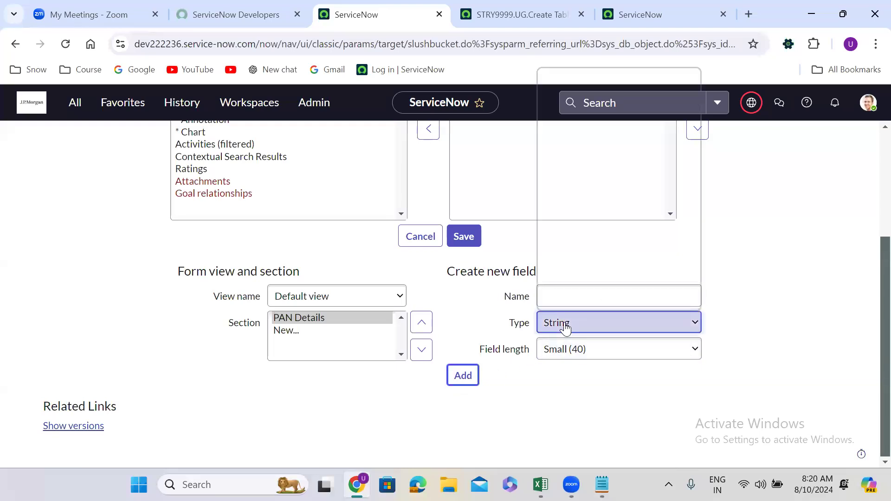
text(date)
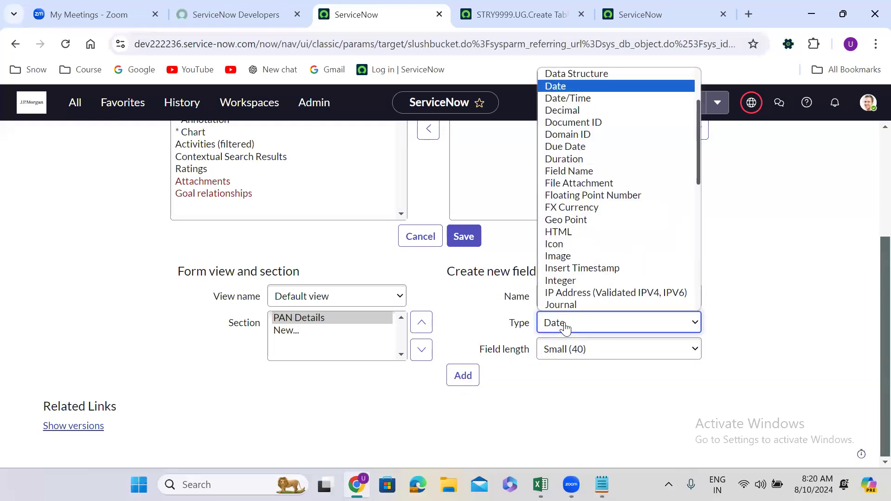
key(Down)
key(Return)
click(561, 322)
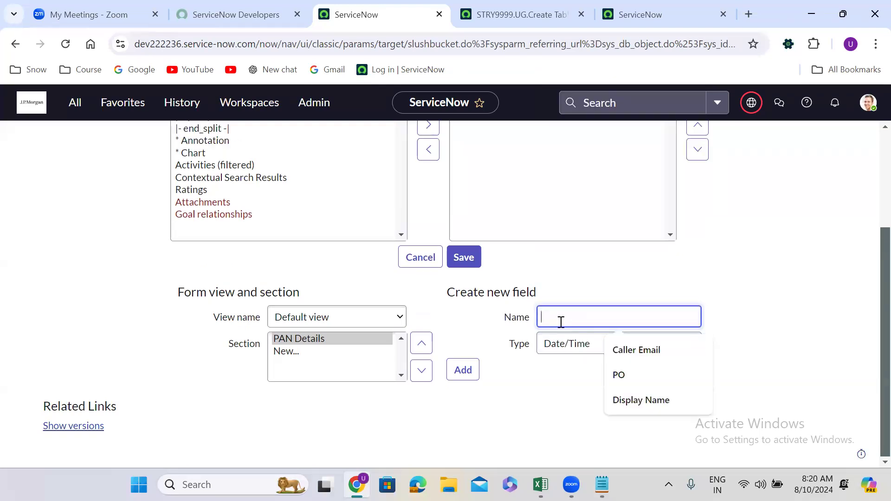
Add a new Date field named Date Of Birth to the PAN Details form layout
click(566, 343)
text(date)
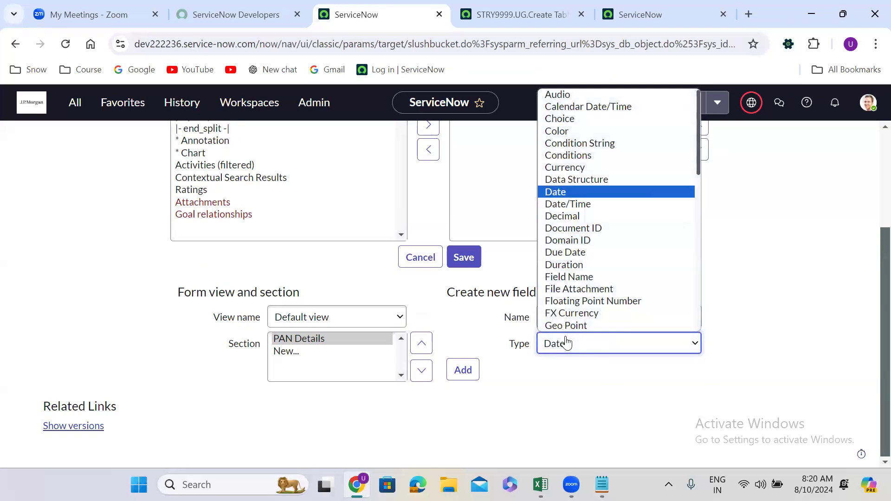
key(Return)
click(561, 317)
text(Date Of)
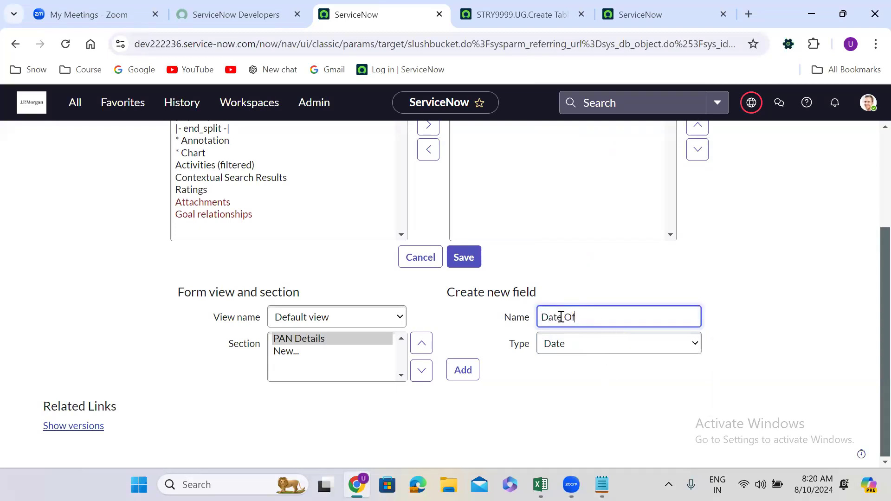
text( Birth)
click(470, 372)
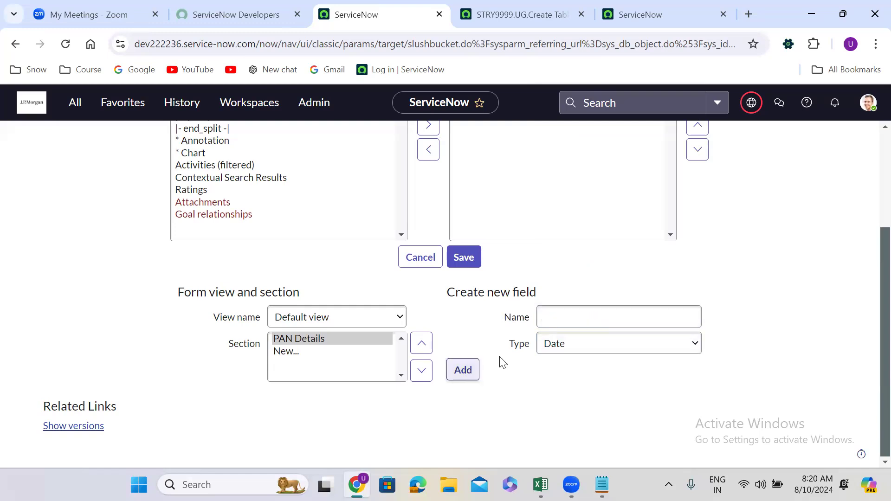
Add a new String field named Address with Medium (100) length to the PAN Details form layout
click(576, 314)
text(Address)
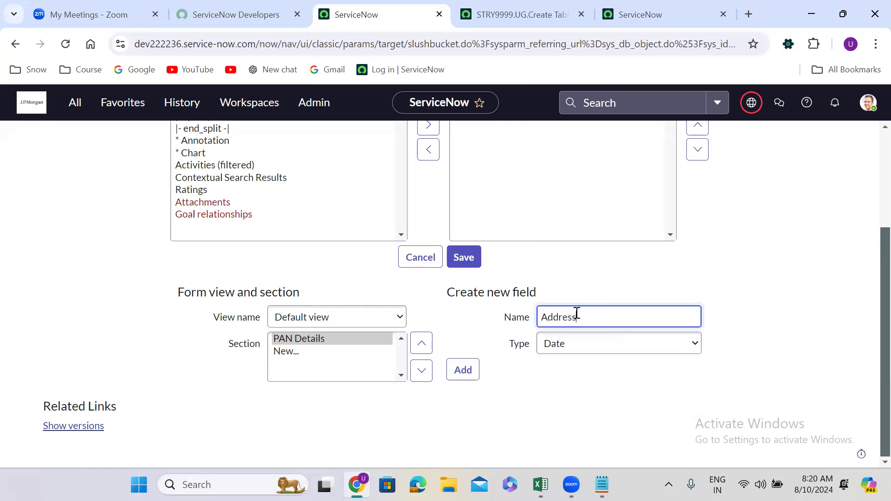
click(560, 352)
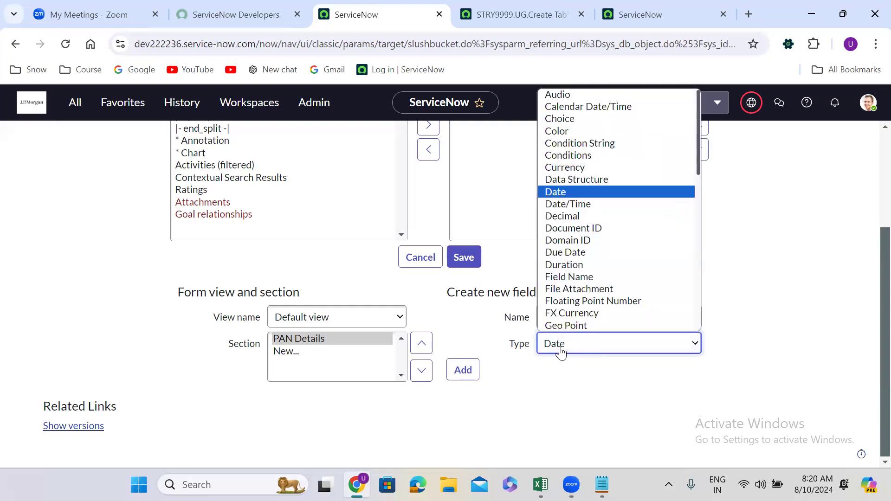
text(string)
key(Return)
click(563, 370)
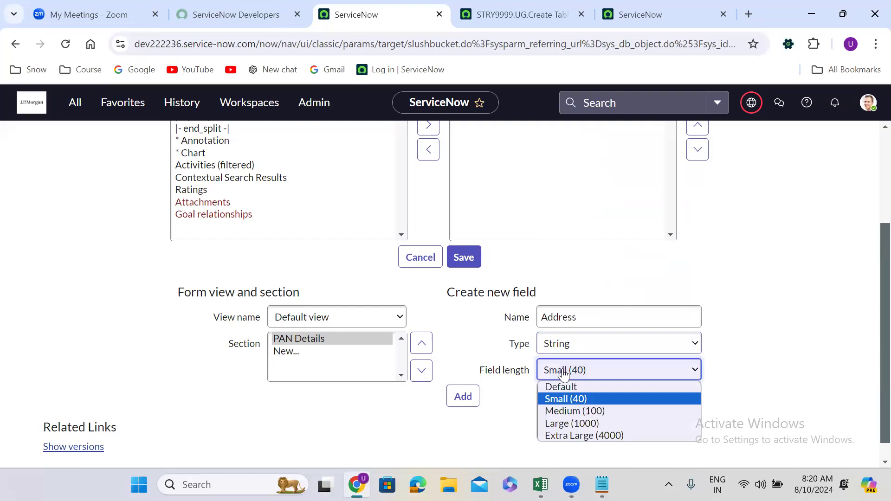
click(579, 411)
click(467, 398)
Add a new String field named PAN Number with Medium (100) length to the PAN Details form layout
click(575, 316)
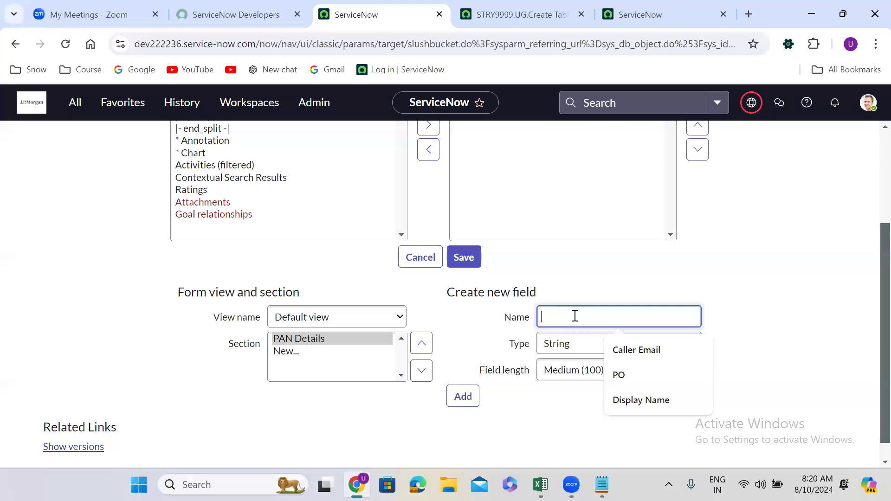
text(PA)
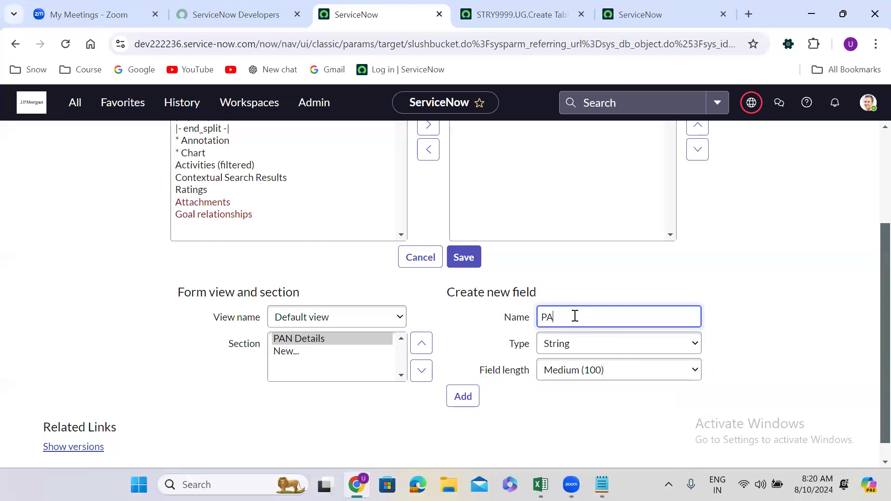
text(N NUMBER)
key(BackSpace)
key(BackSpace)
key(BackSpace)
key(BackSpace)
key(BackSpace)
text(Number)
click(463, 398)
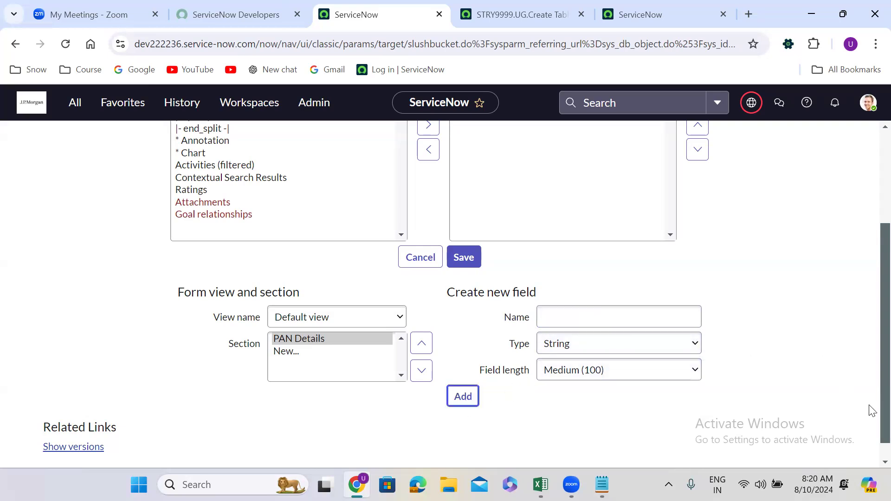
Move PAN Number ahead of Date Of Birth and Address in the selected fields and save the form layout
drag(885, 423, 884, 279)
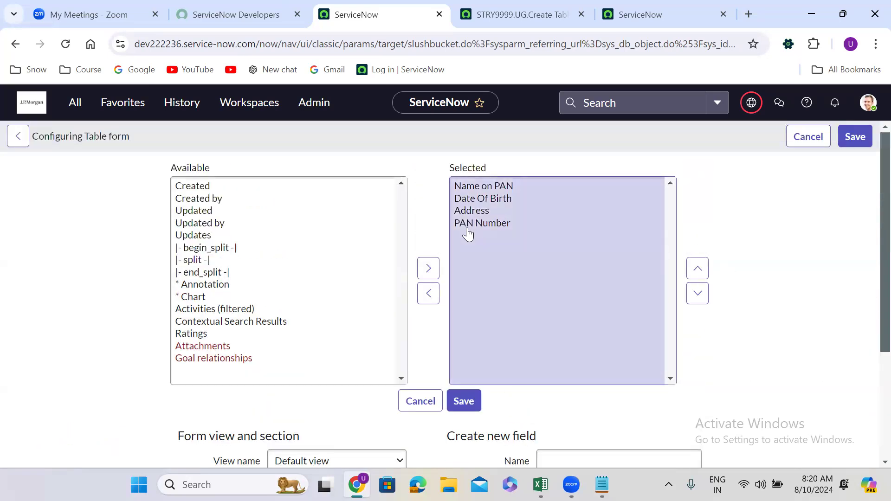
click(464, 223)
click(699, 268)
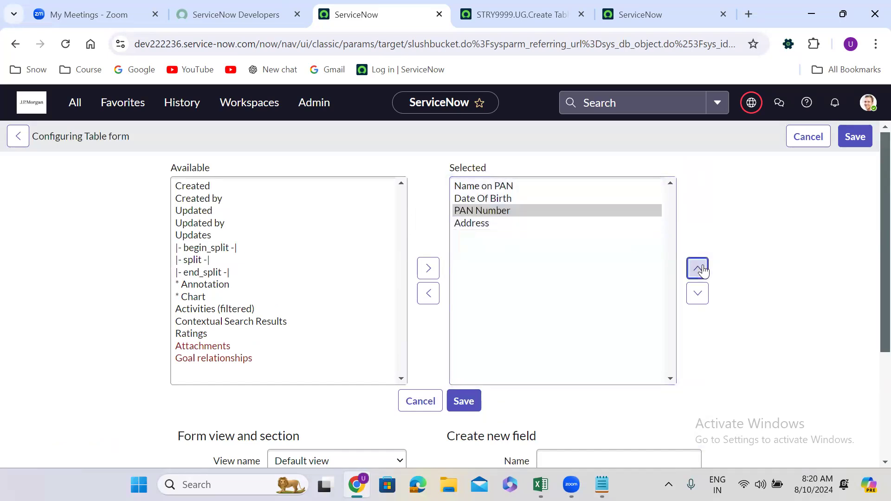
click(698, 268)
click(698, 269)
click(466, 400)
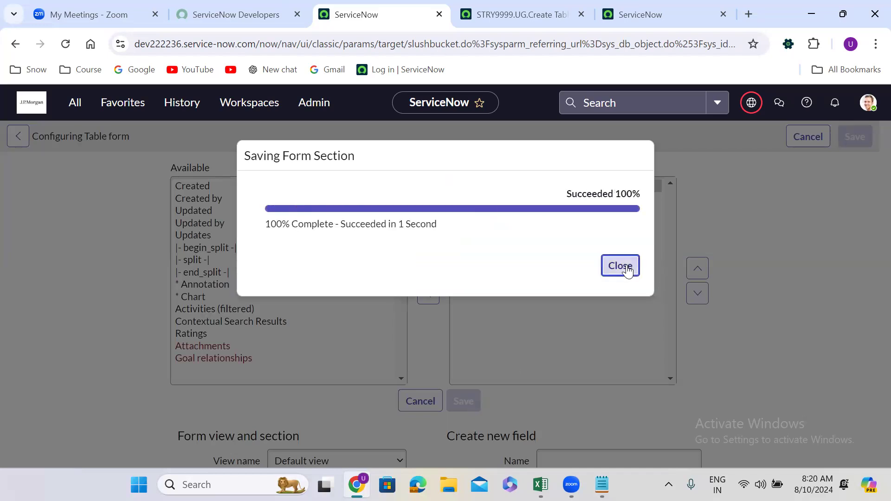
click(619, 266)
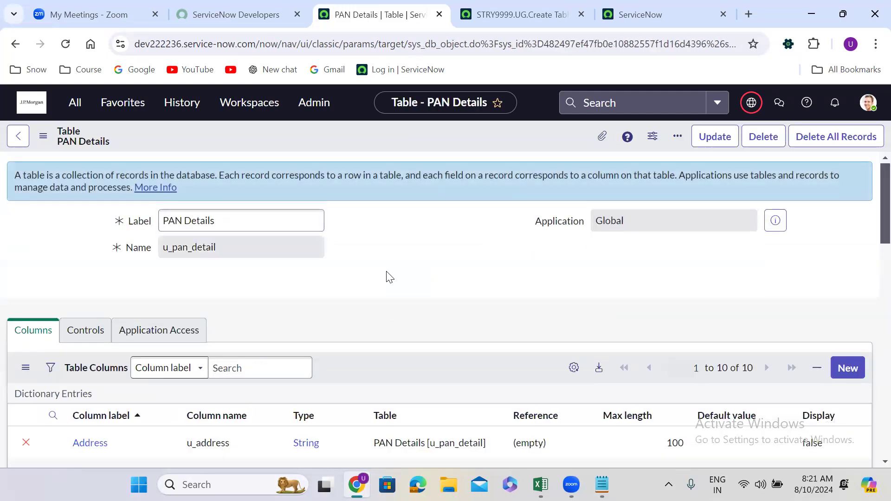
Examine the columns of the PAN Details table and the customer updates captured for them in STRY9999.UG.Create Table.01
scroll(386, 272, down, 6)
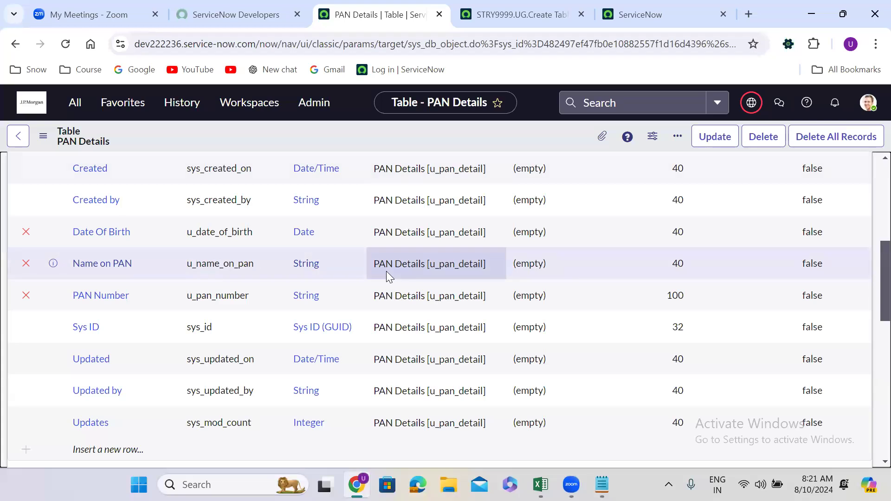
scroll(386, 271, up, 3)
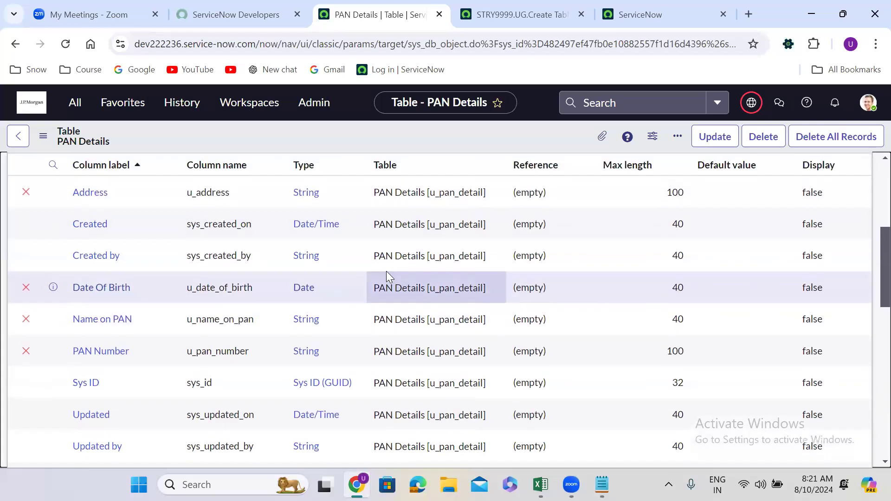
scroll(386, 271, down, 1)
click(531, 6)
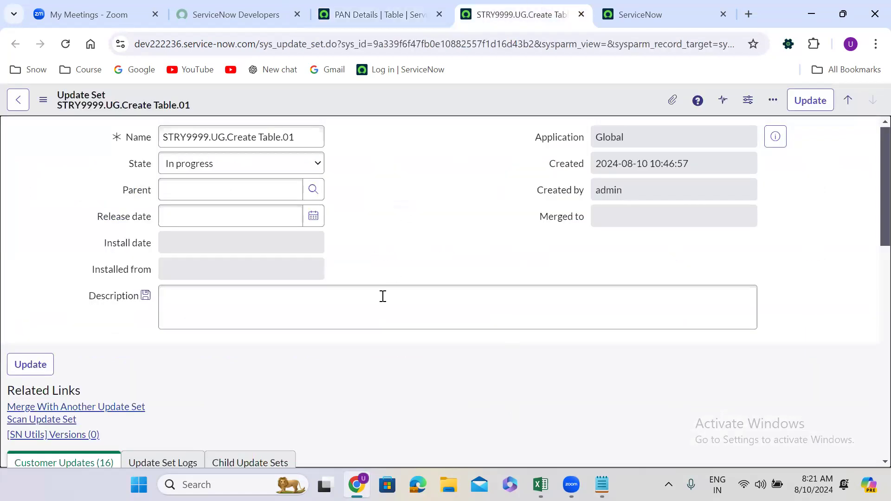
scroll(355, 342, down, 1)
scroll(353, 337, down, 3)
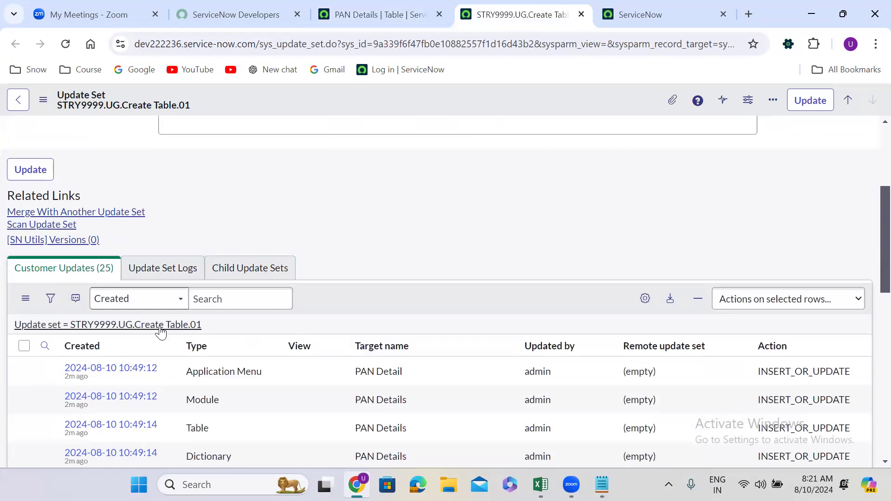
scroll(360, 306, down, 1)
scroll(359, 302, down, 7)
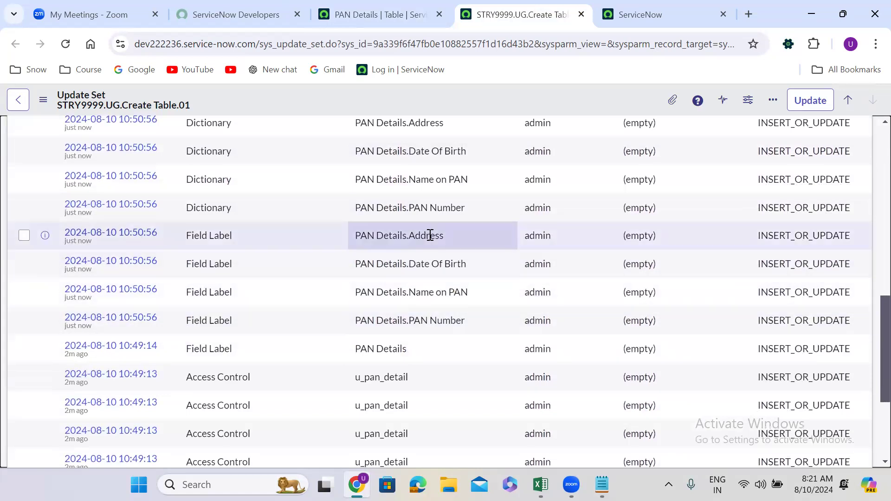
scroll(377, 244, up, 1)
scroll(376, 243, up, 8)
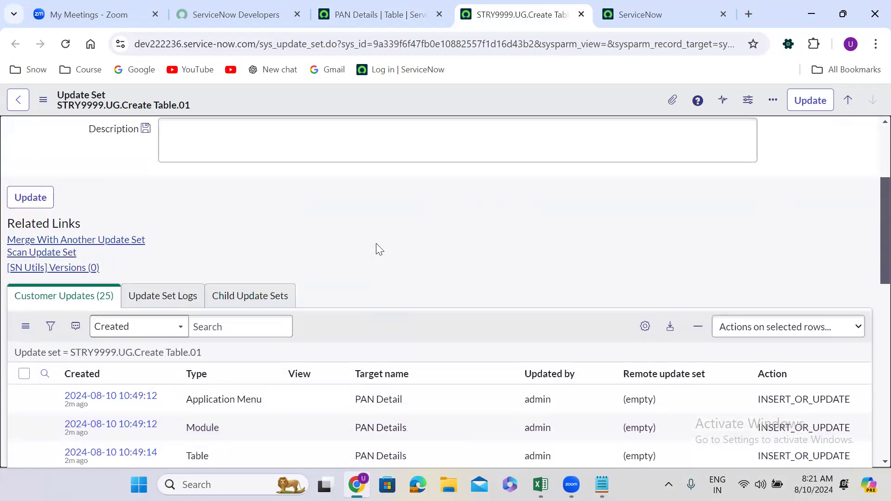
scroll(376, 244, up, 4)
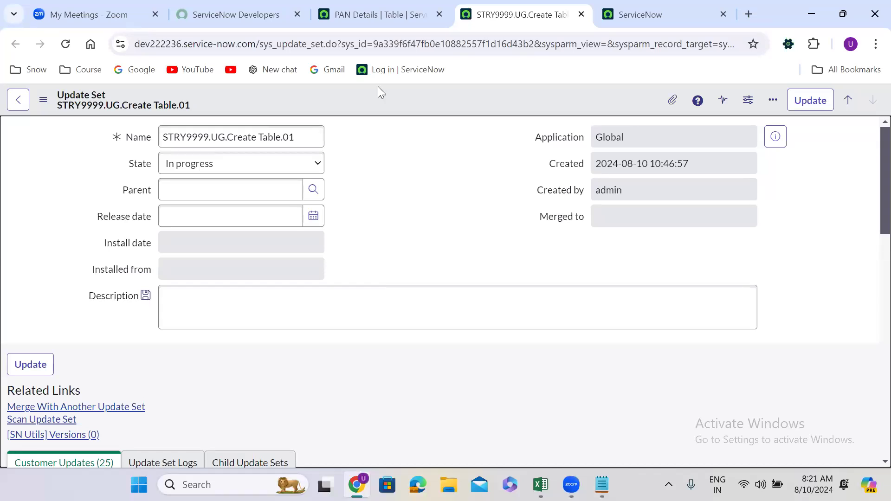
click(369, 13)
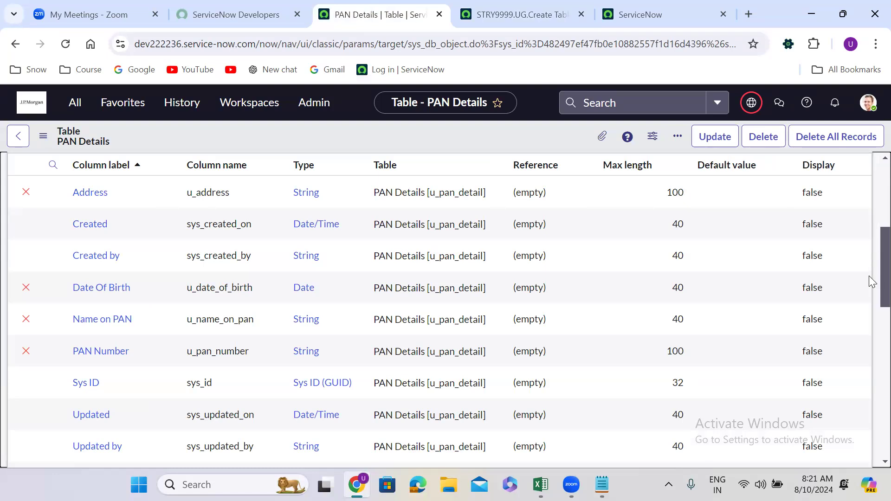
scroll(870, 174, up, 5)
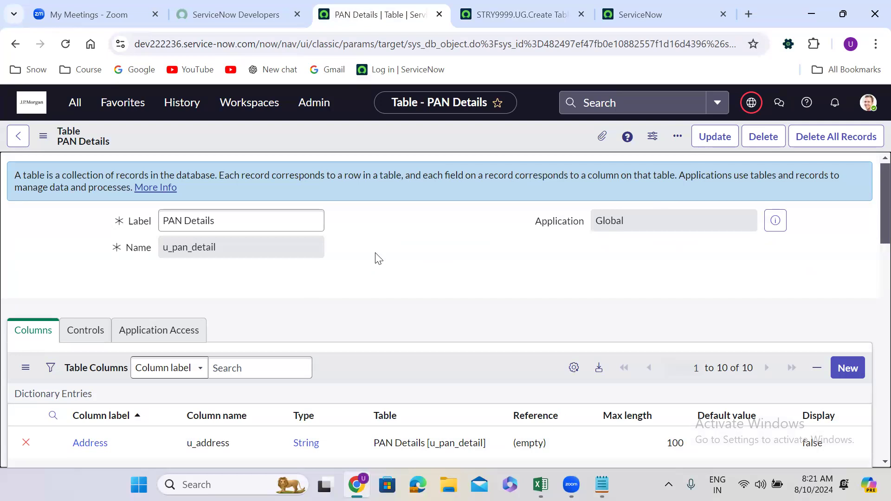
Set the state of update set STRY9999.UG.Create Table.01 to Complete and save the record
click(533, 8)
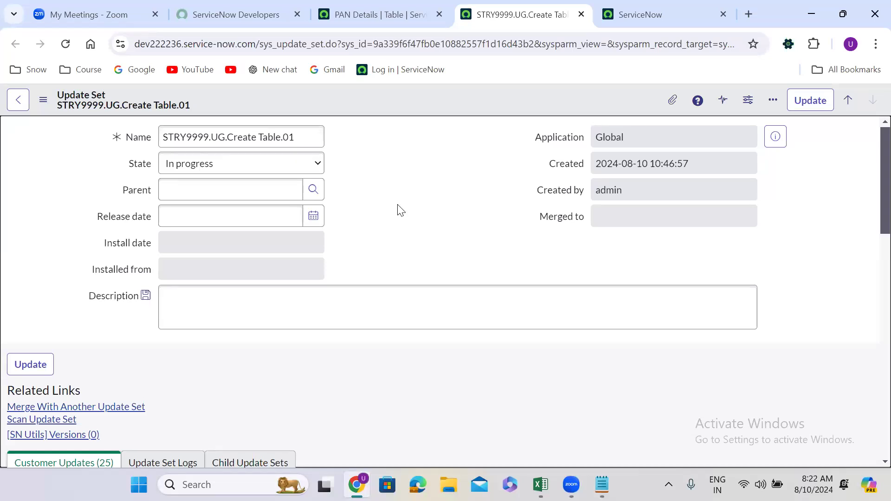
scroll(398, 206, down, 15)
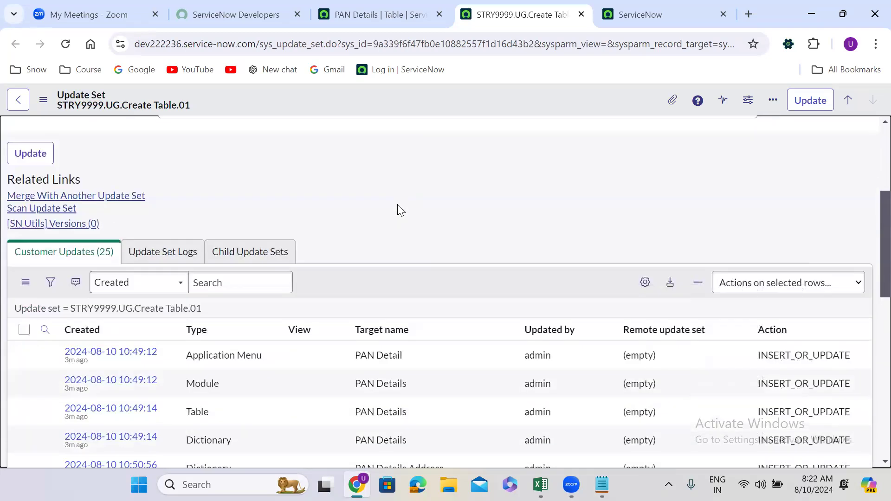
scroll(397, 204, up, 9)
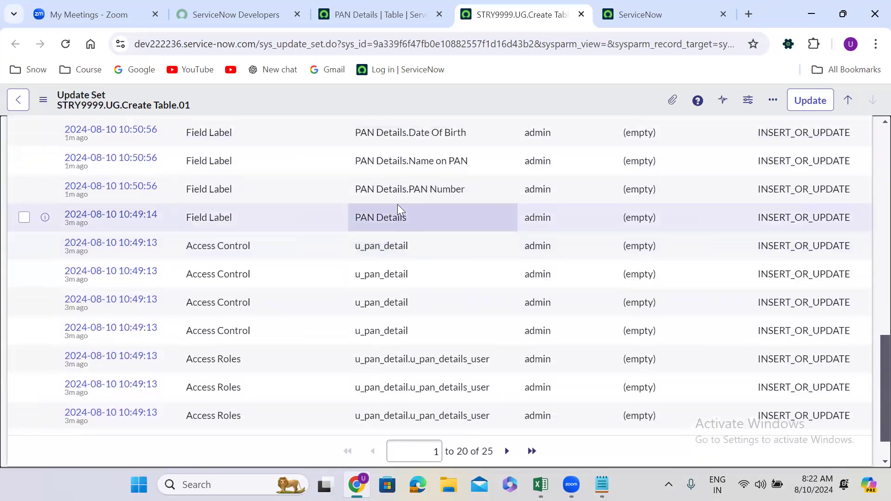
scroll(397, 205, up, 6)
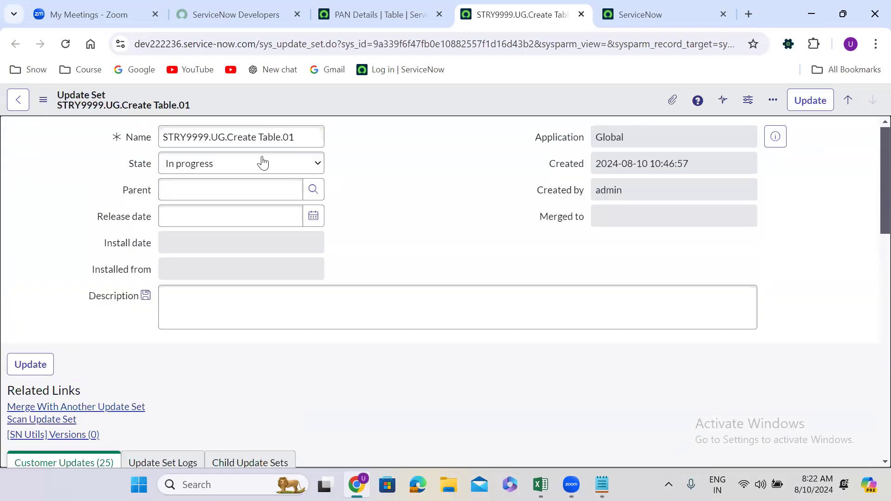
click(219, 167)
click(192, 194)
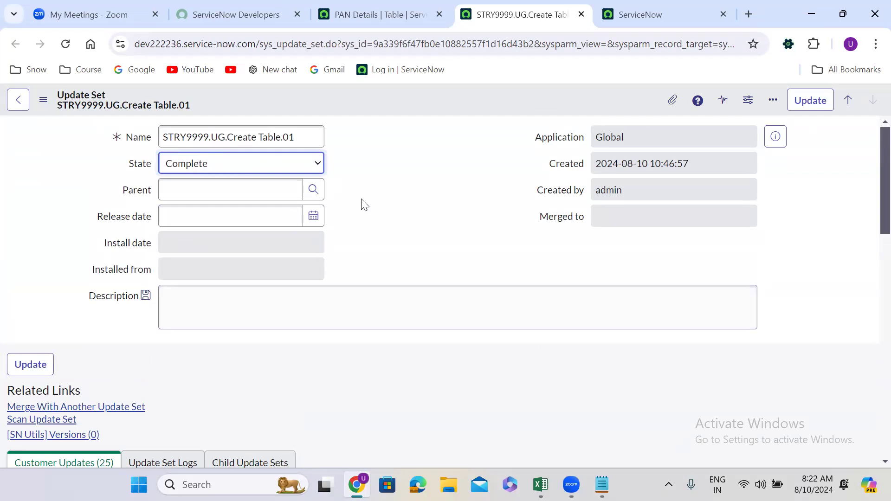
right_click(384, 96)
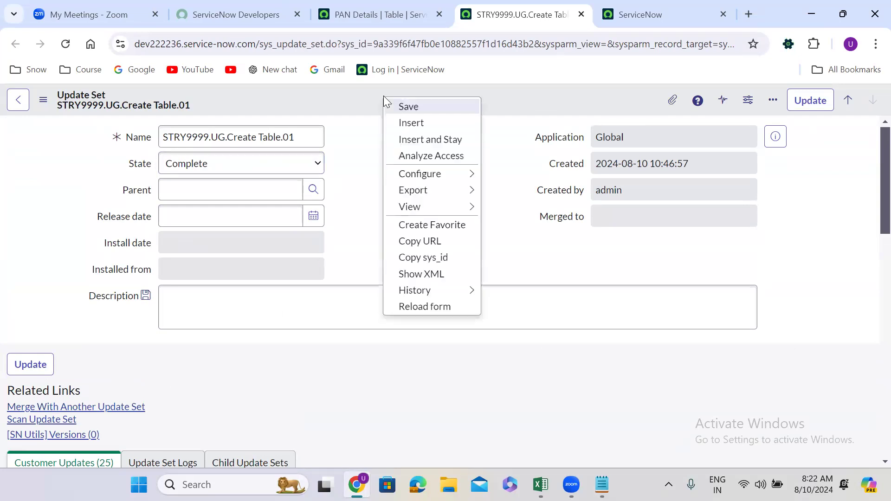
click(402, 107)
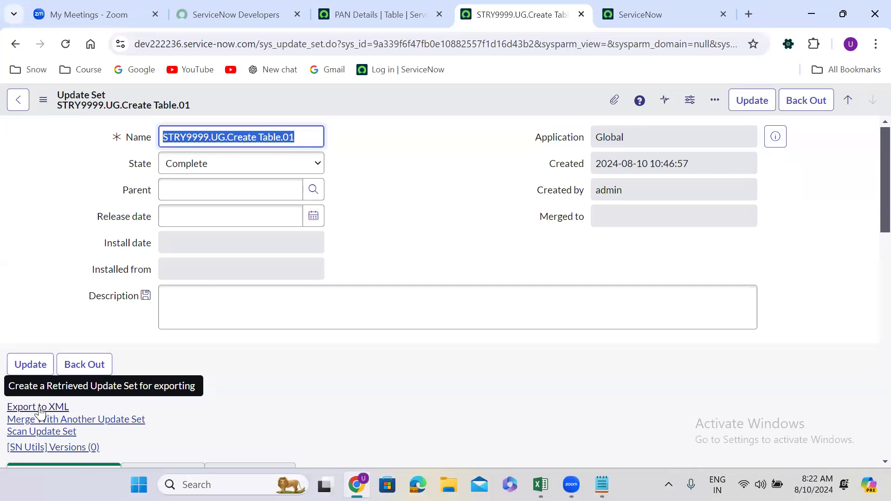
Export the completed update set to XML, saving the file in Downloads, and bring up the recent download history
click(40, 408)
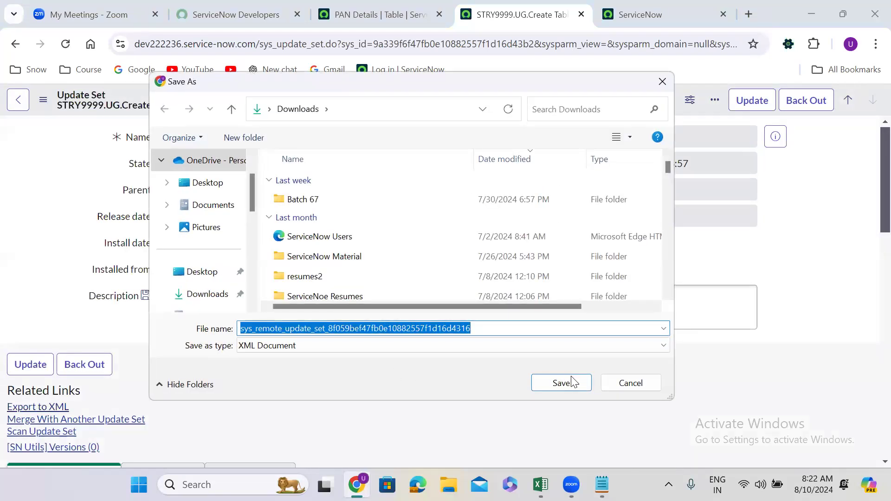
click(573, 383)
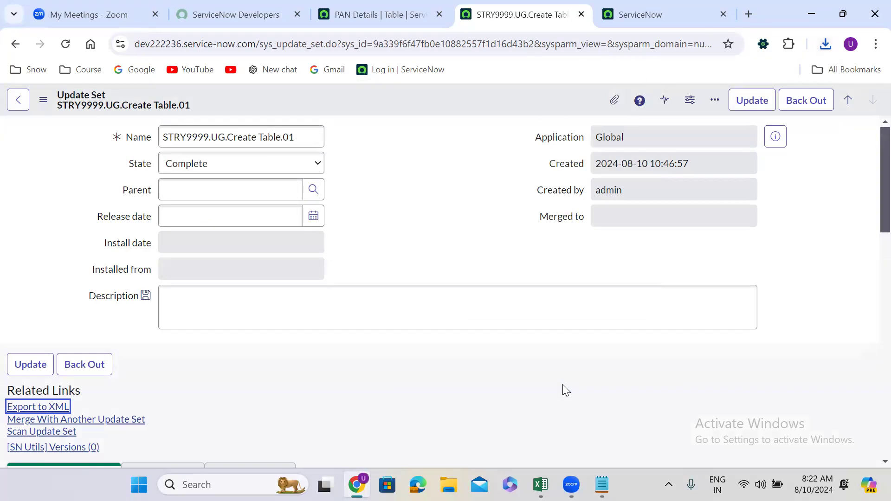
click(422, 189)
click(827, 42)
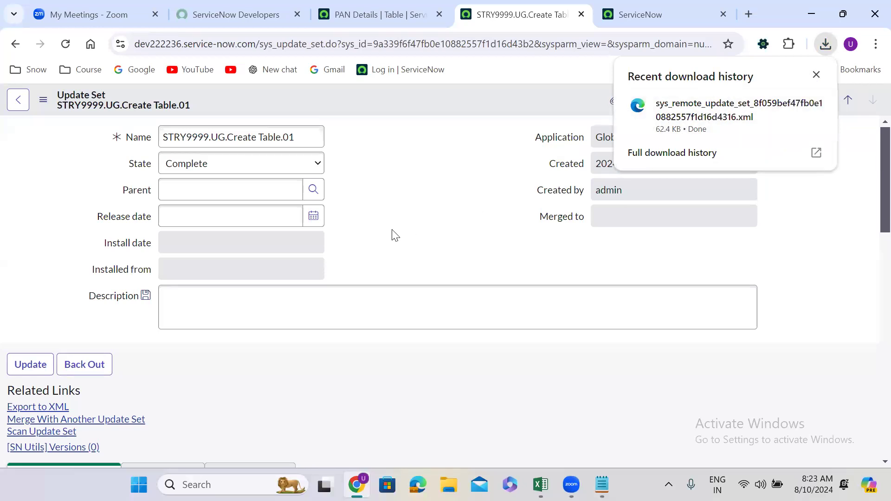
Examine the completed update set's export link, customer updates and downloaded XML file, and the PAN Details table record
scroll(394, 235, down, 5)
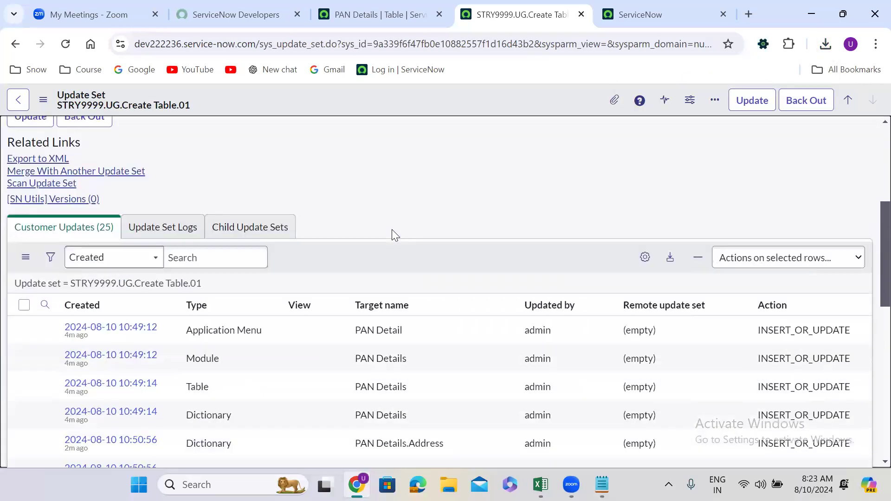
scroll(394, 235, up, 5)
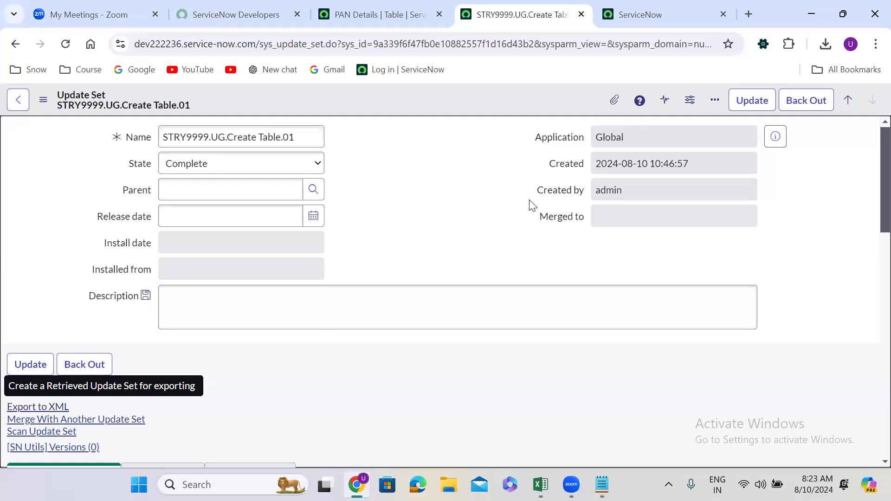
click(444, 190)
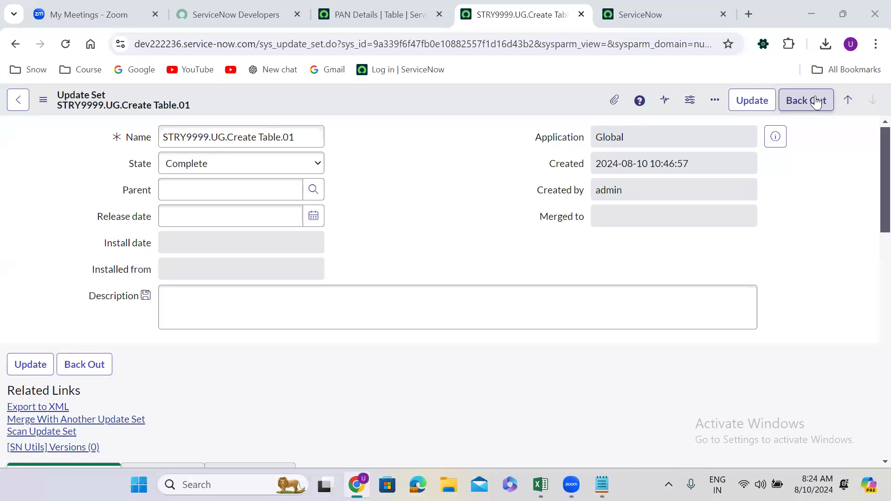
click(382, 15)
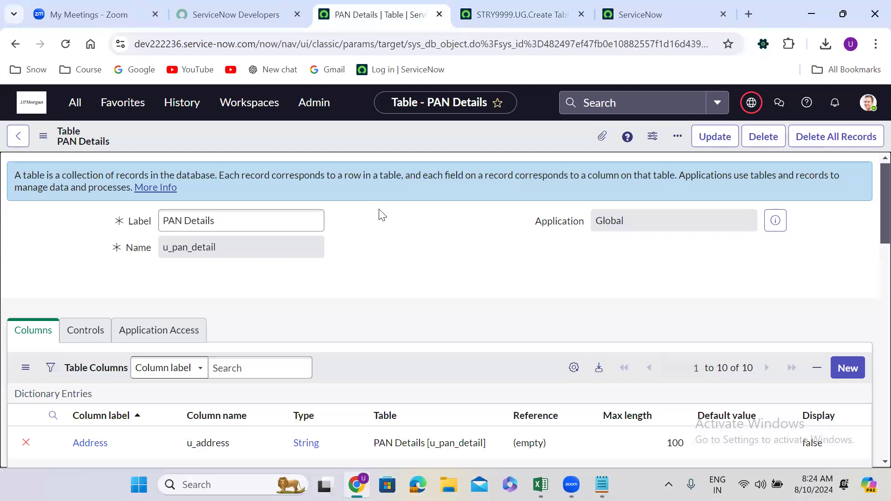
click(494, 14)
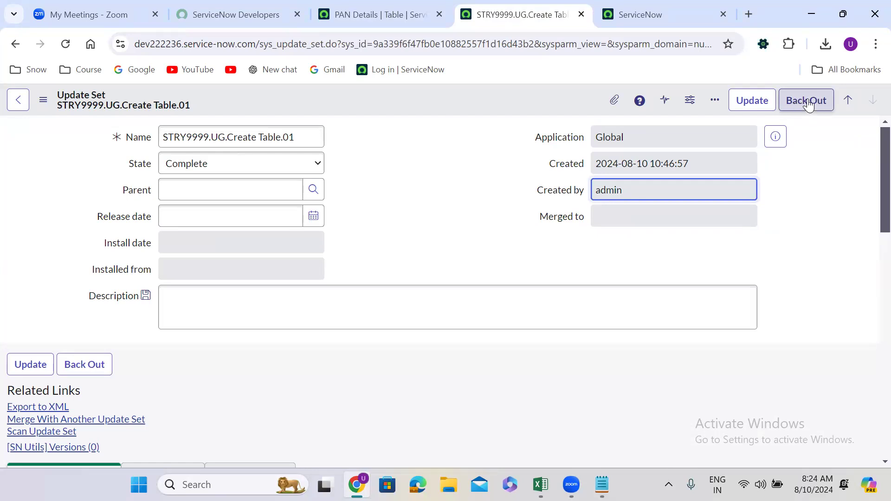
click(398, 255)
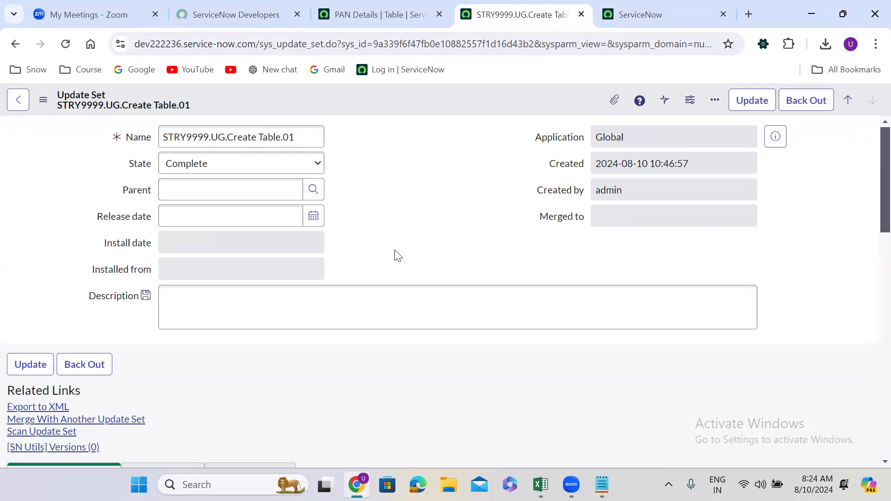
scroll(398, 256, down, 2)
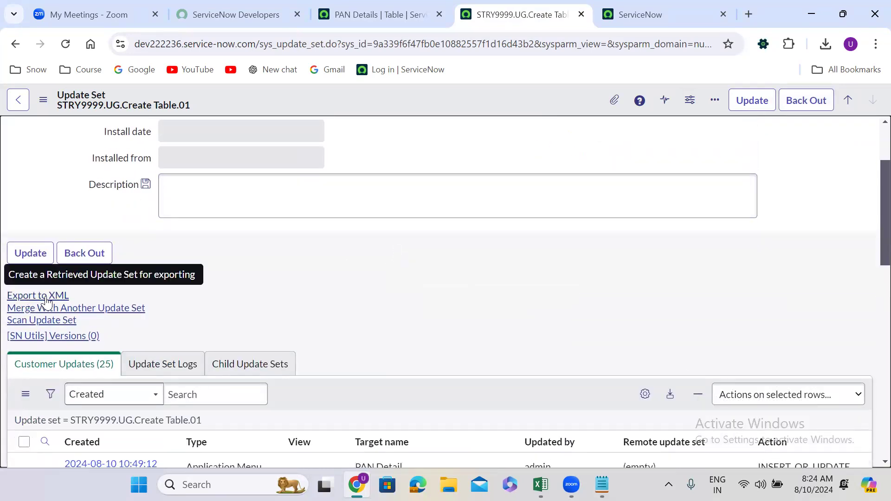
scroll(351, 311, down, 4)
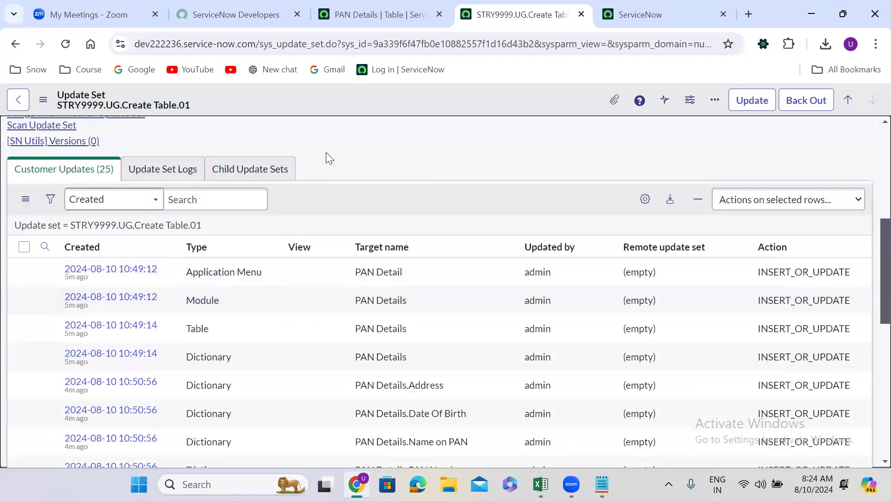
scroll(326, 152, up, 2)
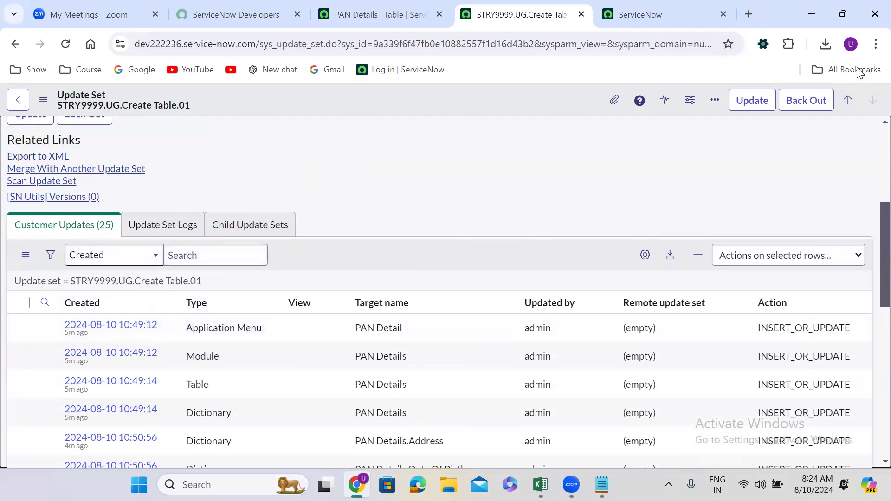
click(825, 44)
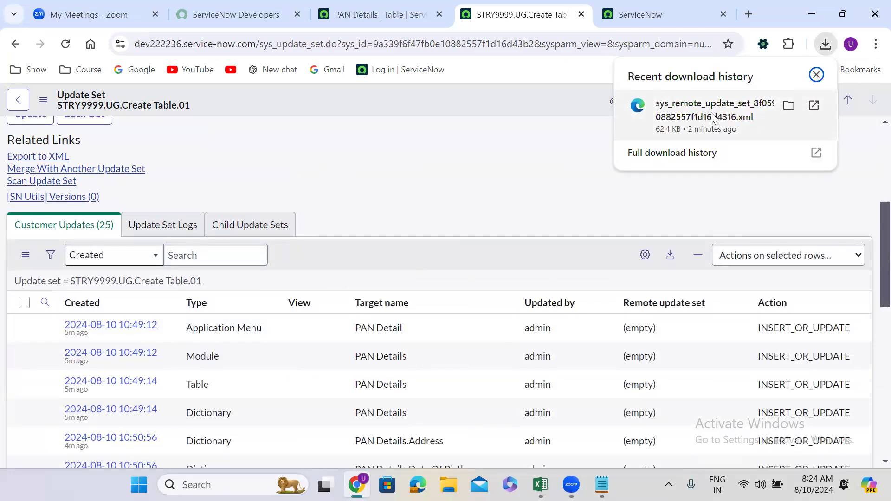
click(491, 158)
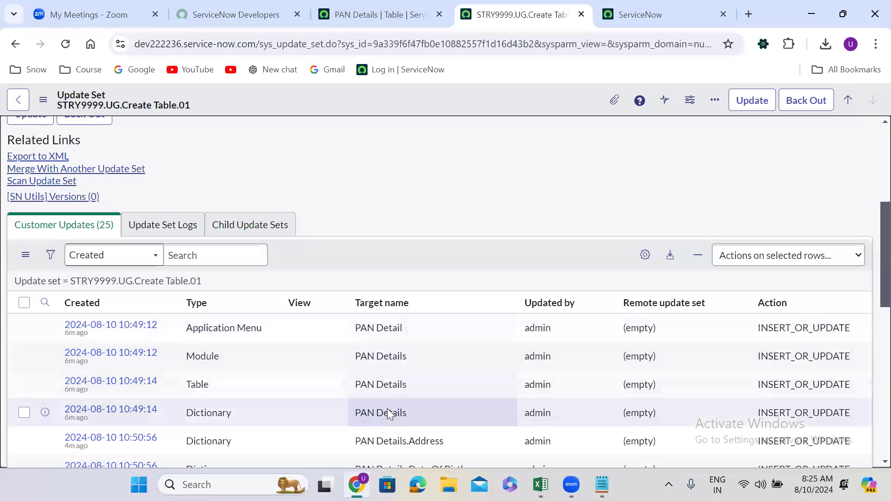
key(alt+Tab)
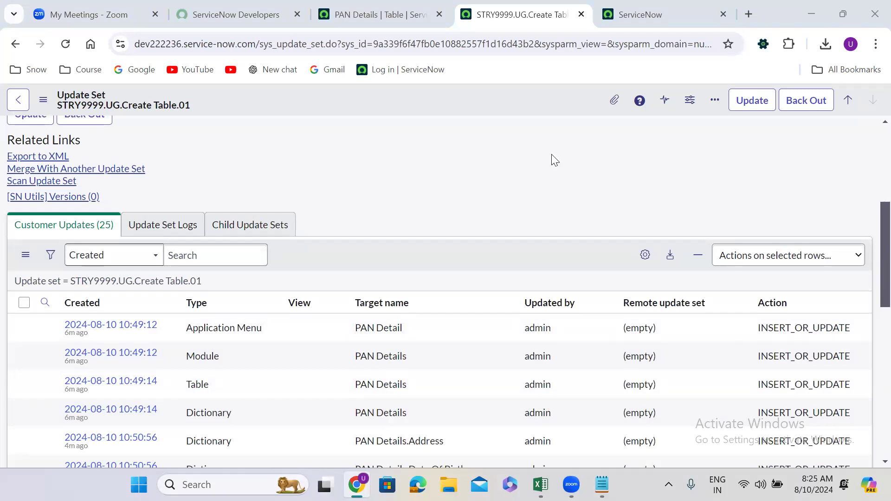
Switch to the dev209798 instance and open its Retrieved Update Sets list
click(635, 6)
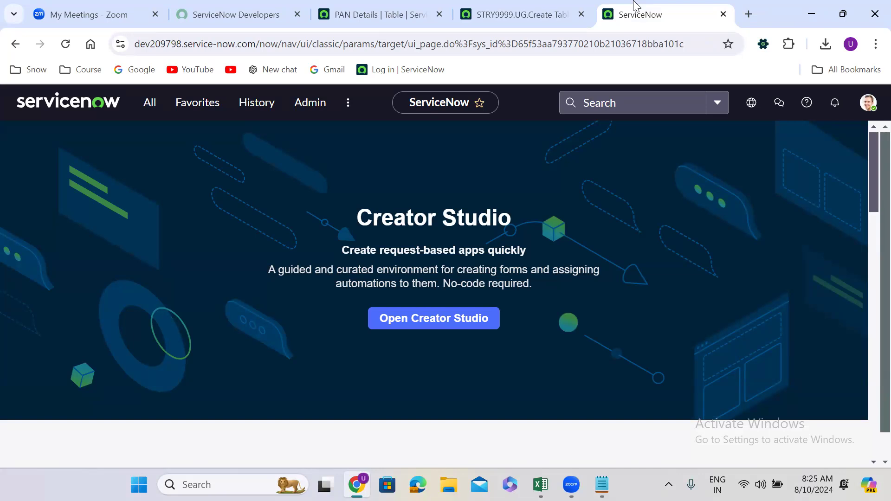
click(514, 8)
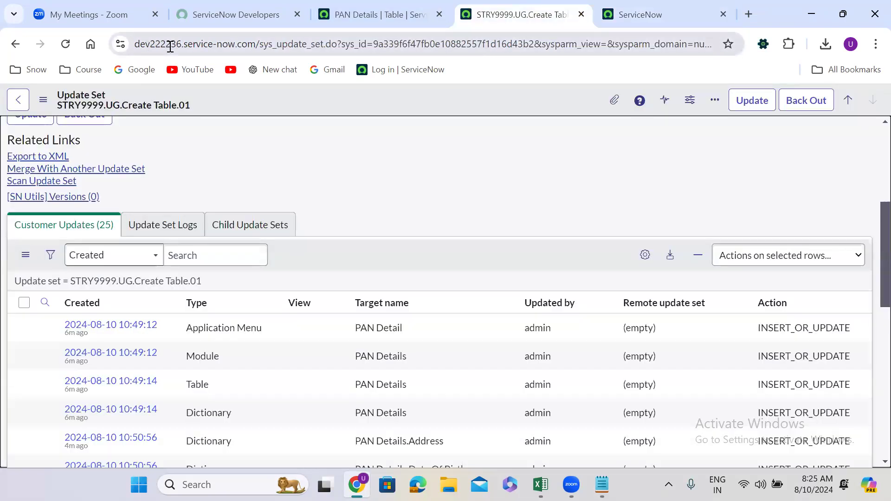
key(ctrl+Tab)
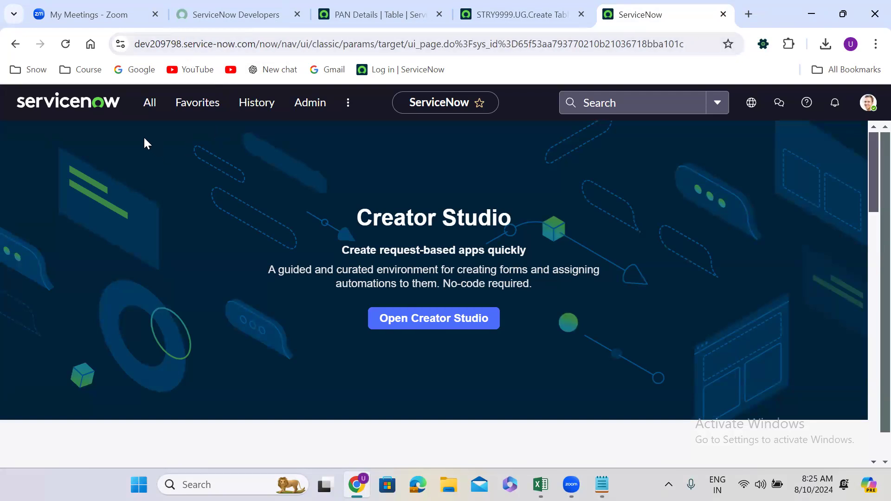
click(148, 107)
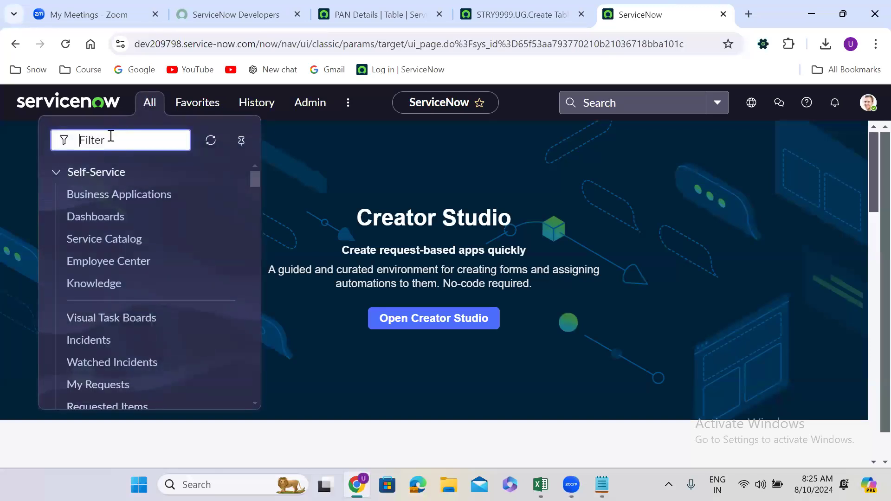
text(retr)
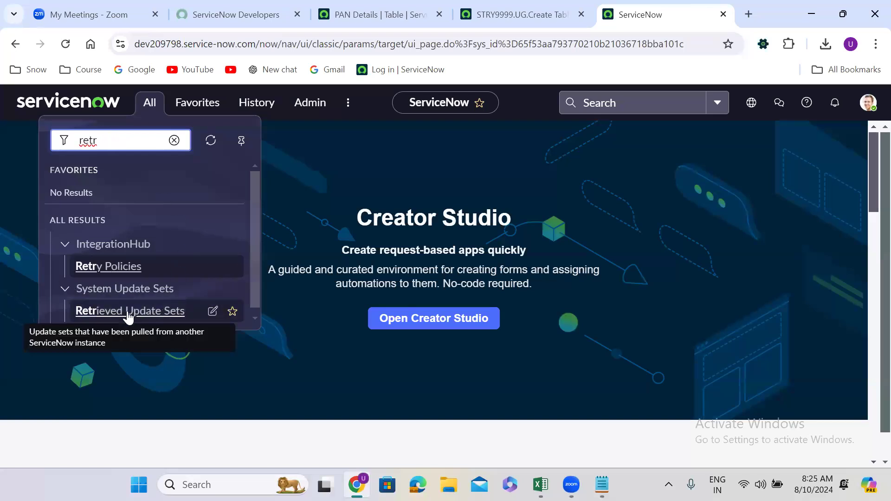
click(128, 312)
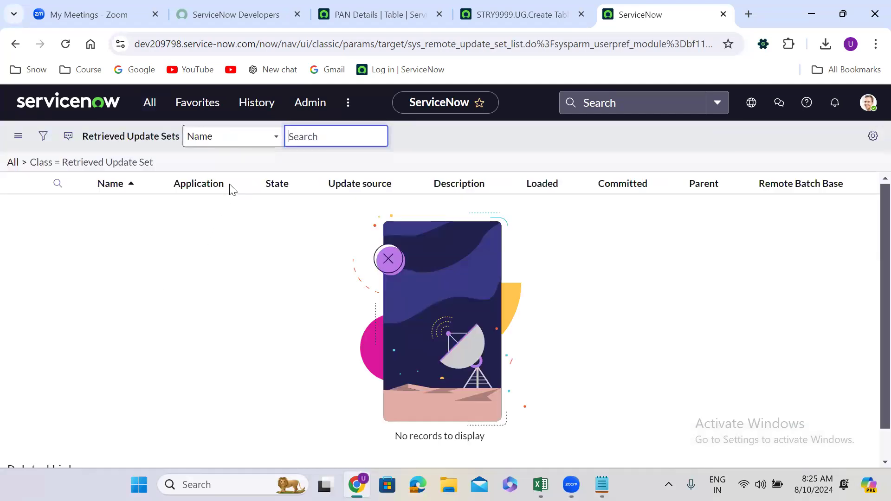
click(243, 185)
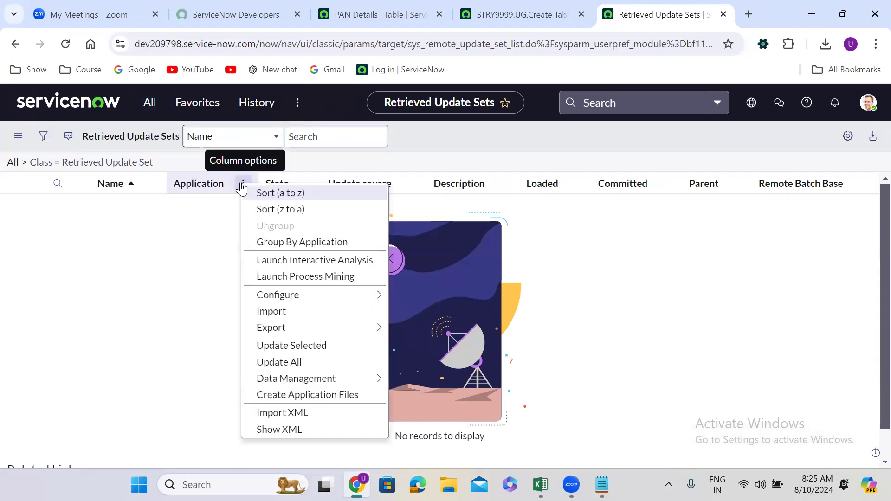
mouse_move(295, 386)
mouse_move(297, 329)
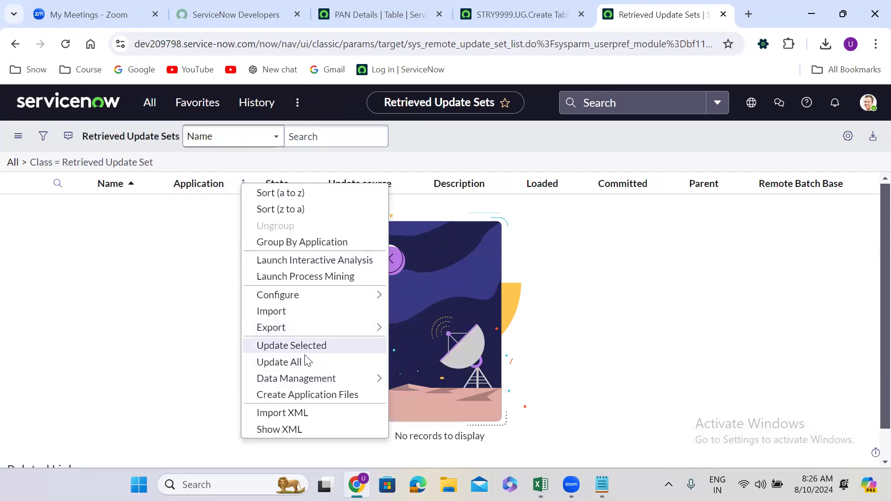
click(302, 413)
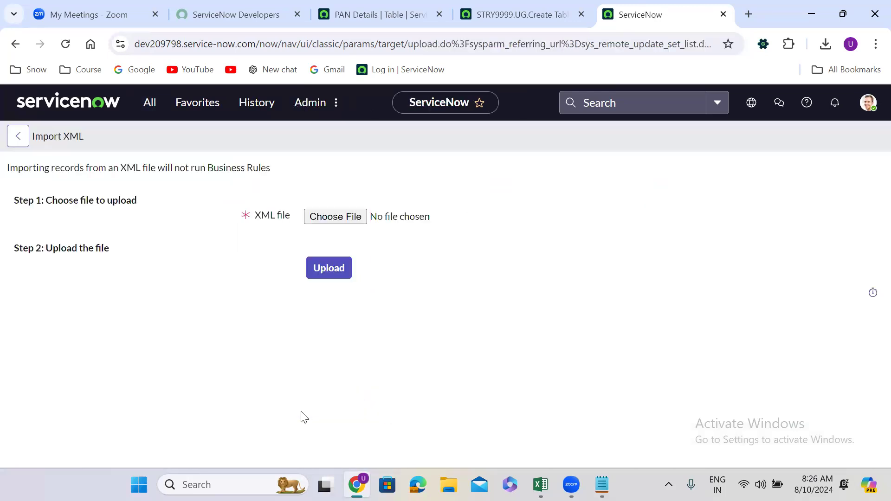
click(328, 218)
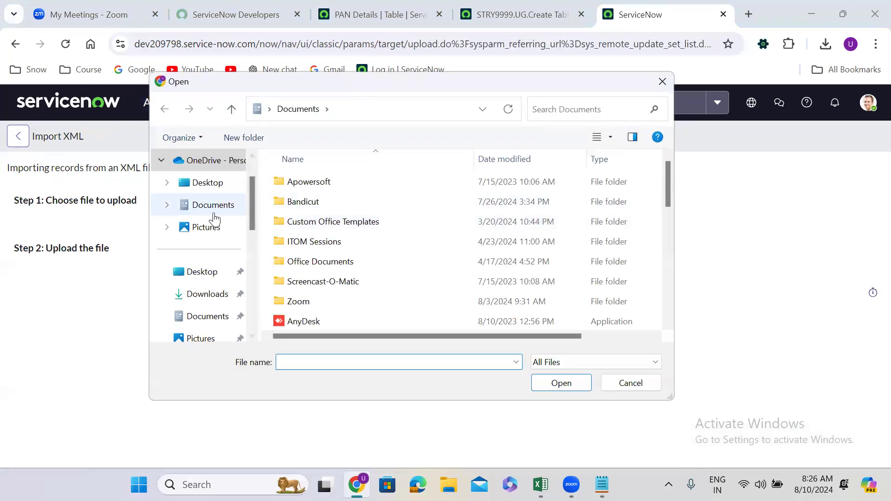
click(208, 296)
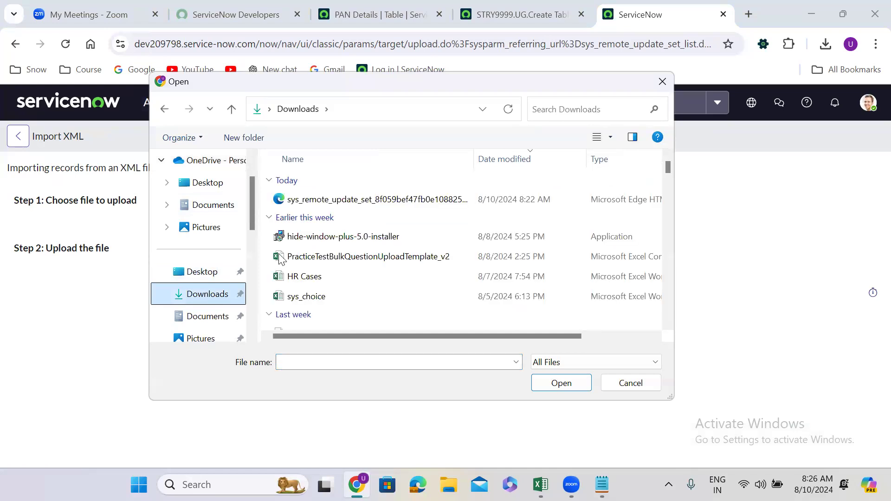
click(374, 200)
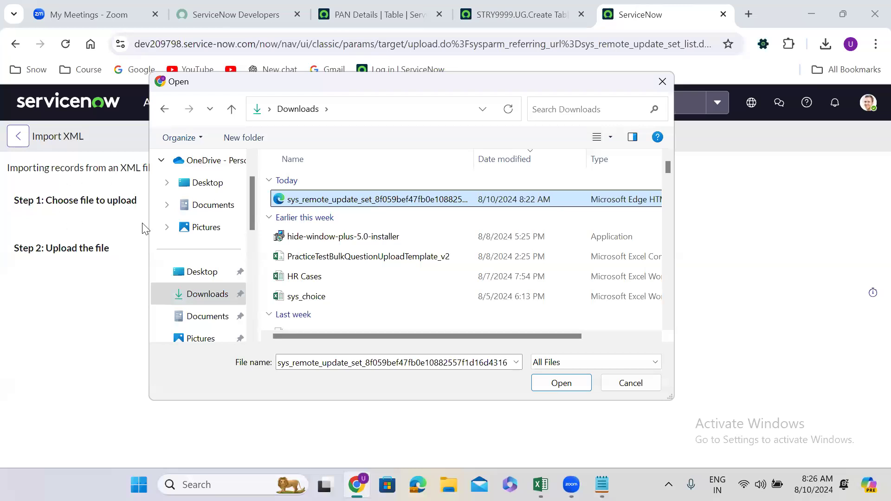
click(581, 368)
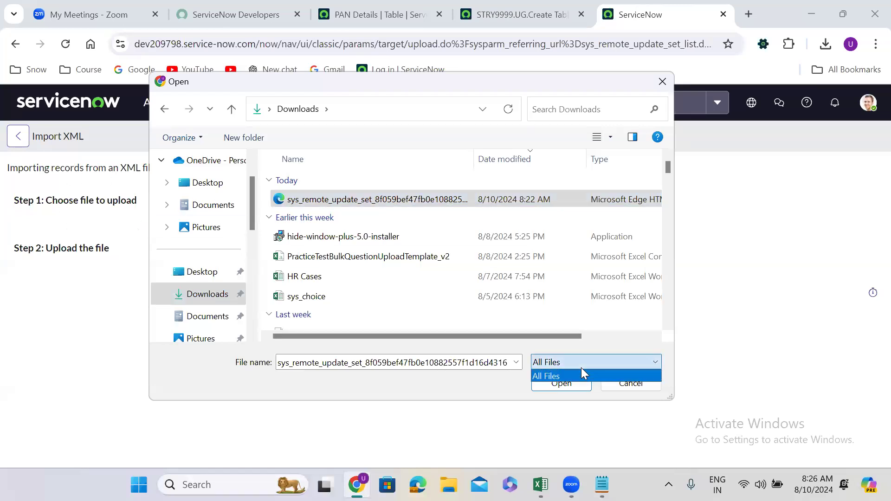
click(660, 79)
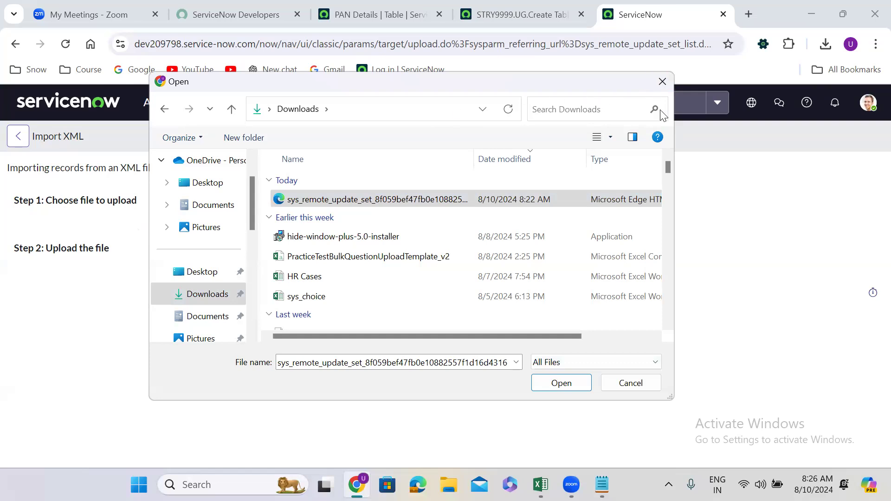
click(639, 388)
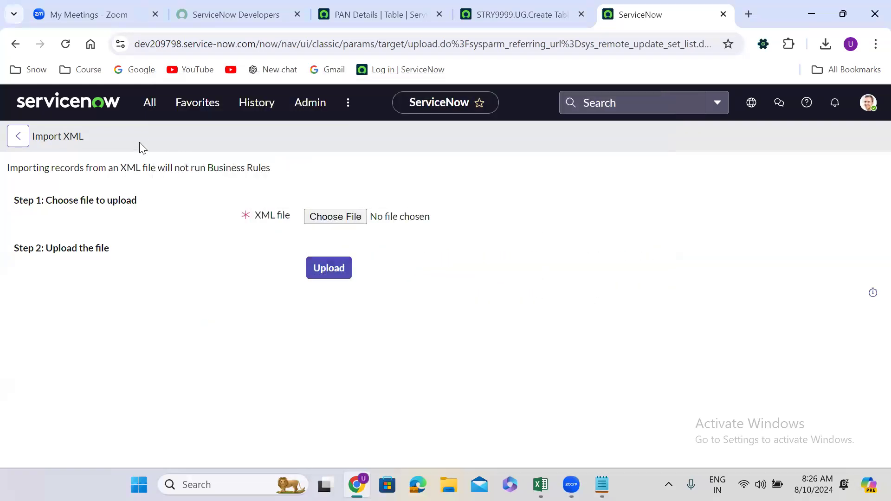
click(145, 100)
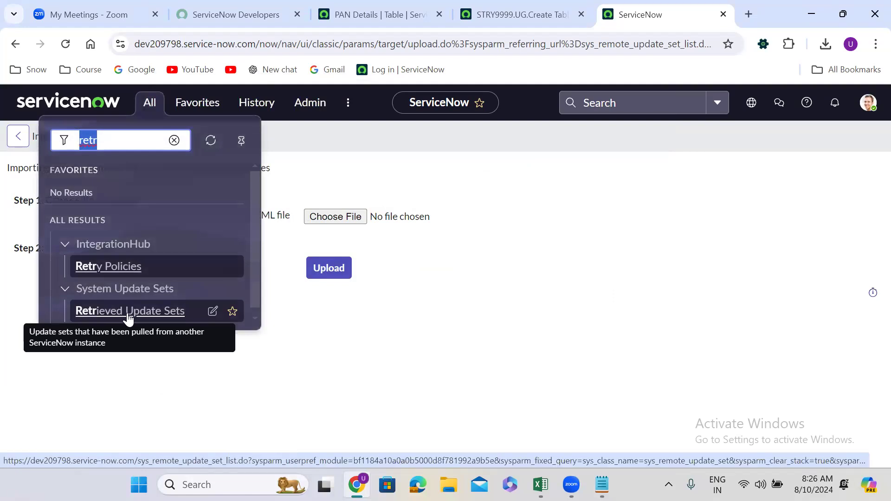
click(127, 313)
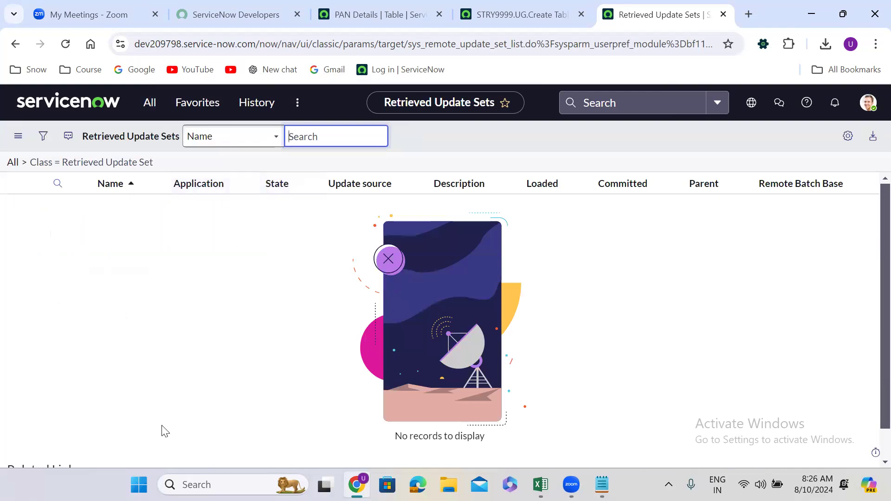
Import the sys_remote_update_set XML file from Downloads into the Retrieved Update Sets list and upload it
scroll(164, 432, down, 1)
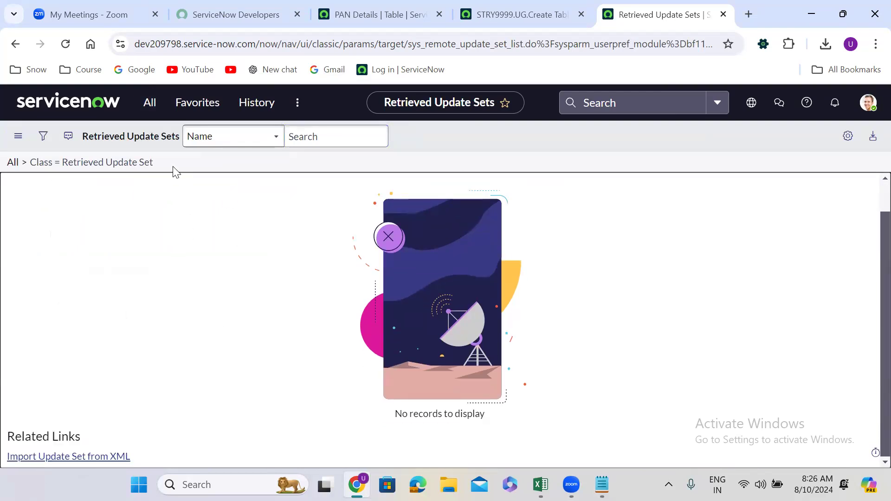
scroll(288, 248, up, 1)
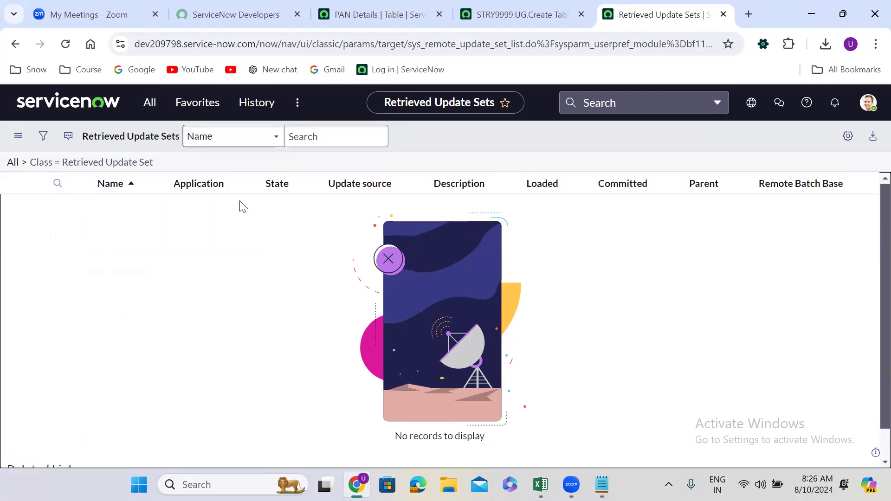
click(242, 185)
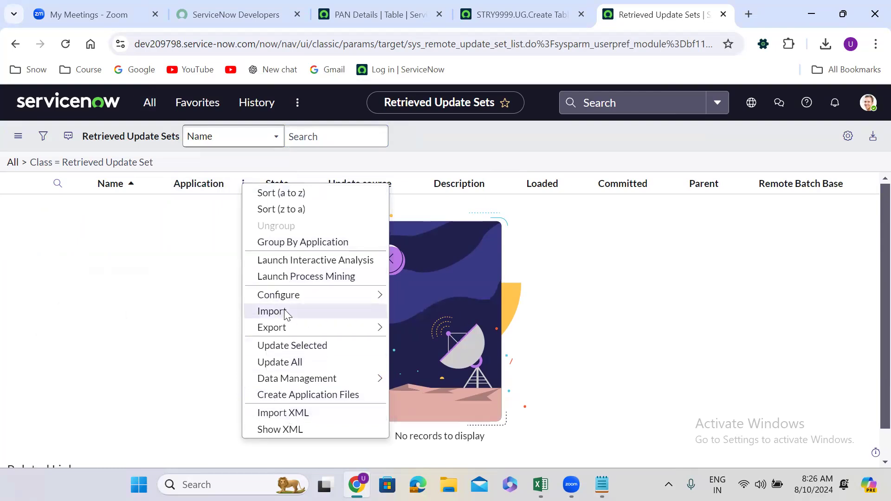
click(303, 414)
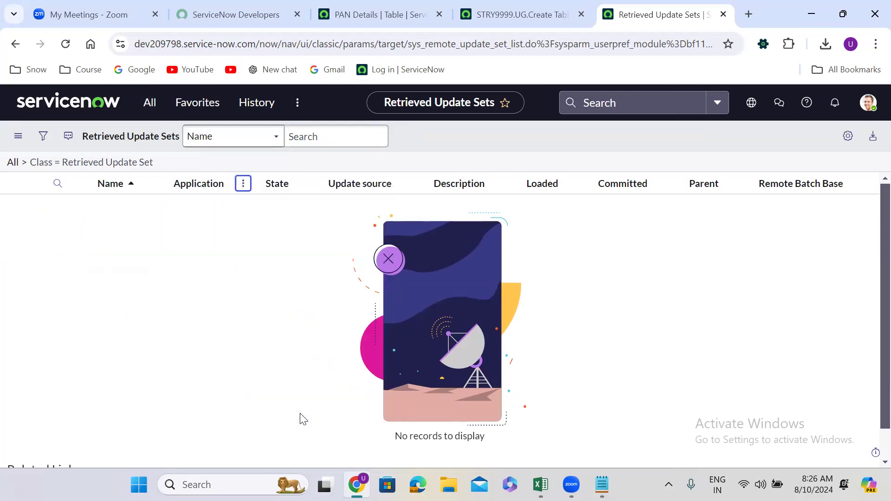
click(338, 222)
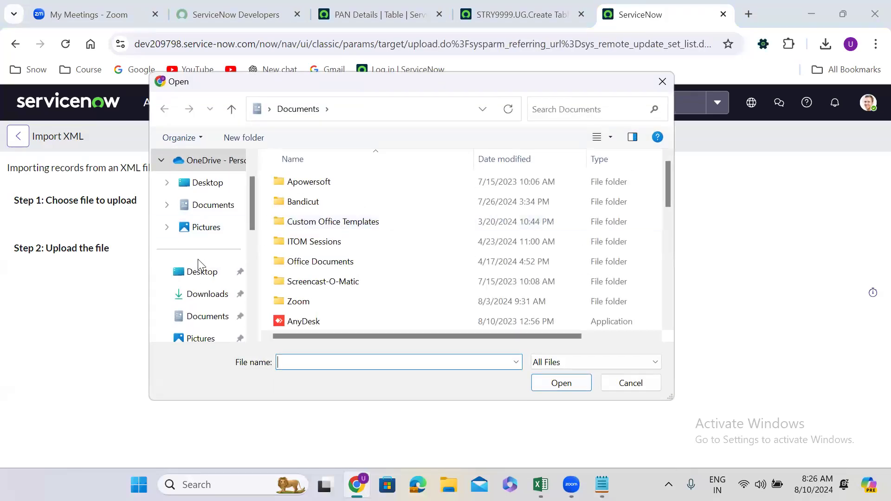
click(207, 294)
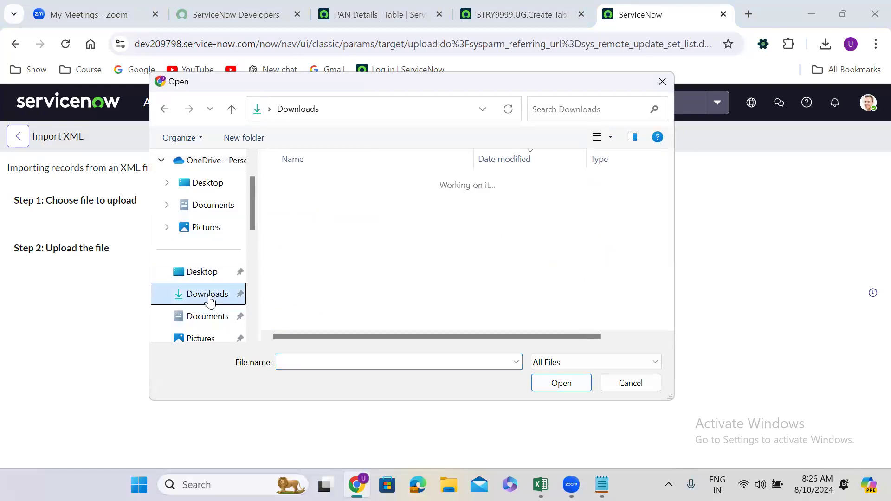
click(379, 200)
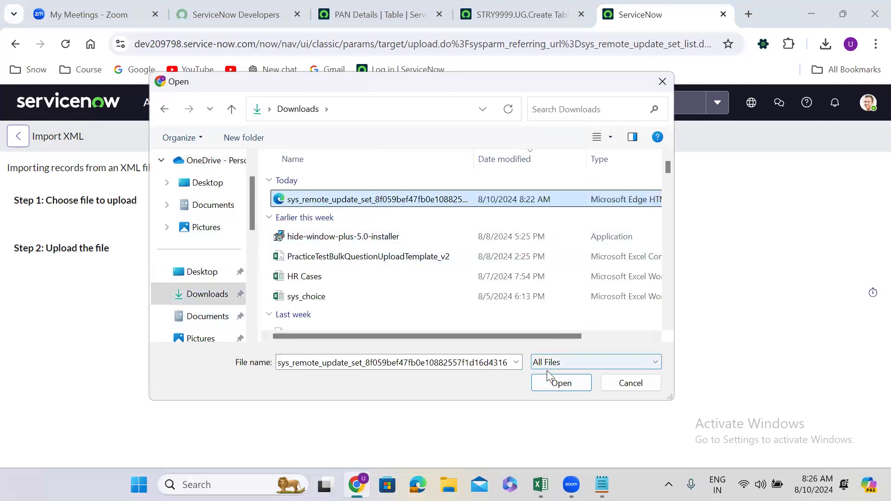
click(563, 384)
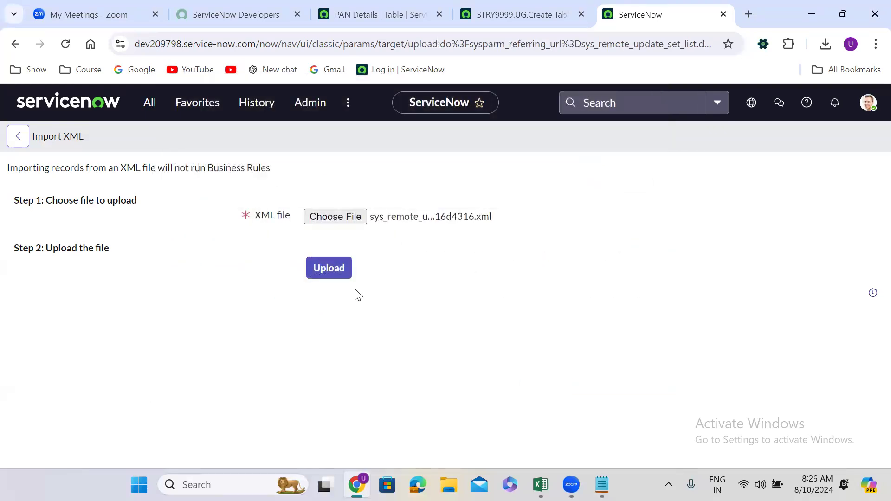
click(338, 272)
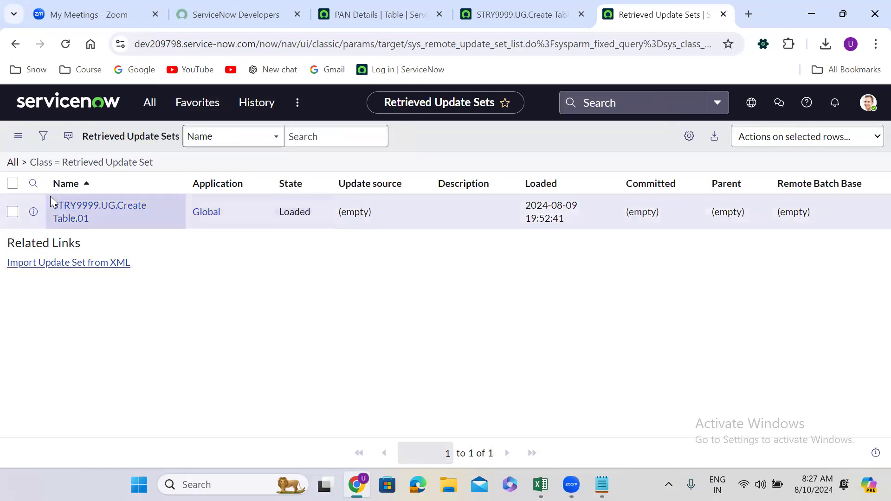
Open the retrieved update set STRY9999.UG.Create Table.01 in a new browser tab and agree to the analytics notice
right_click(32, 212)
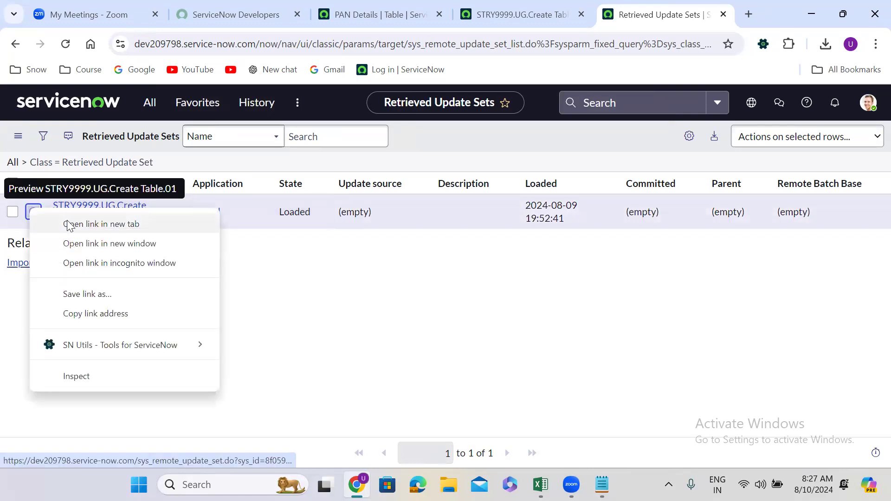
click(93, 223)
click(640, 14)
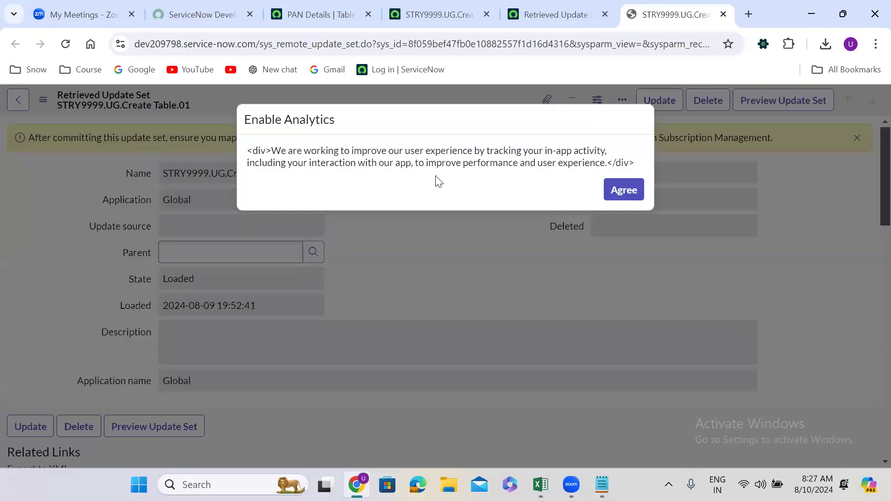
click(623, 192)
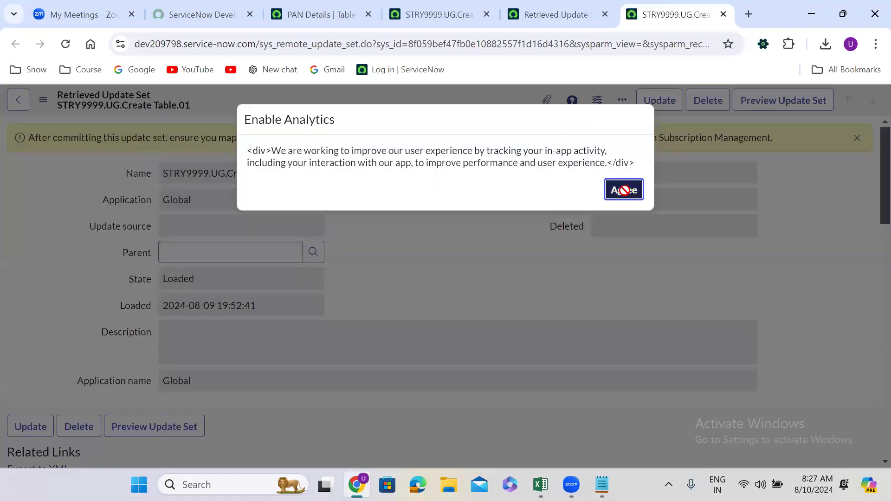
Preview and commit the retrieved update set STRY9999.UG.Create Table.01, closing each progress dialog
click(768, 105)
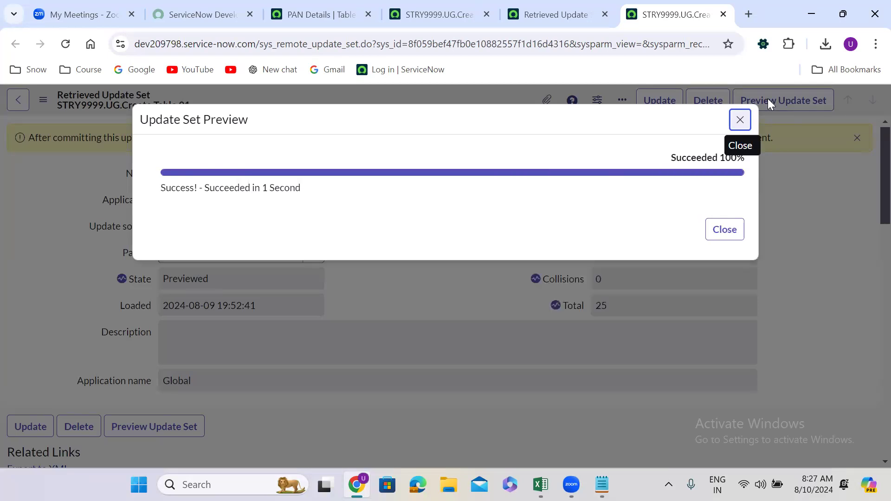
click(724, 230)
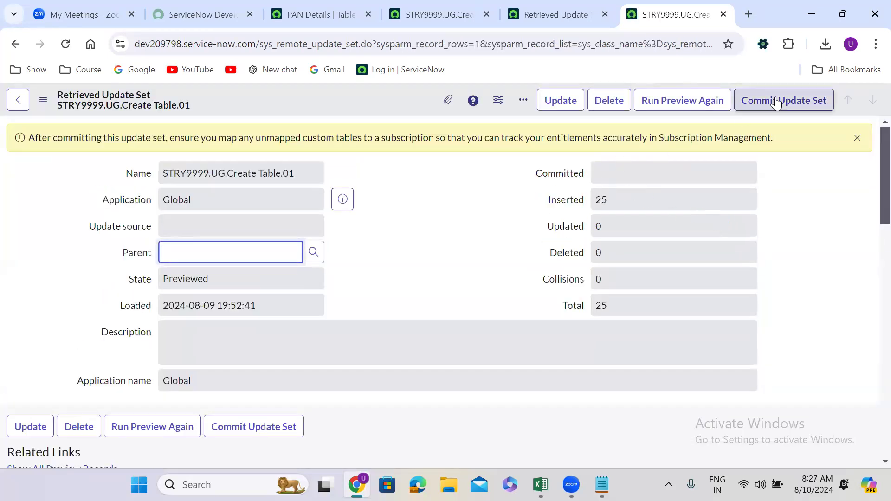
click(775, 105)
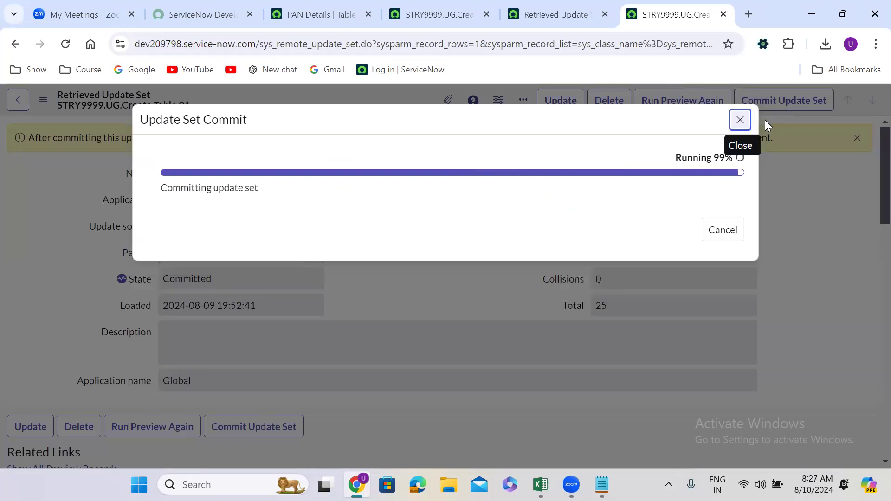
click(714, 232)
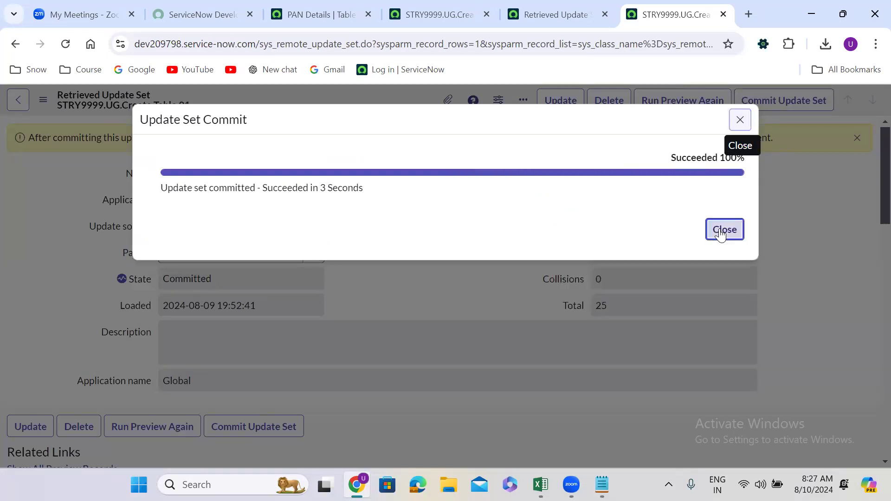
Find the System Definition Tables module in dev209798, open it in a new browser tab and sort the list by Updated, newest first
click(560, 21)
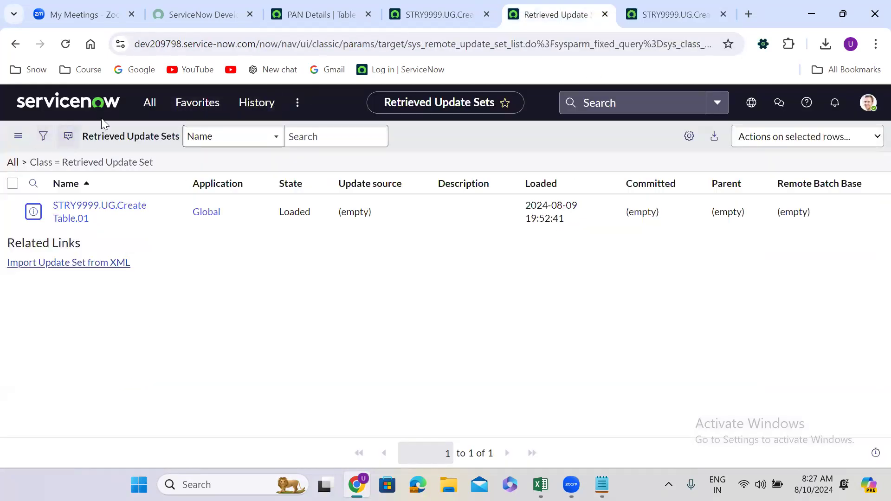
click(147, 106)
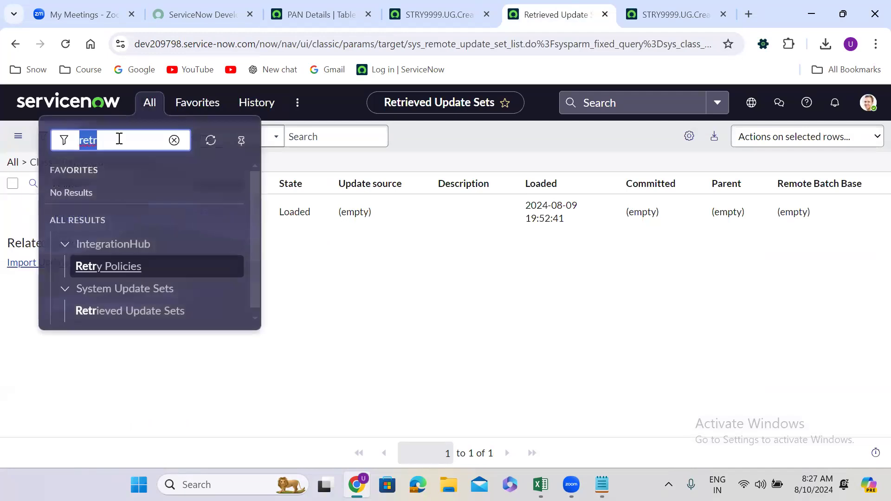
text(tables)
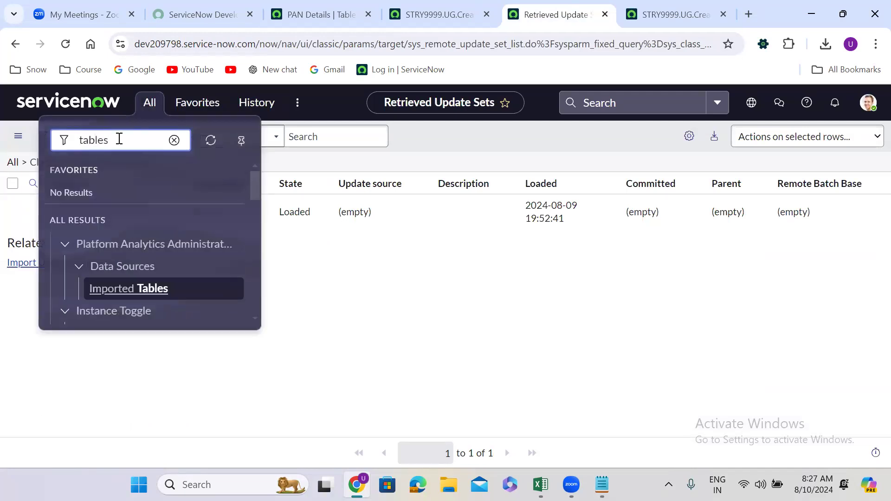
drag(255, 175, 253, 241)
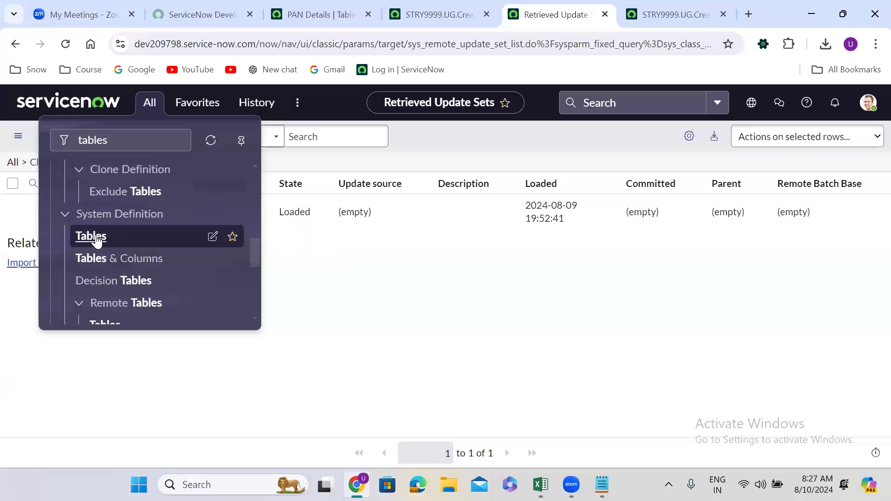
middle_click(94, 239)
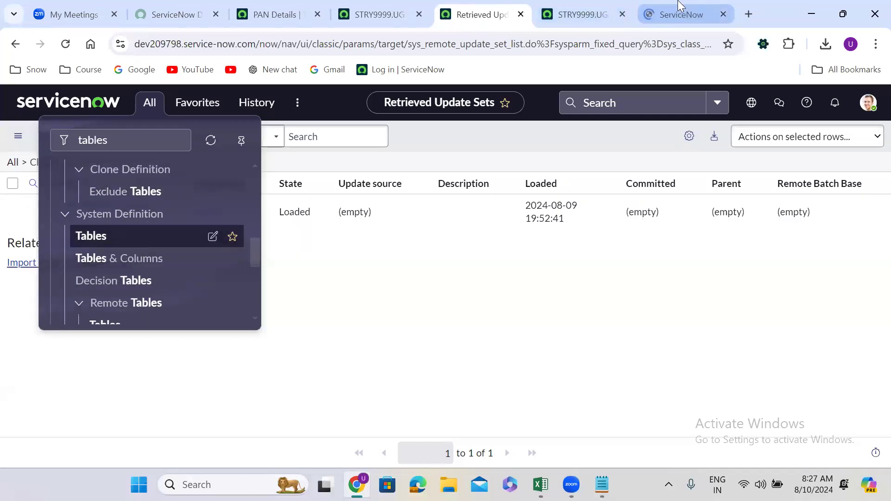
click(677, 14)
click(778, 146)
click(777, 148)
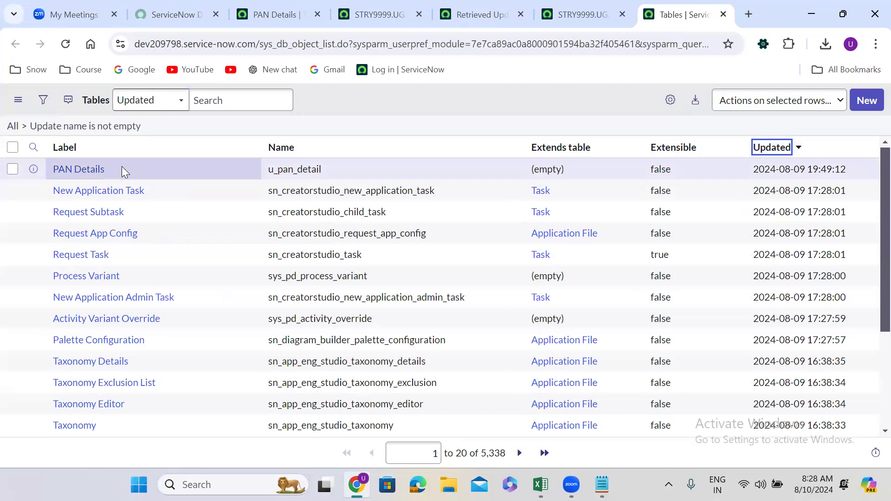
Open the PAN Details table record from the Tables list in a new browser tab
right_click(33, 174)
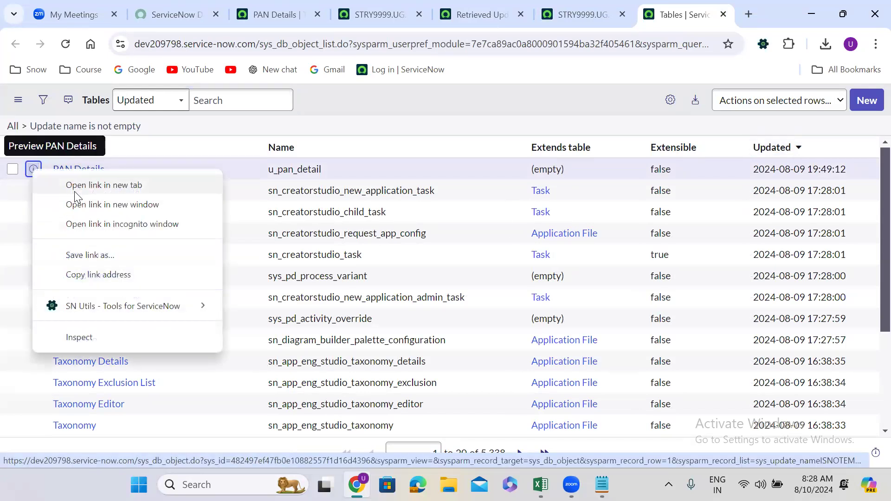
click(69, 184)
click(687, 8)
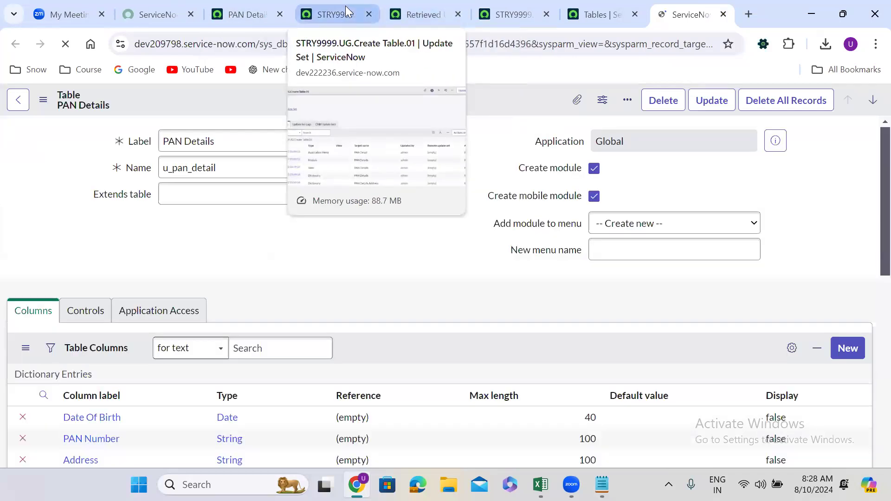
Examine the source and retrieved update sets, plus the migrated PAN Details table's columns, related links and access controls
click(345, 6)
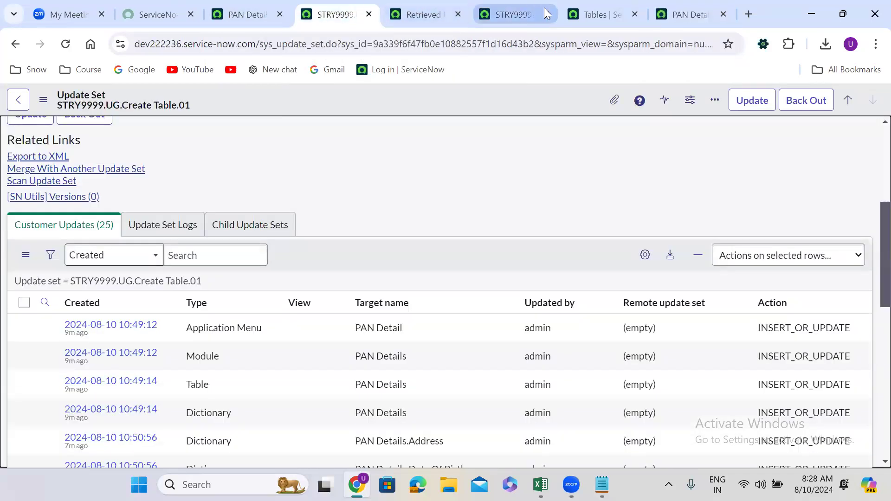
click(520, 3)
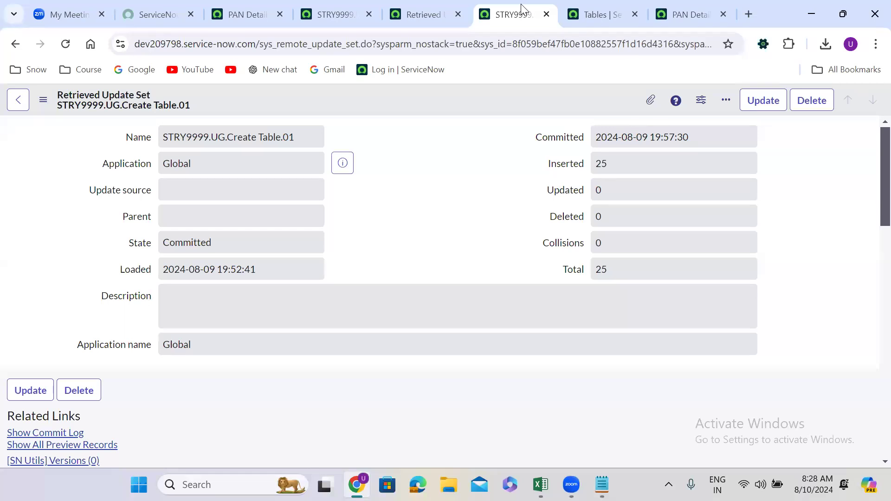
click(691, 6)
click(382, 246)
scroll(382, 246, down, 4)
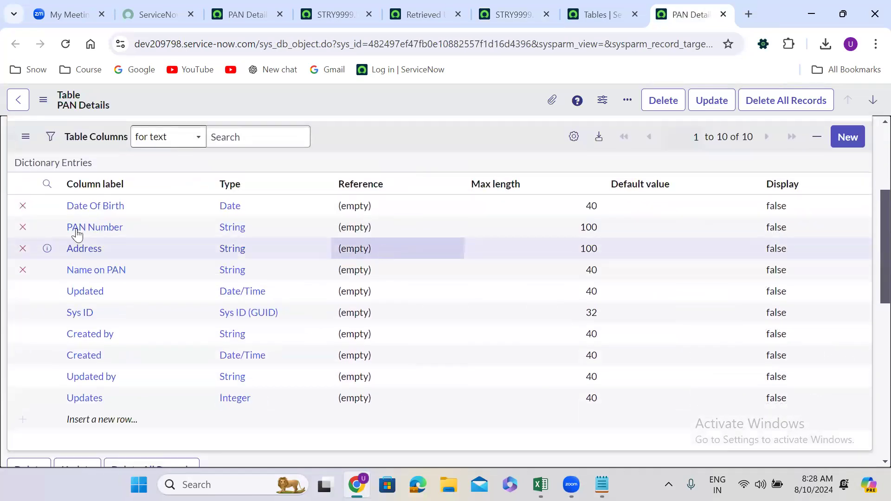
scroll(103, 274, down, 8)
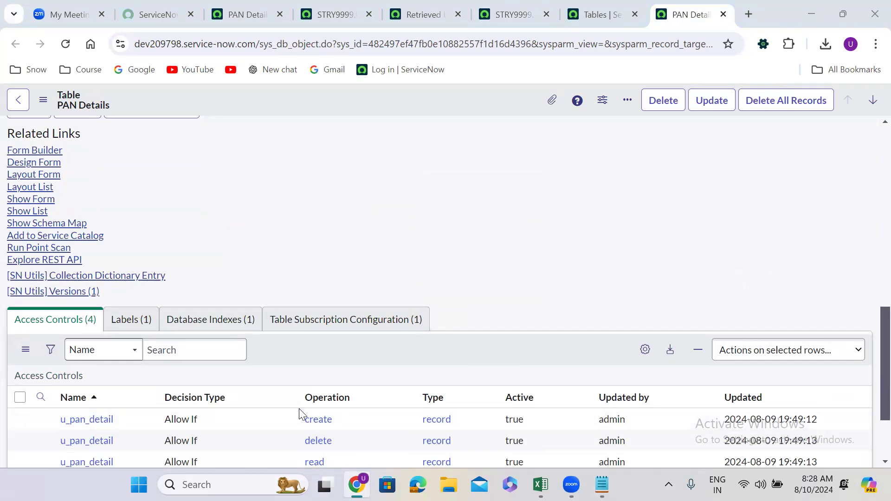
click(335, 182)
scroll(428, 174, up, 3)
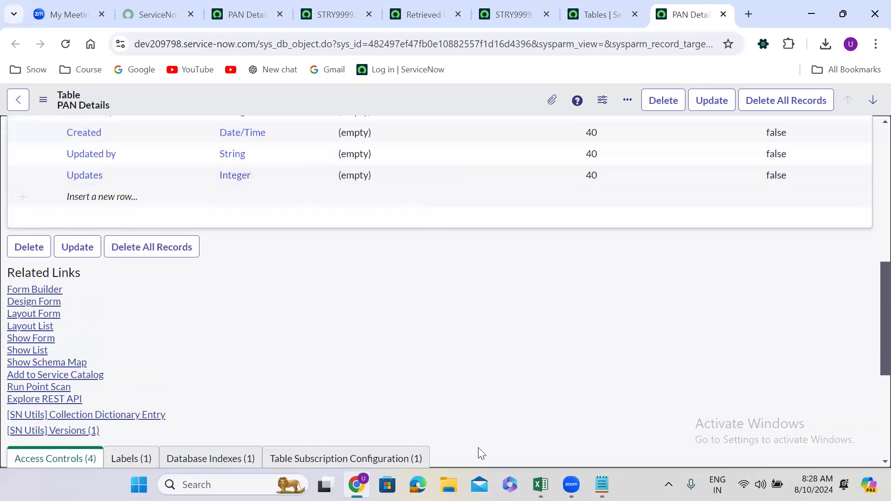
scroll(381, 280, up, 4)
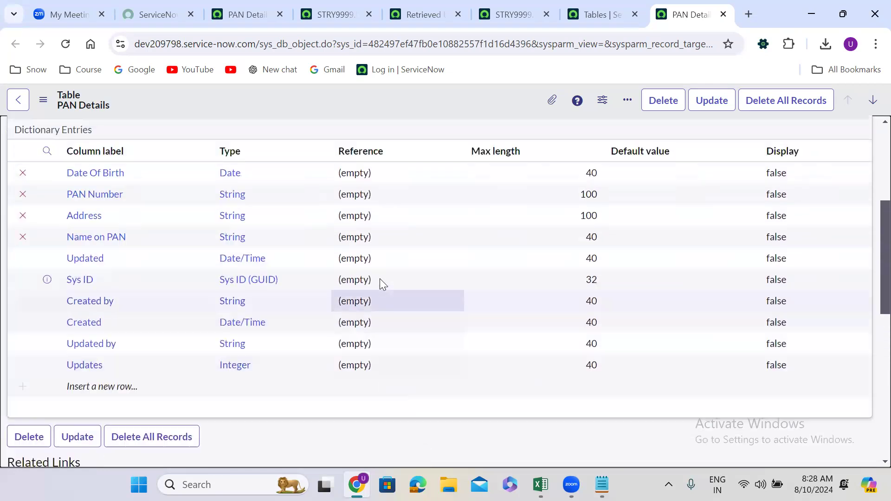
scroll(379, 278, up, 5)
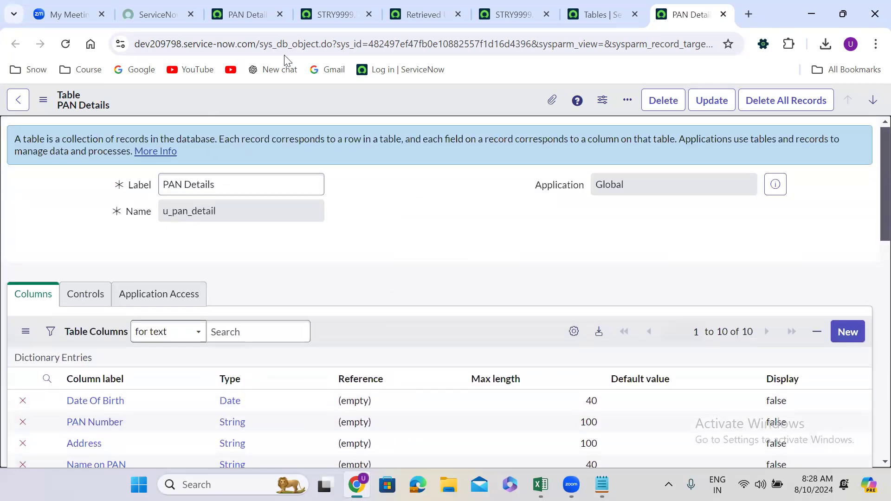
Review the dev222236 update set's state and export link, and return to the committed update set in dev209798
click(307, 17)
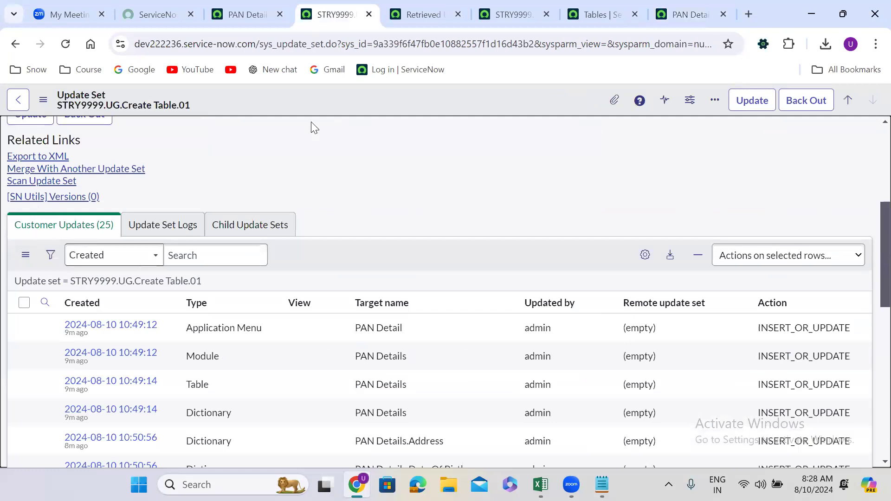
scroll(306, 169, up, 5)
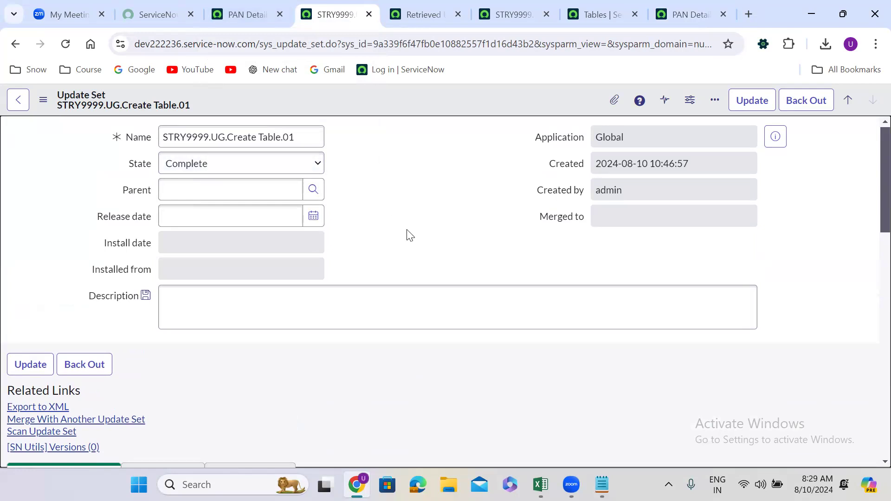
scroll(407, 235, down, 1)
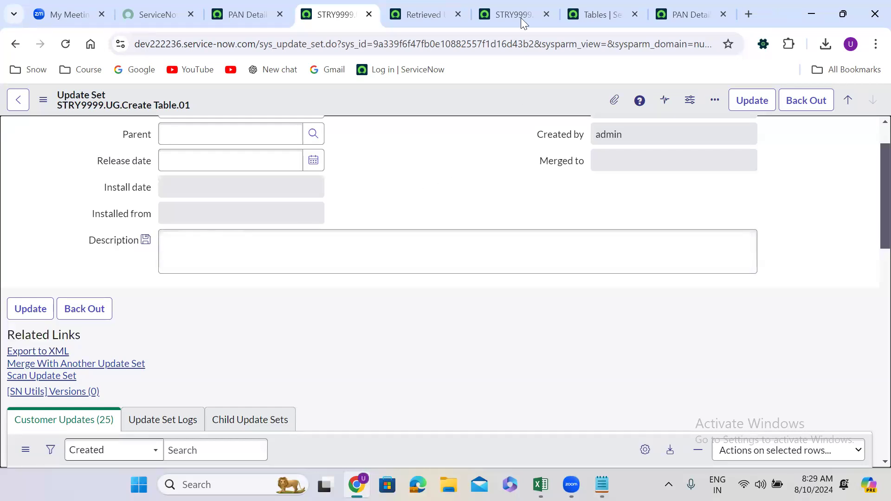
click(514, 2)
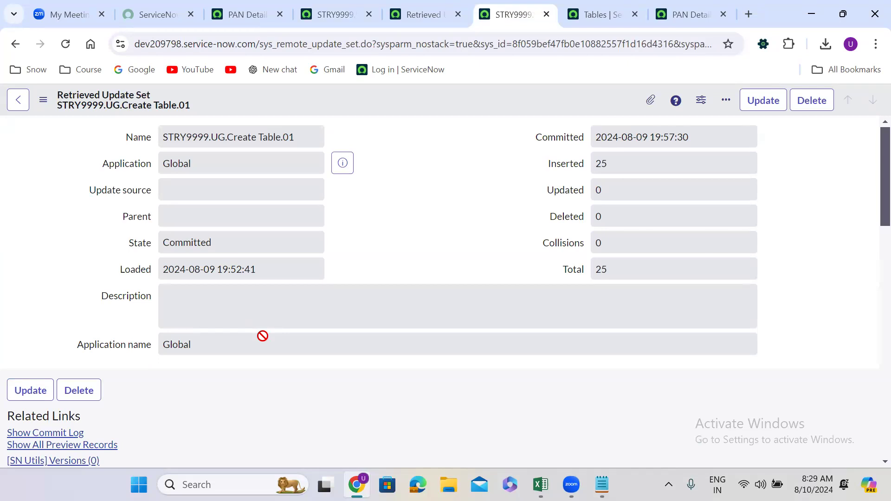
Review the Retrieved Update Sets list in dev209798 and the XML import option available from its column options
click(412, 21)
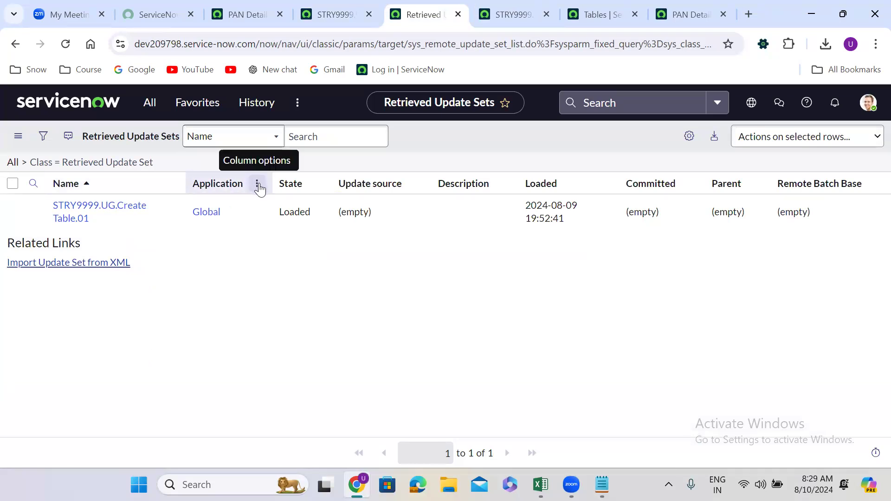
click(257, 184)
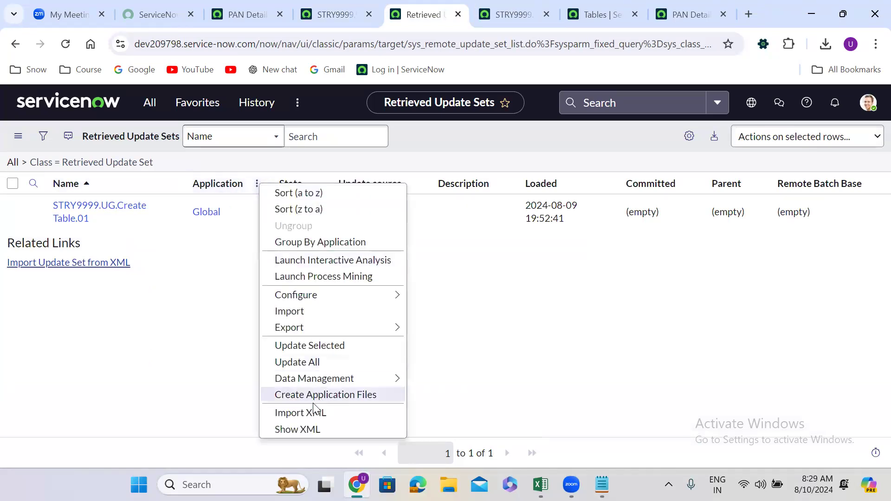
click(187, 263)
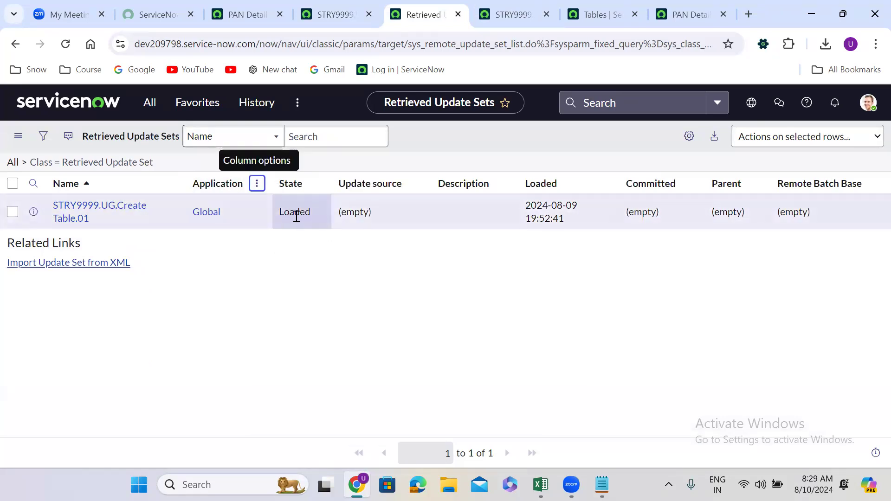
Review the committed STRY9999.UG.Create Table.01 record's commit details, and return to the Tables list in dev209798
click(504, 13)
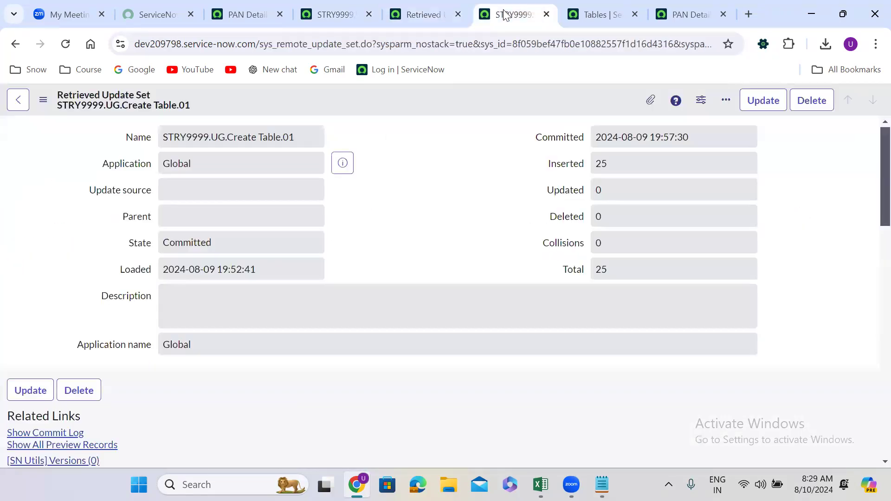
click(469, 130)
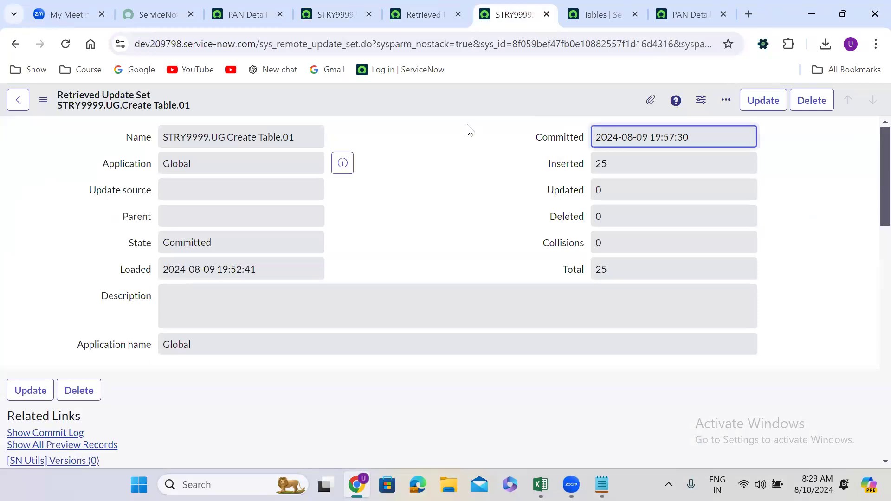
click(586, 97)
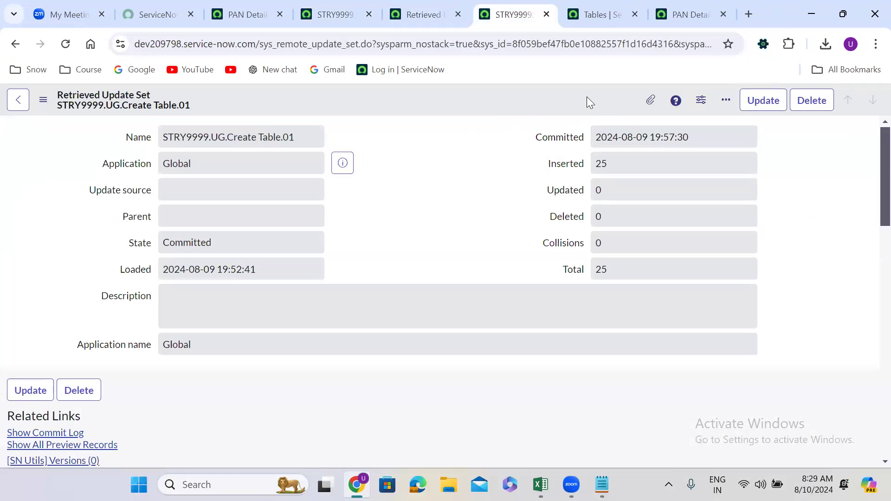
click(342, 471)
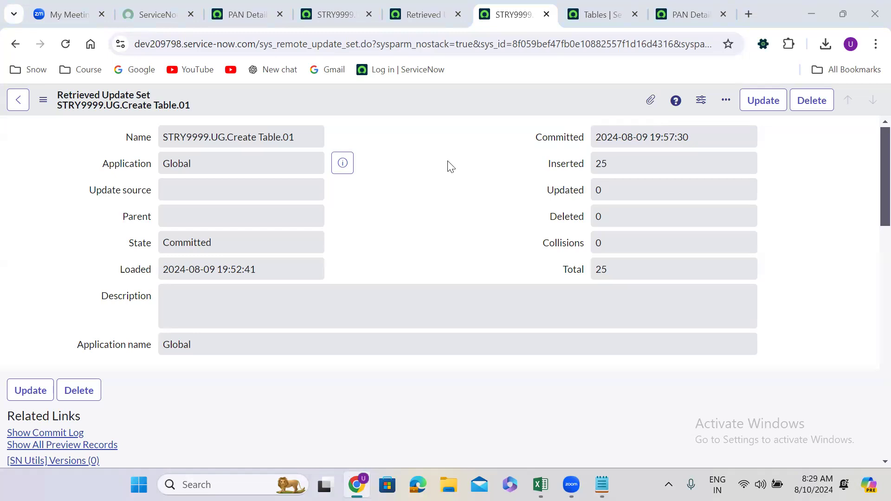
click(388, 190)
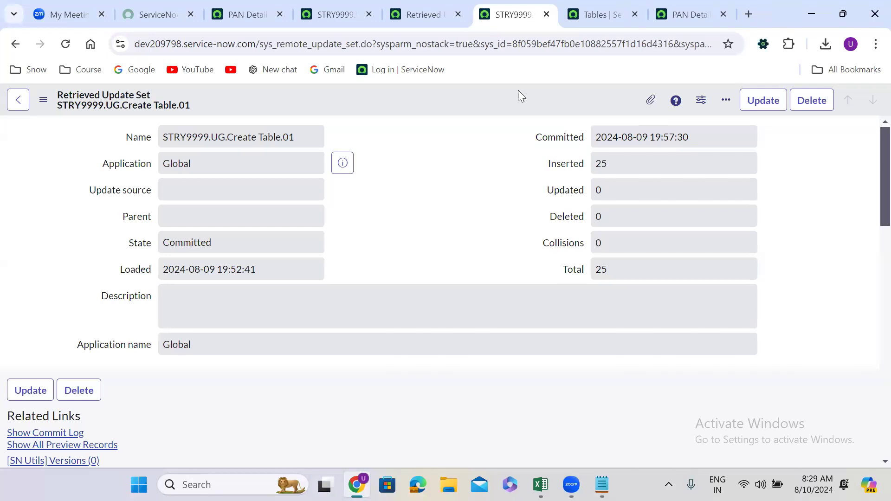
click(595, 14)
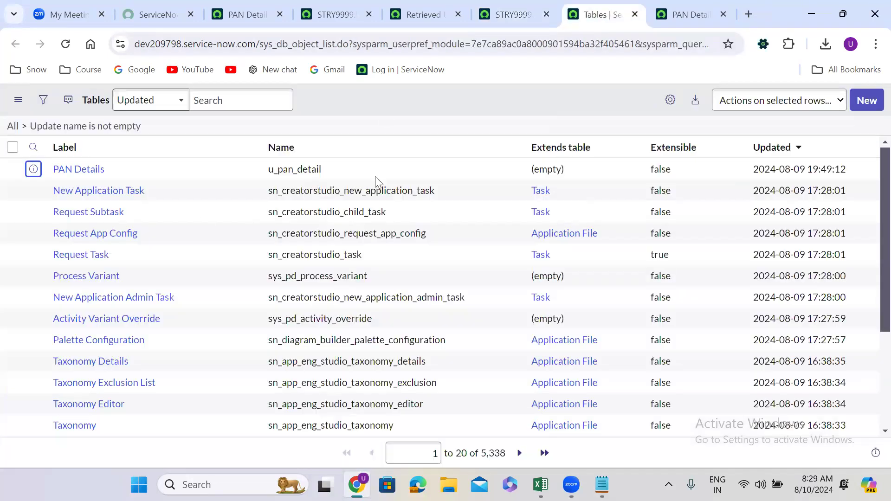
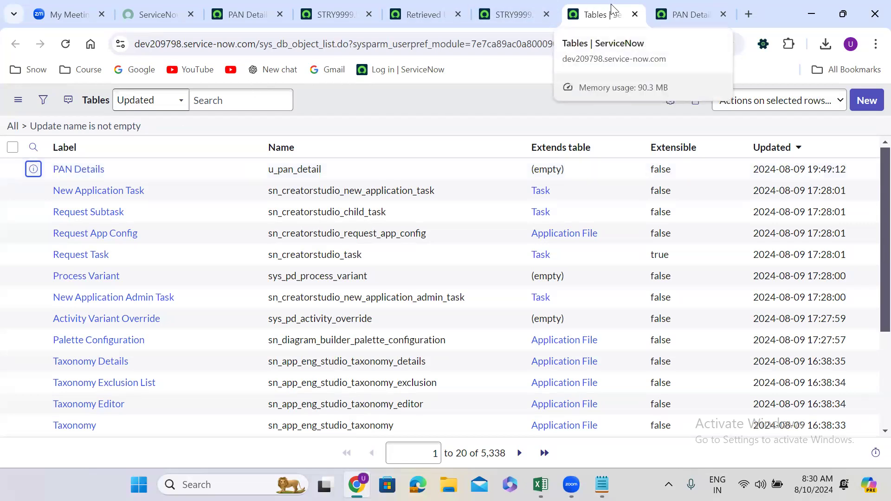
Switch to Notepad to review the dev222236 and test instance URLs, and return to the Tables list in the browser
click(602, 484)
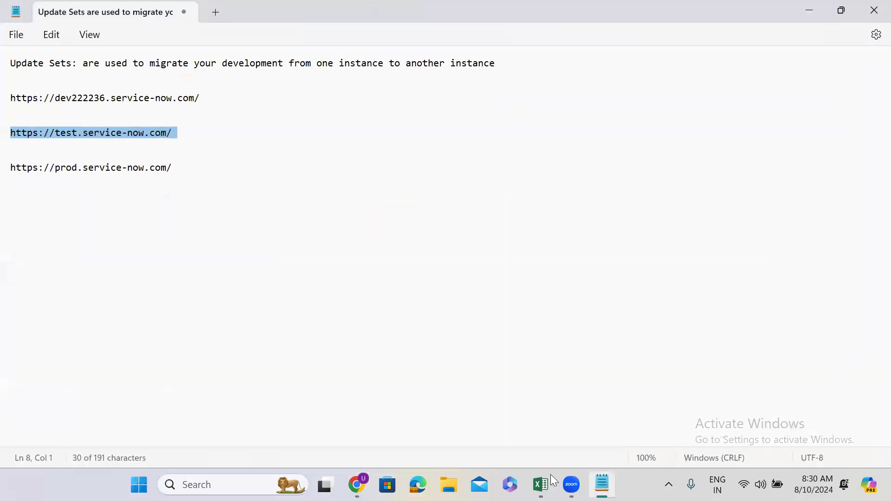
click(175, 133)
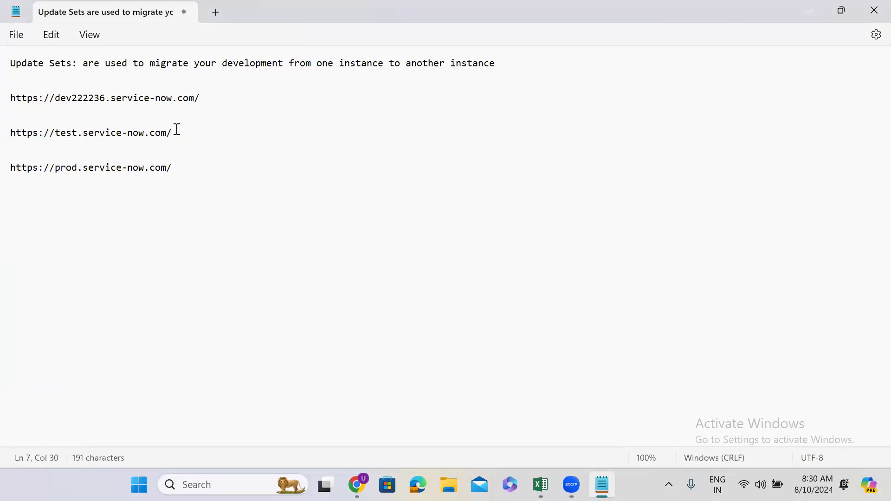
triple_click(132, 97)
double_click(131, 98)
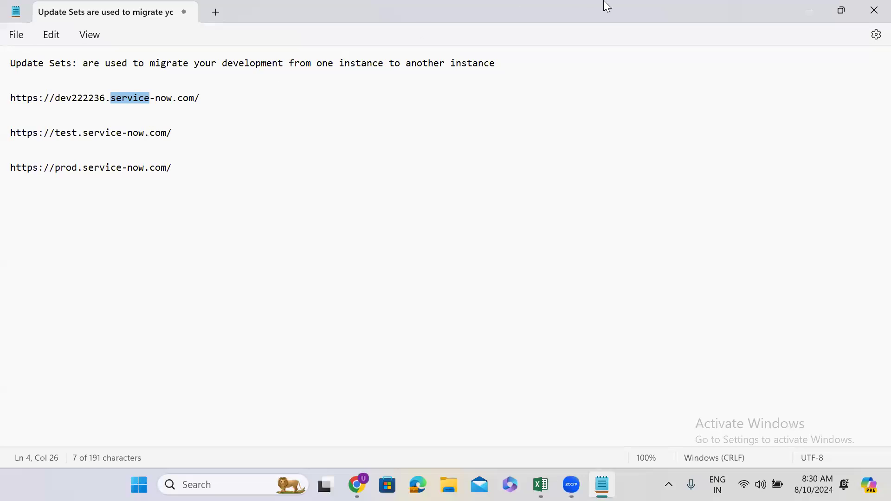
triple_click(84, 135)
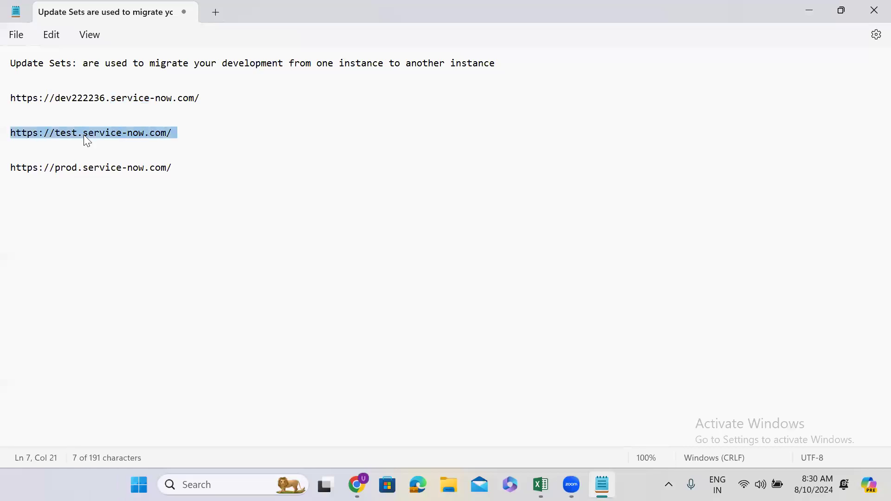
click(809, 6)
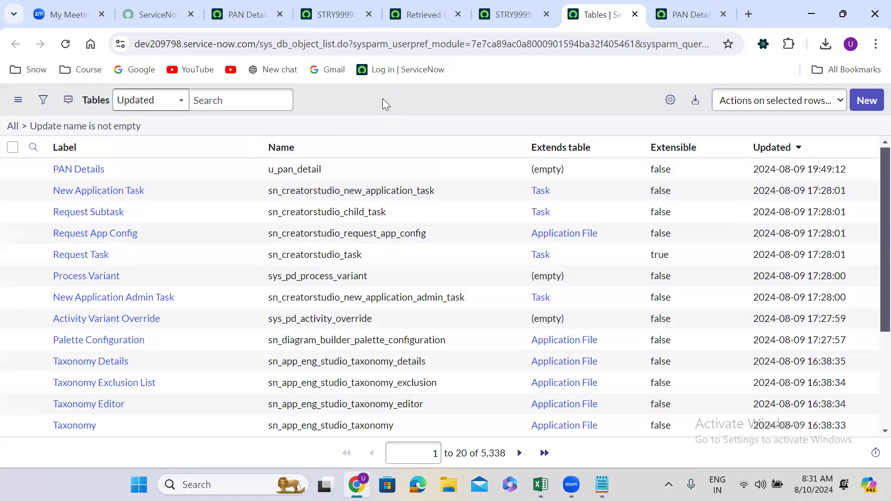
Search dev222236's navigator for "local up" and open the Local Update Sets list
click(244, 15)
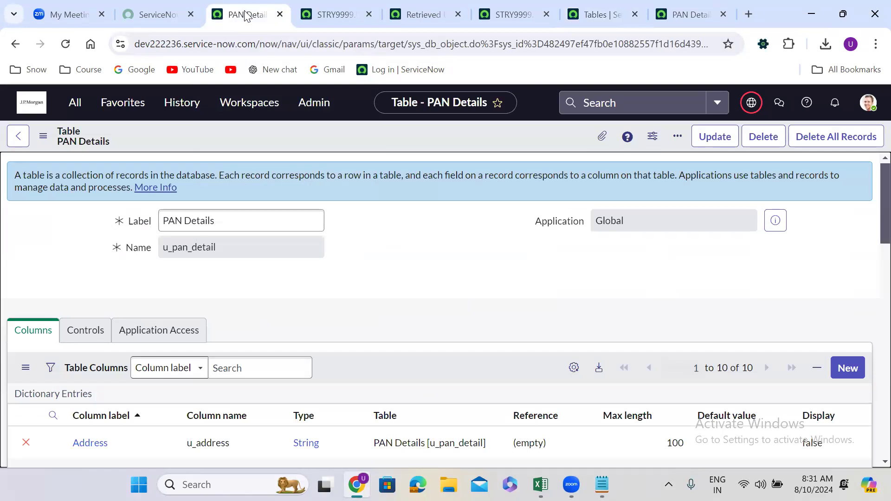
click(74, 103)
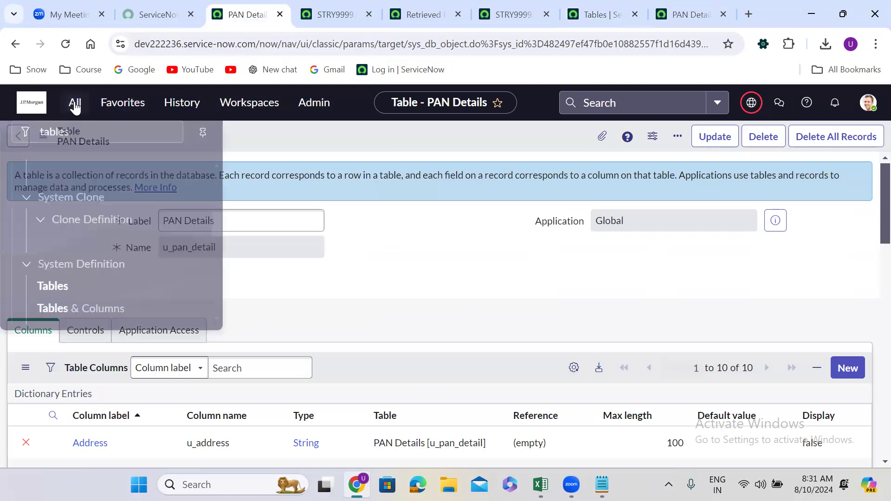
text(lo)
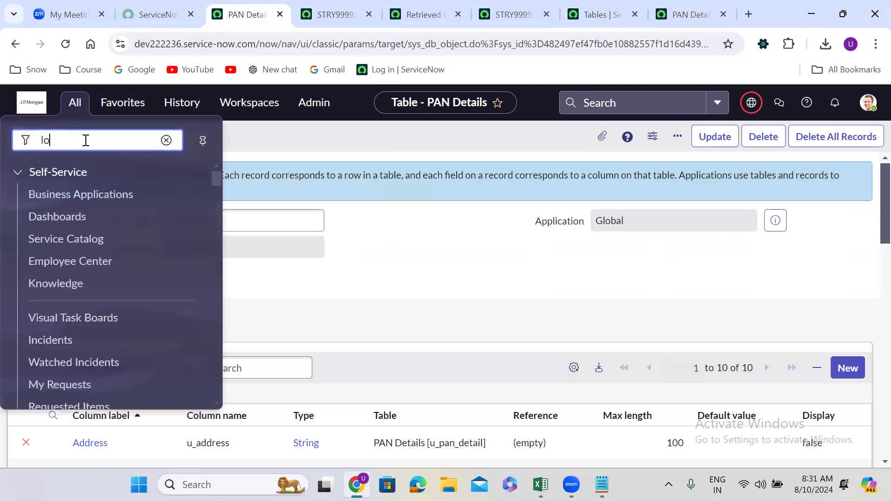
text(cal )
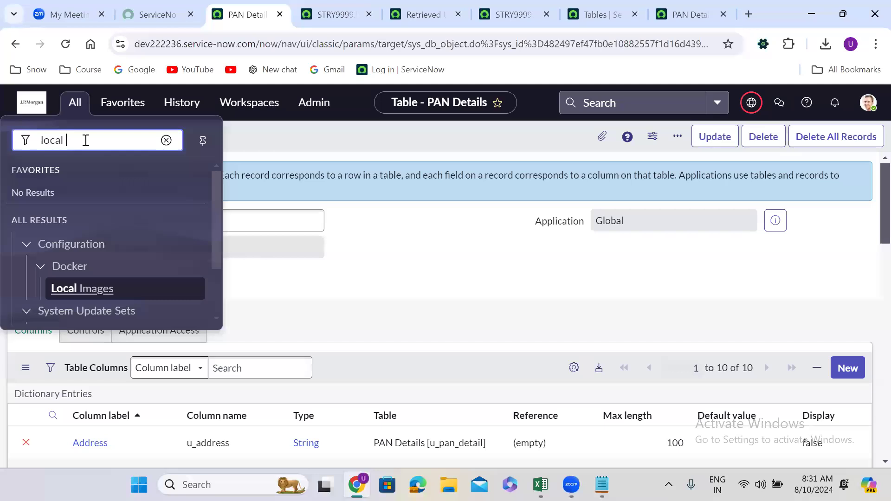
text(up)
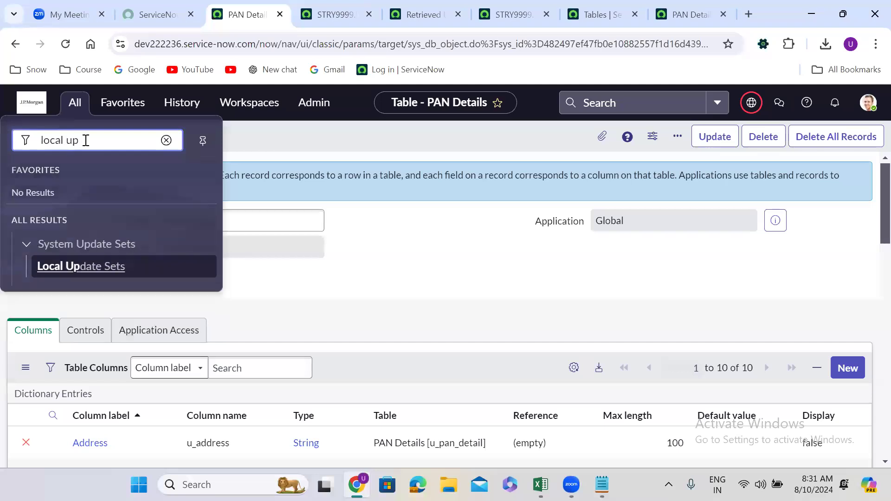
click(98, 266)
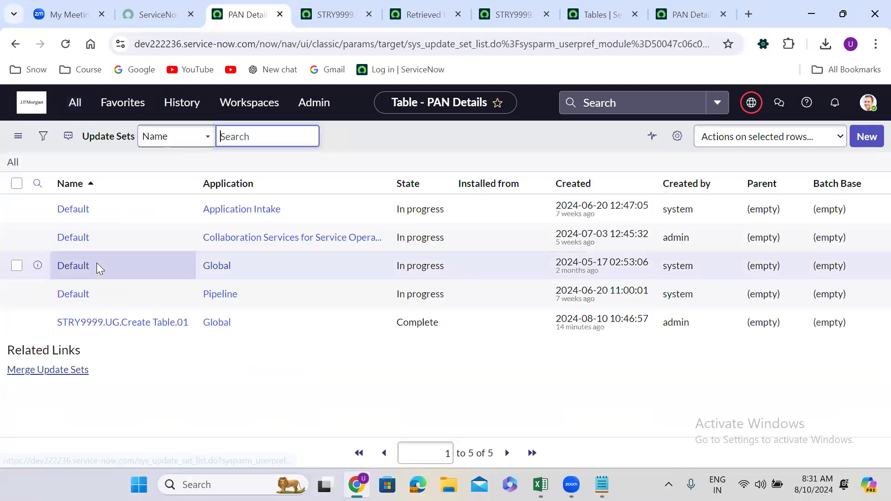
Create an update set named STRY9999.UG.Create Table.02 in the Global application and make it the current one
click(867, 135)
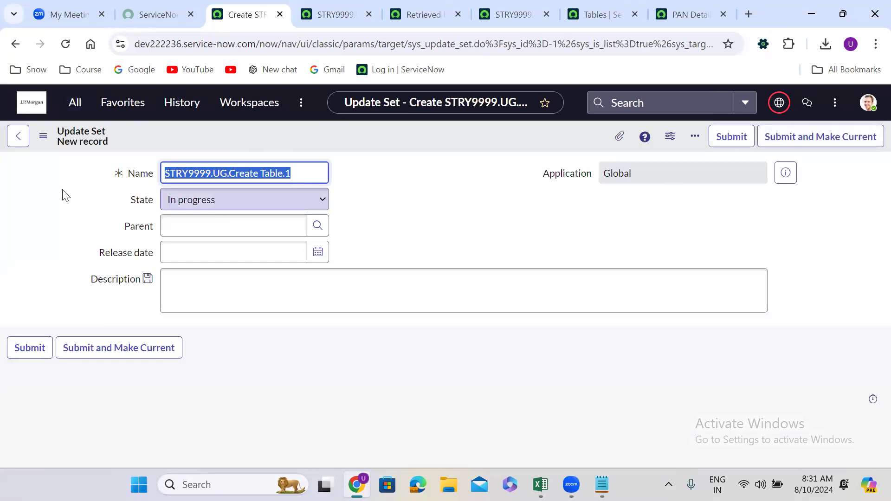
click(15, 44)
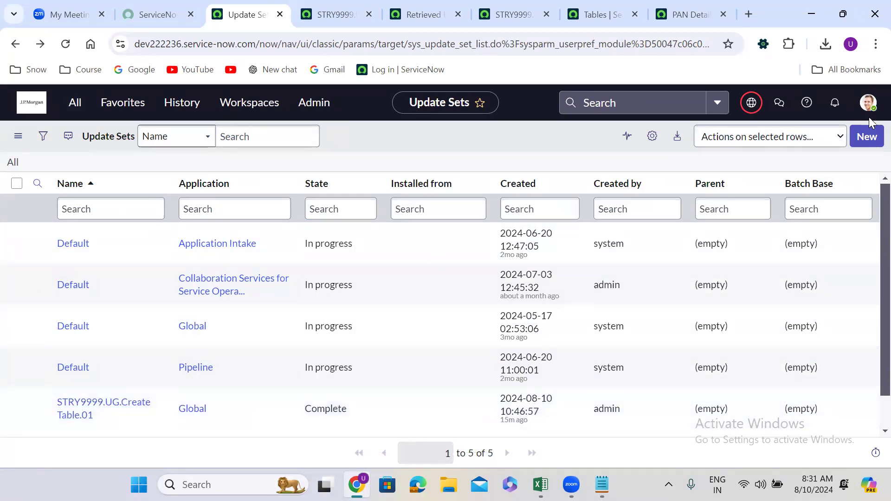
click(866, 136)
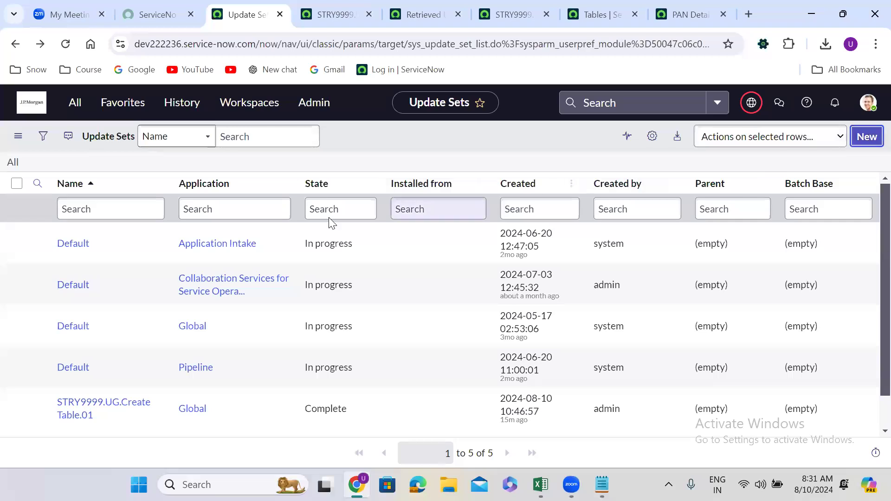
click(298, 174)
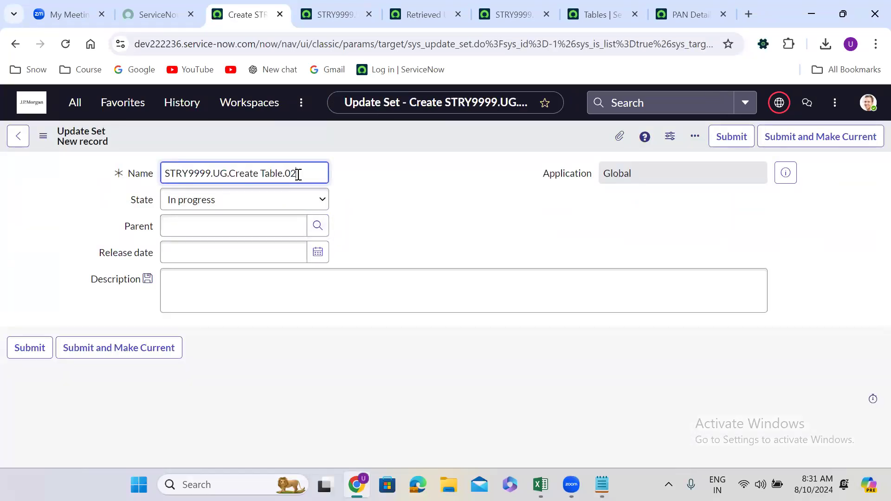
click(379, 210)
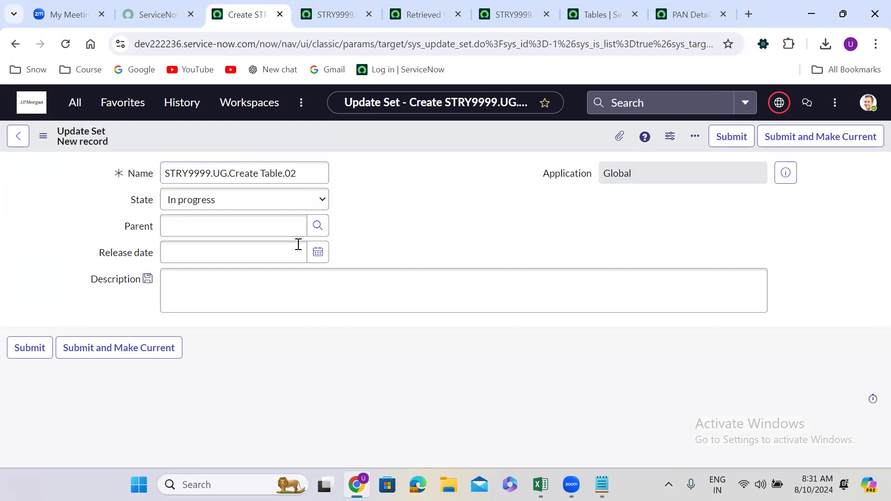
click(124, 349)
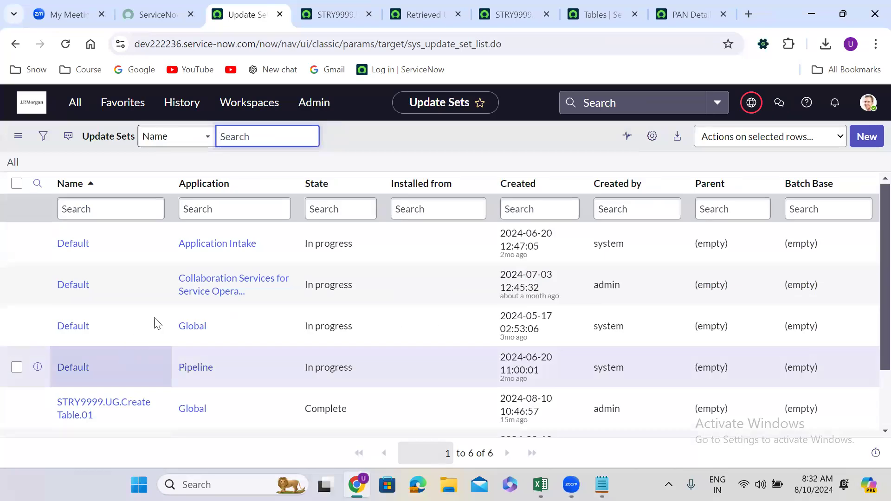
Open the recently visited PAN Details table of dev222236 in a separate browser tab and open its form layout configuration
click(178, 111)
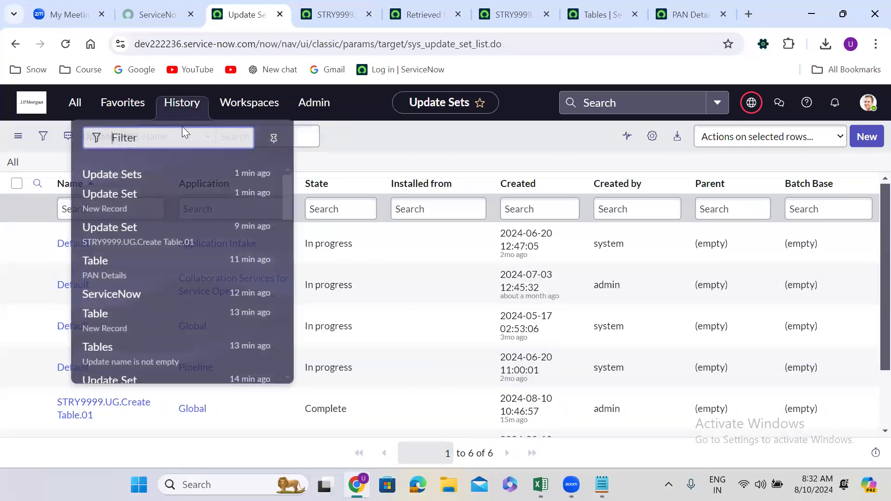
middle_click(153, 278)
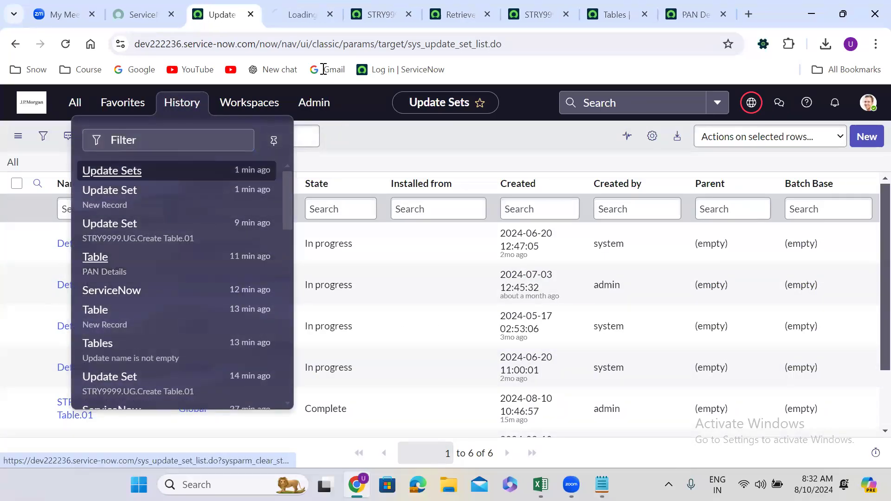
click(297, 10)
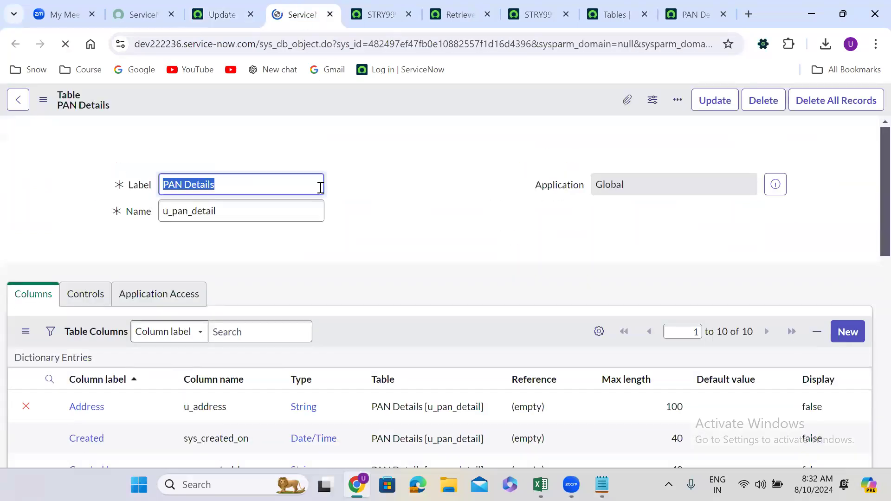
scroll(360, 225, down, 5)
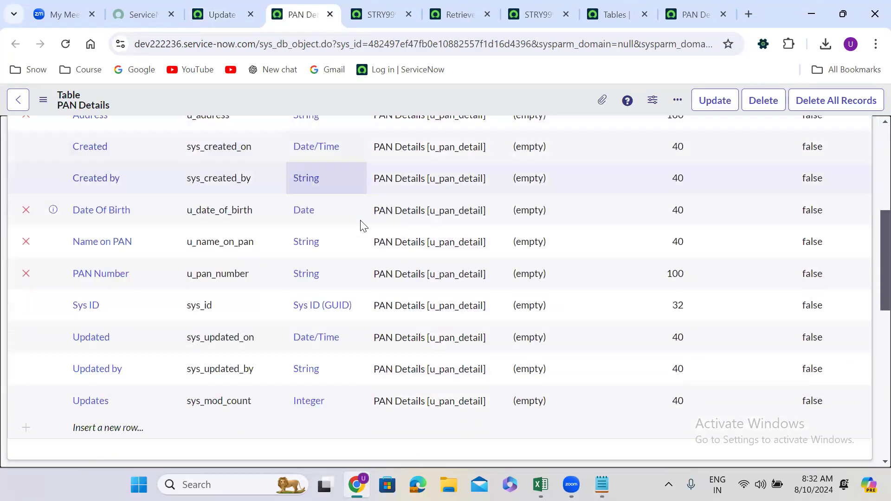
scroll(364, 226, down, 5)
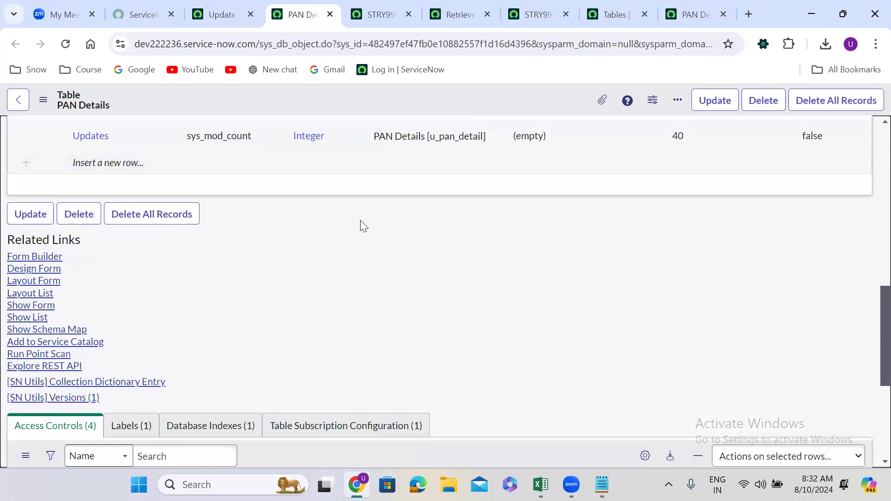
click(29, 282)
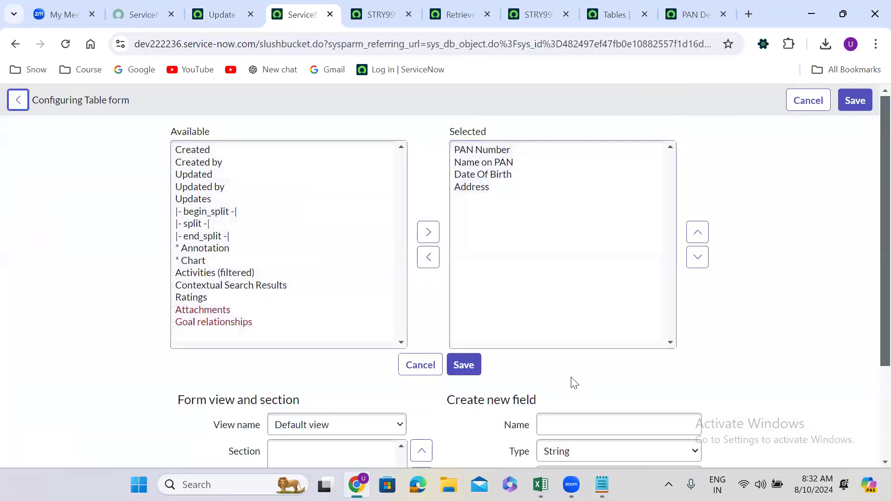
Add a new String field named Aadhar Number with length Small (40) to the PAN Details form layout
scroll(573, 383, down, 3)
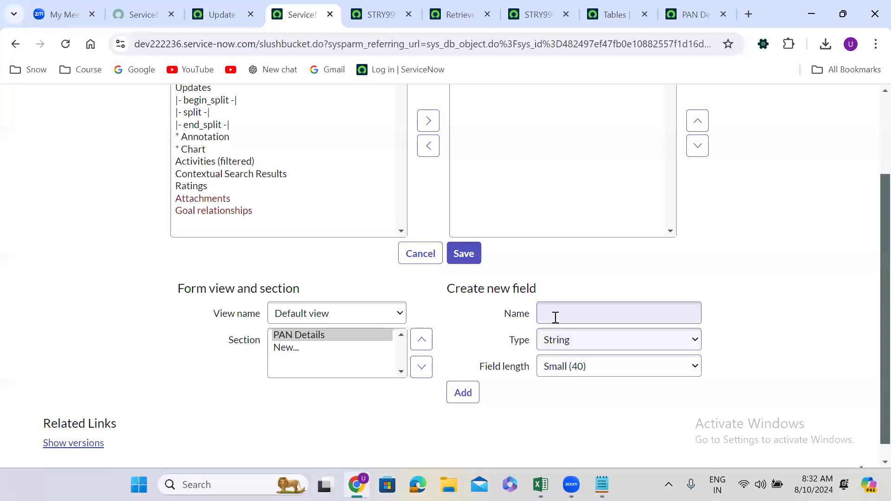
click(555, 318)
text(As)
key(BackSpace)
text(a)
text(thar)
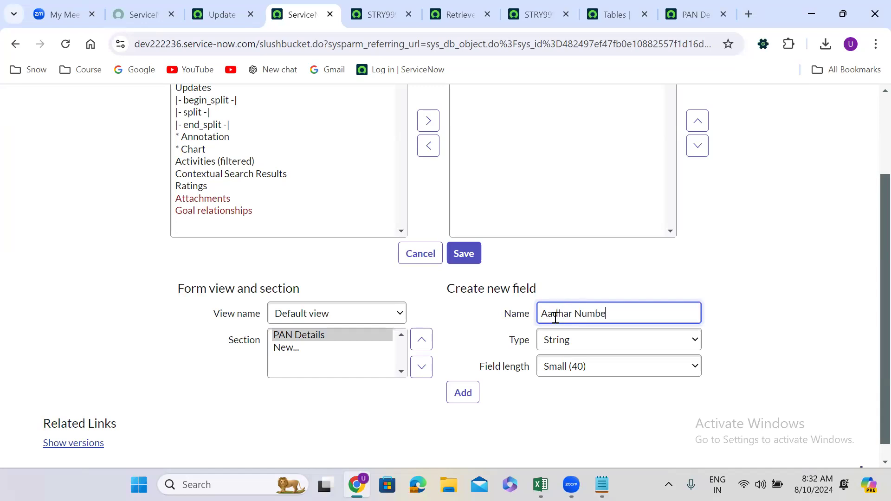
click(463, 392)
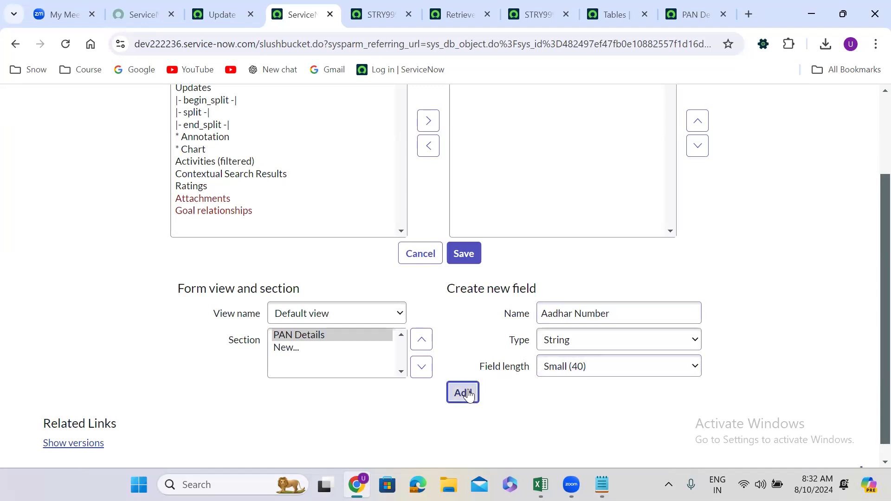
Add a second String field named Name on Aadhar with length Small (40) and save the PAN Details form layout
click(580, 313)
text(Name on Aadha)
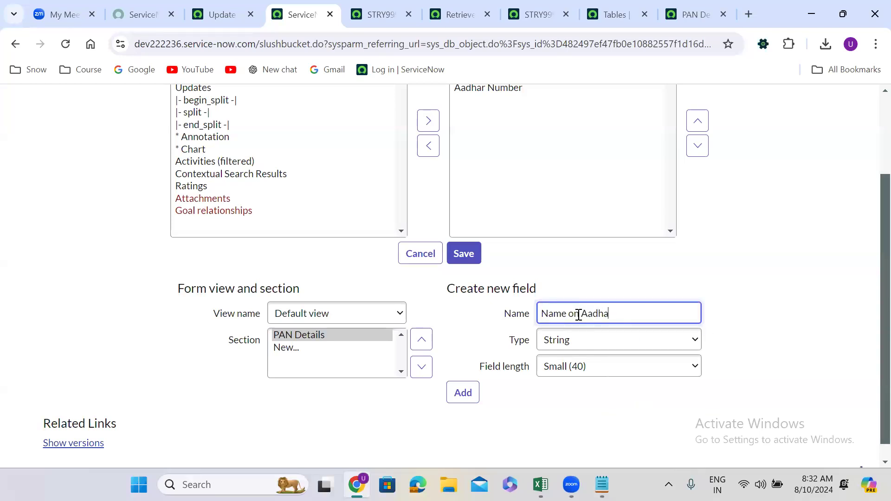
text(r)
click(469, 395)
click(464, 253)
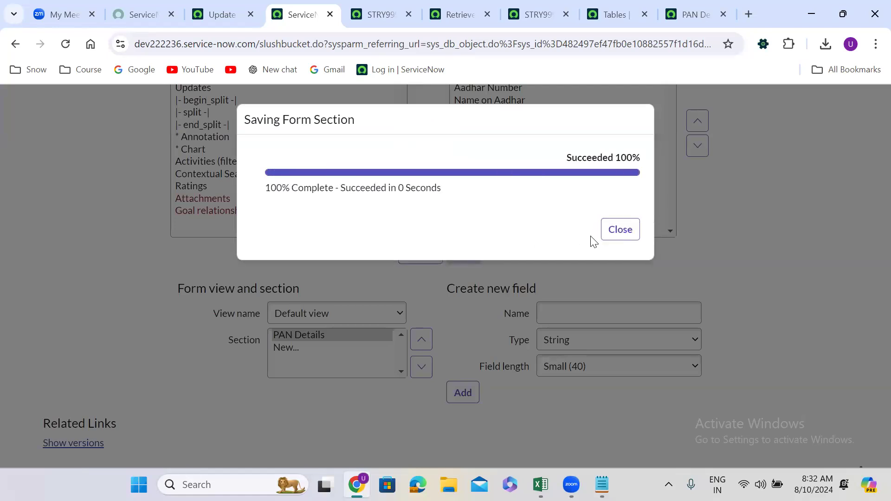
click(616, 231)
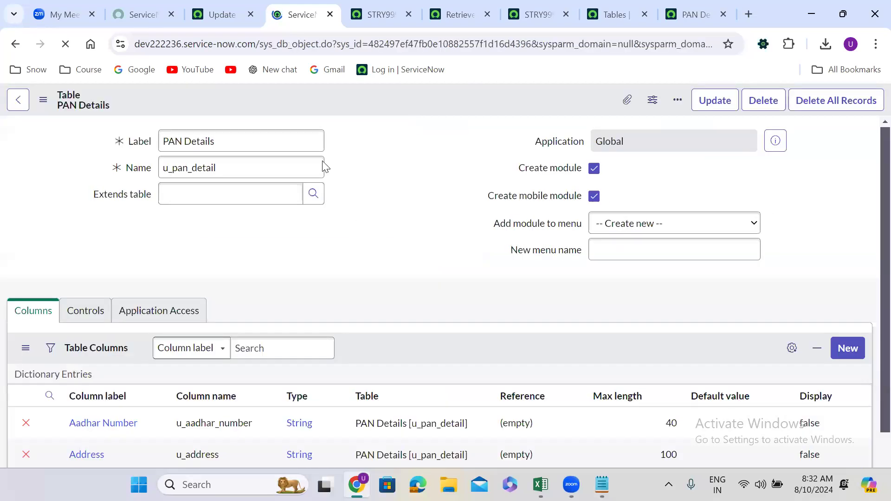
Open the STRY9999.UG.Create Table.02 update set from the Update Sets list and review its captured customer updates
click(224, 21)
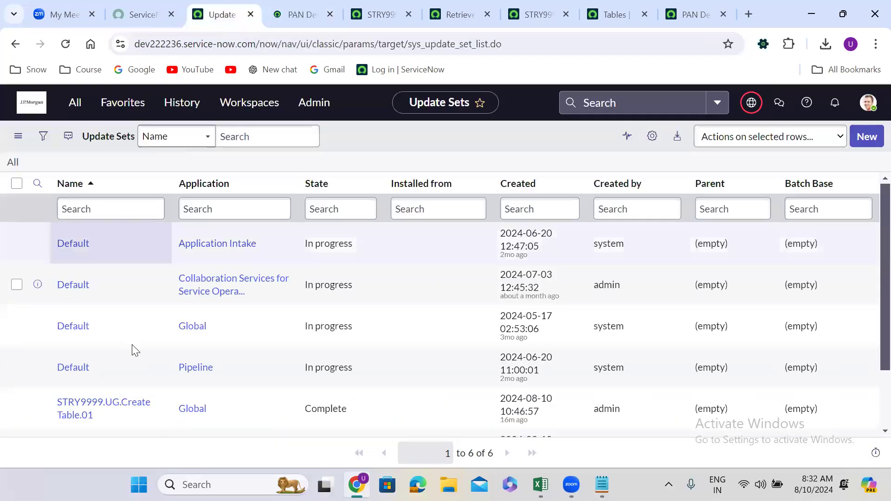
scroll(866, 317, down, 3)
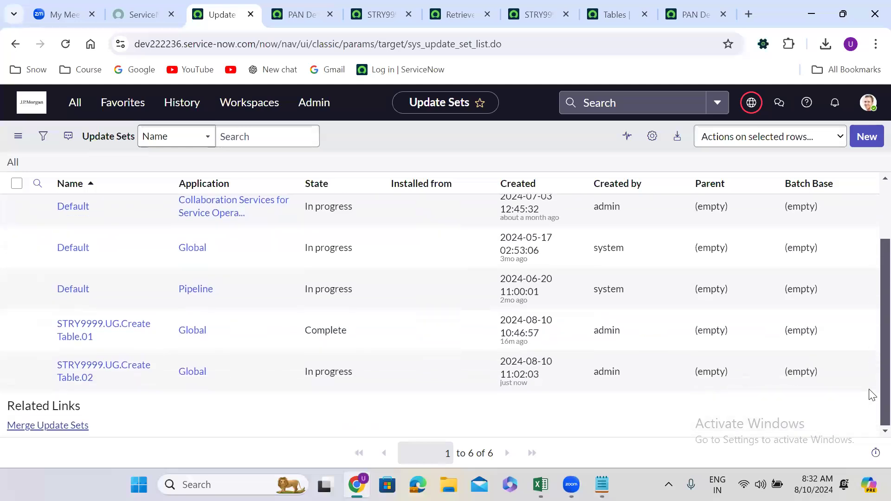
click(115, 368)
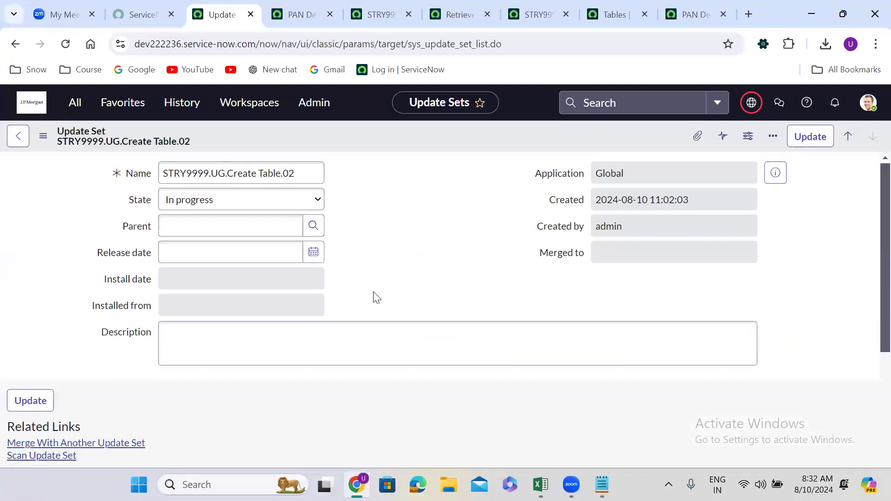
scroll(376, 297, down, 8)
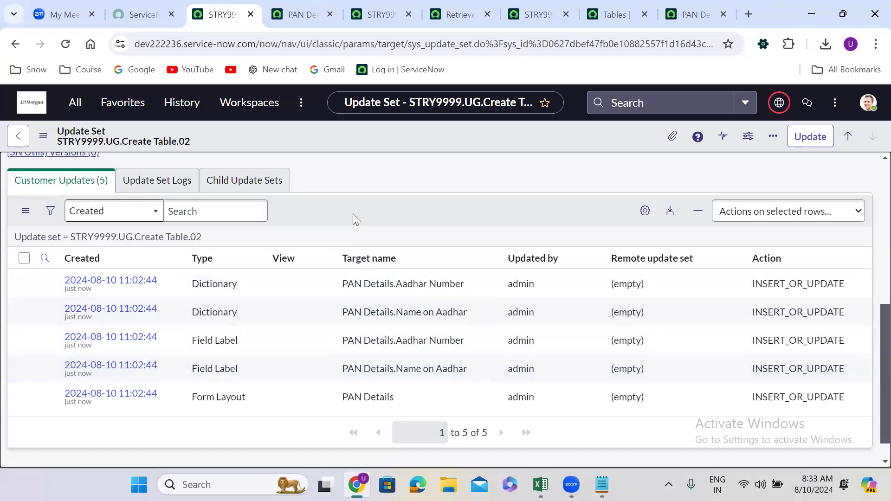
Set the state of the STRY9999.UG.Create Table.02 update set to Complete and save the record
scroll(354, 218, up, 7)
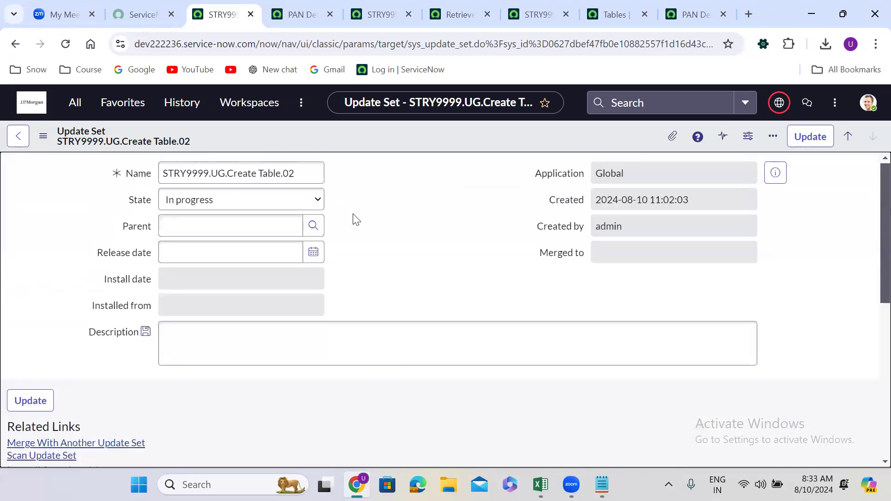
click(209, 203)
click(203, 229)
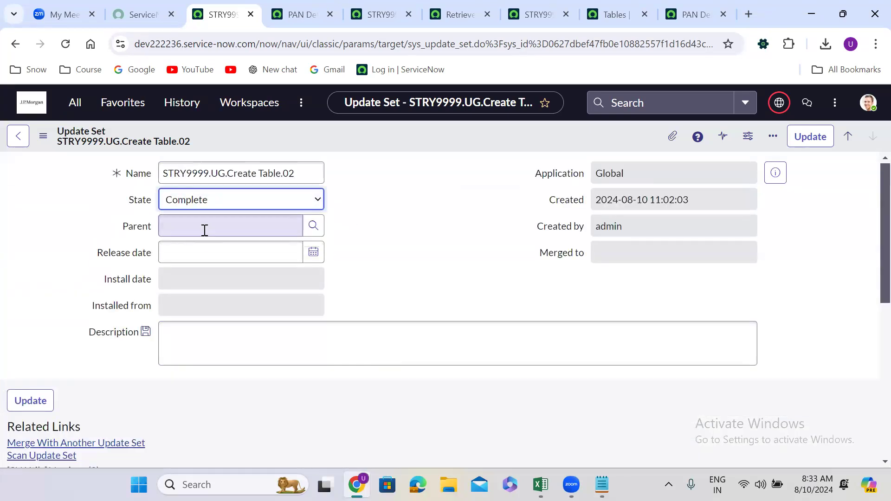
right_click(377, 132)
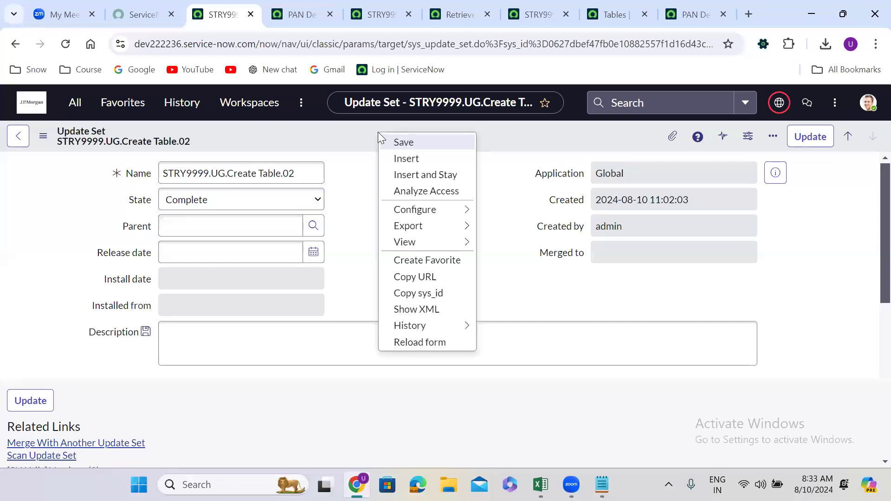
click(410, 142)
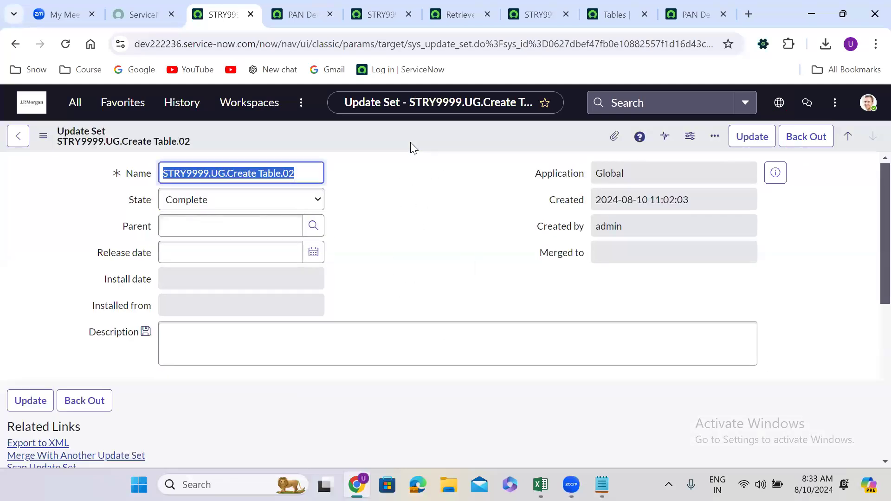
Export the completed STRY9999.UG.Create Table.02 update set to XML and save the file in the Downloads folder under its default name
click(370, 236)
key(Down)
key(Down)
key(Down)
key(Down)
key(Down)
key(Down)
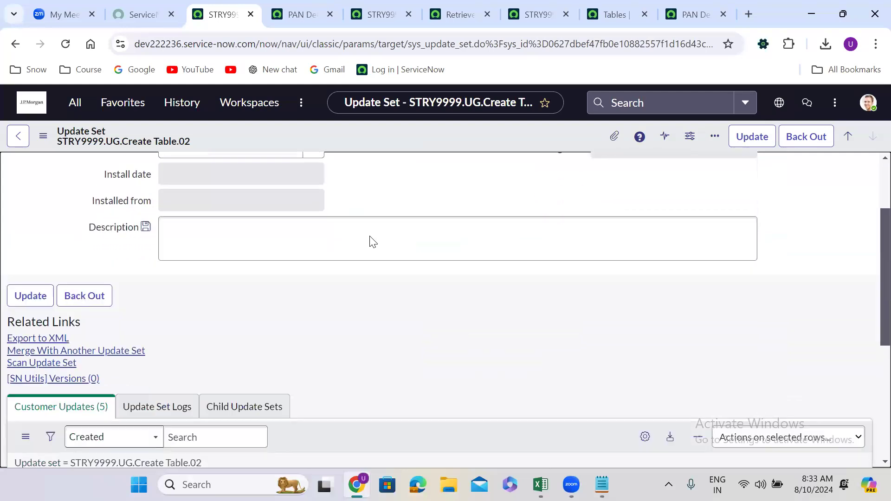
click(46, 276)
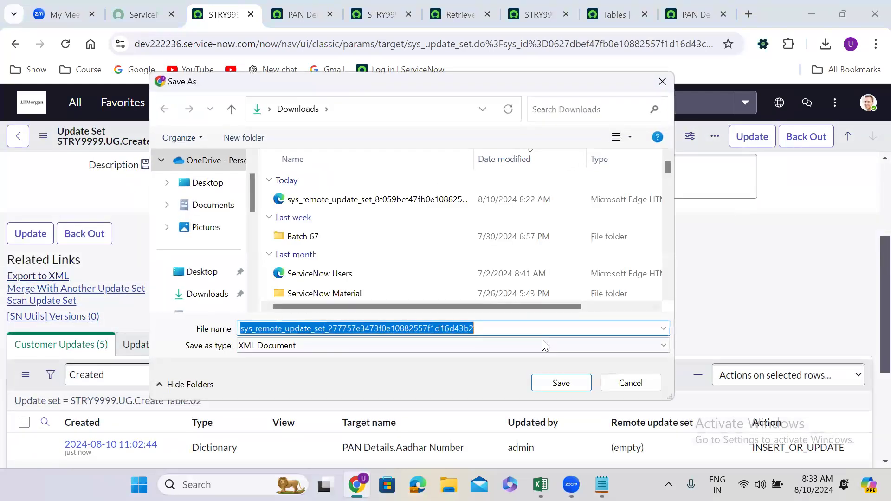
click(562, 383)
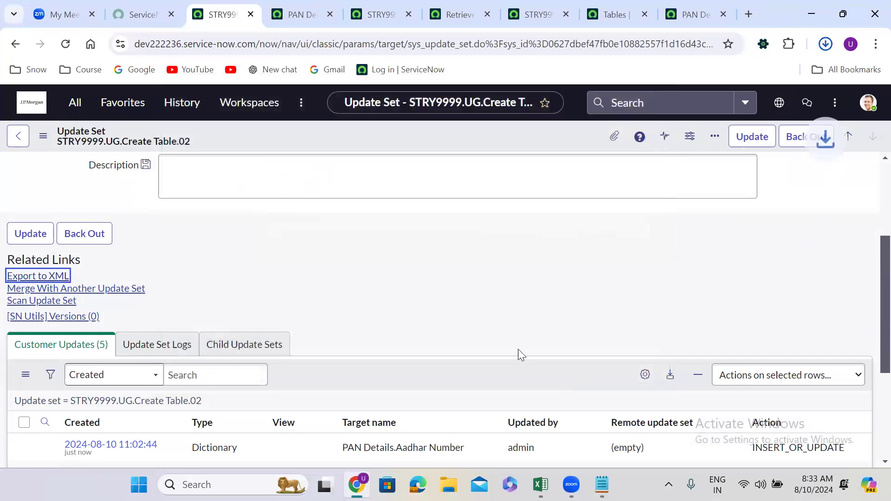
Import the newly exported sys_remote_update_set_277757e3473f0e10882557f1d16d43b2 XML file into the Retrieved Update Sets of dev209798
click(450, 4)
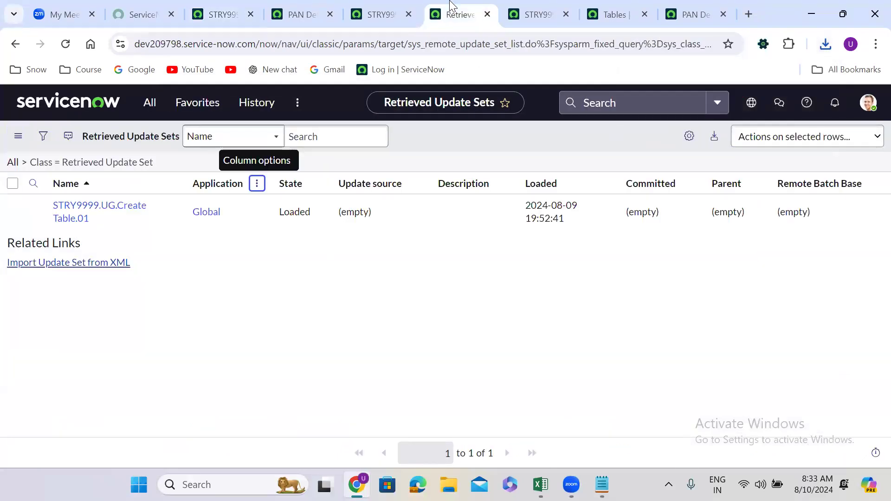
click(255, 185)
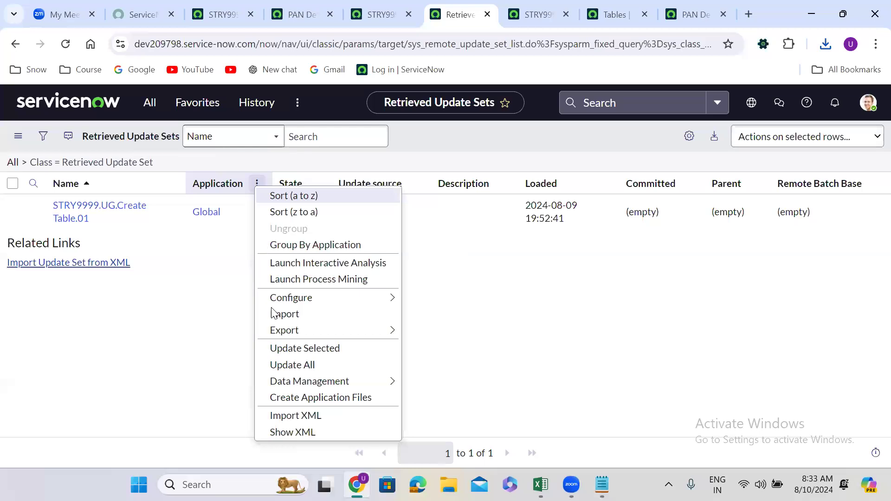
click(295, 415)
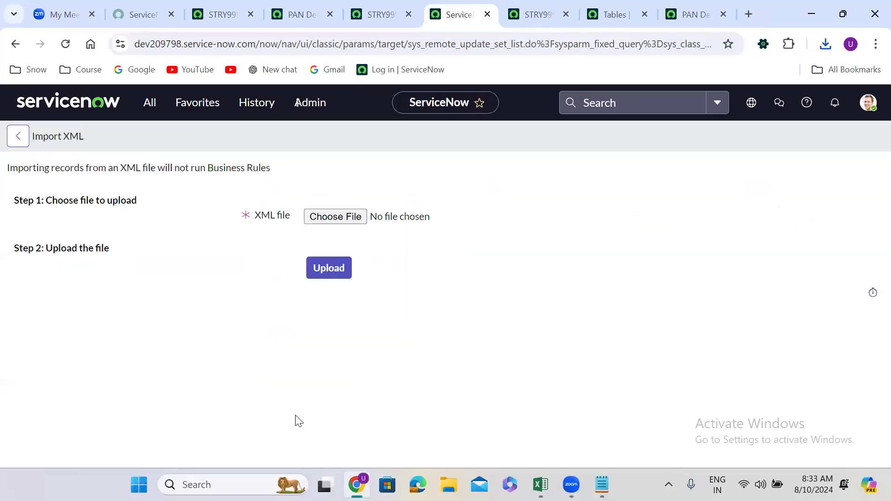
click(344, 220)
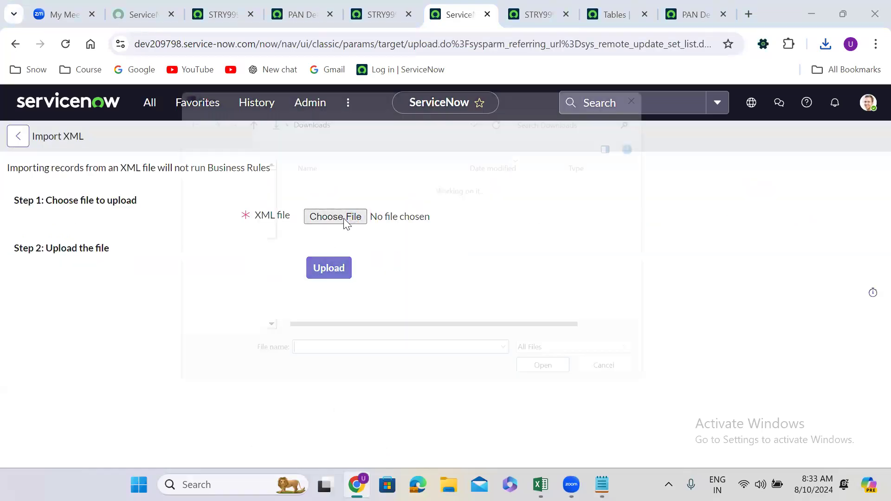
click(354, 204)
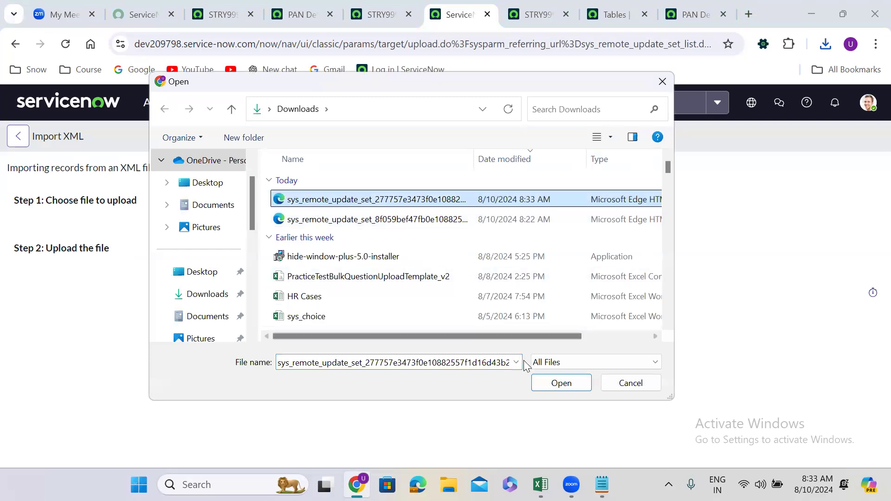
click(571, 383)
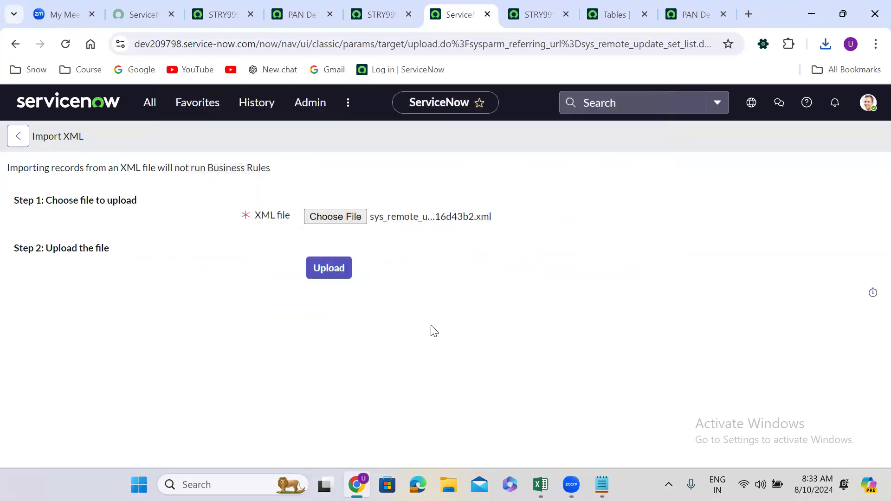
click(335, 270)
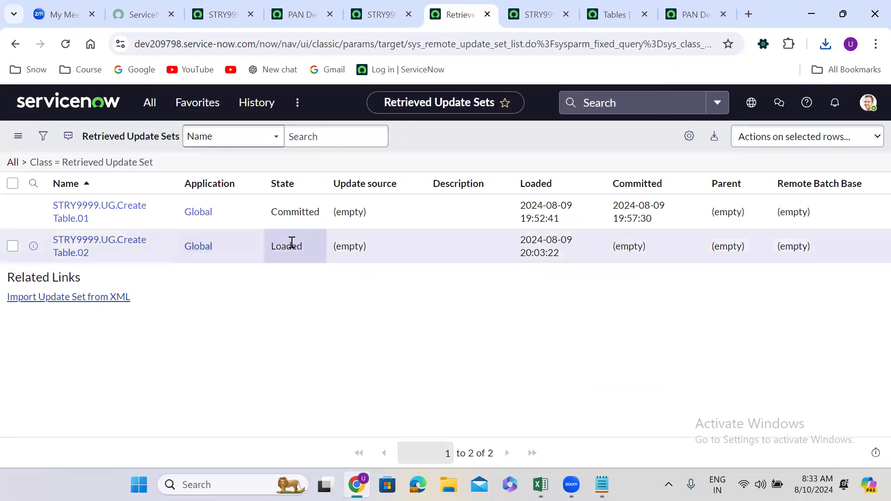
Open the retrieved update set STRY9999.UG.Create Table.02 in a separate browser tab, then preview and commit it
right_click(63, 256)
click(84, 260)
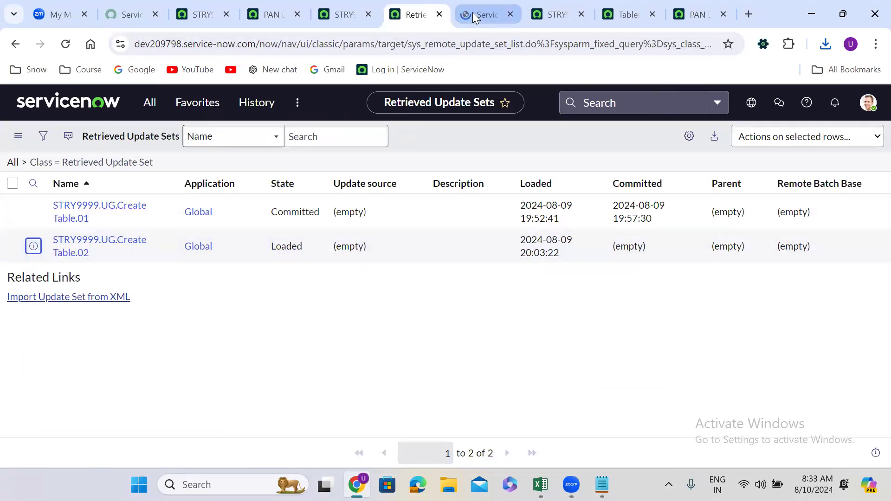
click(472, 12)
click(768, 101)
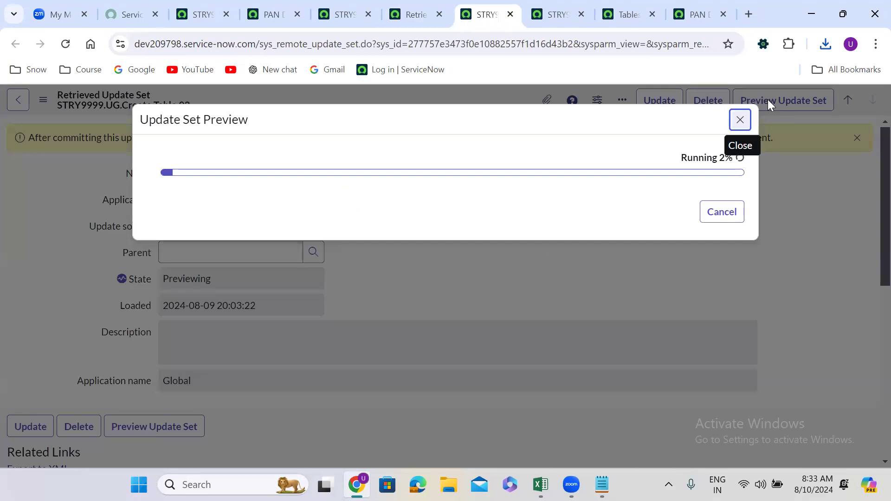
click(740, 229)
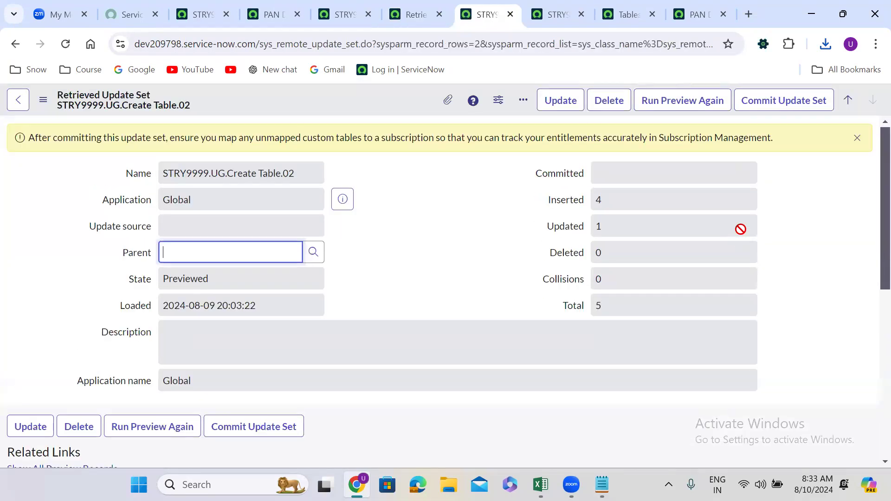
click(774, 102)
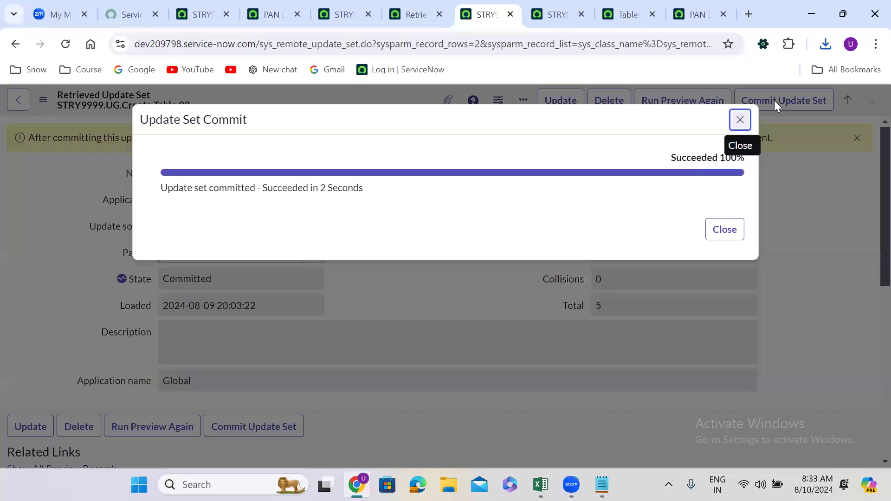
click(737, 230)
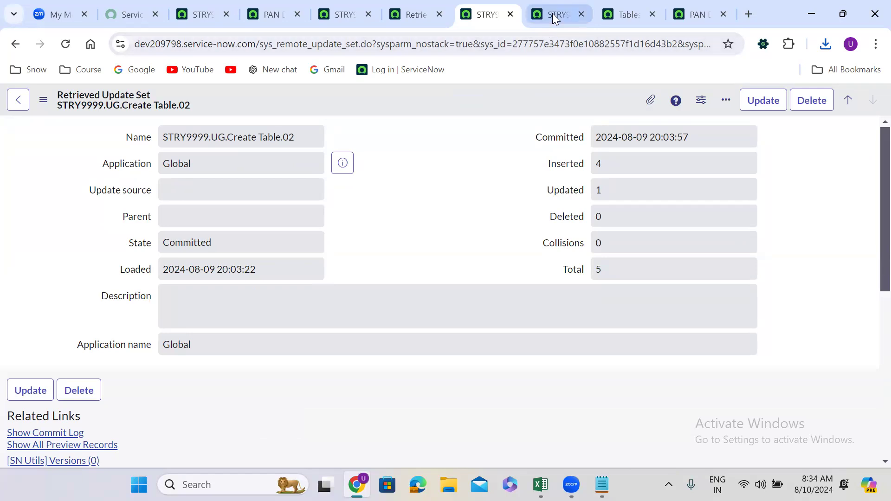
Reload the PAN Details table record on dev209798 and check its columns for the migrated Aadhar fields
click(631, 2)
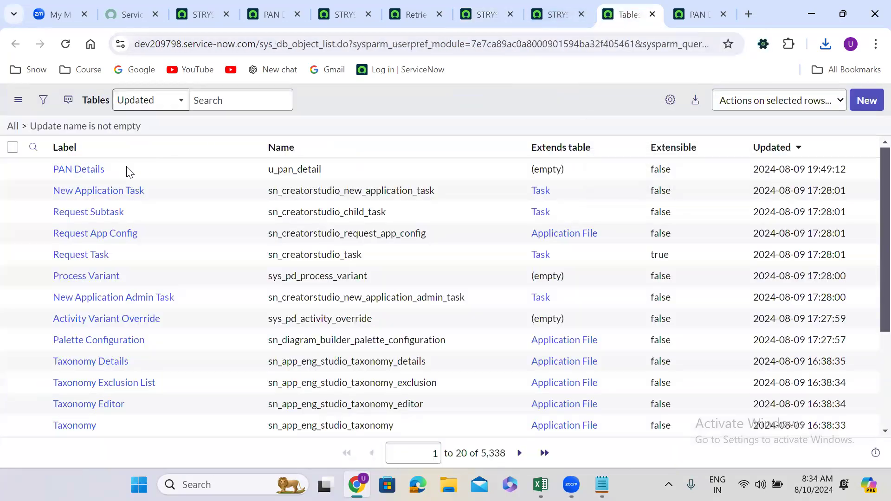
click(689, 14)
click(67, 44)
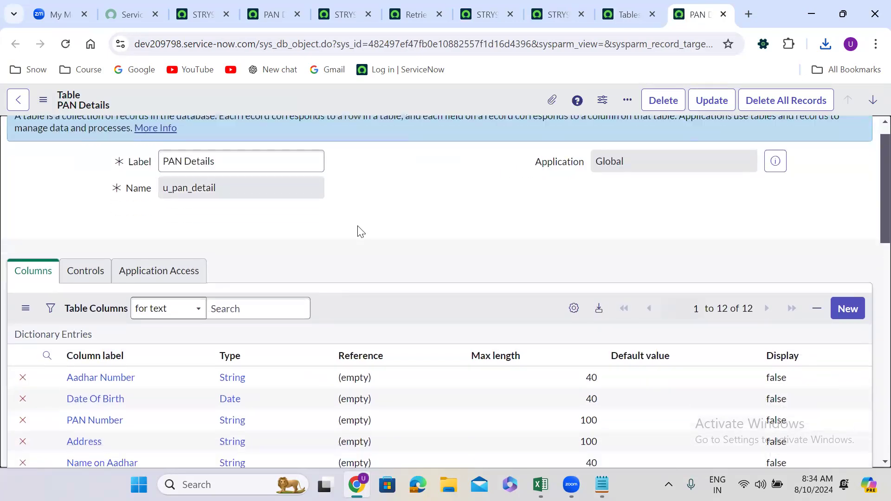
scroll(360, 231, down, 4)
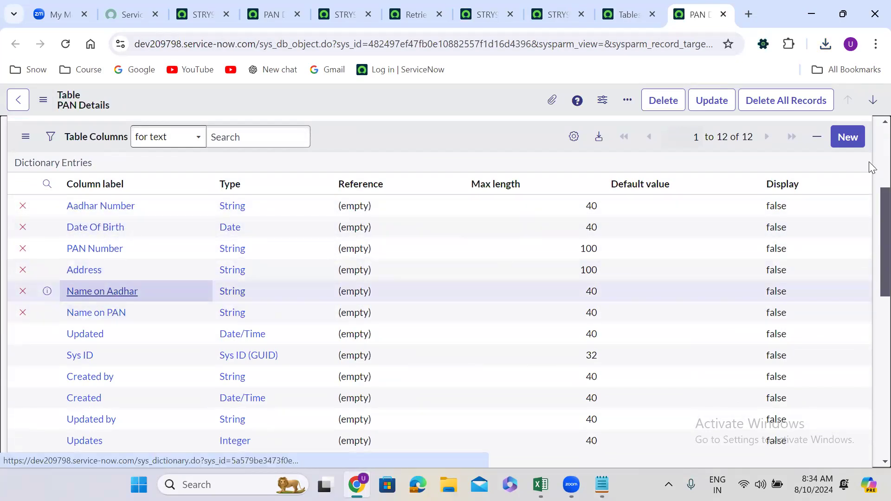
scroll(872, 142, up, 5)
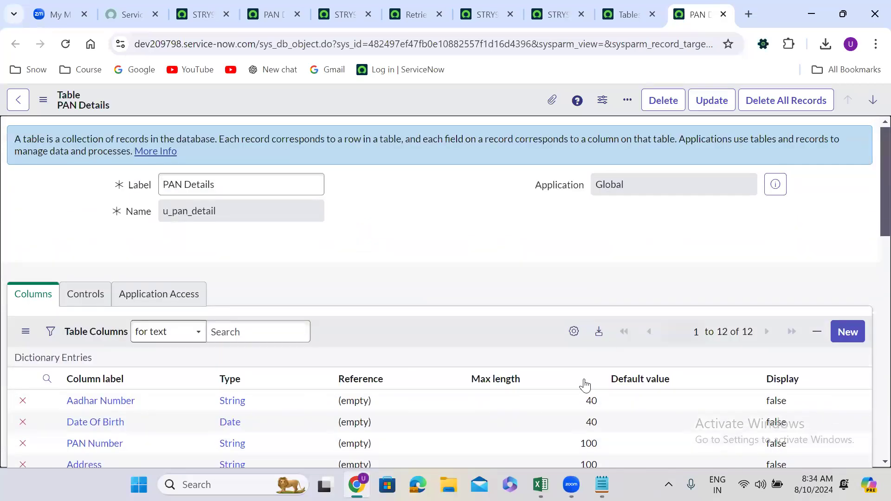
Switch to the Notepad notes, highlight the dev222236 and test instance URLs in turn, and return to the browser
key(alt+Tab)
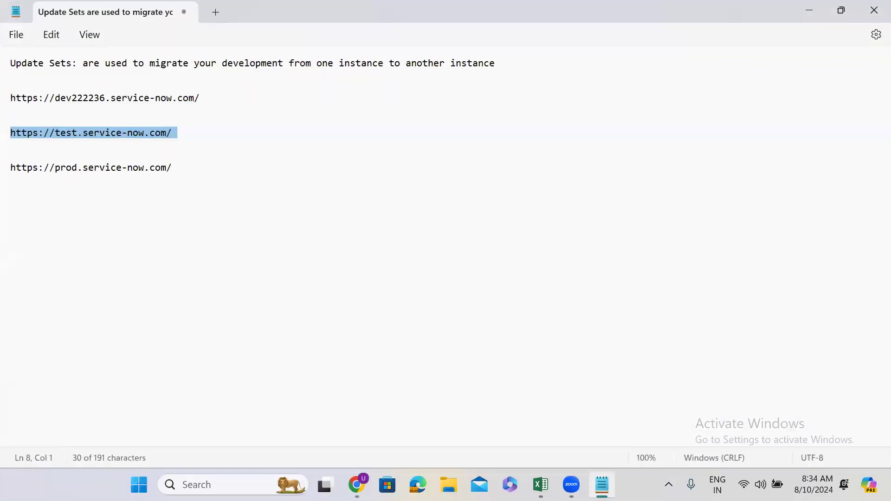
click(183, 132)
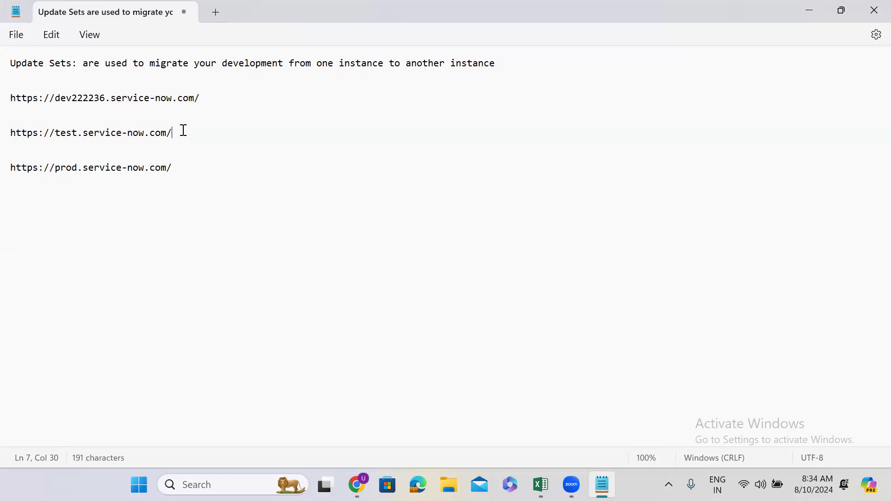
double_click(130, 99)
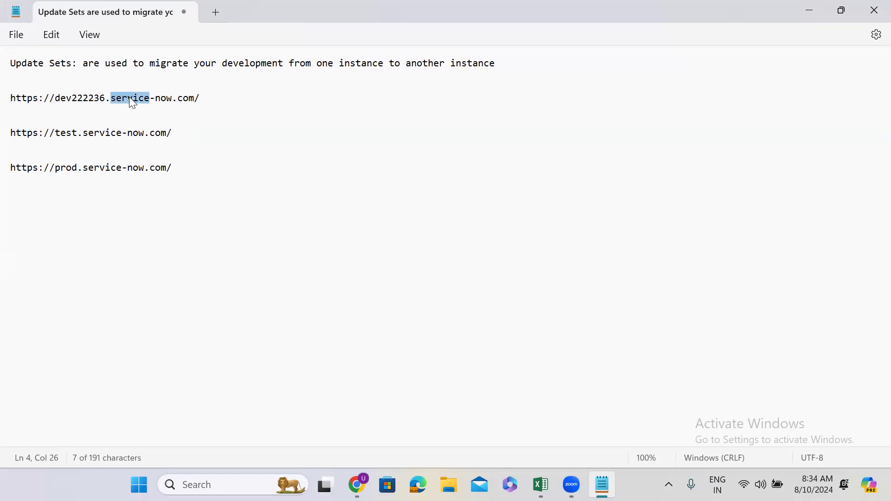
triple_click(77, 102)
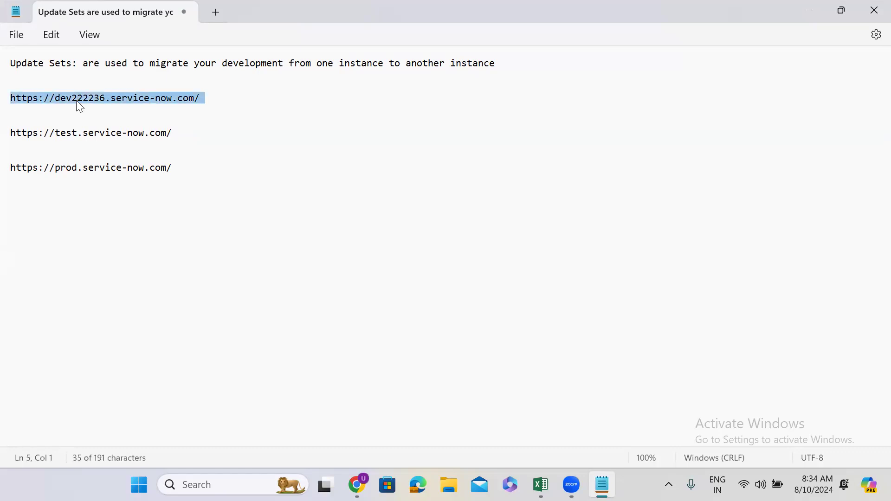
triple_click(89, 137)
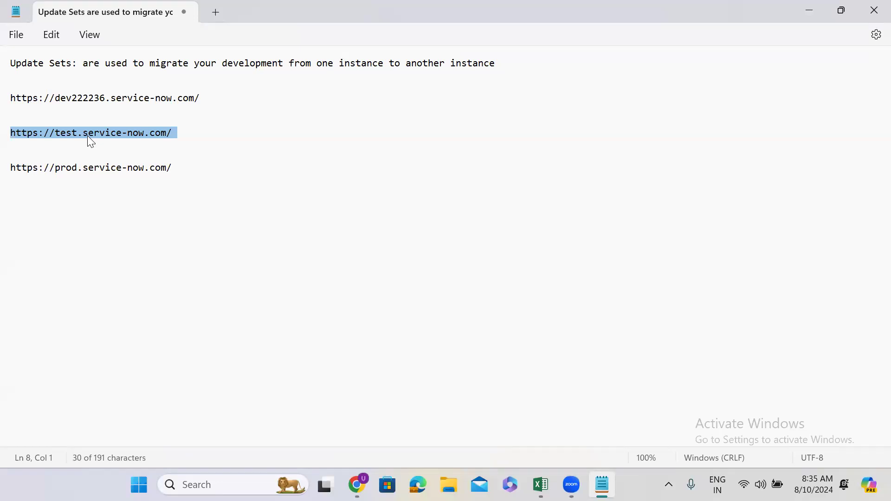
triple_click(106, 95)
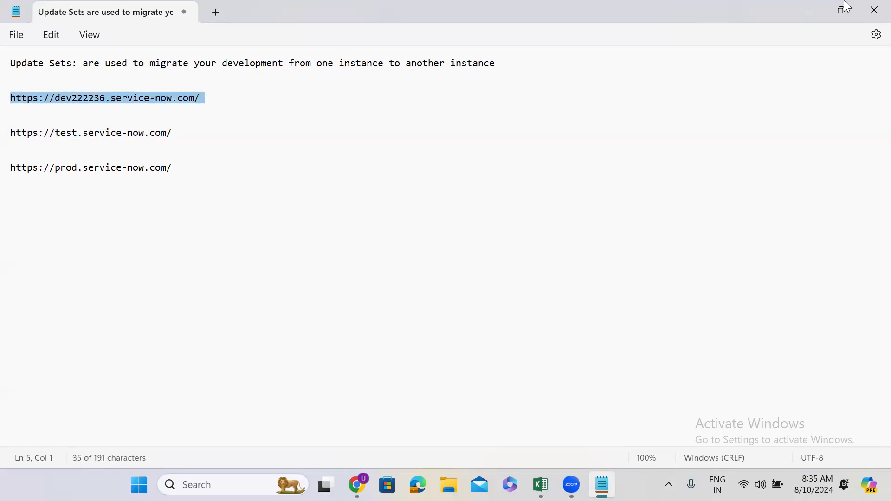
double_click(793, 10)
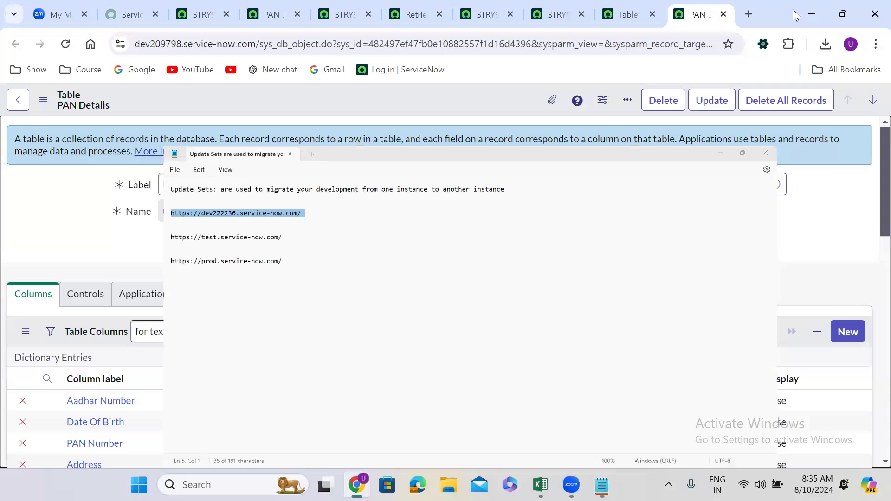
Open the dictionary entry of the Aadhar Number column from the PAN Details table in a separate browser tab
click(650, 85)
scroll(428, 256, down, 3)
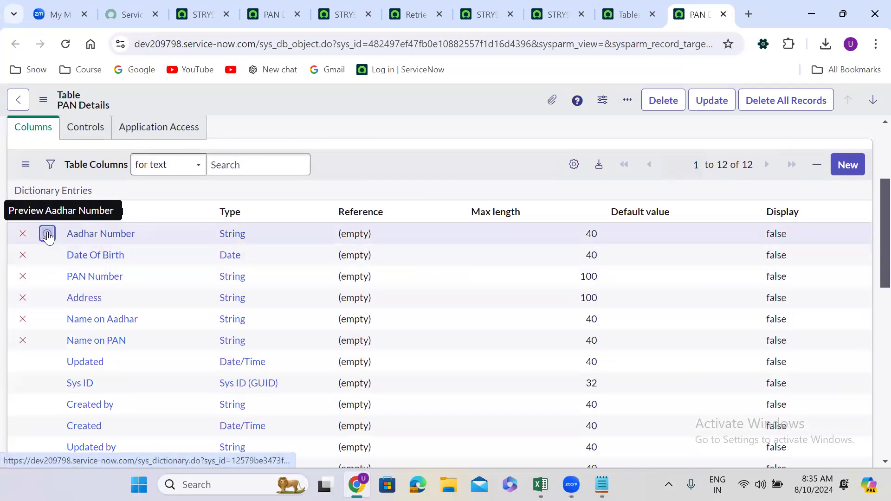
right_click(47, 237)
click(98, 249)
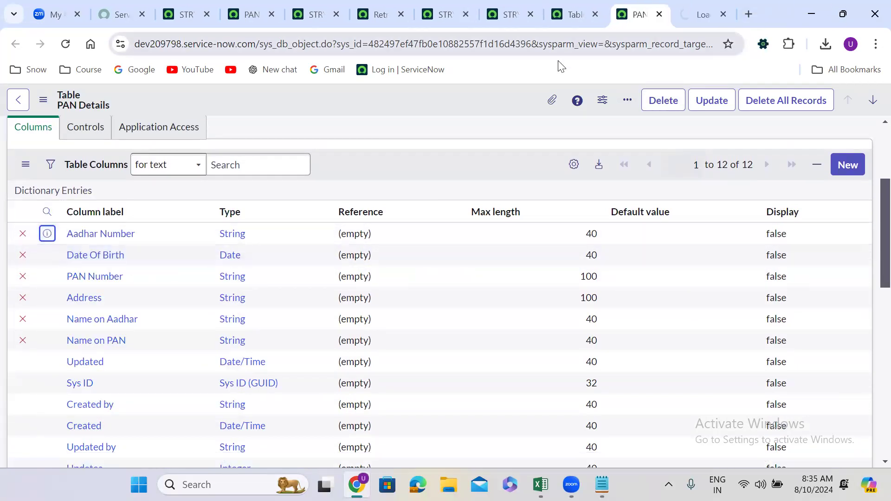
click(685, 6)
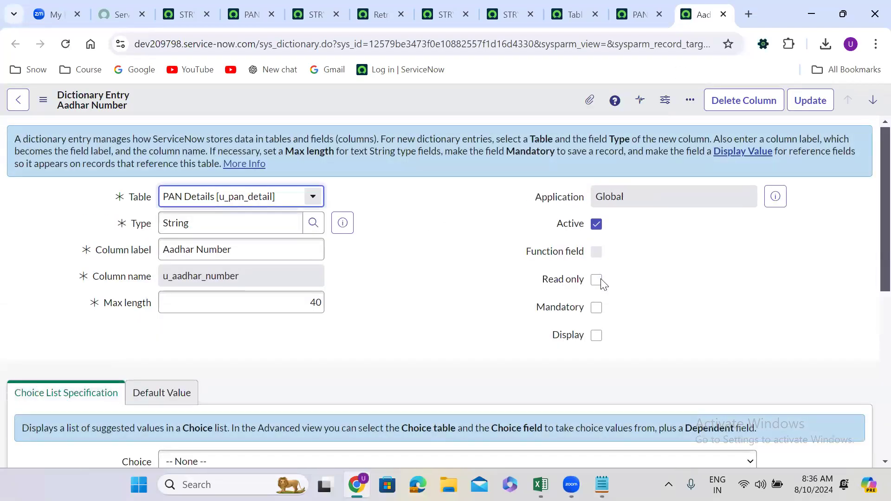
Make the Aadhar Number column mandatory in its dictionary entry on dev209798 and save the record
click(596, 307)
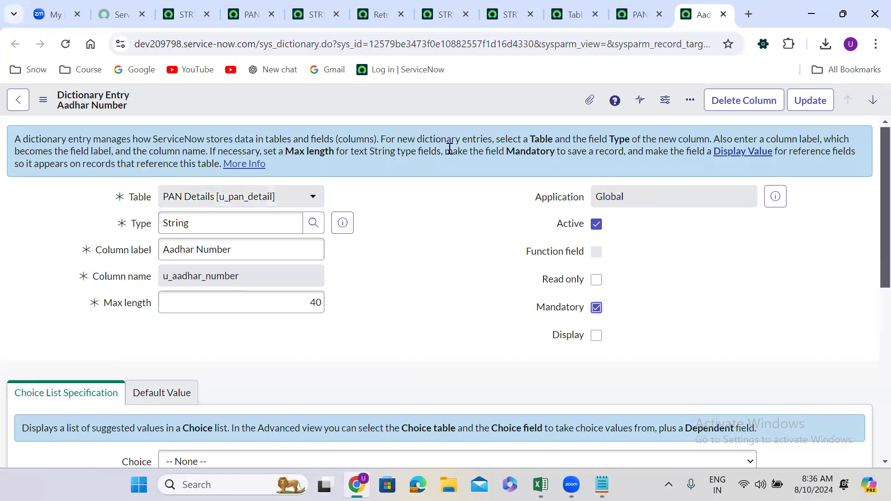
right_click(392, 95)
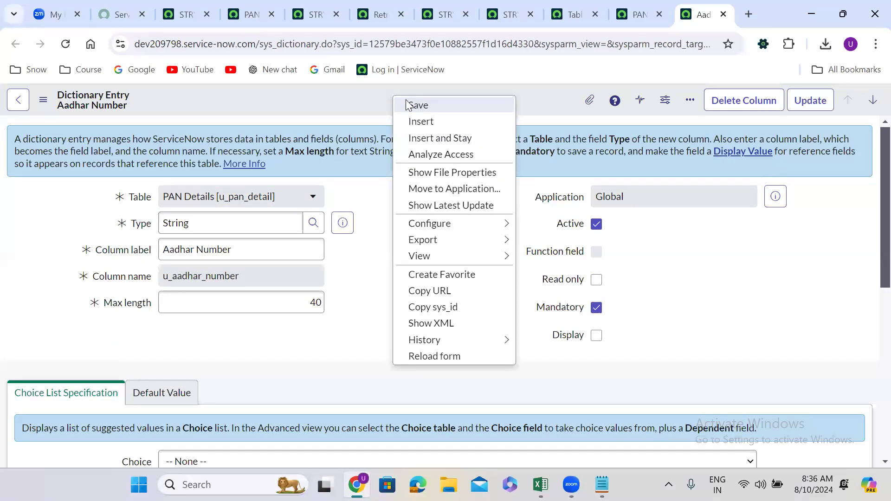
click(407, 105)
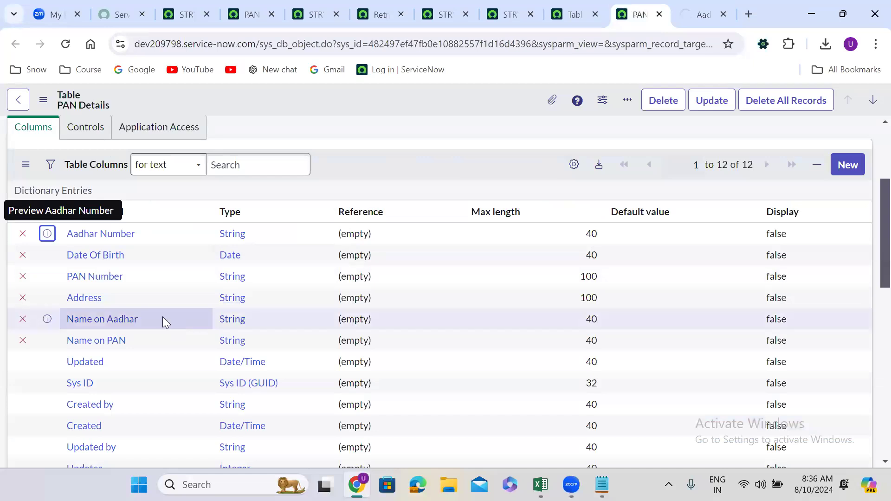
Open the Date Of Birth column's dictionary entry in a separate browser tab, make it mandatory, save it, and review both edited entries
right_click(47, 255)
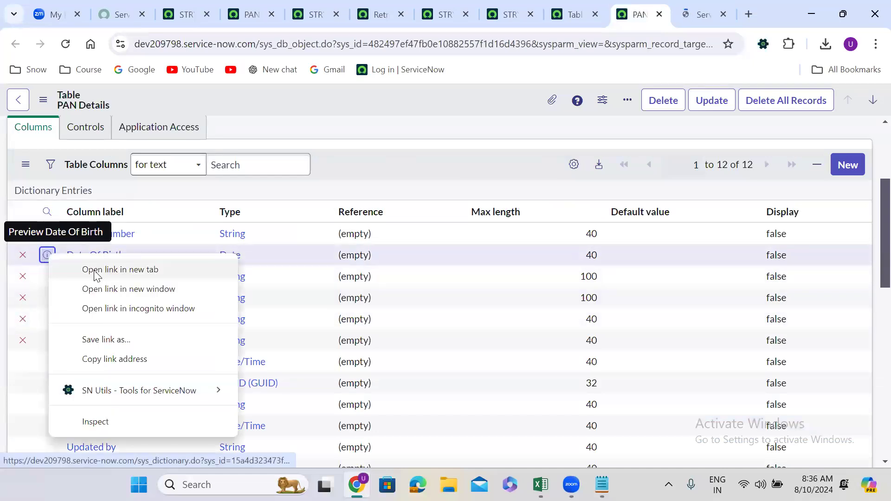
click(96, 271)
click(694, 7)
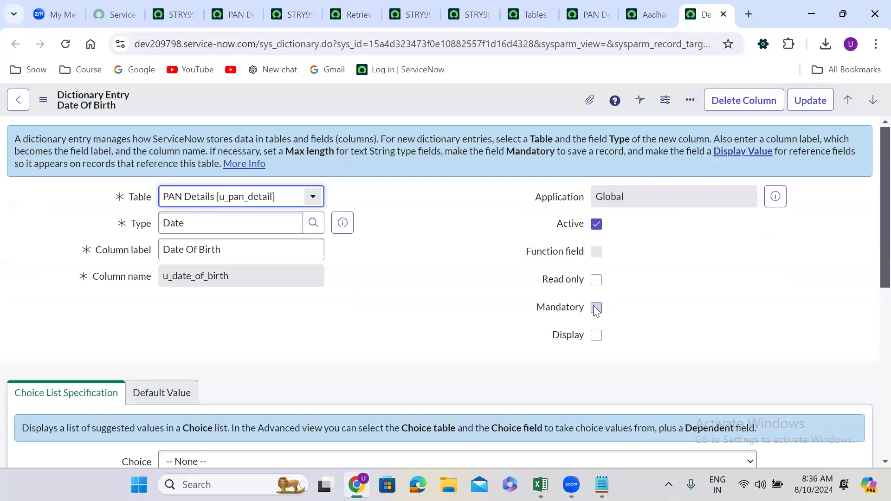
click(596, 308)
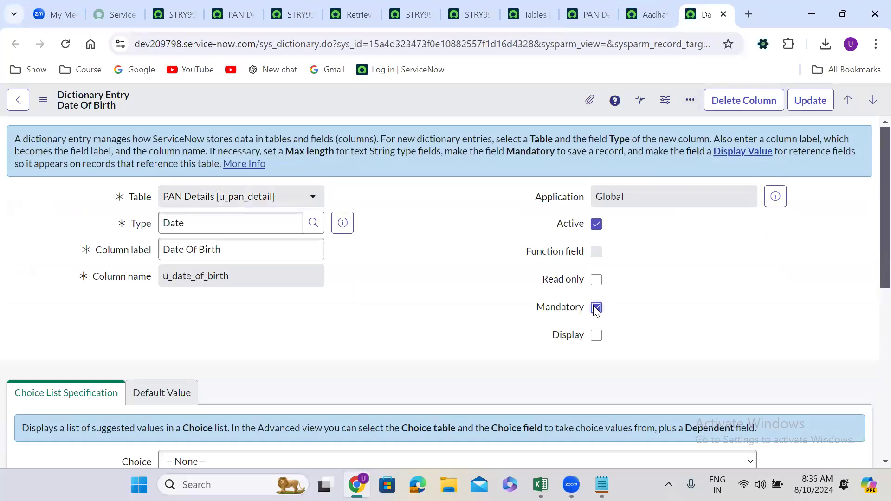
right_click(452, 95)
click(478, 105)
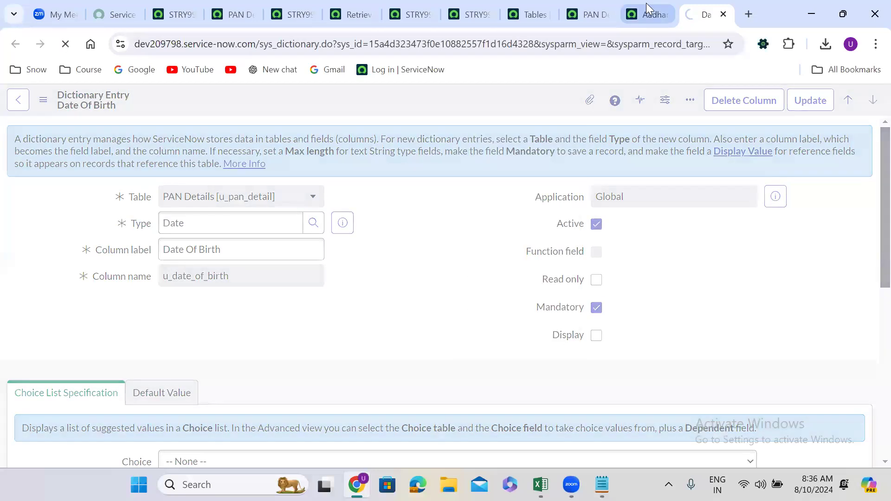
click(645, 3)
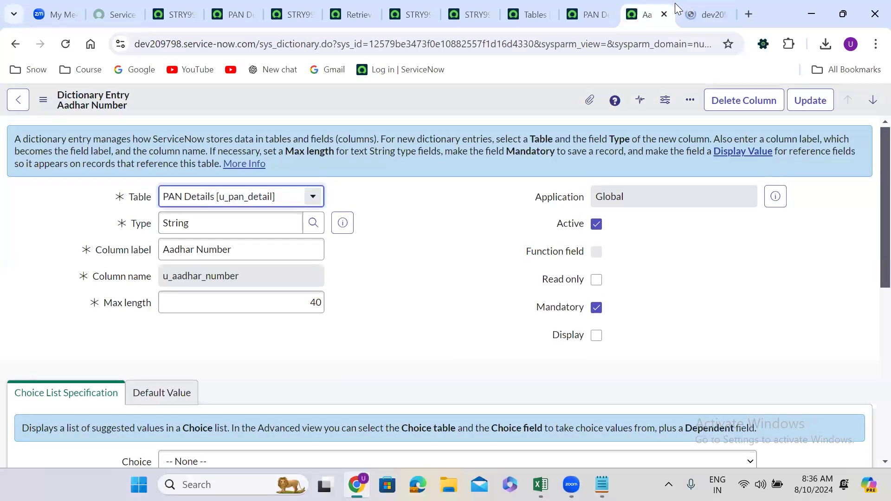
click(703, 7)
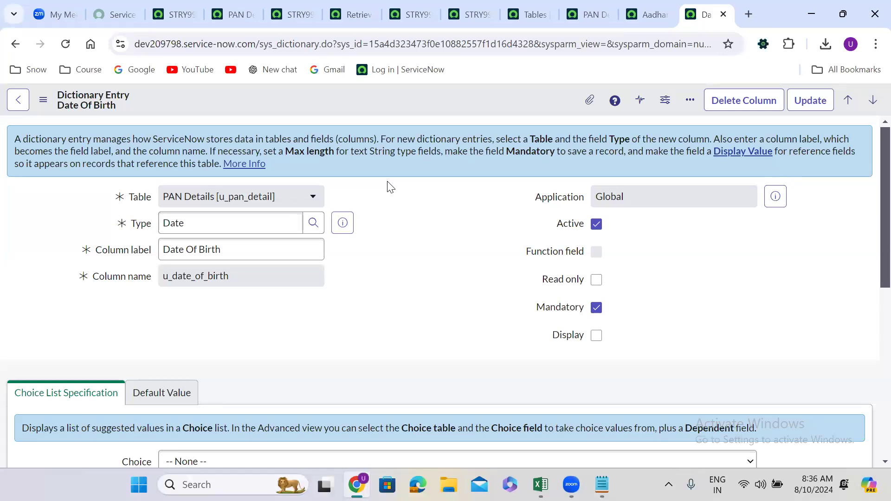
Create a local update set named STRY9999.UG.Create Table.03 on dev222236 and make it the current one
click(175, 7)
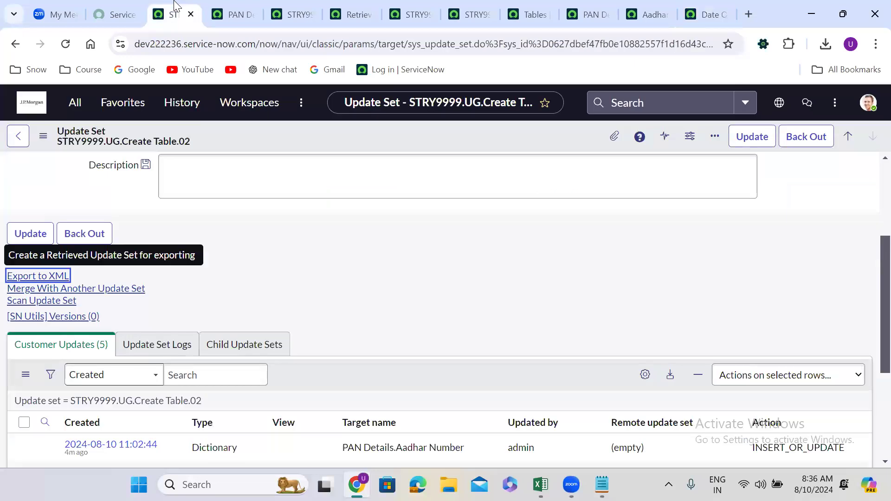
click(74, 104)
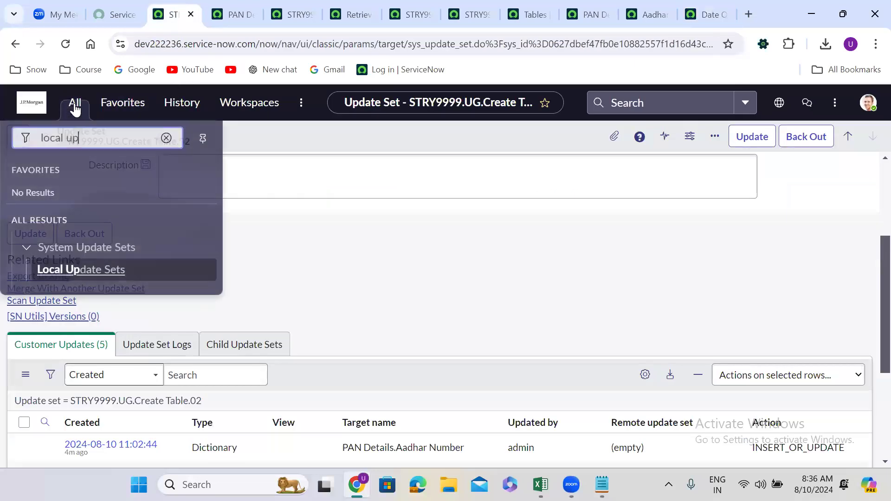
click(93, 271)
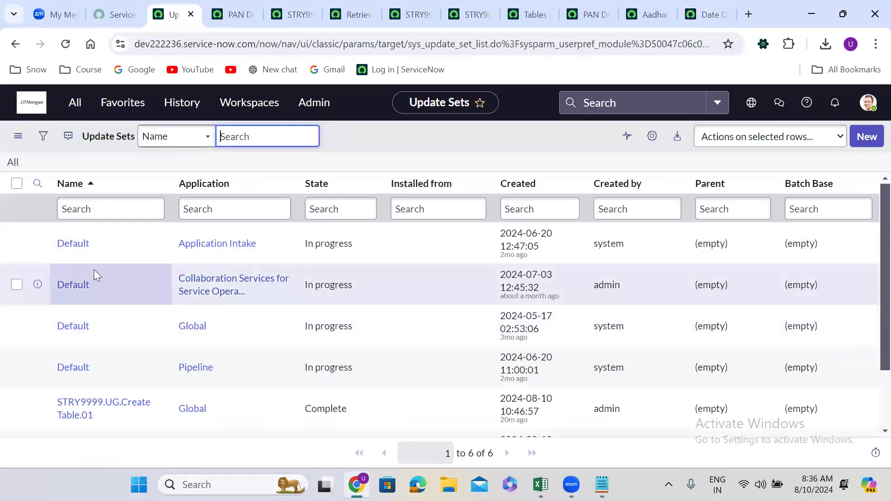
click(865, 137)
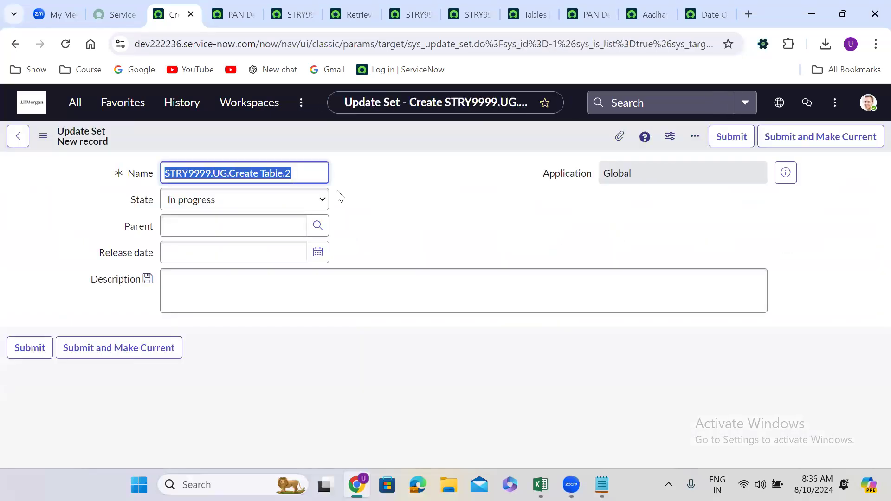
click(301, 170)
key(BackSpace)
text(03)
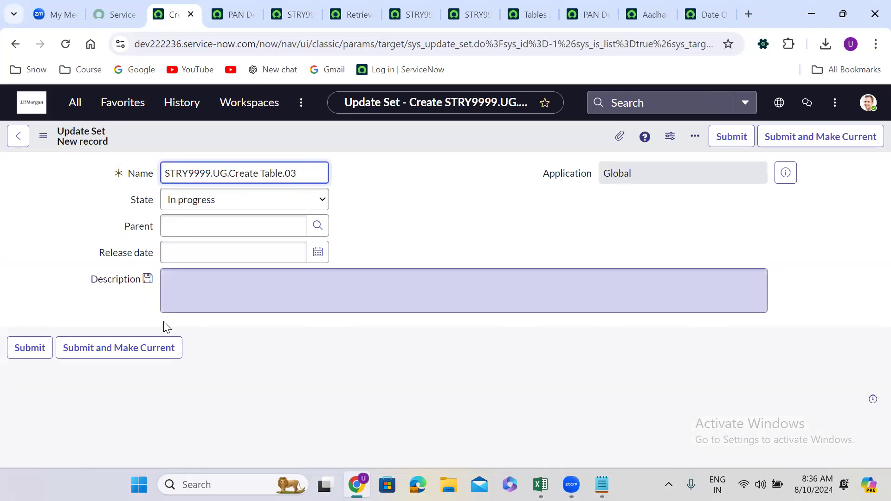
click(109, 348)
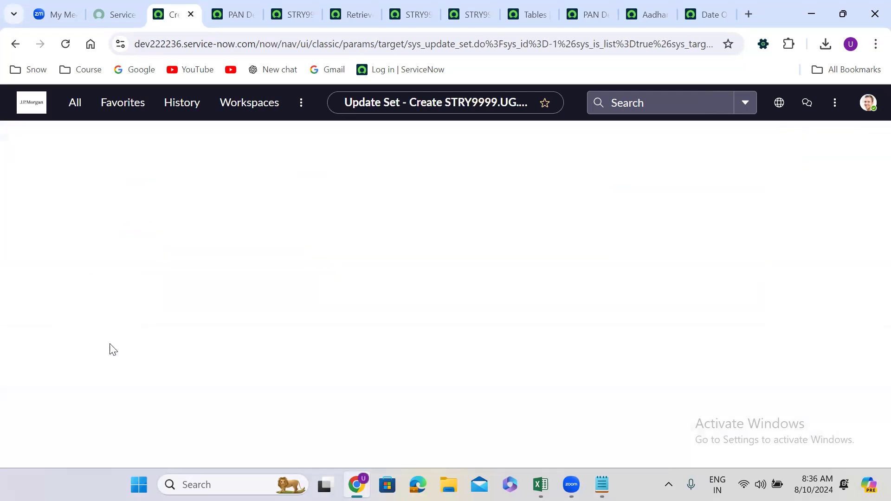
From the PAN Details table on dev222236, open the Aadhar Number and Date Of Birth dictionary entries in separate browser tabs
click(231, 14)
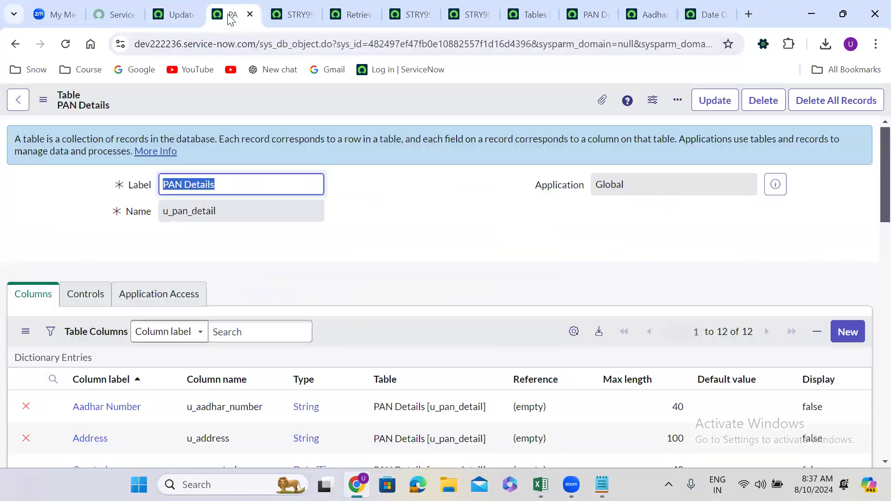
click(336, 254)
scroll(335, 254, down, 3)
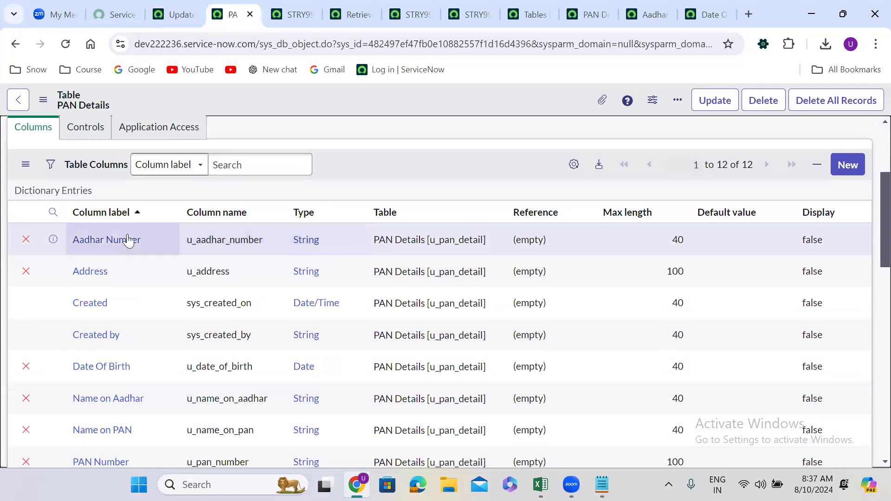
right_click(53, 241)
click(93, 255)
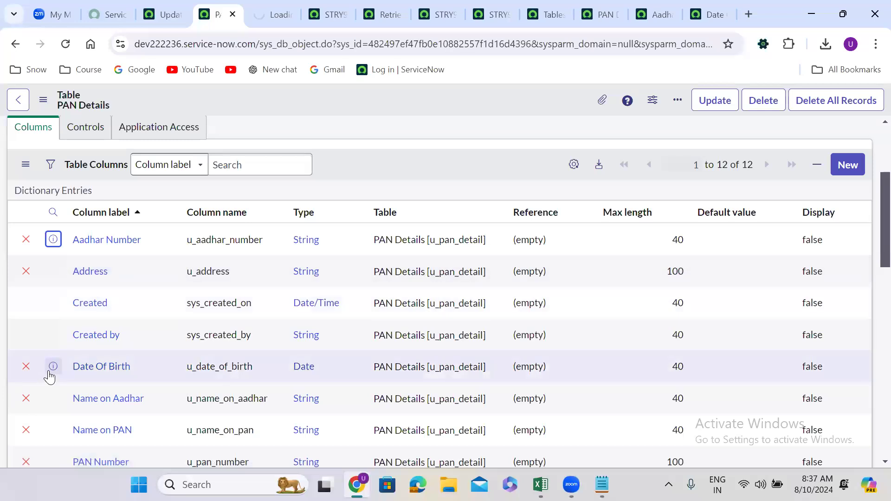
right_click(53, 366)
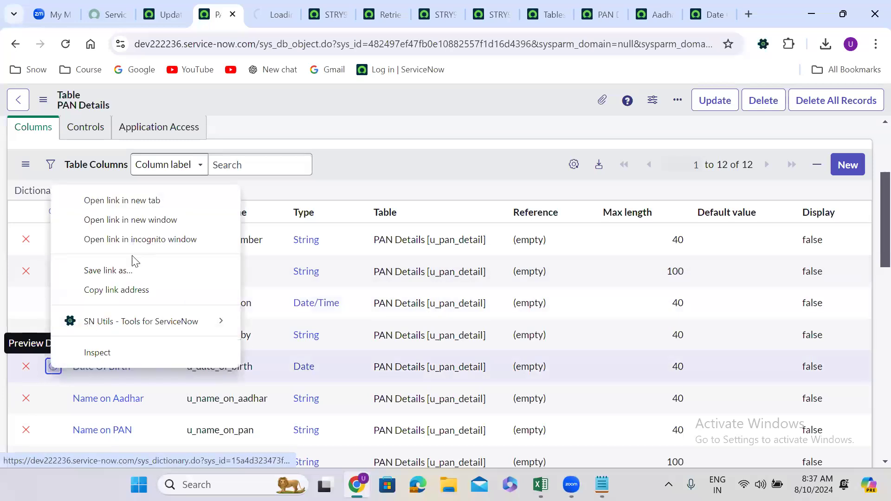
click(119, 200)
Make the Aadhar Number column read only in its dictionary entry on dev222236 and save the record
click(246, 11)
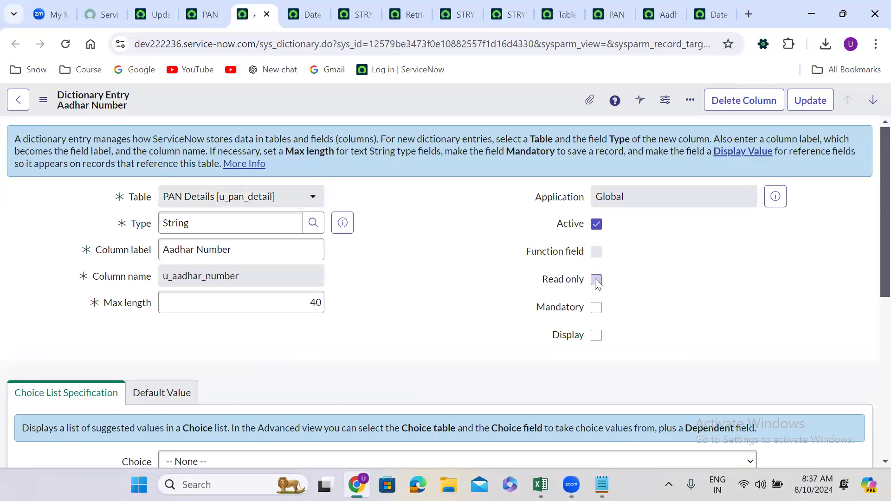
right_click(388, 104)
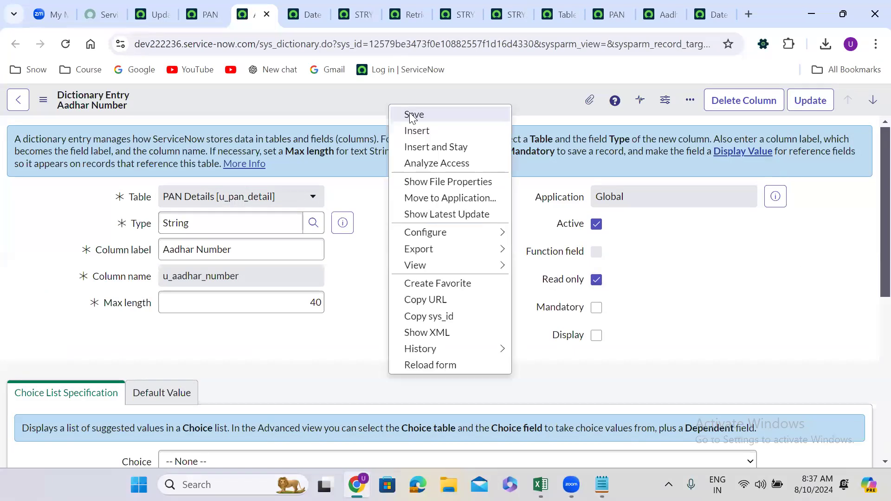
click(413, 114)
Make the Date Of Birth column read only in its dictionary entry on dev222236 and save the record
click(305, 11)
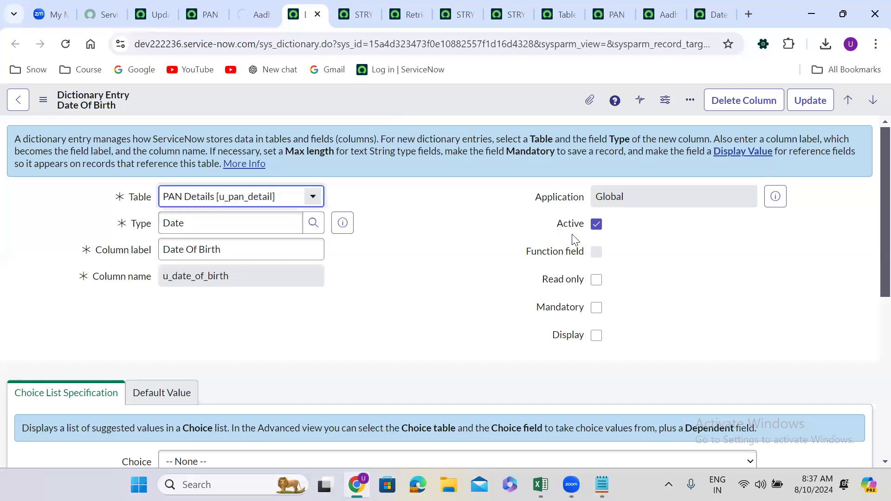
click(597, 281)
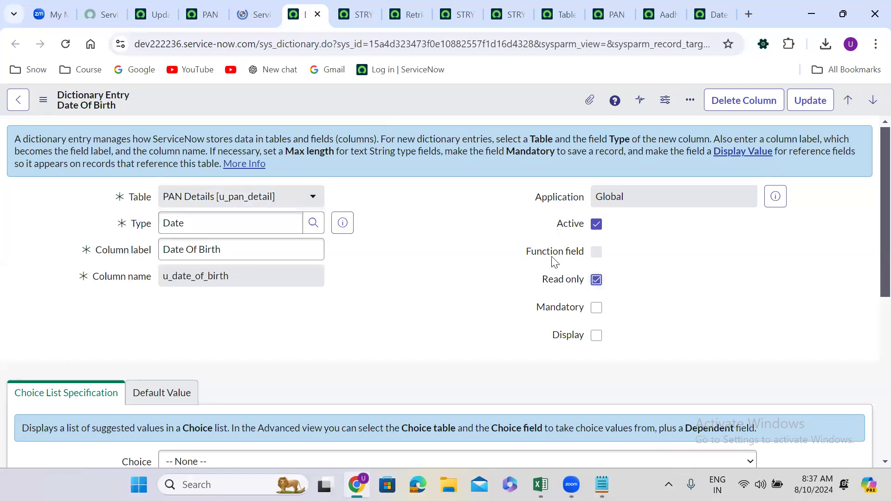
right_click(374, 95)
click(391, 105)
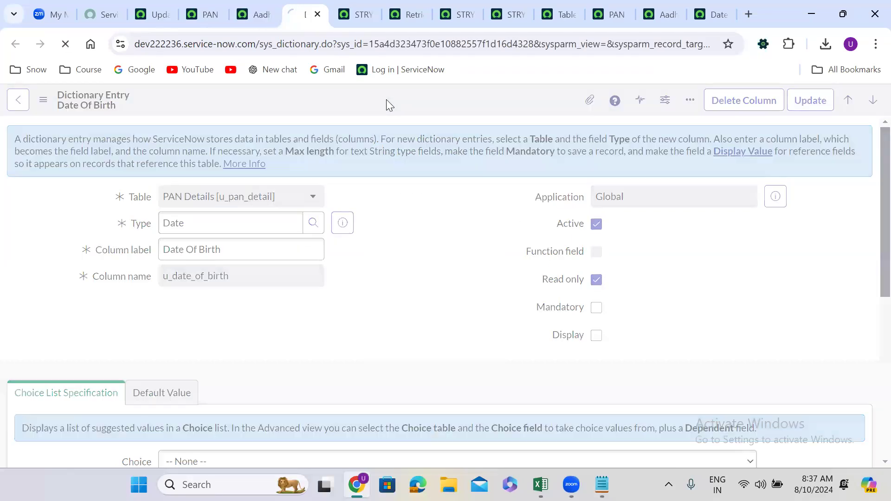
Open the update set STRY9999.UG.Create Table.03 on dev222236 and check its captured customer updates
click(157, 4)
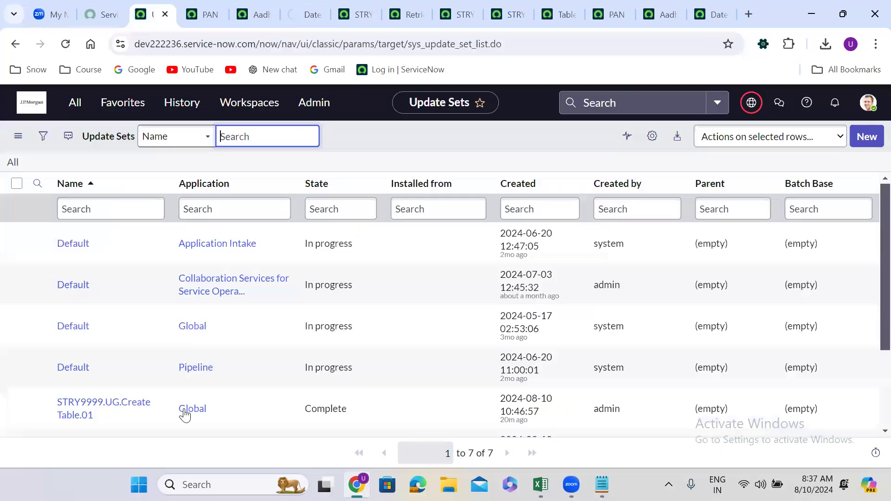
scroll(266, 388, down, 3)
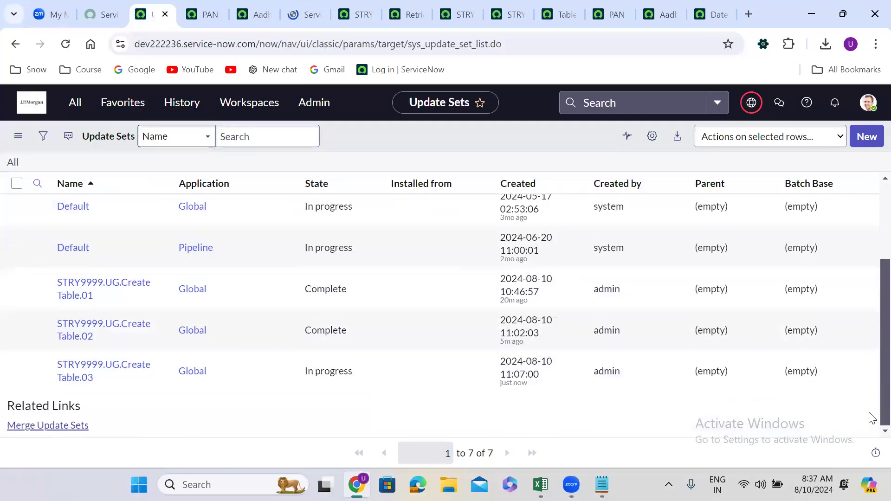
click(92, 369)
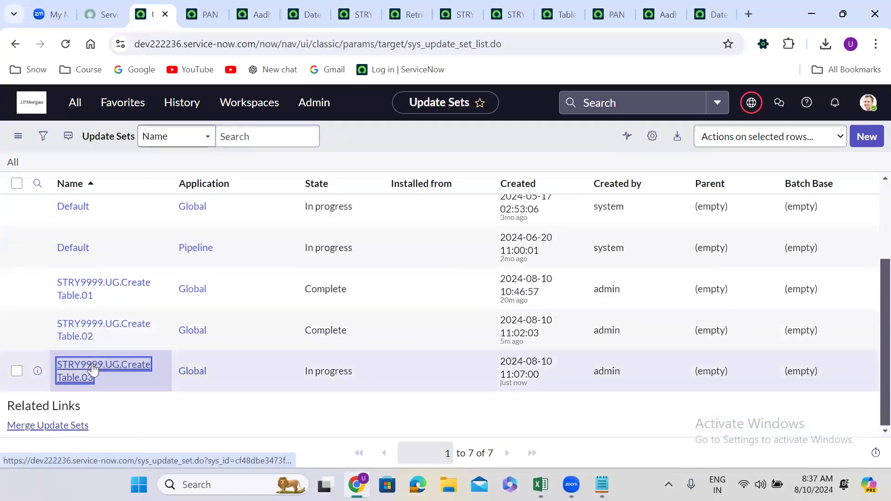
click(467, 274)
scroll(467, 272, down, 5)
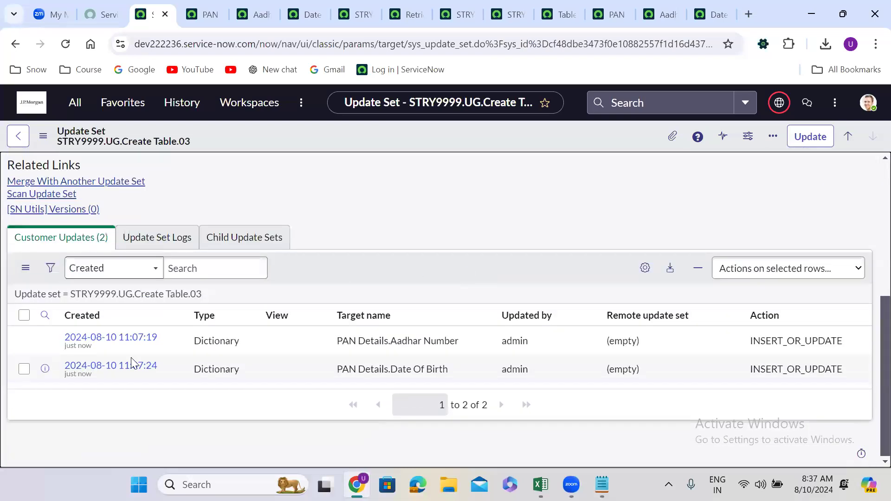
Set the state of update set STRY9999.UG.Create Table.03 to Complete and save the record
scroll(323, 233, up, 1)
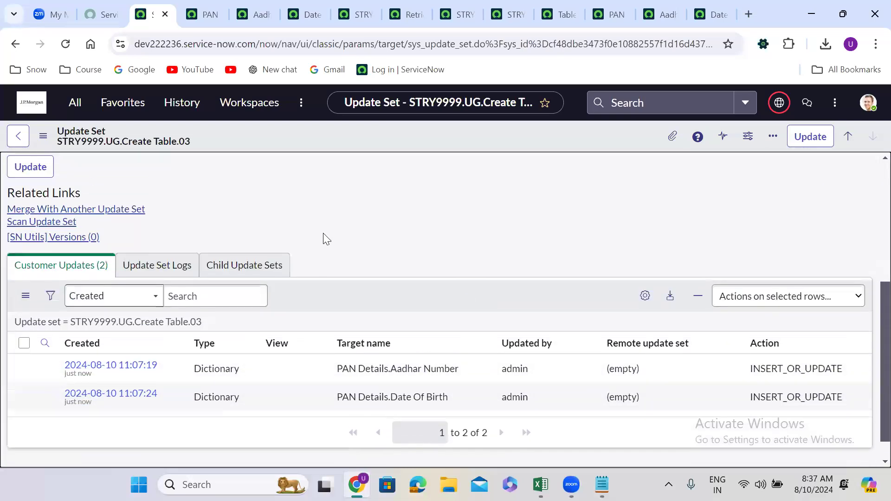
scroll(323, 233, up, 5)
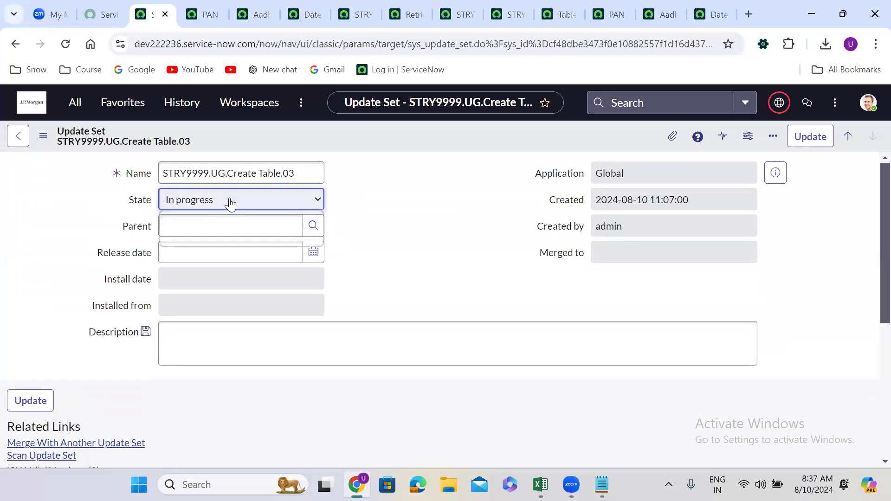
click(212, 229)
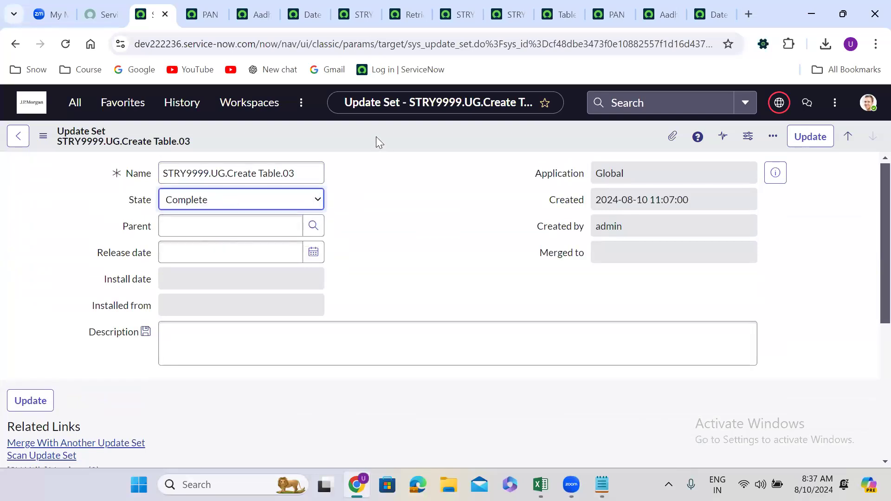
right_click(376, 137)
click(389, 144)
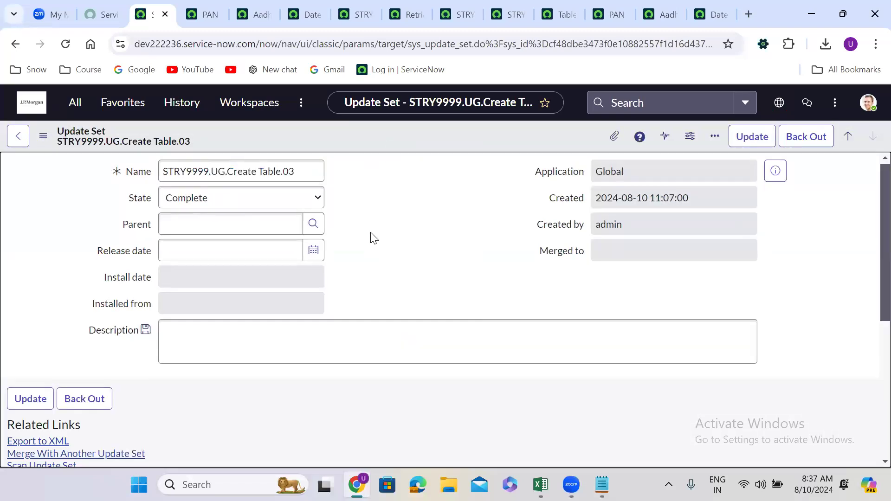
Export the completed update set to XML, save the file in Downloads, and switch to the Retrieved Update Sets list on dev209798
scroll(370, 237, down, 5)
click(46, 190)
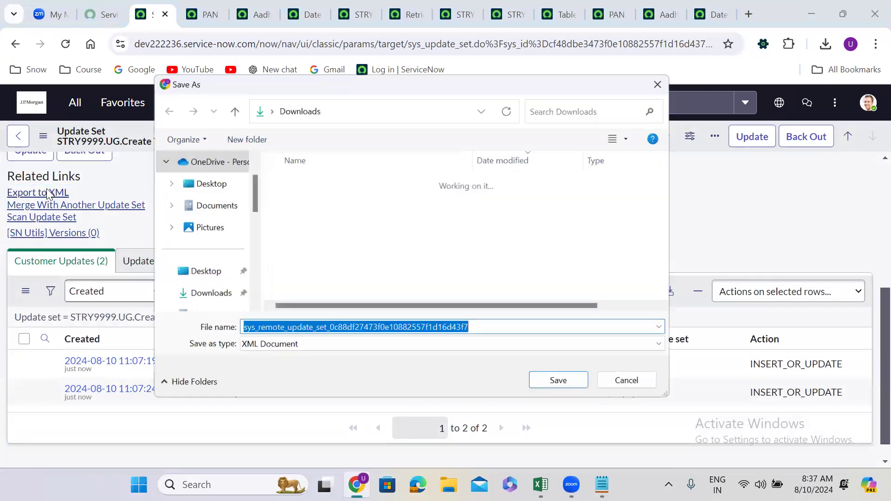
click(559, 384)
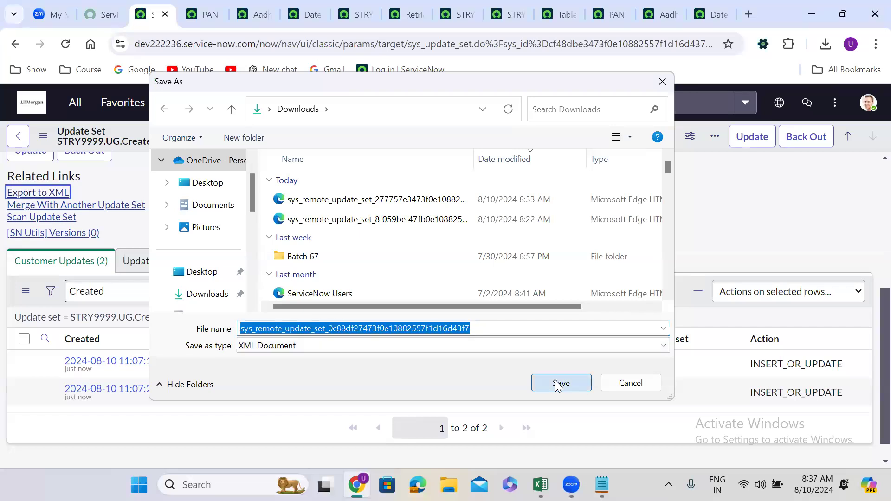
click(409, 14)
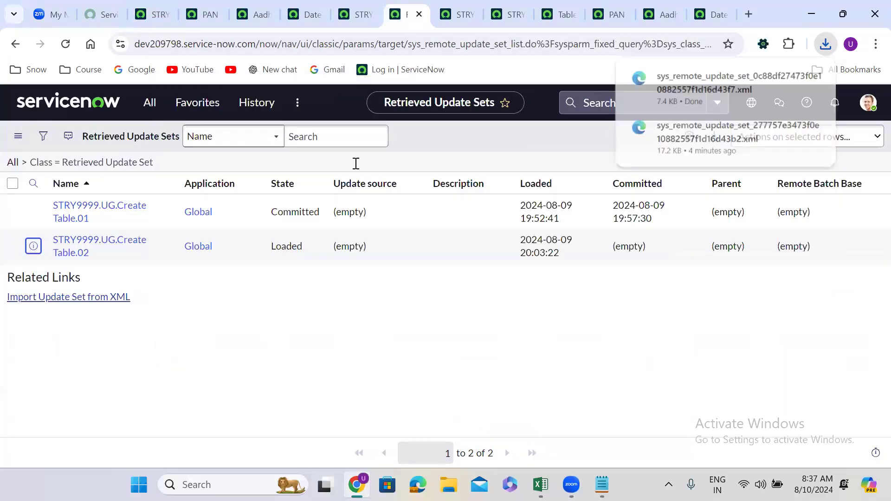
Import the XML file sys_remote_update_set_0c88df27473f0e10882557f1d16d43f7 from Downloads into the Retrieved Update Sets list on dev209798
click(250, 186)
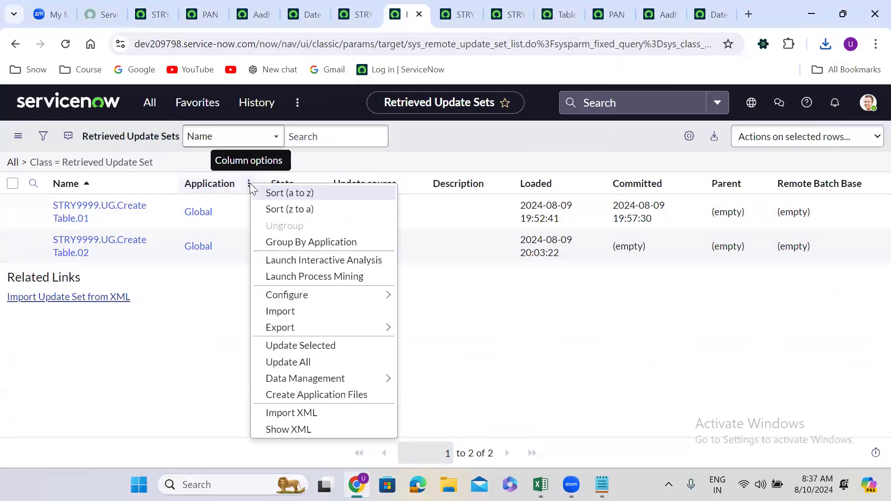
click(296, 418)
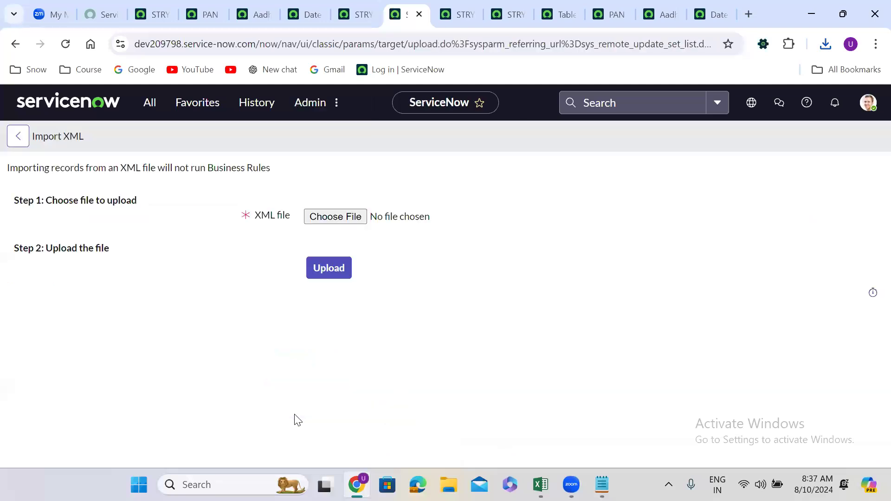
click(327, 219)
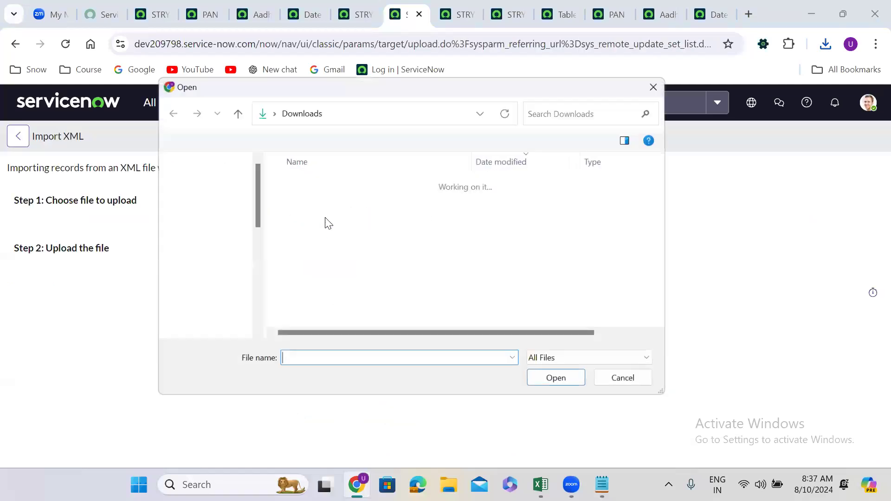
click(339, 203)
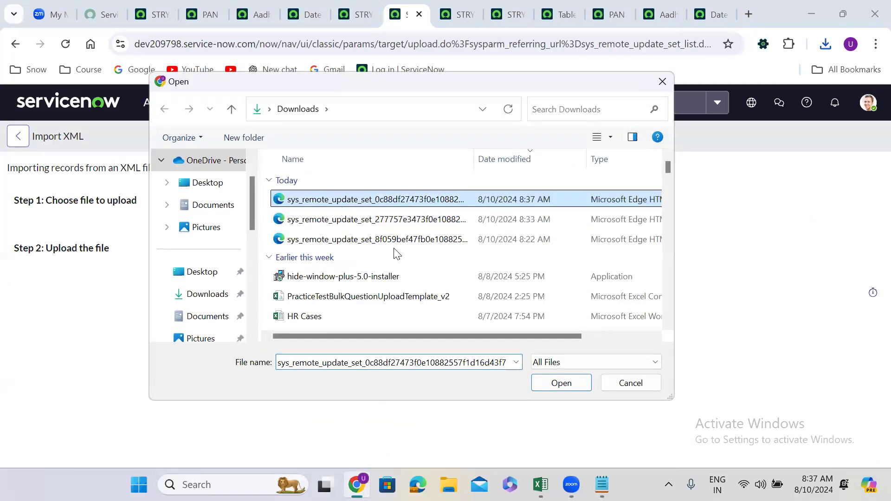
click(565, 383)
click(337, 269)
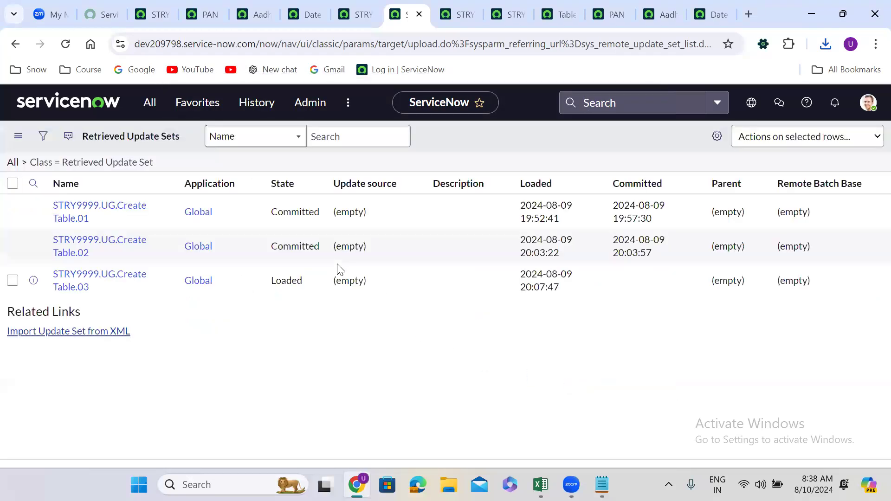
Open the retrieved update set STRY9999.UG.Create Table.03 in a separate browser tab and run its preview
right_click(32, 283)
click(104, 112)
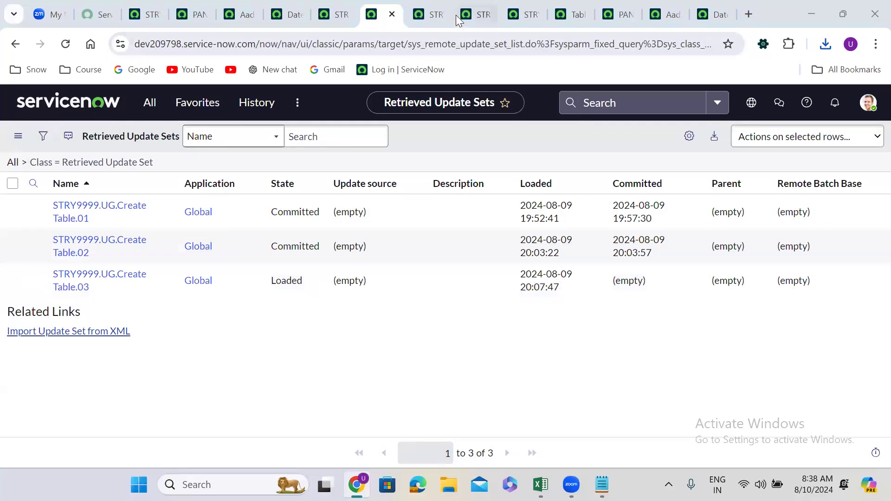
click(431, 11)
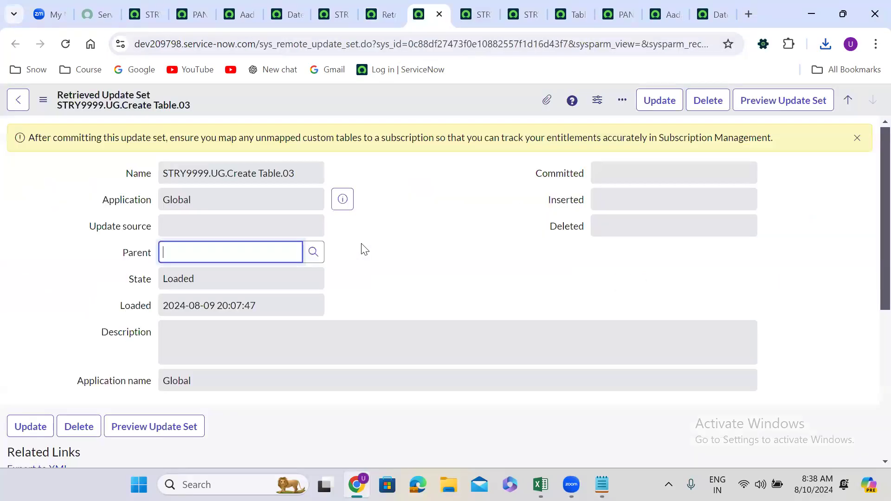
click(770, 97)
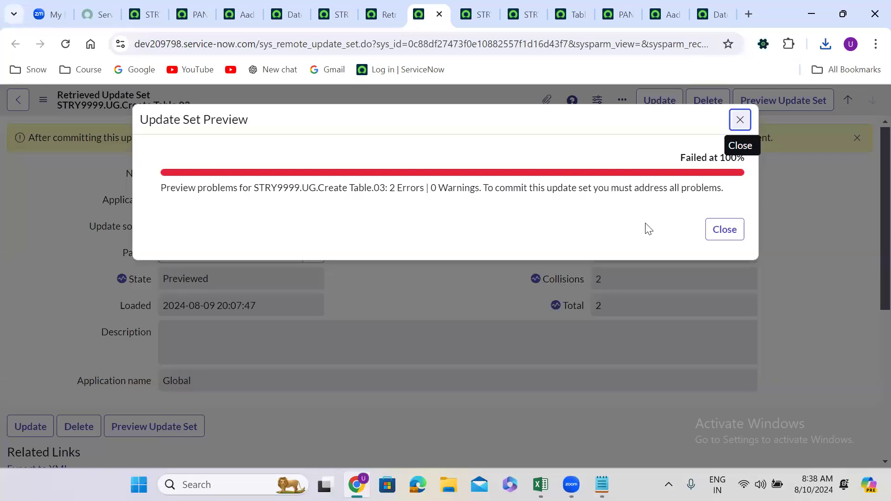
click(722, 229)
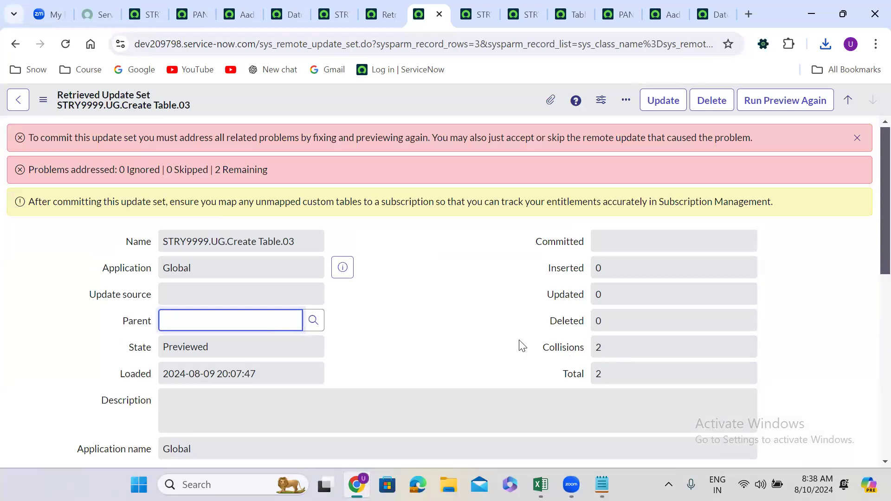
Examine the preview problems and their available actions for STRY9999.UG.Create Table.03, and check the Aadhar Number dictionary entry on dev222236
click(397, 342)
key(Down)
scroll(397, 344, down, 10)
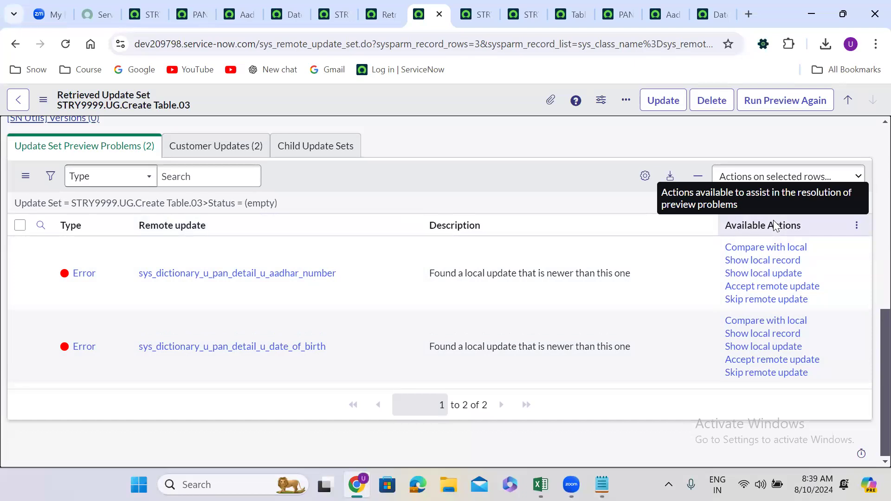
click(645, 264)
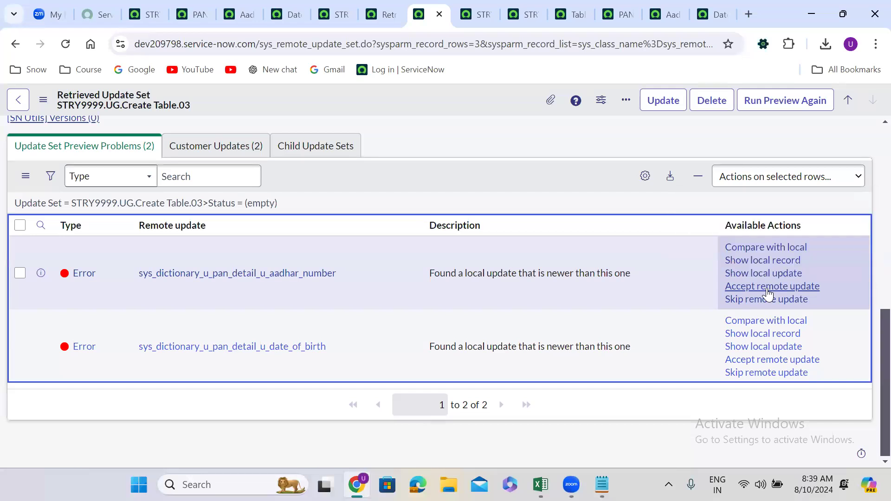
click(181, 9)
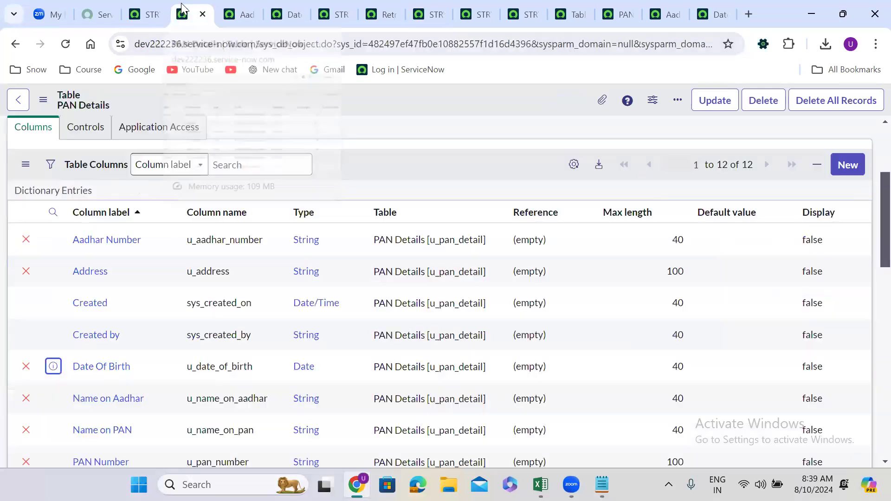
click(239, 14)
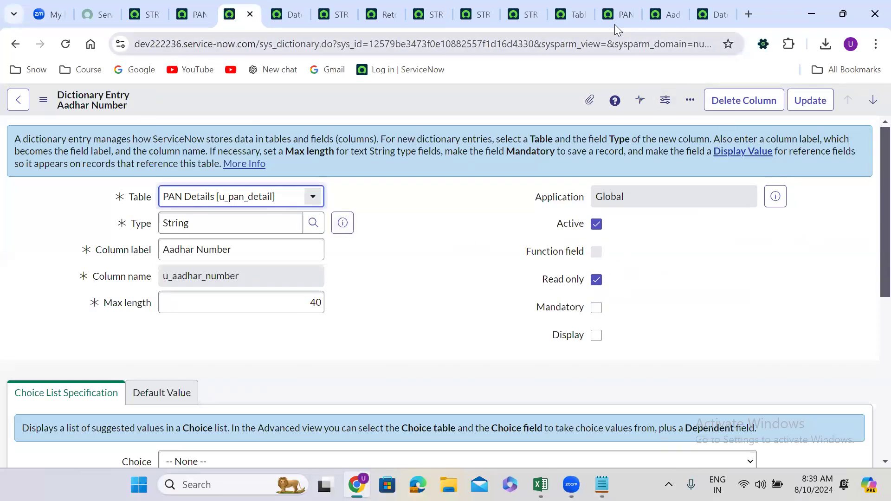
click(389, 9)
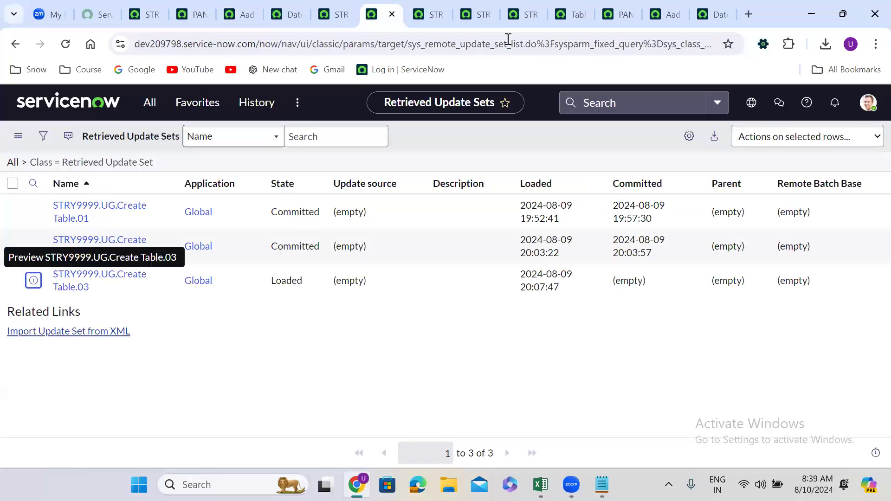
click(428, 6)
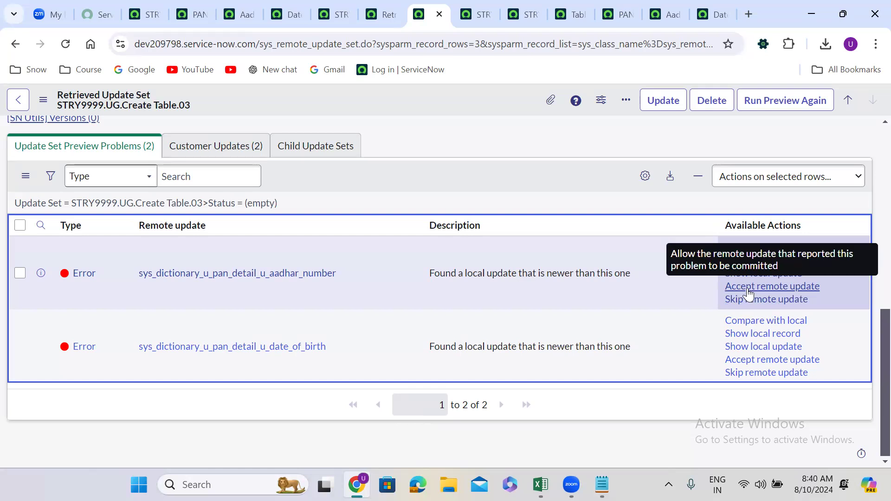
Accept the remote updates for the Aadhar Number and Date Of Birth dictionary entries in the update set's preview problems
click(757, 288)
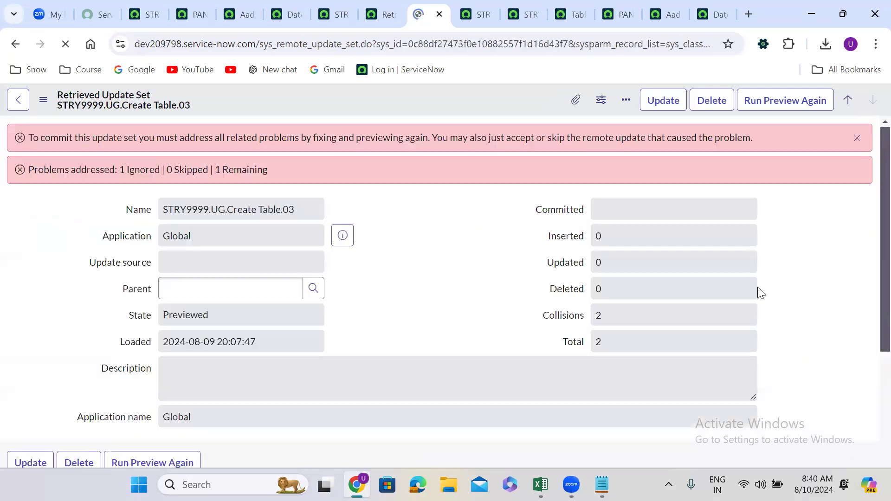
click(412, 293)
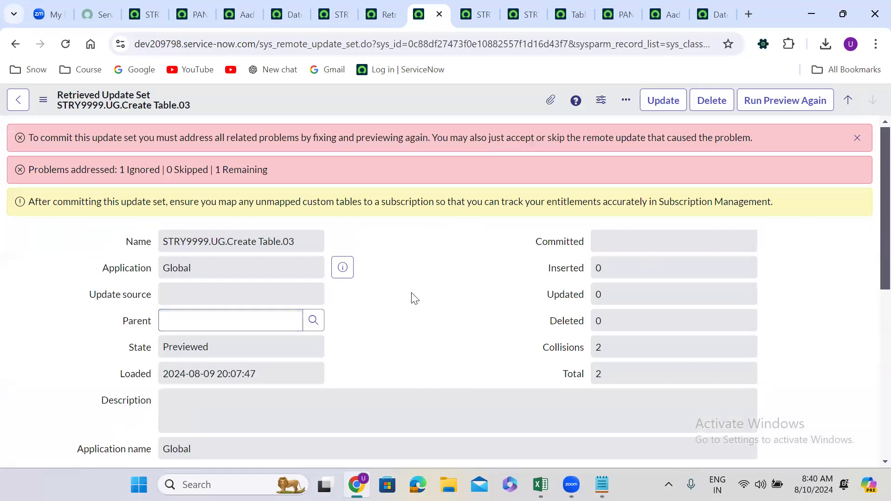
scroll(411, 297, down, 7)
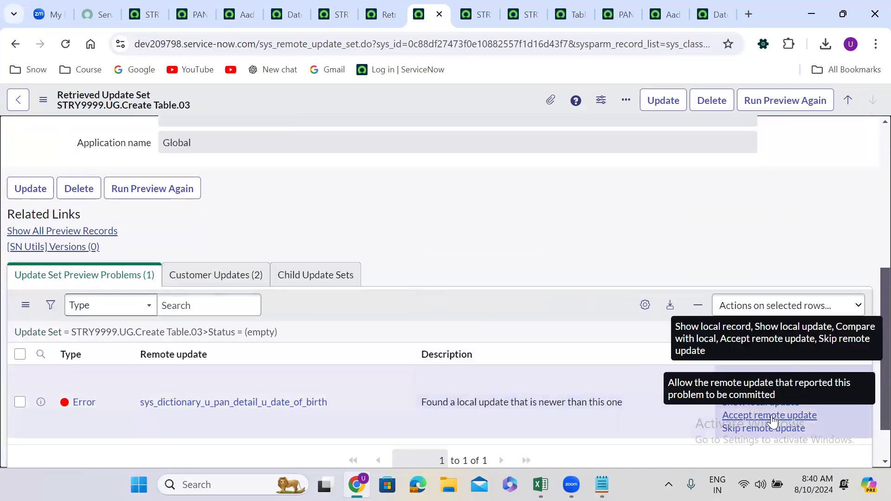
click(771, 416)
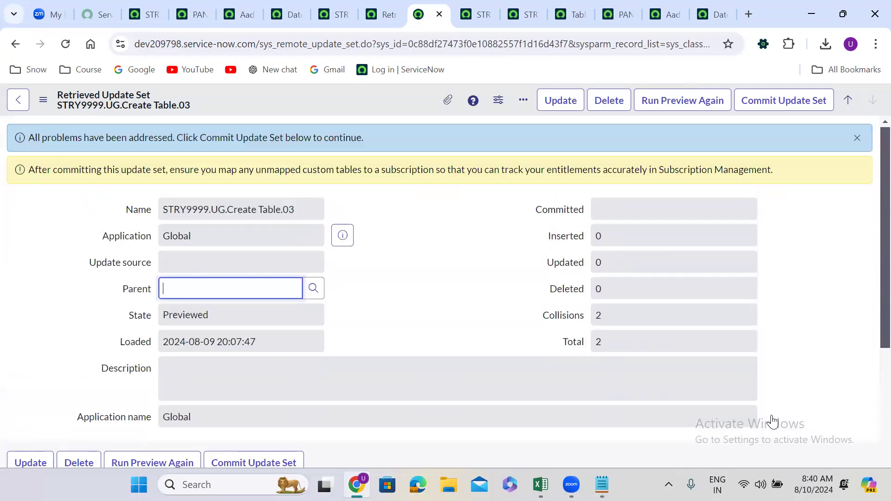
Commit the update set STRY9999.UG.Create Table.03 on dev209798 and close the commit dialog
click(373, 273)
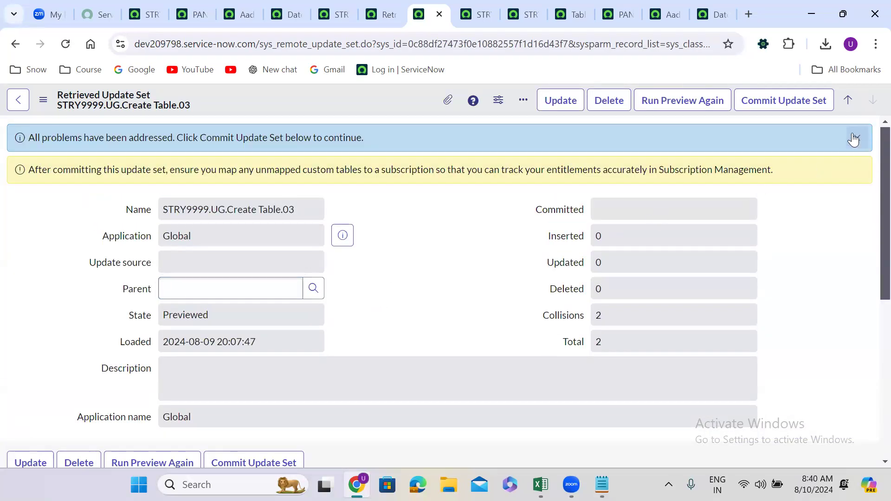
click(790, 108)
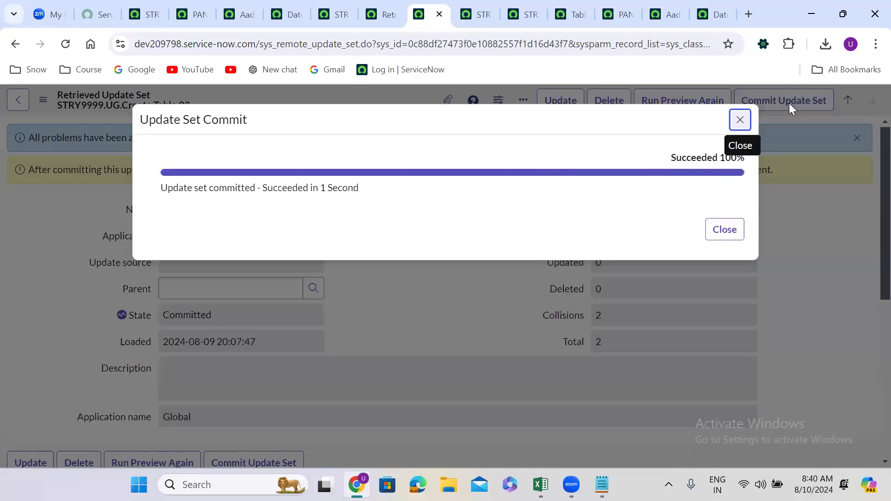
click(727, 227)
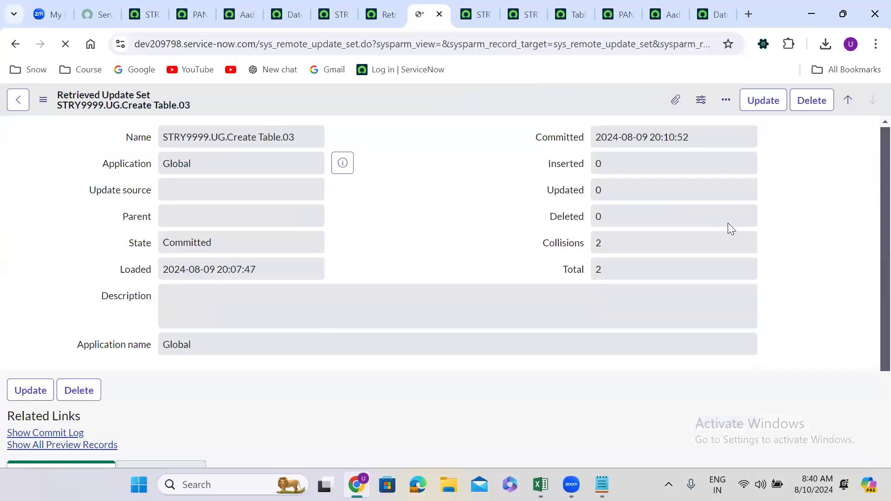
click(444, 192)
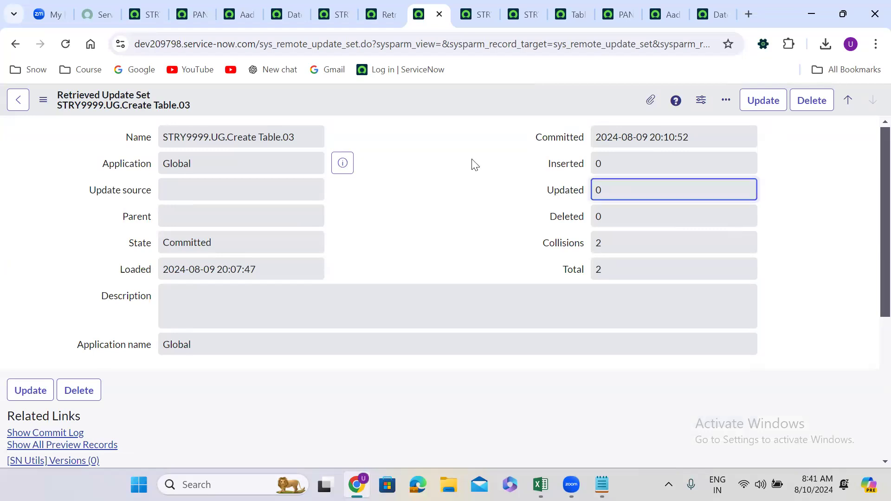
Check the Read only and Mandatory settings of the Aadhar Number and Date Of Birth dictionary entries on dev209798
click(471, 6)
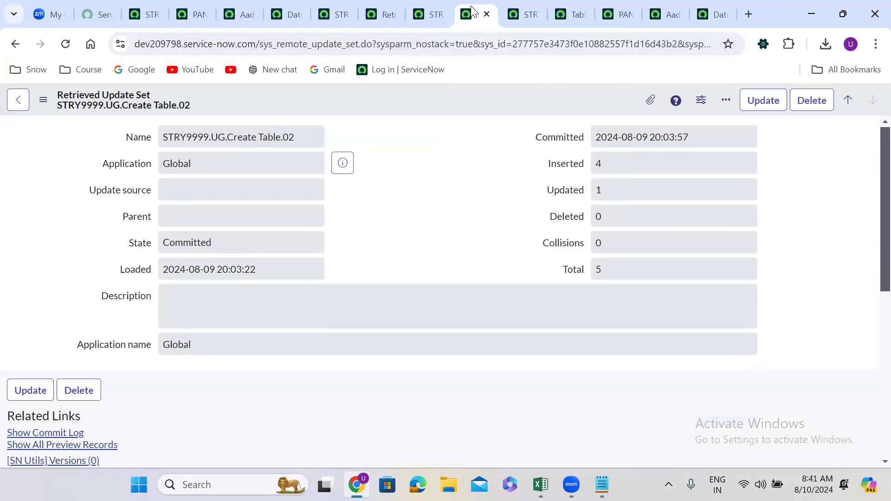
click(673, 7)
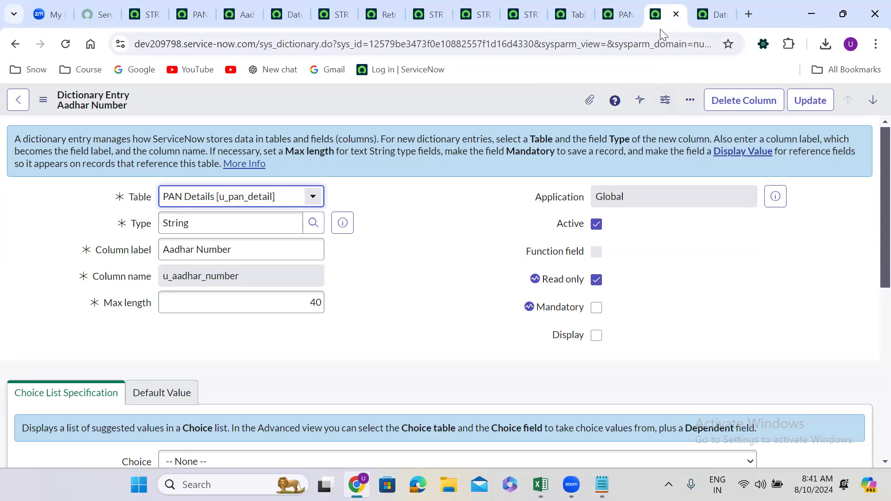
click(714, 14)
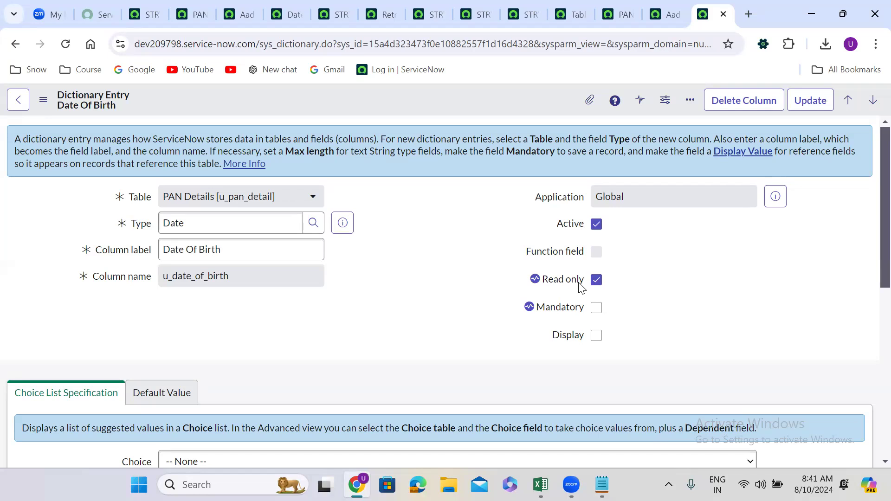
click(382, 6)
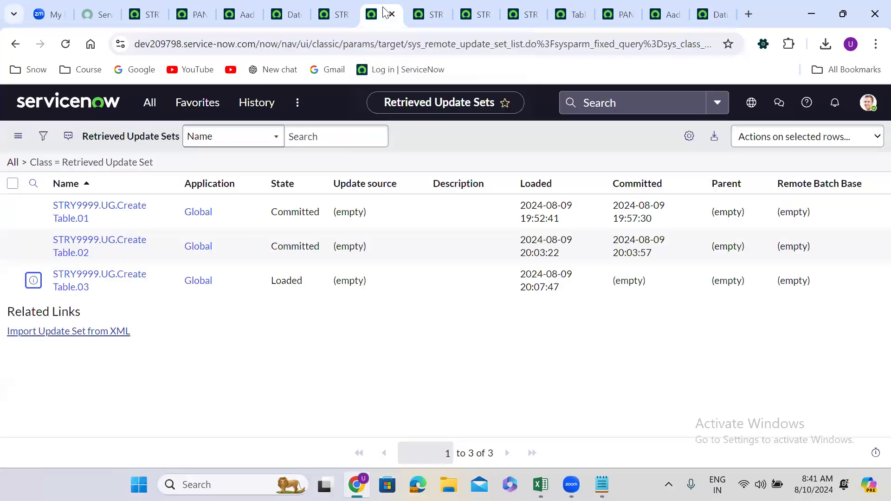
click(431, 14)
Switch to the Notepad notes and add the heading "Update Errors --" below the prod instance URL
key(alt+Tab)
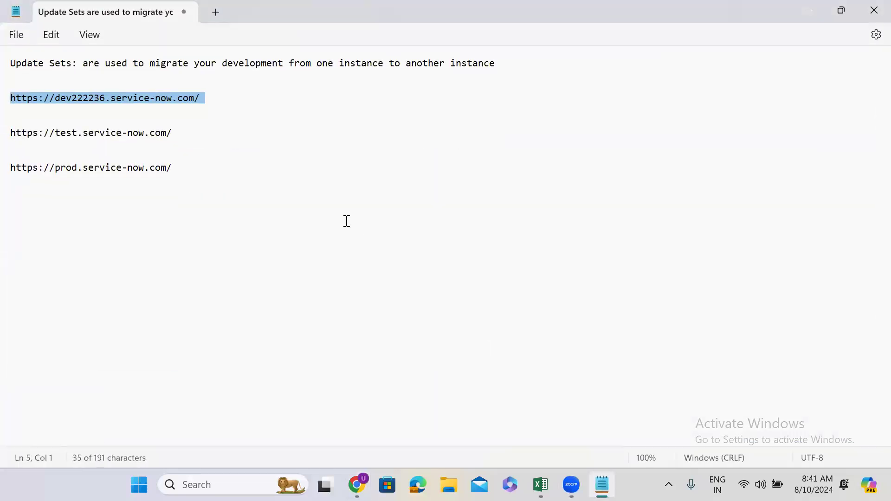
click(220, 167)
key(Return)
key(Return)
key(Return)
text(Update Errors --)
List "Accept Remote Update" and "Skip Remote Update" on separate lines below the Update Errors heading
key(Return)
key(Return)
key(Return)
text(Accepr)
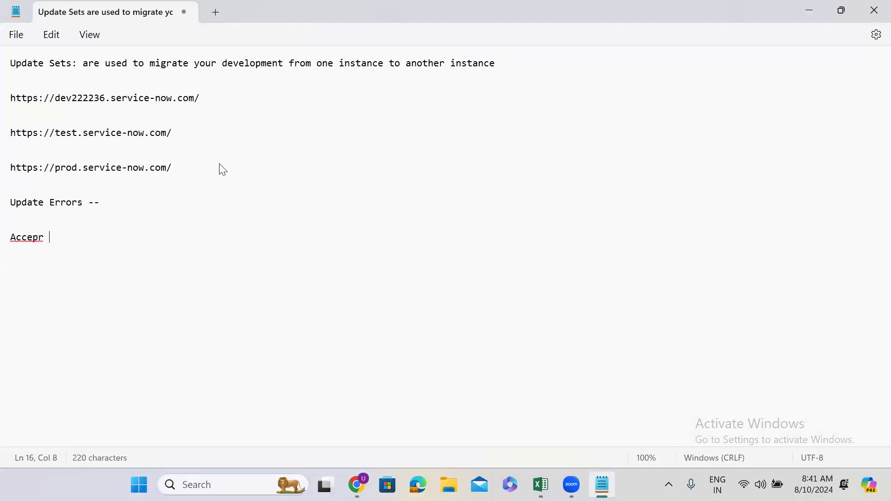
key(BackSpace)
key(BackSpace)
text(t Remote Update)
key(Return)
text(Ski)
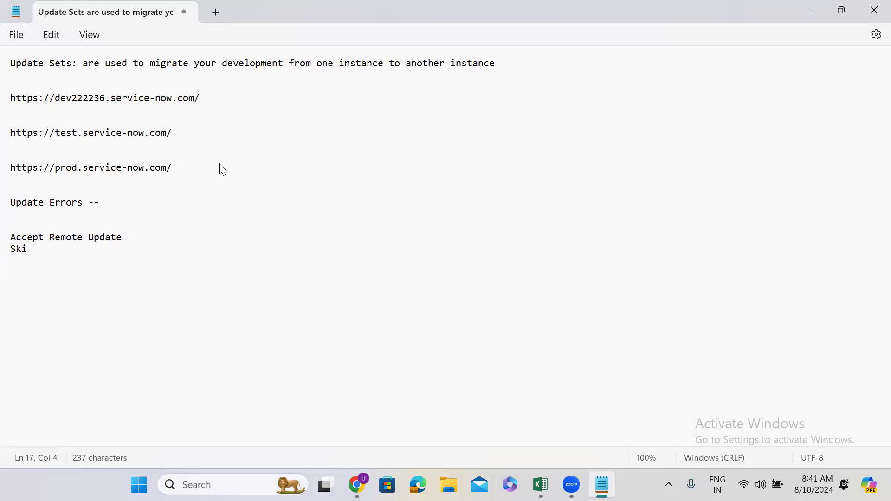
text(p Remo)
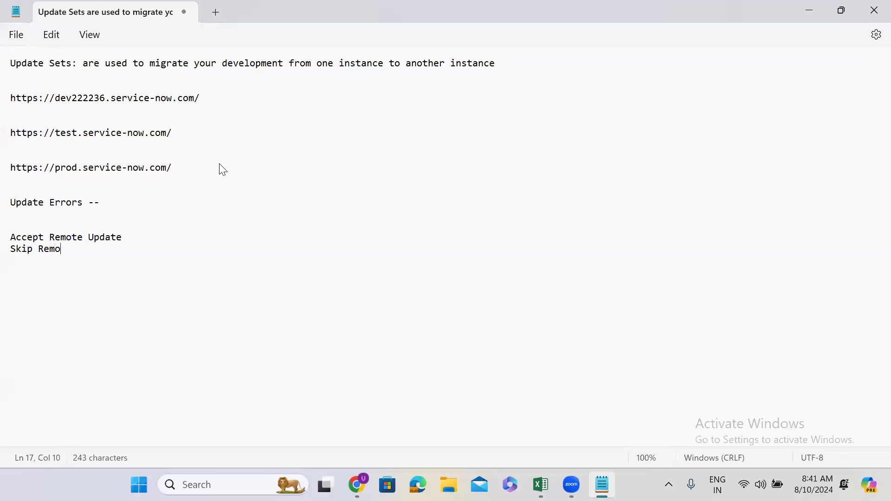
text(te Update)
key(Return)
key(Return)
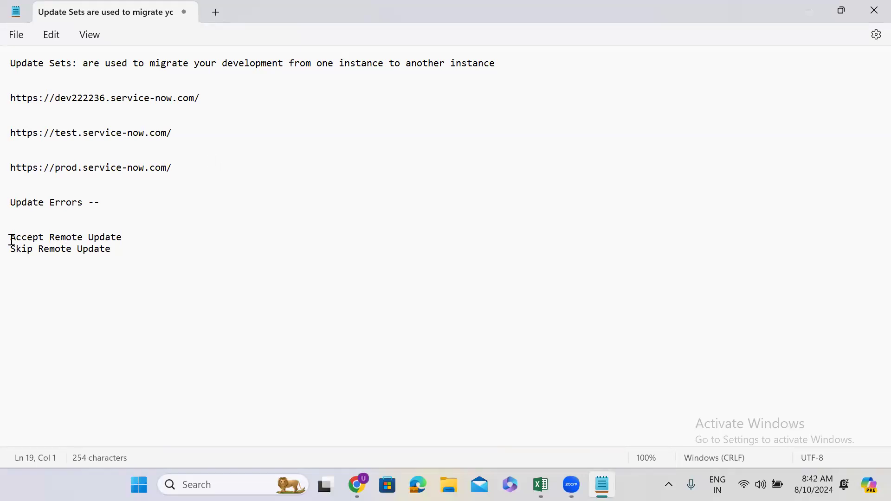
drag(11, 238, 125, 238)
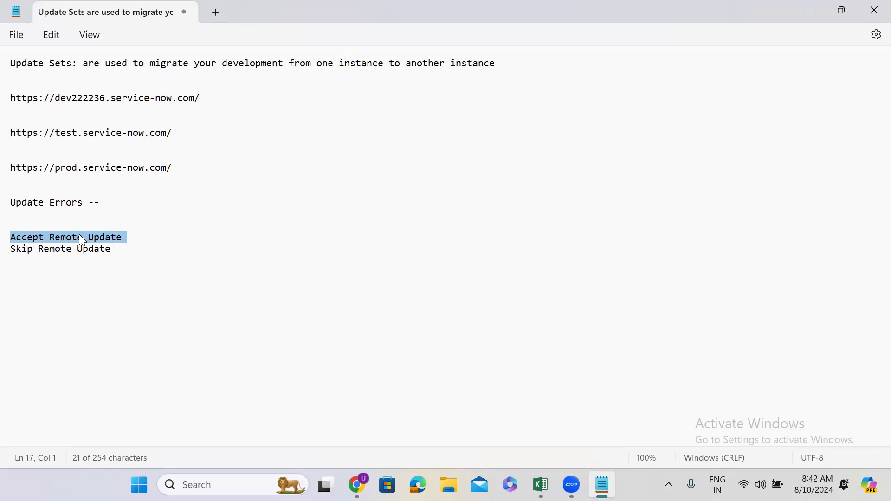
click(113, 250)
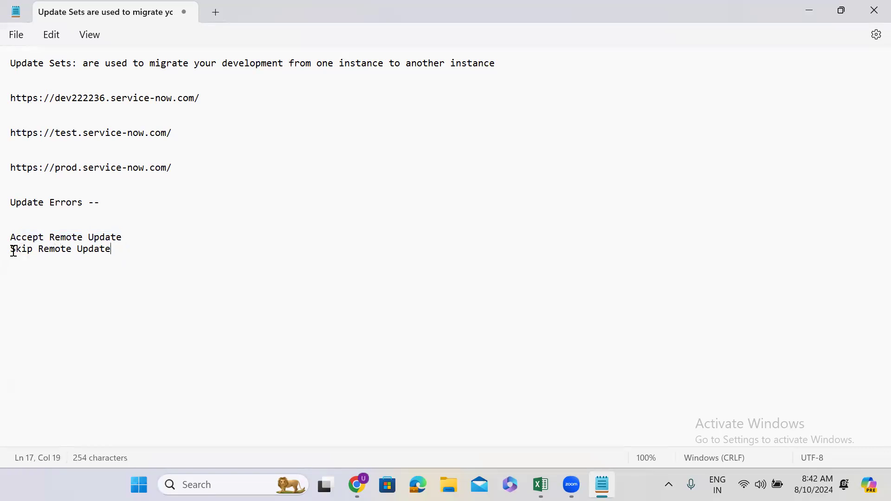
Change the Update Errors heading in the notes to "Update Set Preview Errors --"
drag(10, 253, 112, 249)
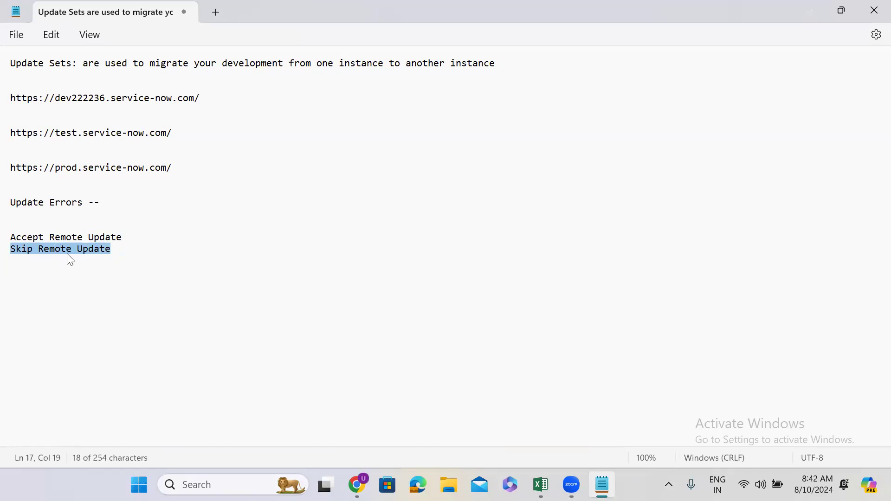
click(45, 203)
text(Set )
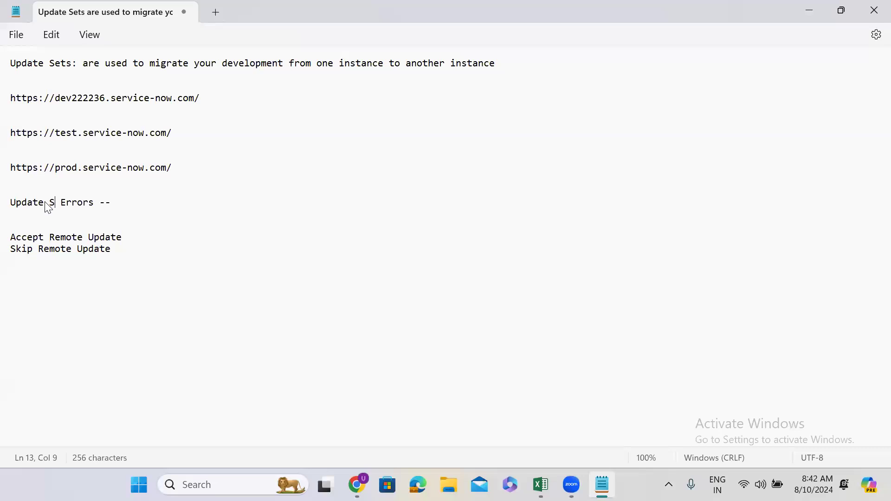
text(Preview)
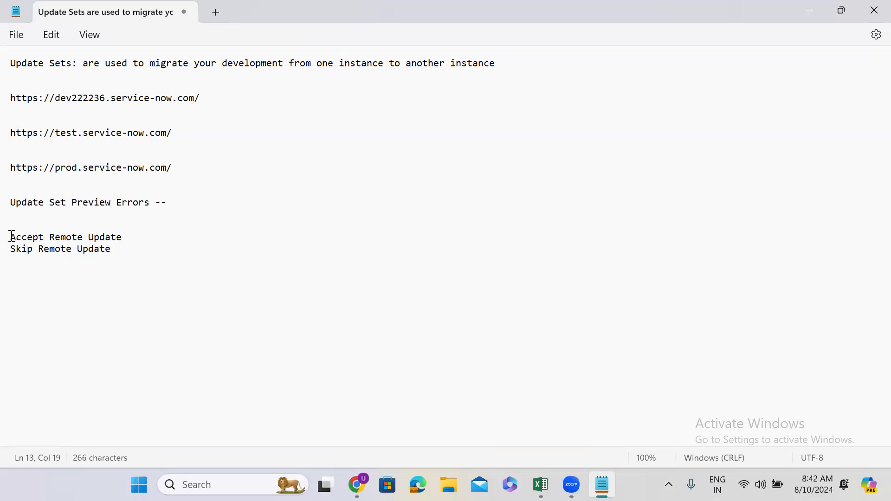
drag(11, 237, 136, 258)
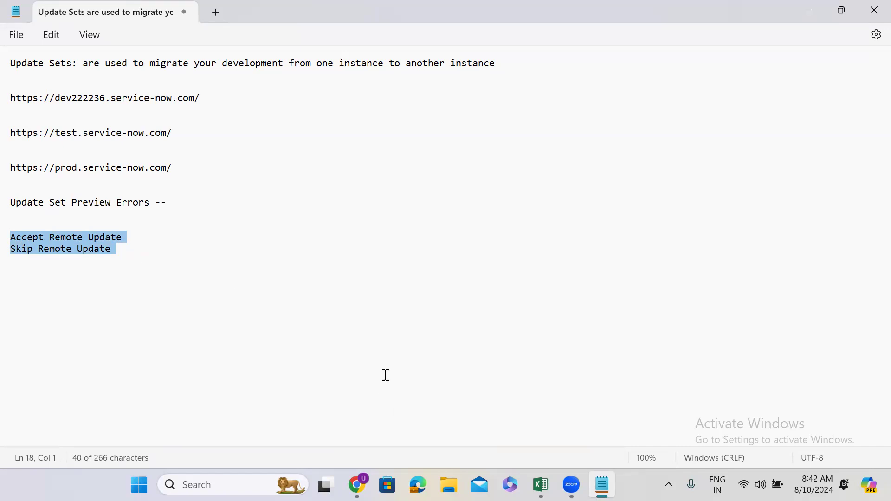
click(807, 10)
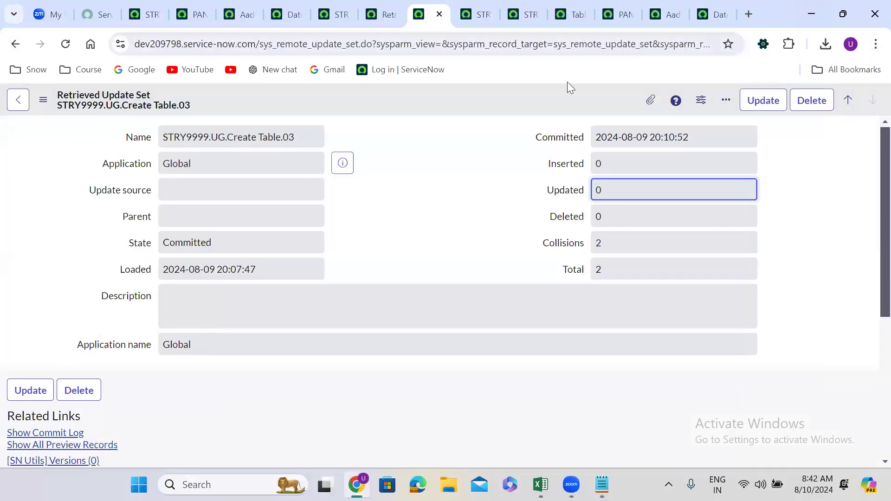
click(383, 184)
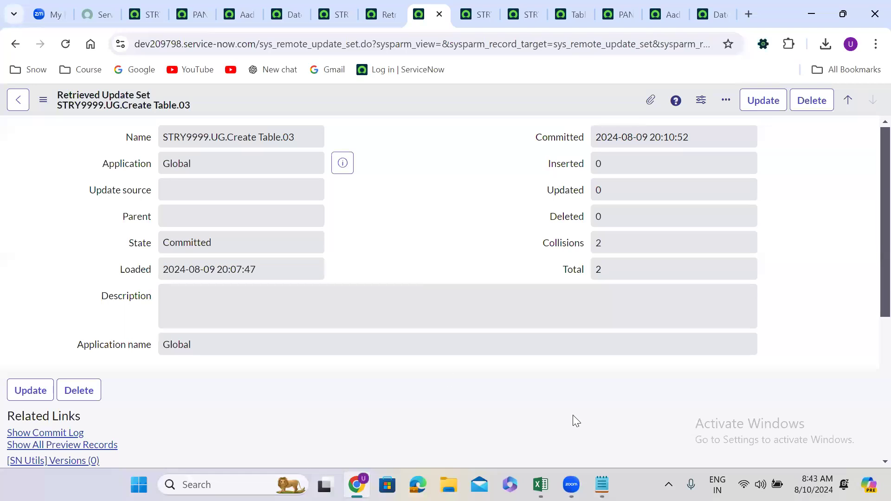
click(601, 484)
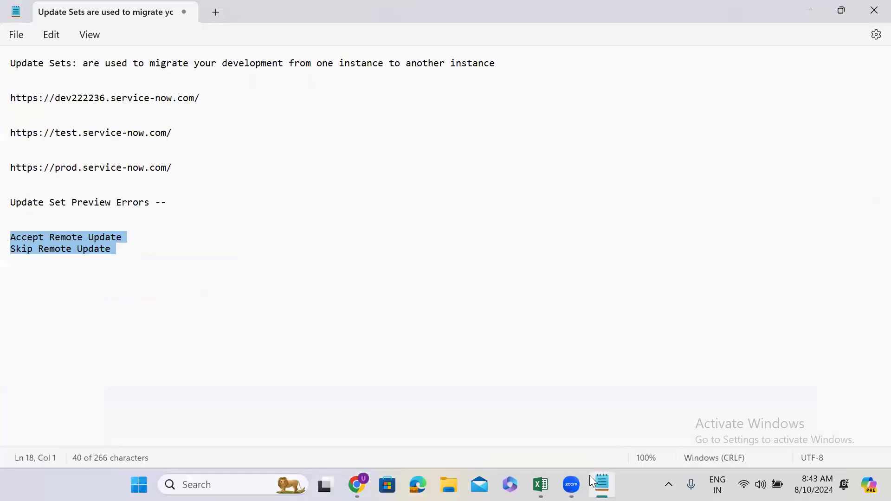
Add a long dashed separator line below the "Skip Remote Update" line, leaving one blank line between them
click(18, 271)
text(-)
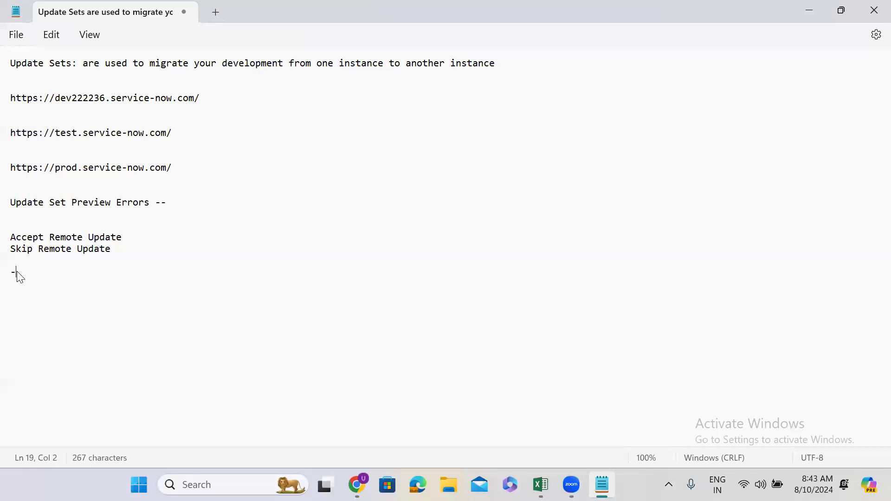
text(--------------------------------------------)
key(Return)
Insert a dashed separator line between the prod instance URL and the Update Set Preview Errors heading, and add blank lines after the lower separator
click(22, 182)
text(\)
key(Delete)
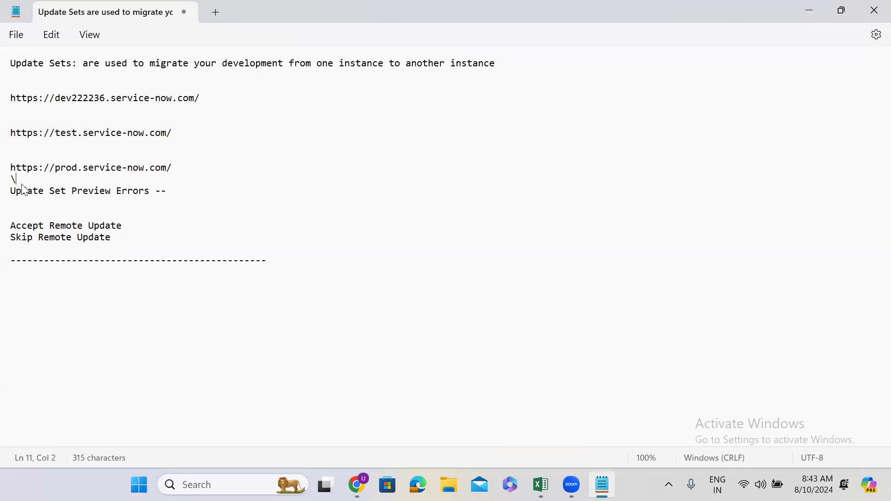
key(BackSpace)
key(Return)
text(-)
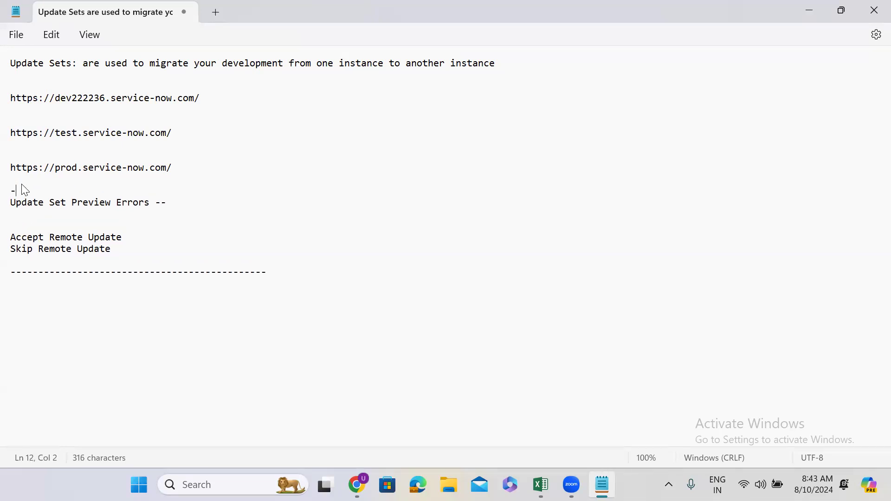
text(--------------------------------------------)
key(Return)
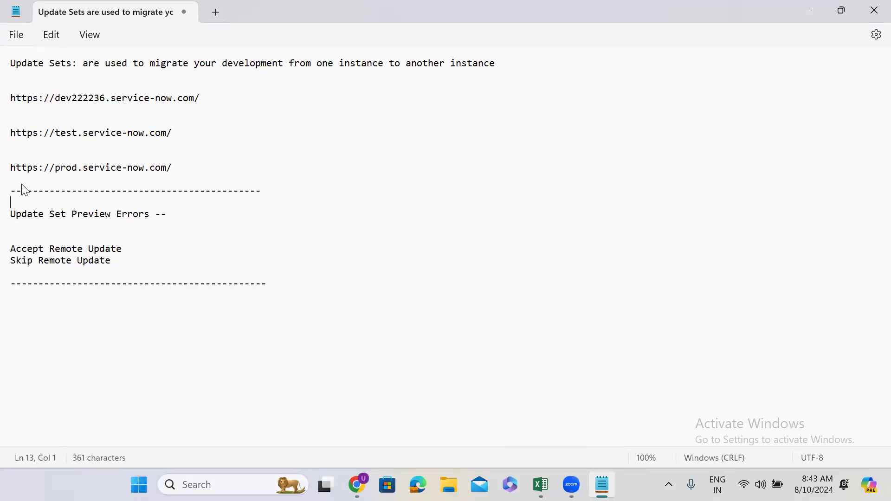
click(271, 285)
key(Return)
key(Return)
Switch to the browser, find Update Sources in the dev209798 application navigator and open its list in a new tab
click(808, 10)
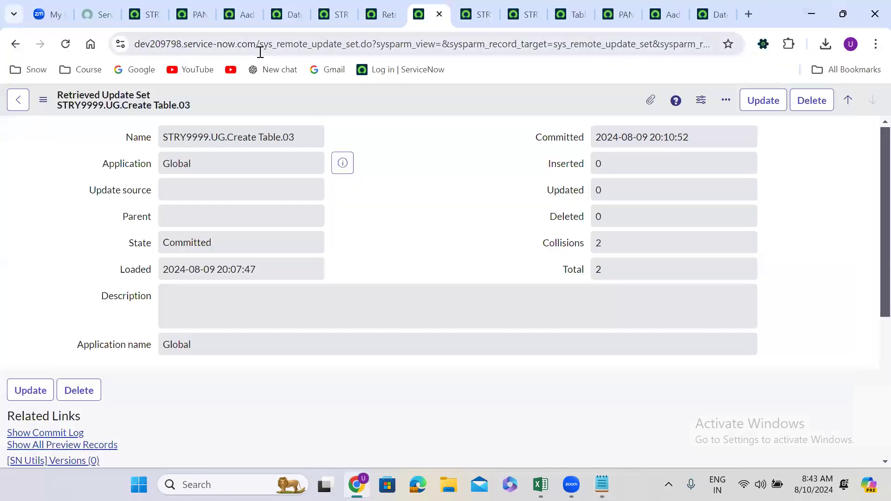
click(470, 3)
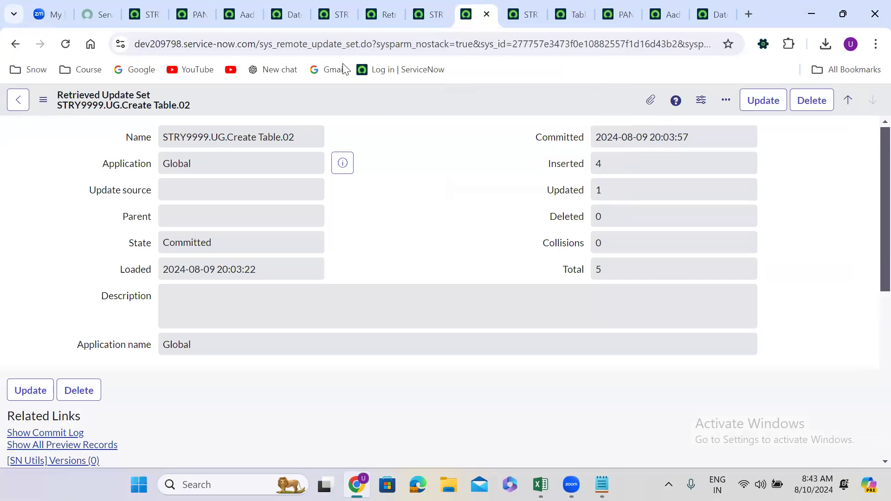
click(440, 2)
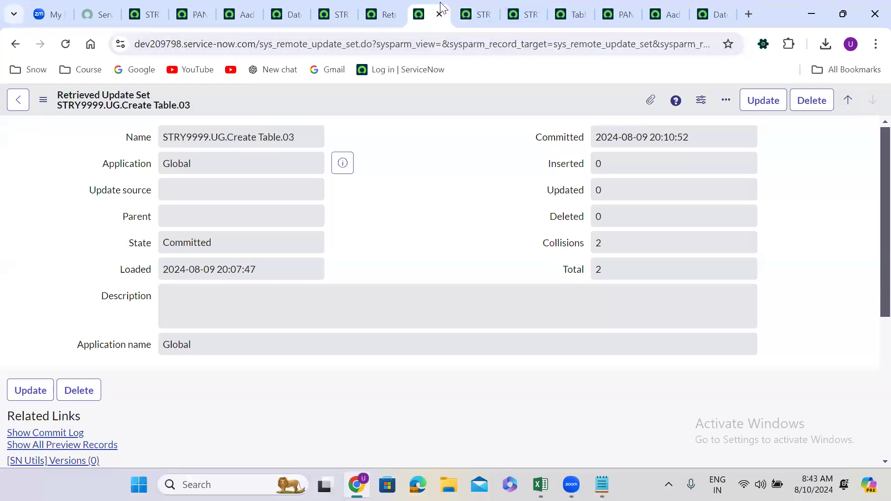
click(392, 6)
click(149, 102)
text(tables)
double_click(137, 135)
text(upda)
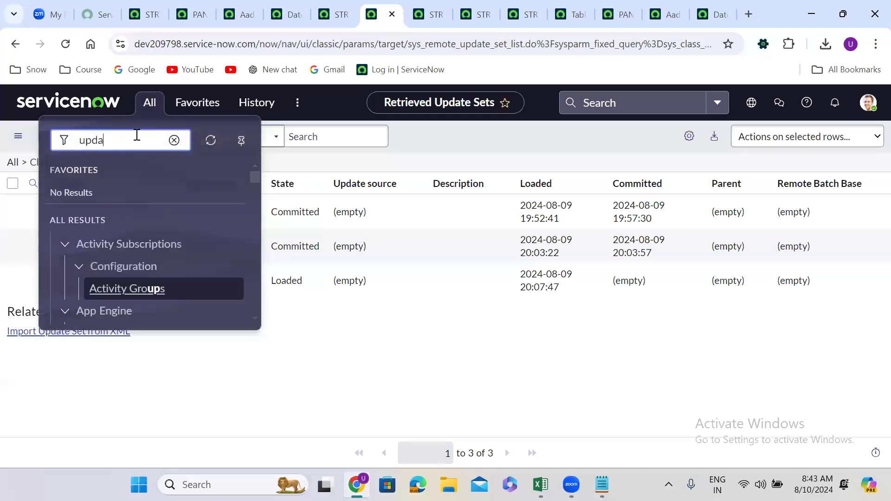
text(te sour)
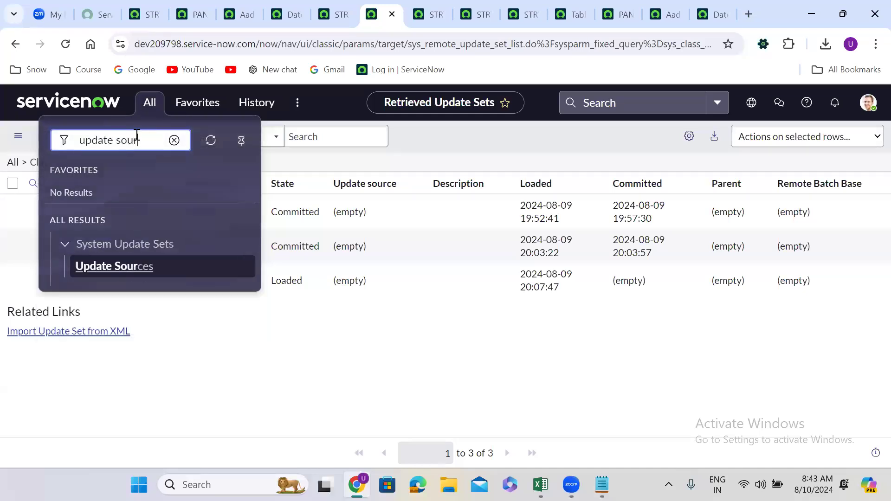
middle_click(125, 269)
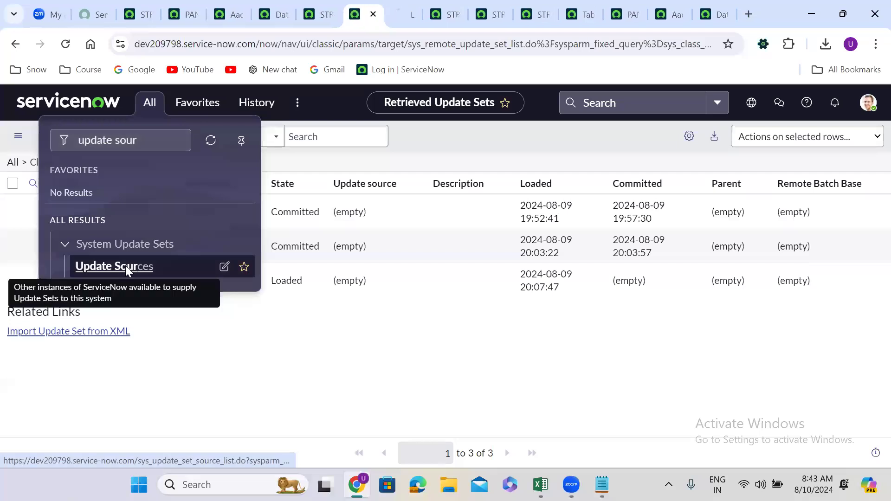
click(394, 5)
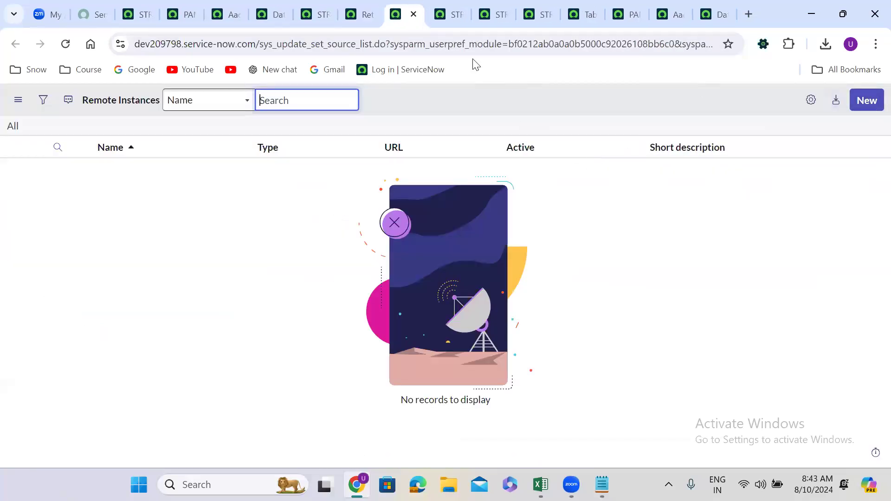
Start a new Remote Instance record from the Update Sources list on dev209798
click(361, 7)
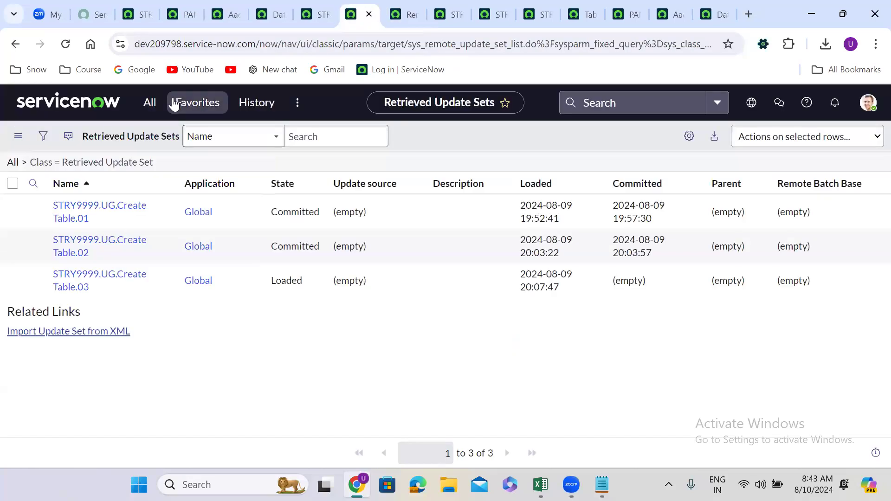
click(147, 103)
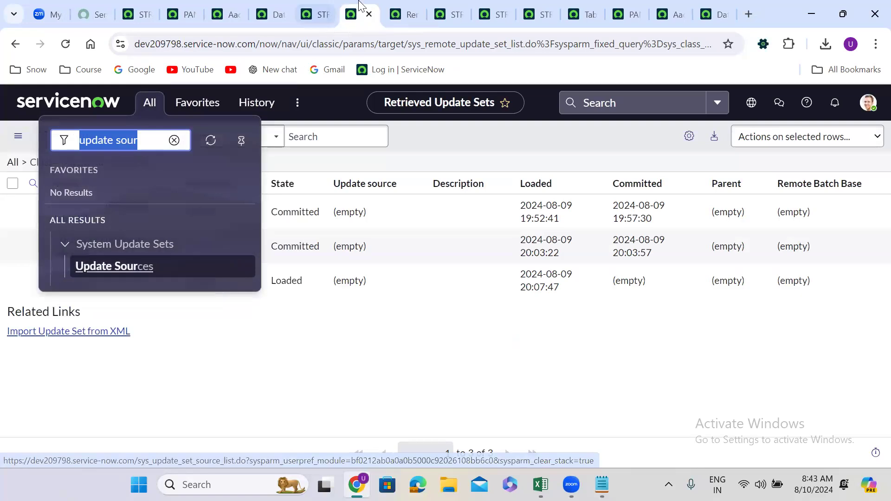
click(404, 14)
click(865, 101)
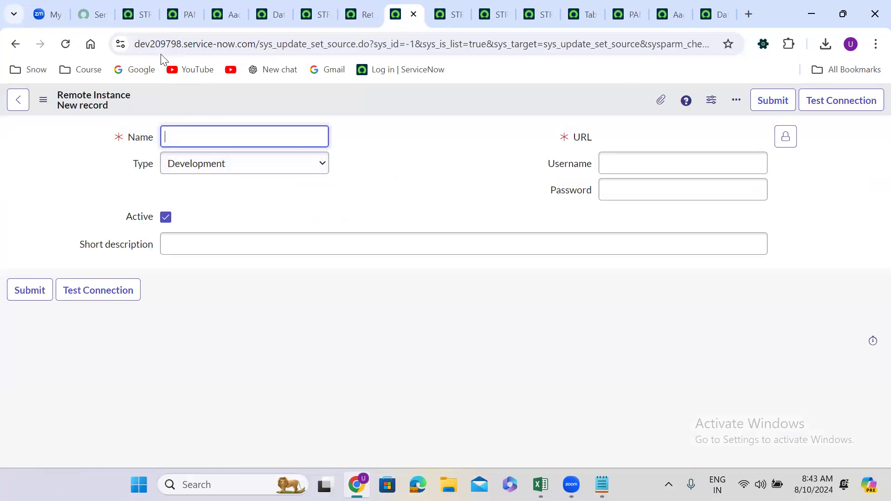
click(140, 9)
drag(255, 43, 91, 46)
key(ctrl+c)
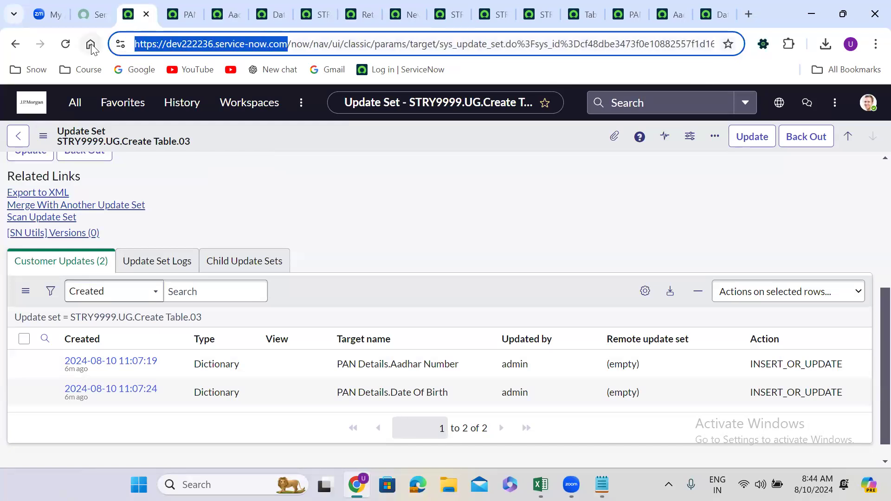
click(412, 5)
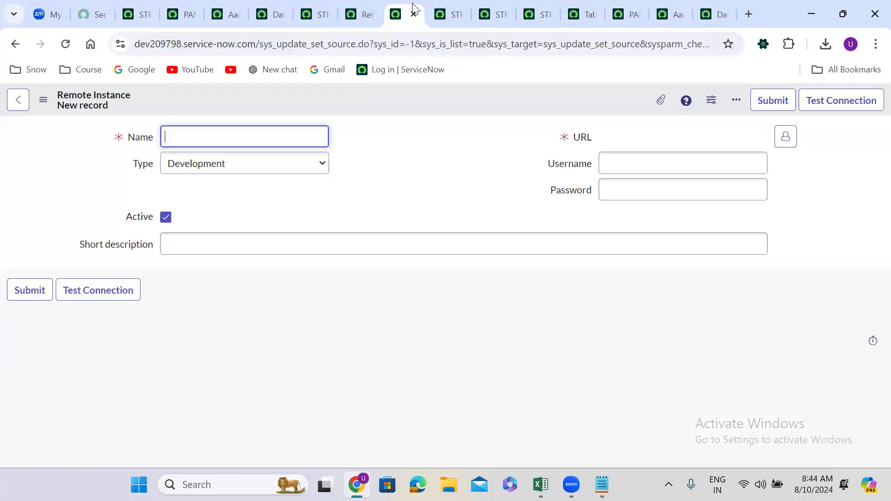
click(785, 137)
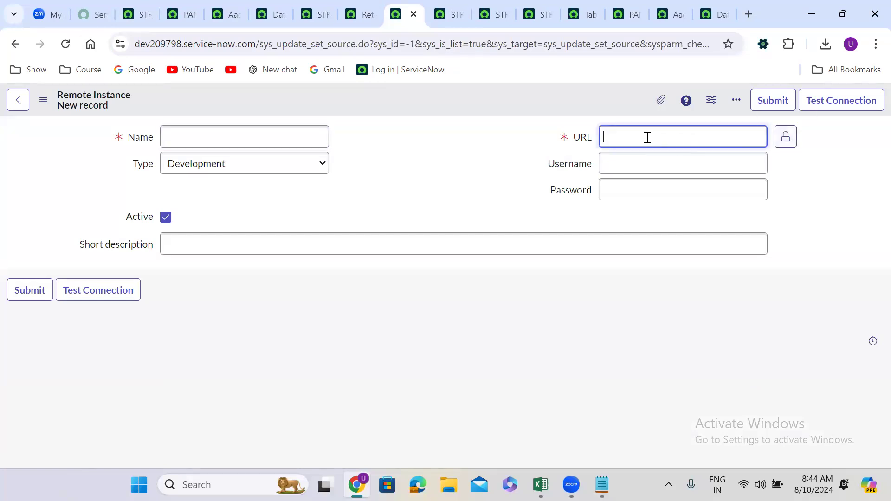
key(ctrl+v)
click(786, 140)
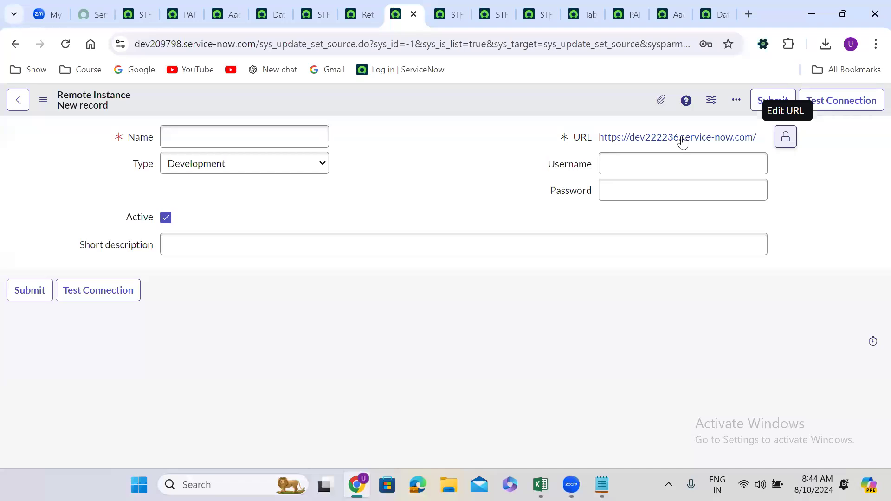
Name the remote instance dev222236 and set its username to admin
click(205, 135)
key(ctrl+v)
drag(197, 137, 137, 138)
key(BackSpace)
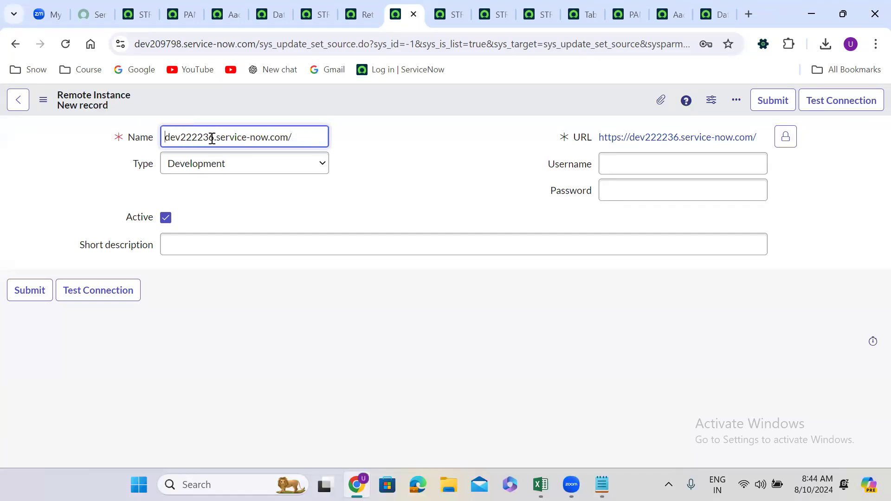
drag(214, 138, 382, 157)
key(BackSpace)
click(681, 164)
text(admin)
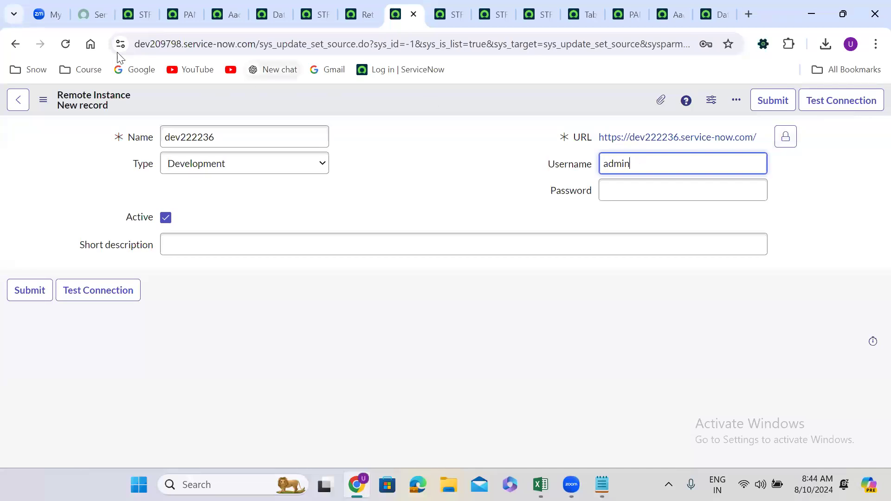
Look up the dev222236 login credentials in the ServiceNow Developer portal's instance password management and copy the instance password
click(99, 10)
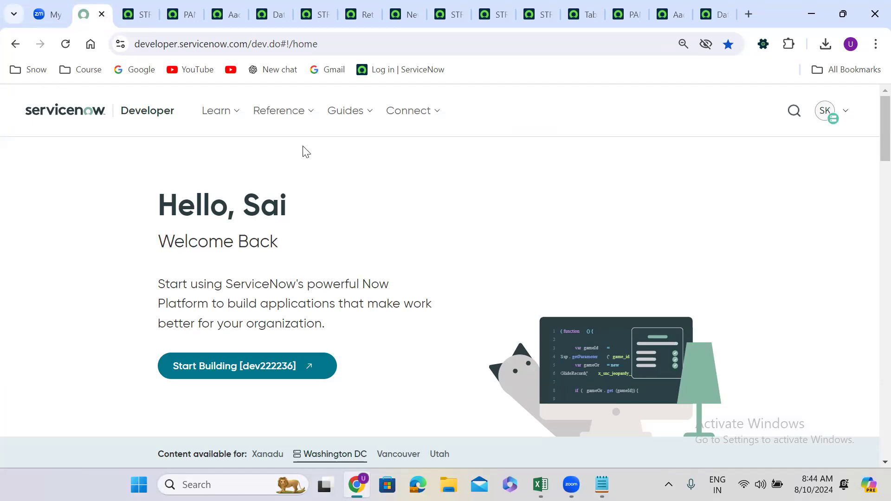
click(826, 119)
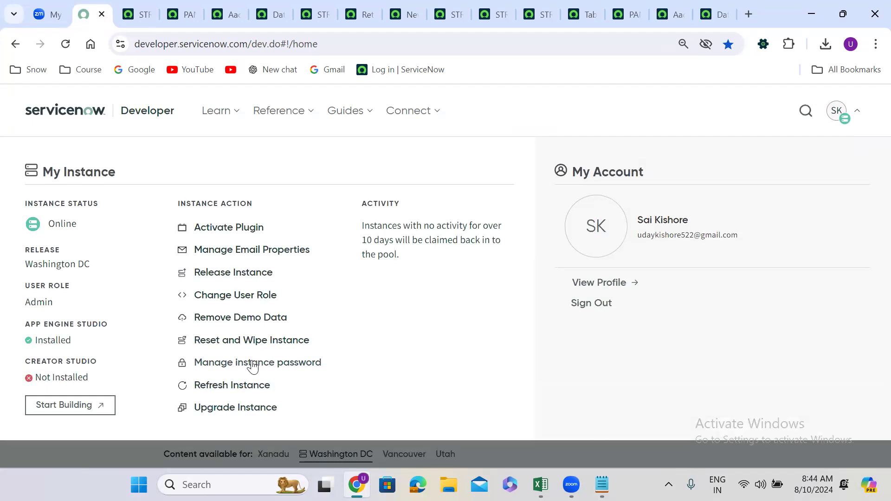
click(253, 364)
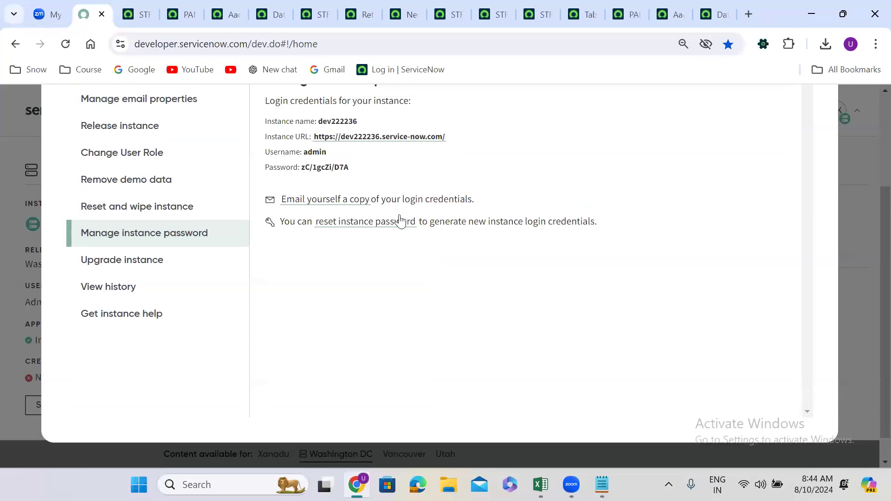
drag(302, 167, 358, 177)
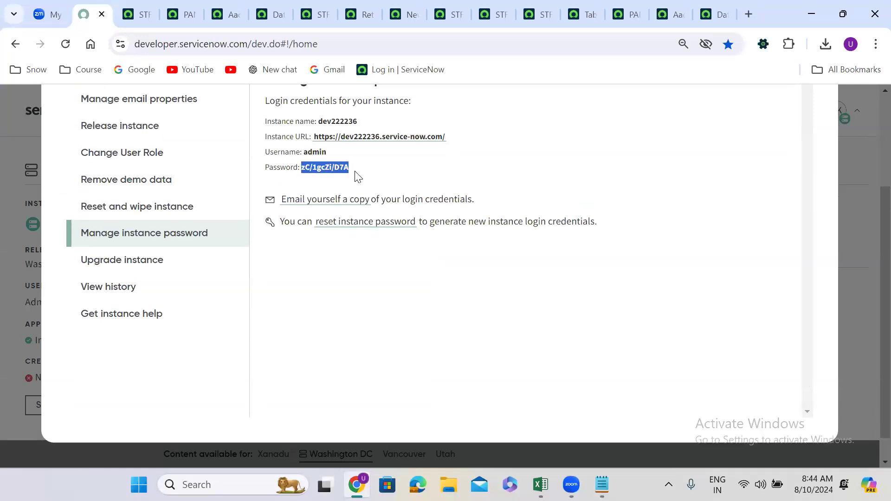
Enter the instance password in the new Remote Instance record's Password field and save the record, staying on the form
click(709, 6)
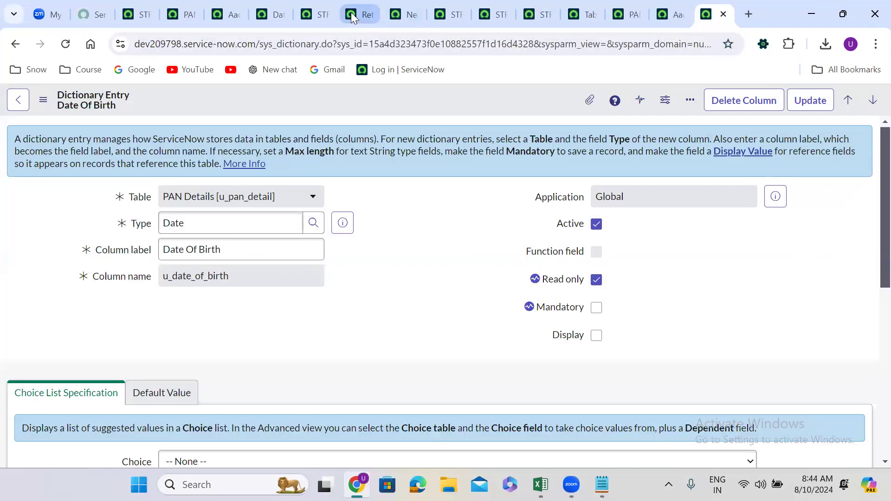
click(398, 14)
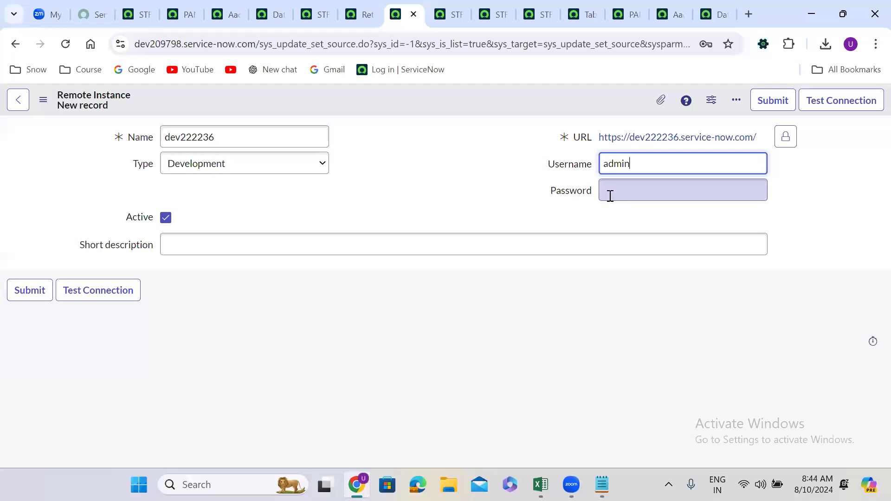
click(610, 196)
text(************)
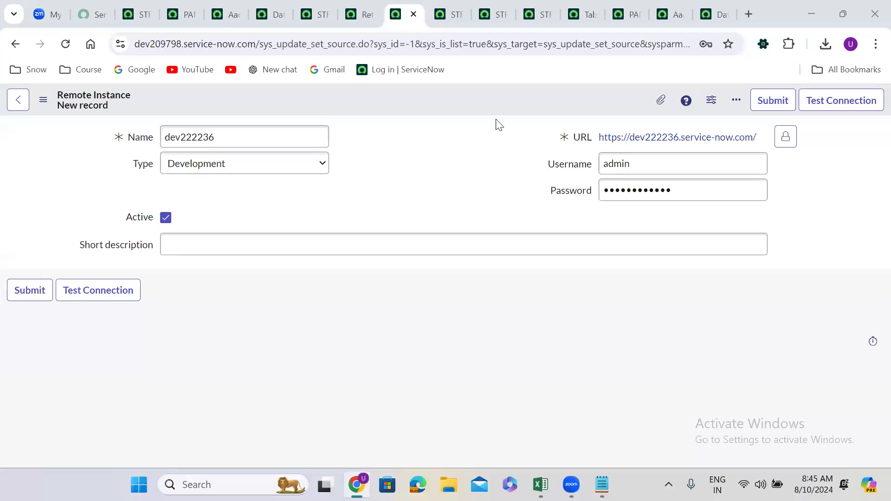
right_click(377, 94)
click(402, 104)
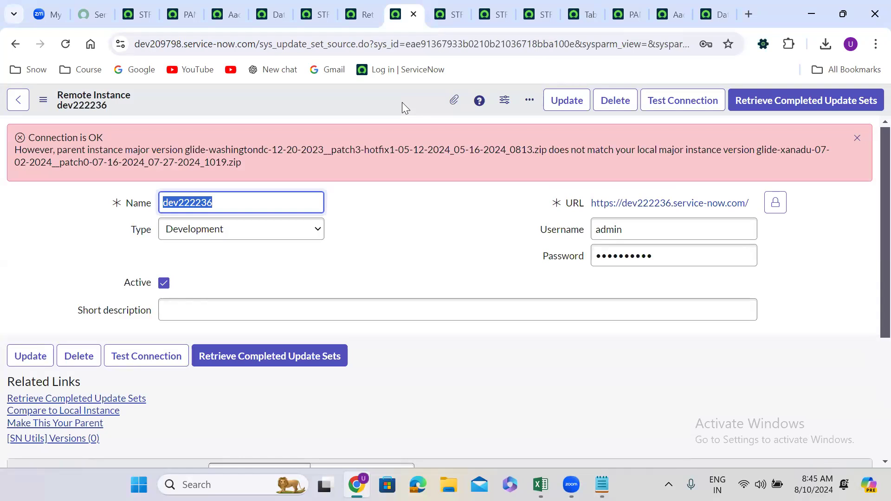
Dismiss the connection notice and review where Update Sources is found and the remote instance's URL, username and password fields
click(857, 138)
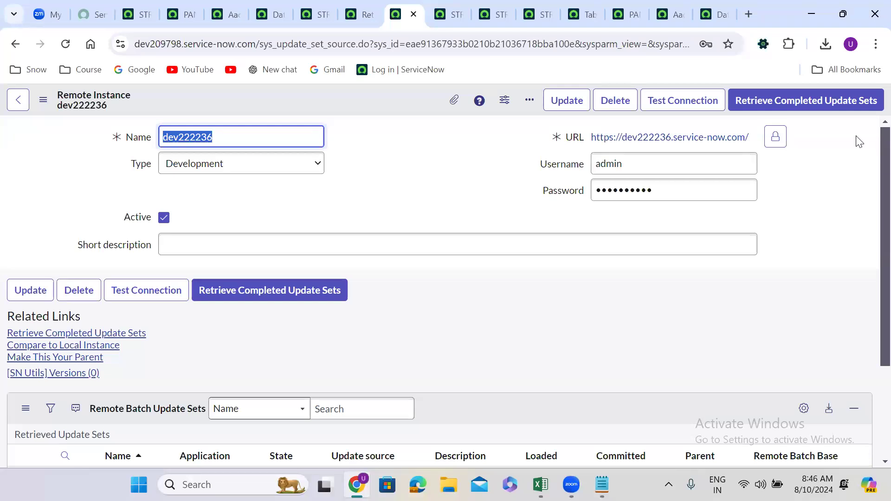
click(380, 174)
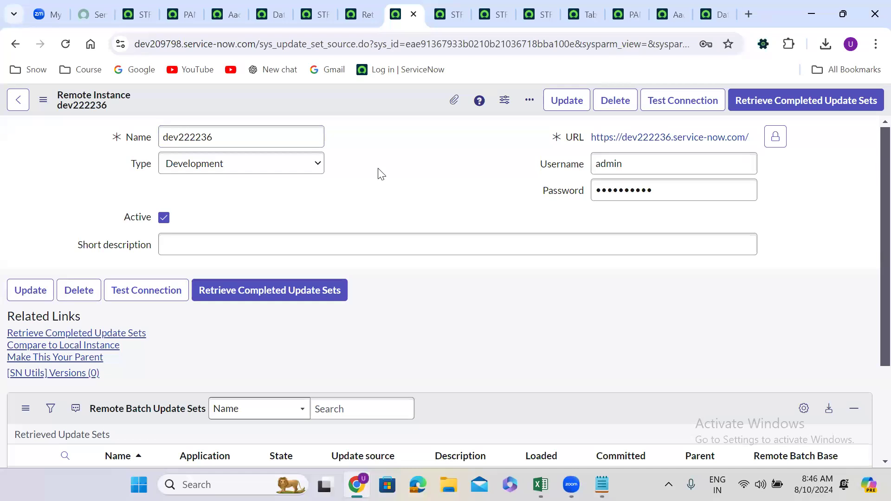
click(360, 8)
click(150, 103)
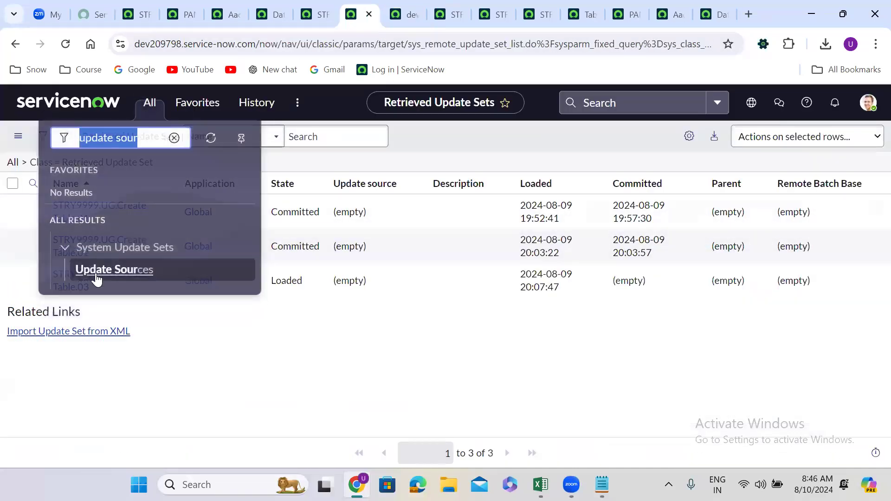
click(404, 13)
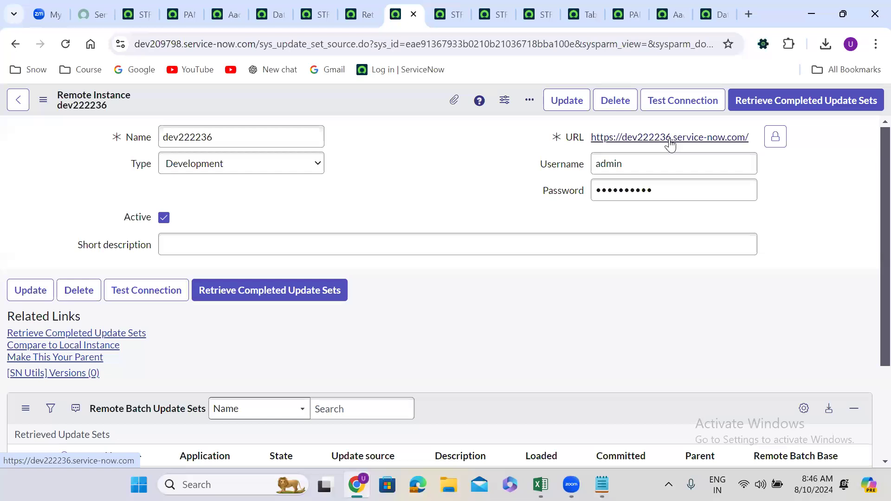
click(603, 164)
click(613, 194)
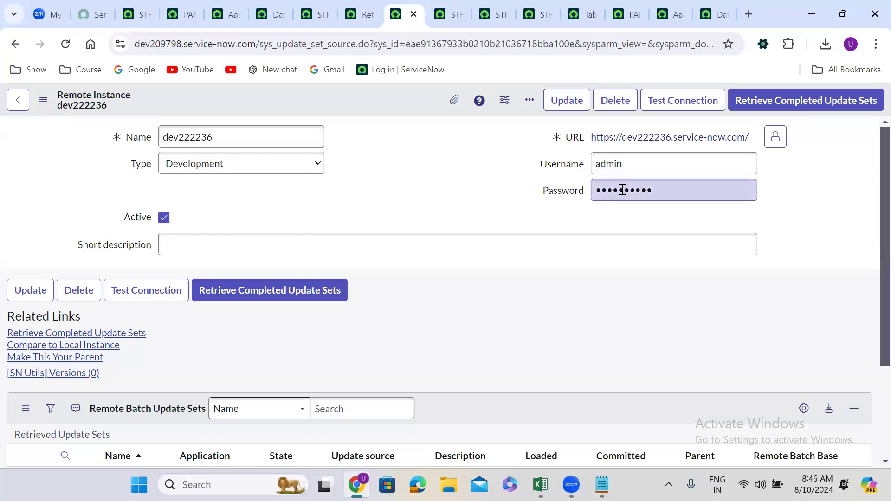
click(464, 189)
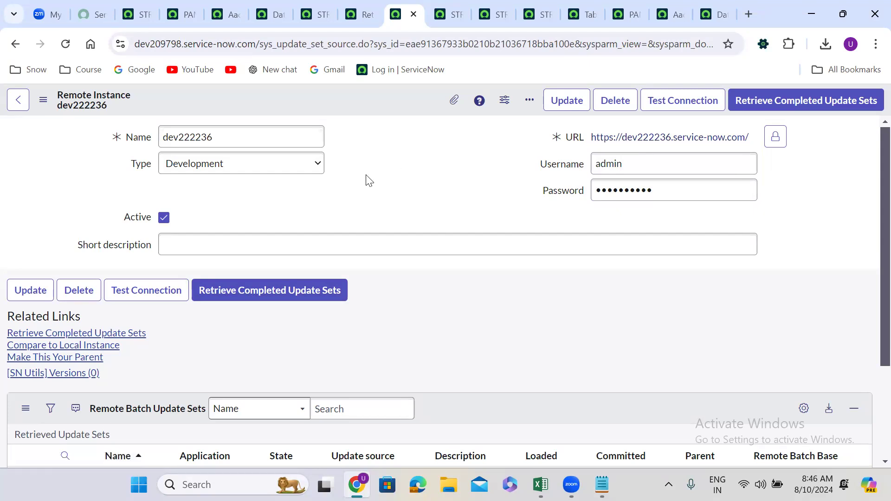
Create a Global update set named STRY9999.UG.Create Table.04 on dev222236 and make it the current set
click(139, 14)
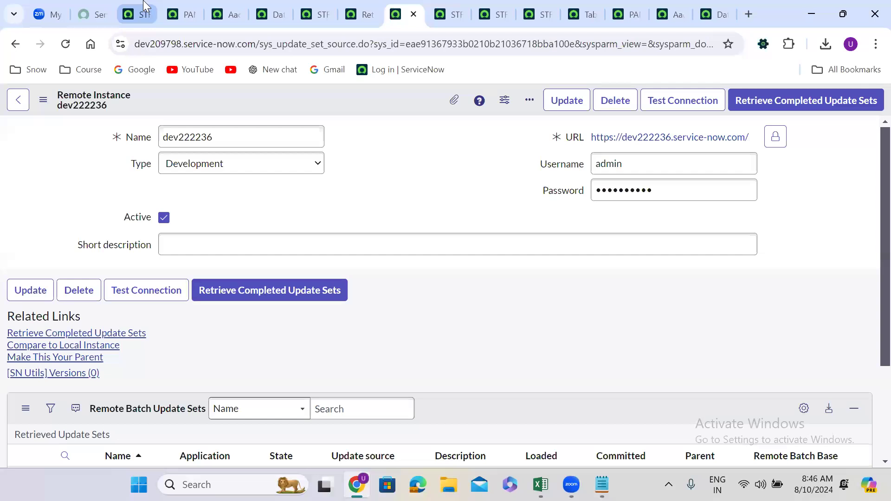
click(74, 104)
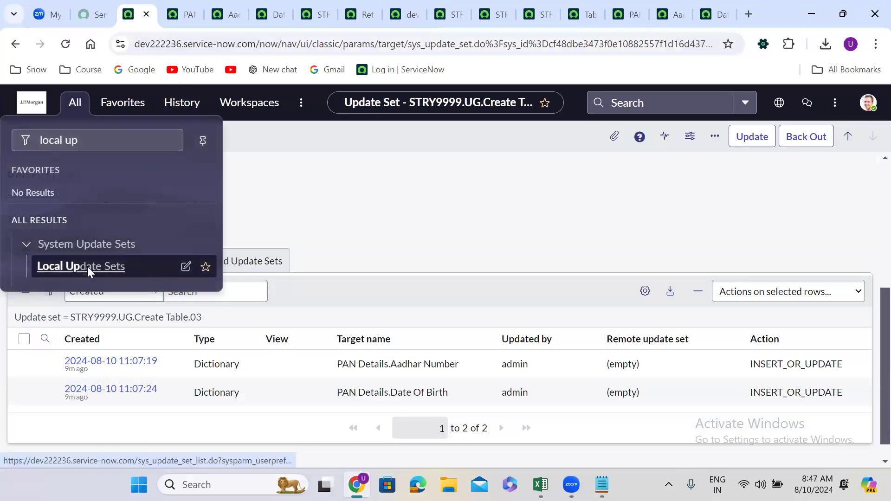
click(88, 268)
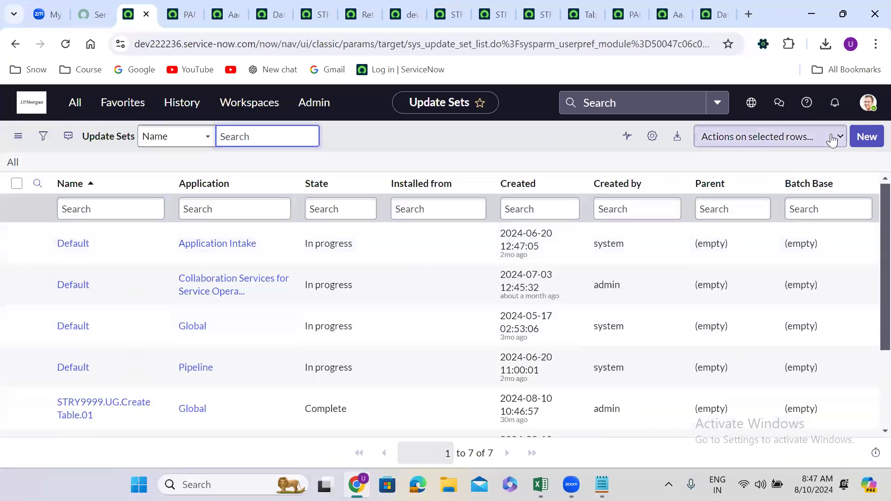
click(863, 136)
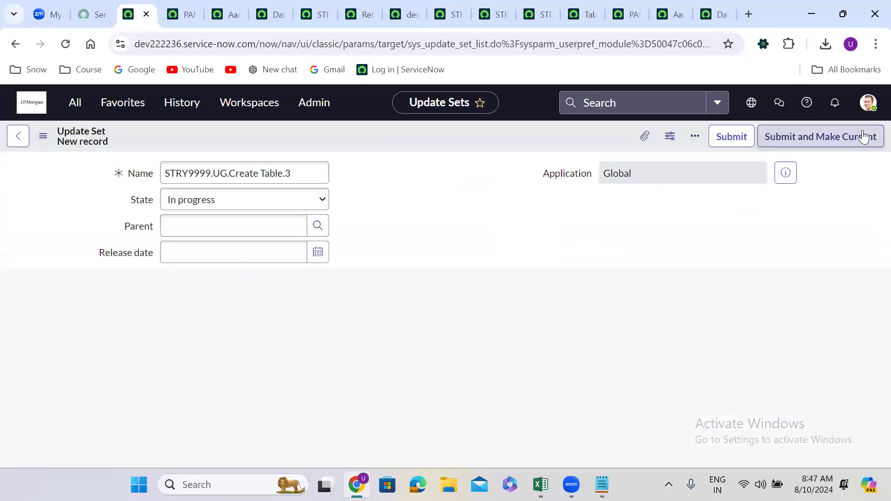
click(298, 173)
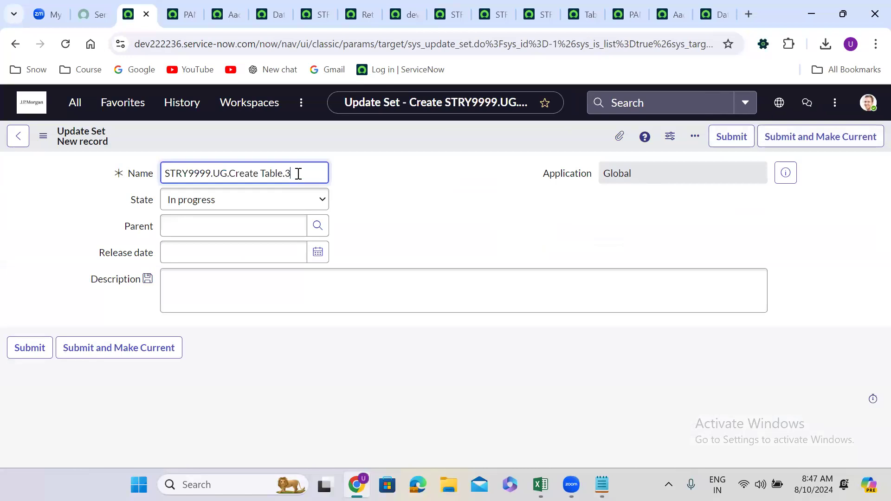
key(BackSpace)
text(04)
click(121, 343)
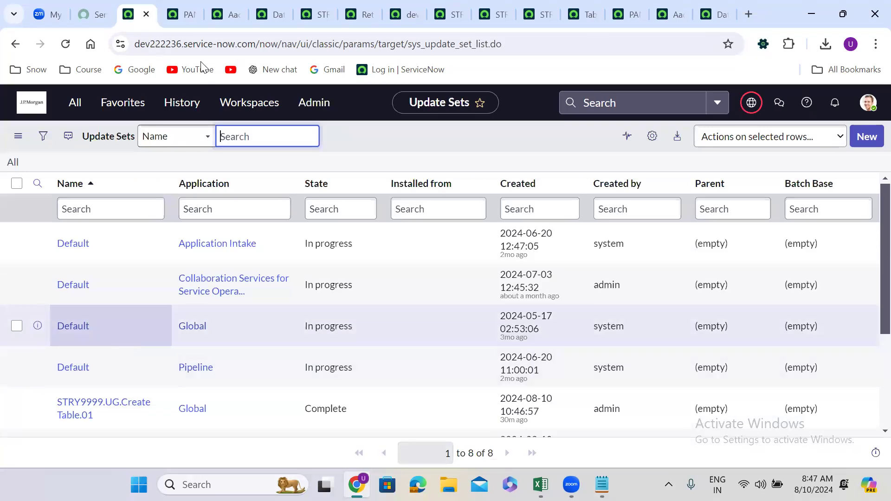
Open the form layout configuration of the PAN Details table on dev222236
click(182, 6)
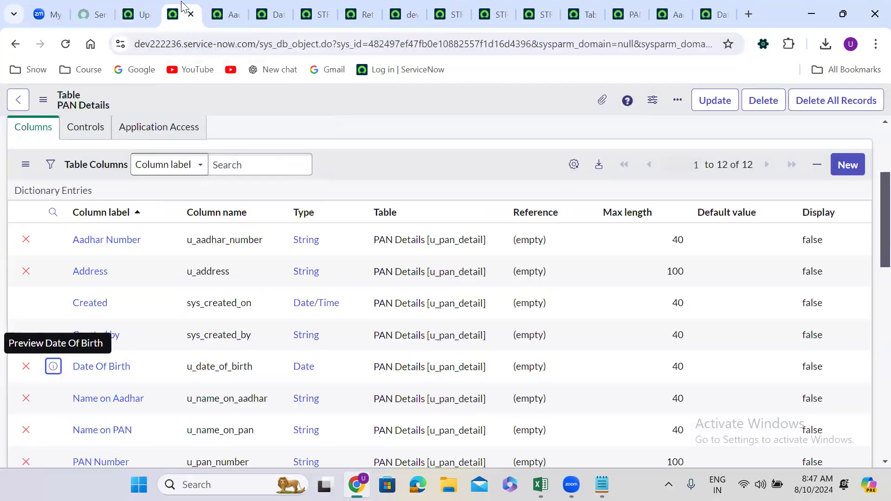
click(223, 2)
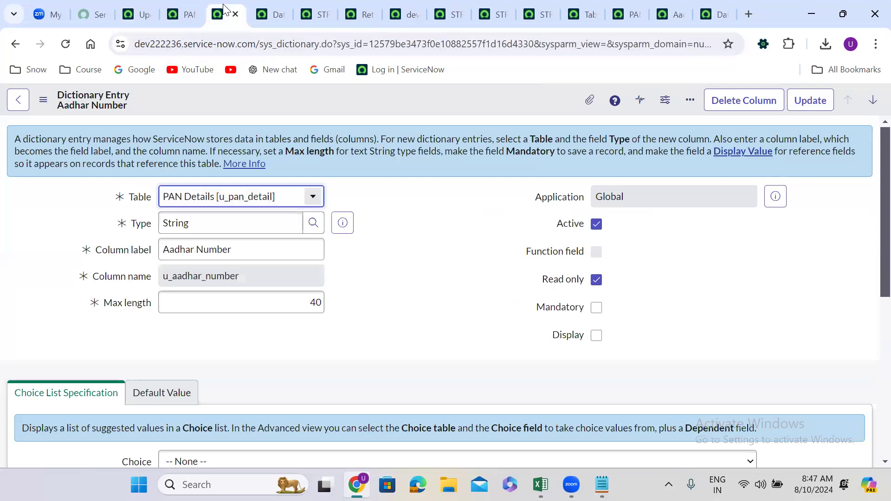
click(182, 7)
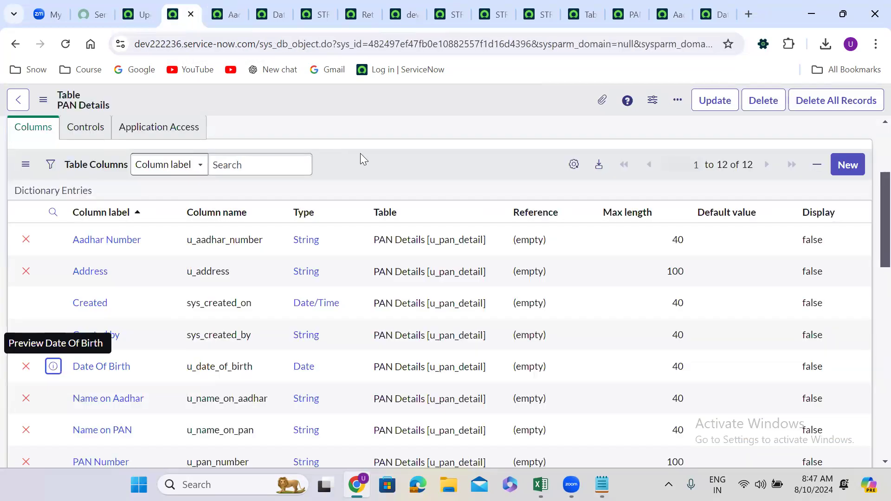
scroll(360, 153, down, 1)
scroll(360, 153, down, 7)
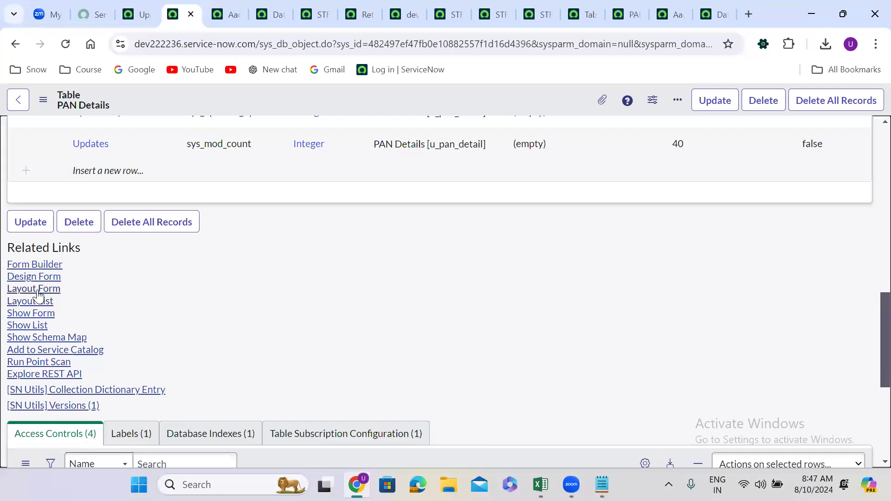
click(35, 288)
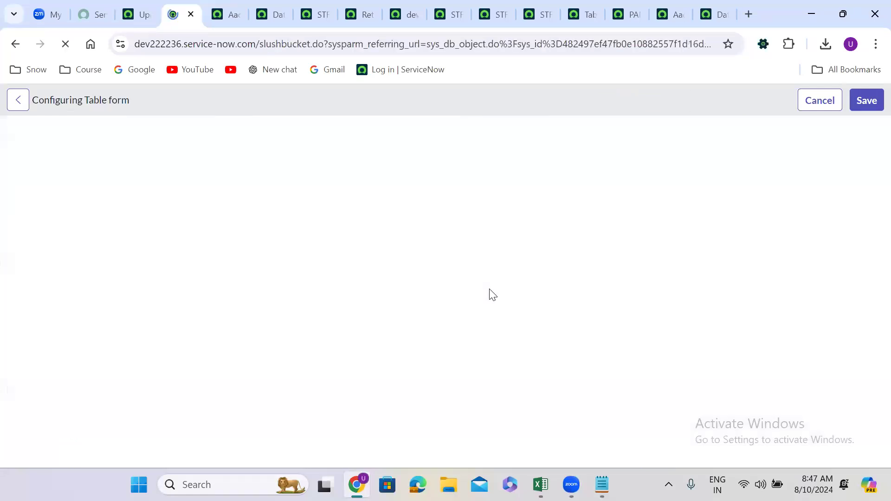
Add two new String fields, Test 1 and Test 2, with field length Small (40) to the PAN Details form and save the layout
scroll(755, 322, down, 2)
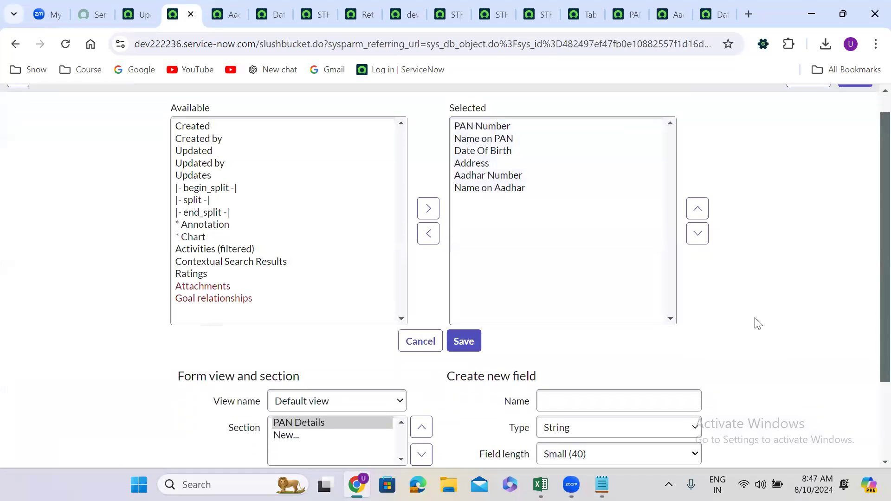
click(615, 337)
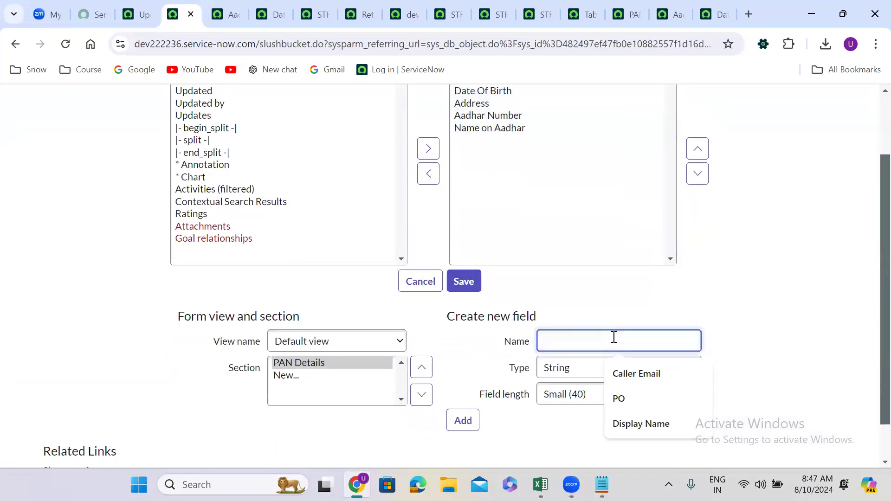
text(Test 1)
click(459, 422)
click(546, 342)
text(Test 2)
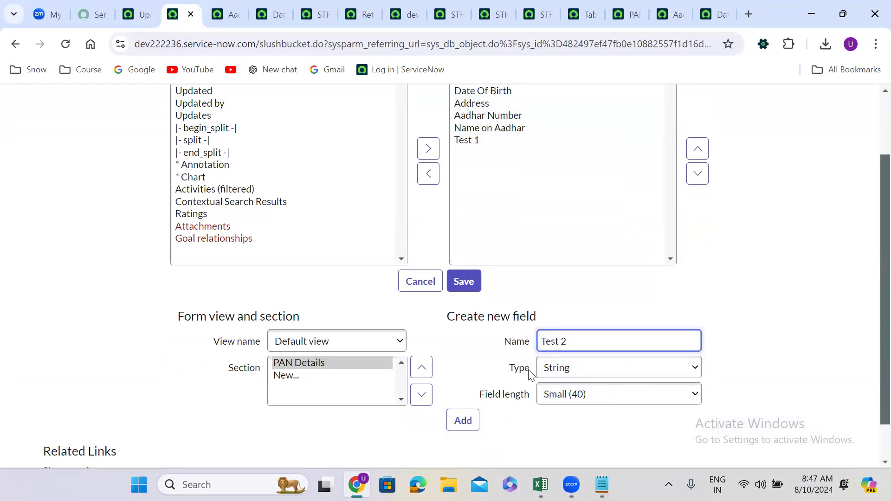
click(470, 421)
click(458, 281)
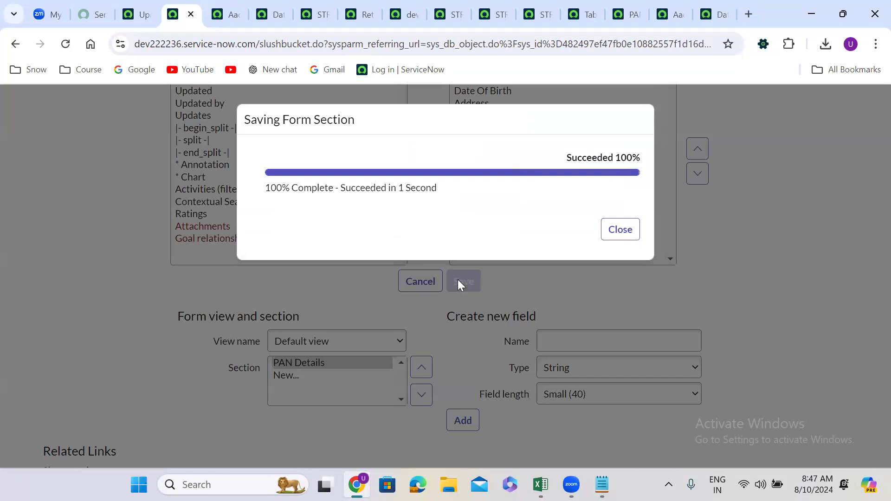
click(633, 228)
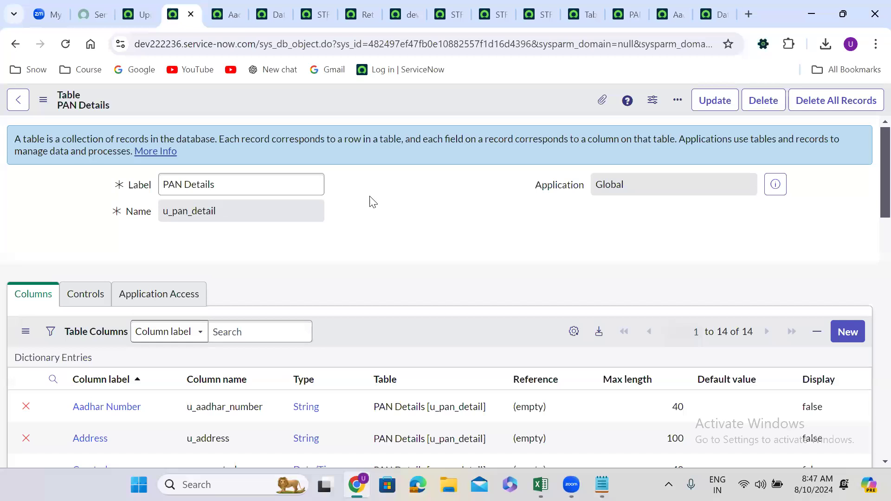
Open the STRY9999.UG.Create Table.04 update set on dev222236 and check its captured customer updates
click(141, 6)
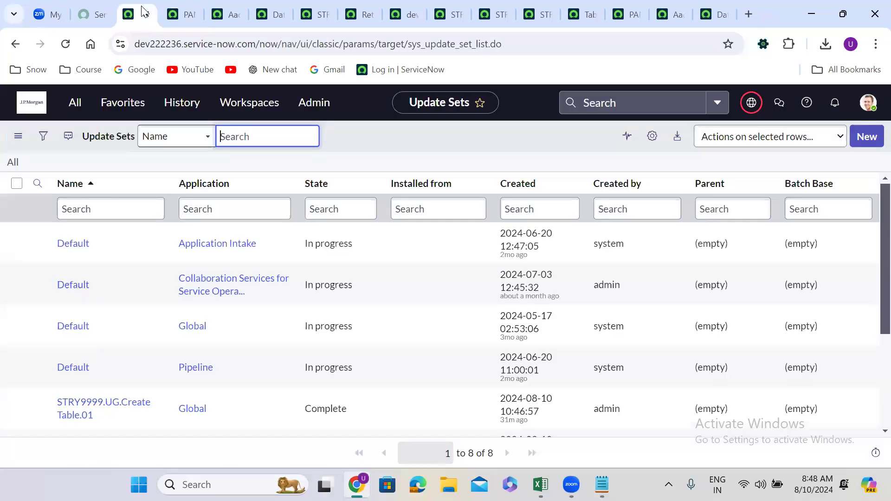
click(868, 348)
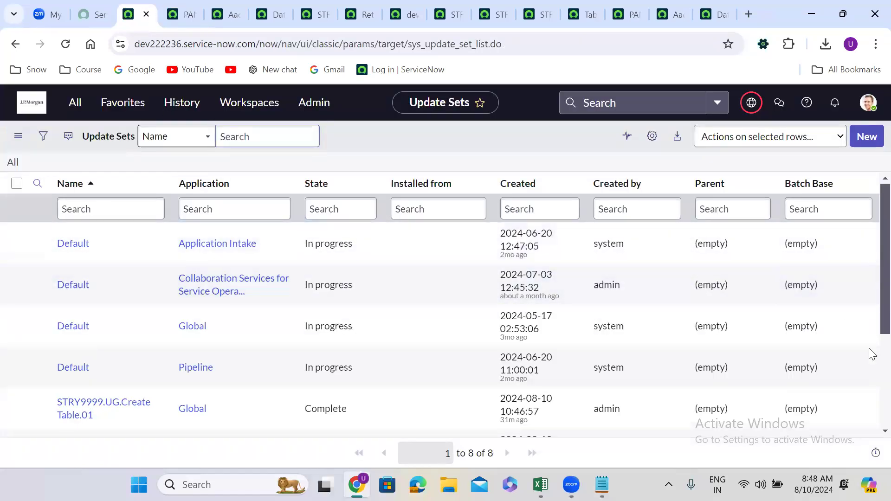
scroll(869, 353, down, 3)
click(82, 368)
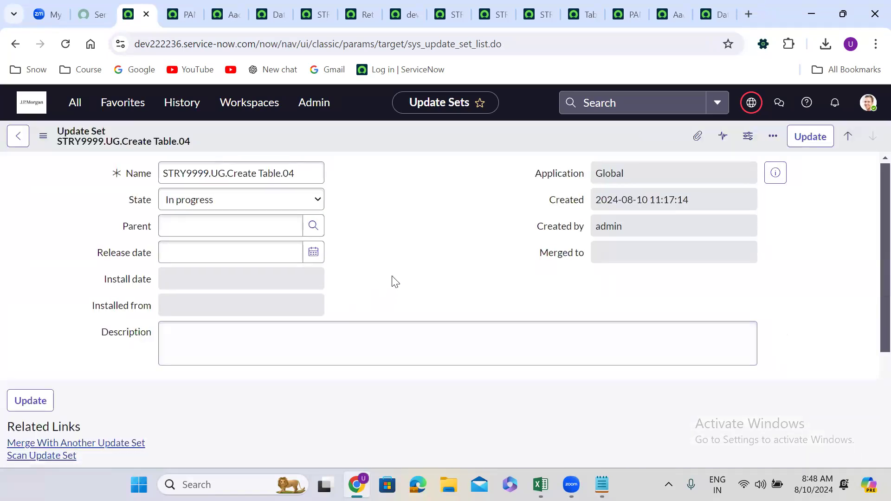
scroll(392, 280, down, 7)
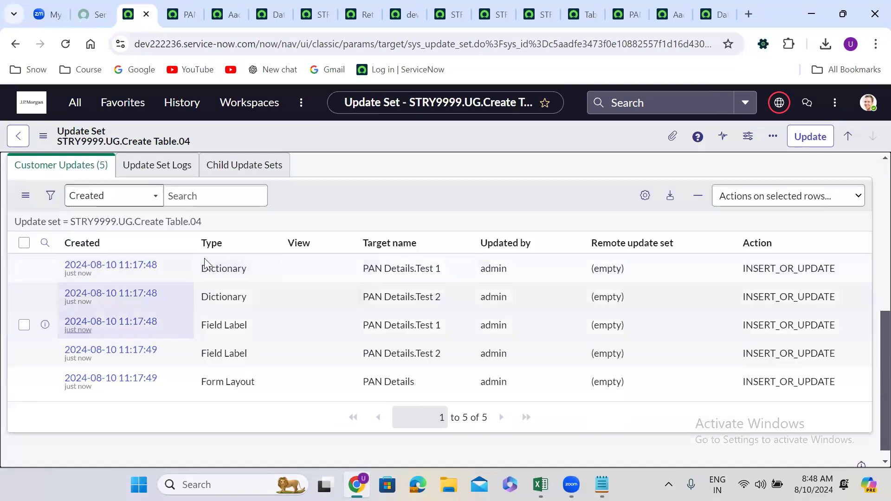
Set the STRY9999.UG.Create Table.04 update set's state to Complete and save the record, staying on the form
scroll(193, 270, up, 2)
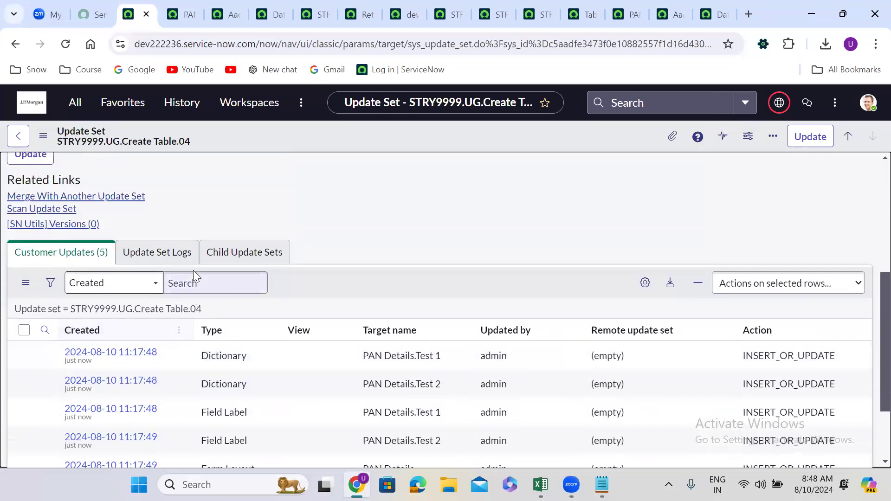
scroll(193, 270, up, 5)
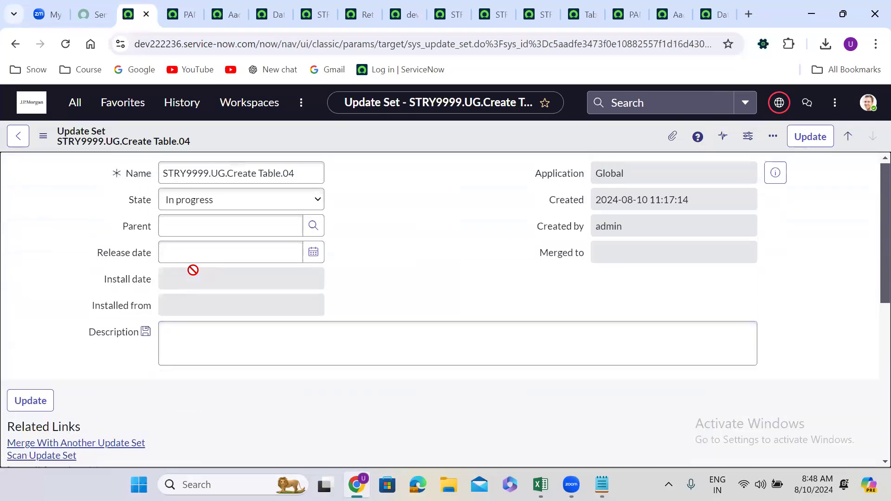
click(186, 199)
click(200, 229)
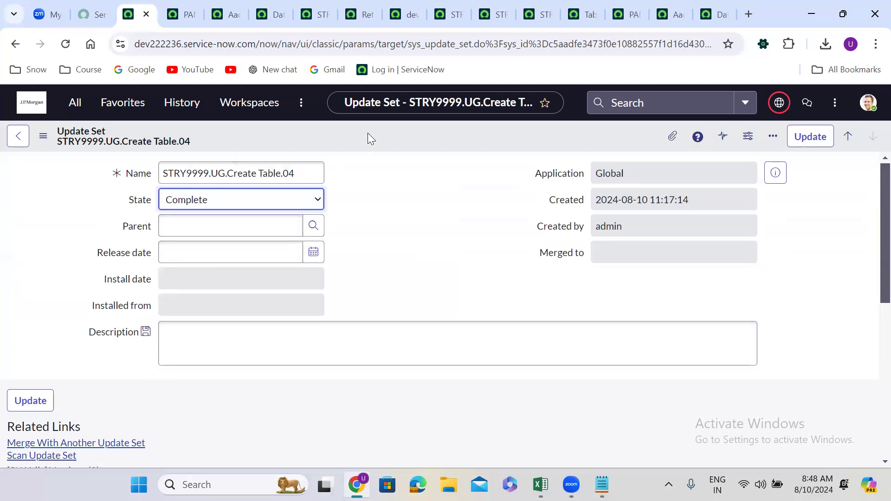
right_click(368, 134)
click(395, 143)
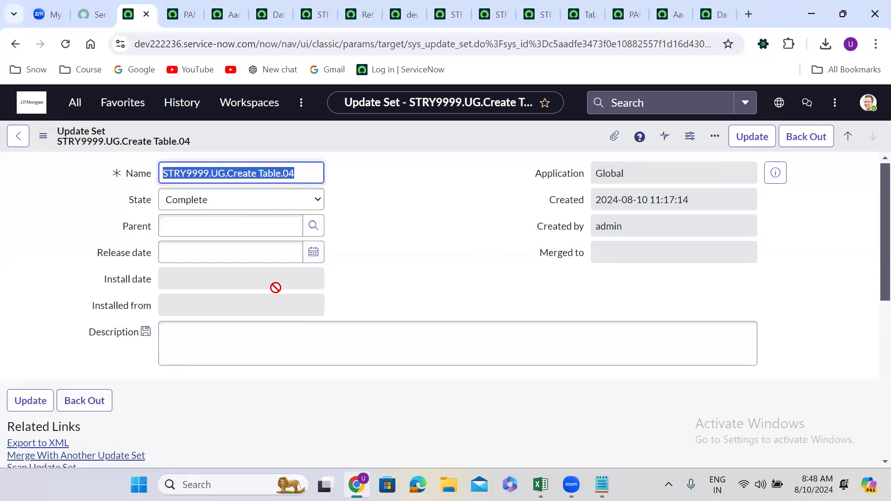
click(416, 249)
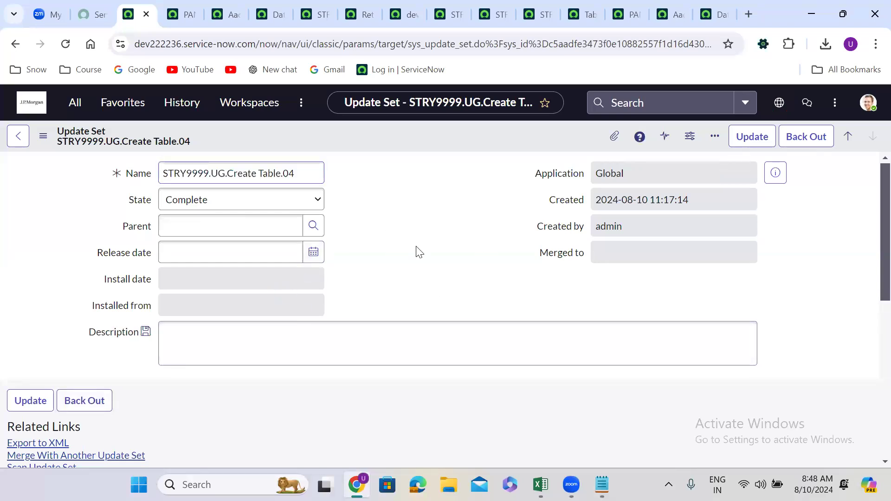
Retrieve the completed update sets from dev222236 through its remote instance record on dev209798 and close the progress dialog
click(416, 5)
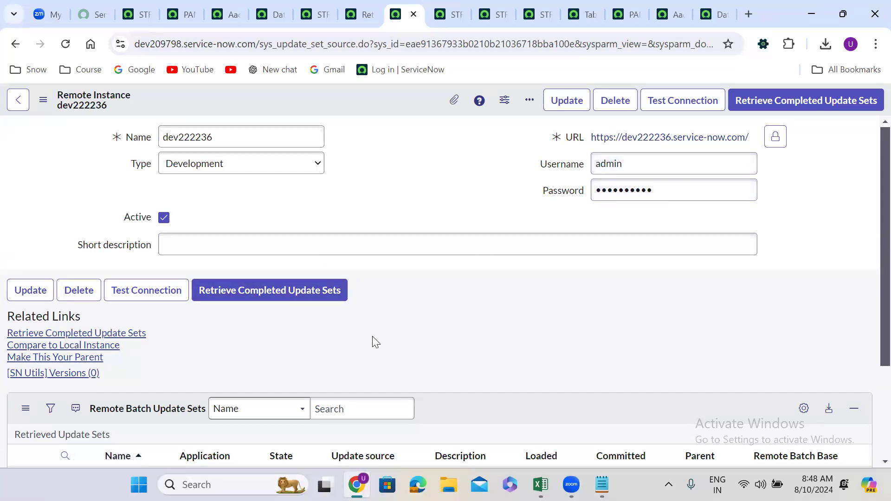
scroll(371, 343, down, 2)
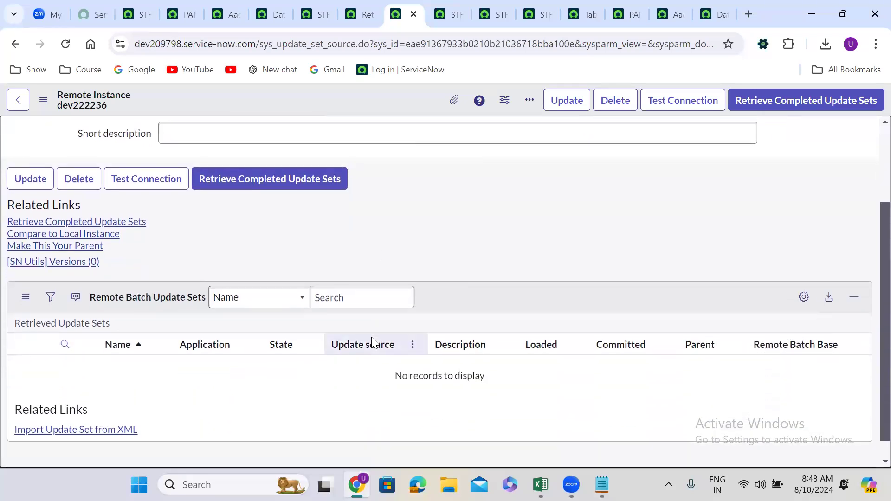
click(271, 179)
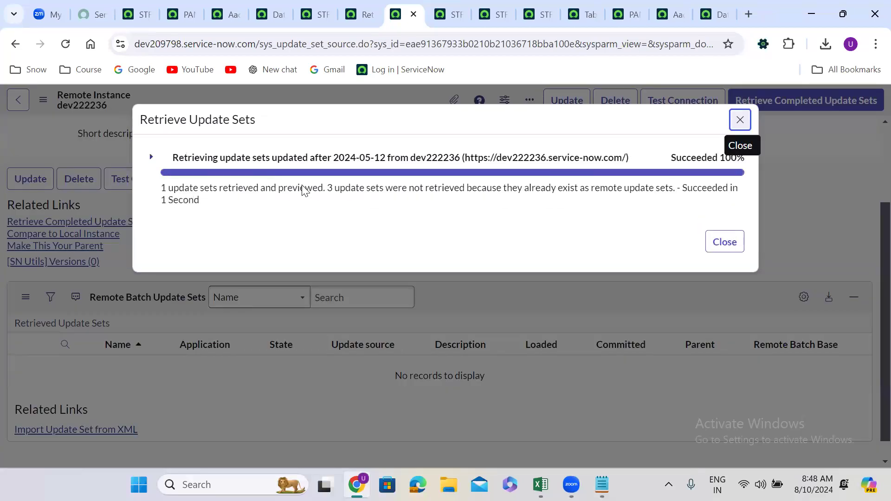
click(727, 242)
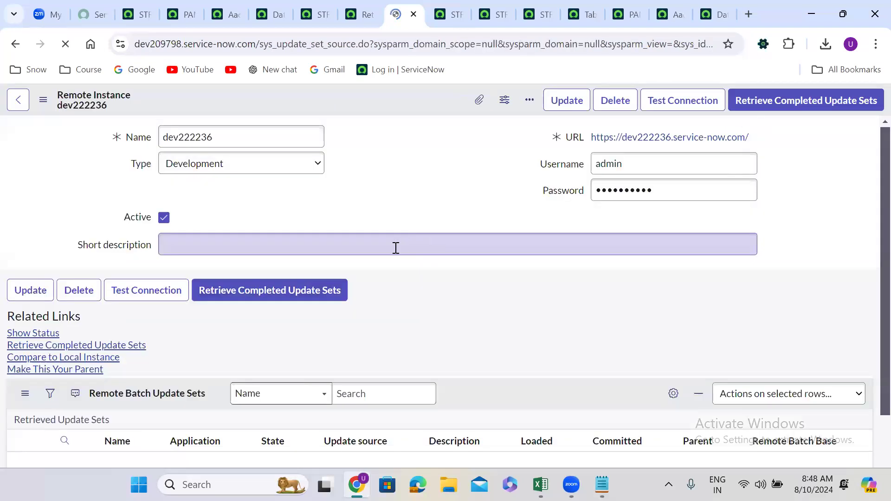
Open the STRY9999.UG.Create Table.04 set from the dev222236 remote instance's retrieved update sets in a separate browser tab
click(209, 411)
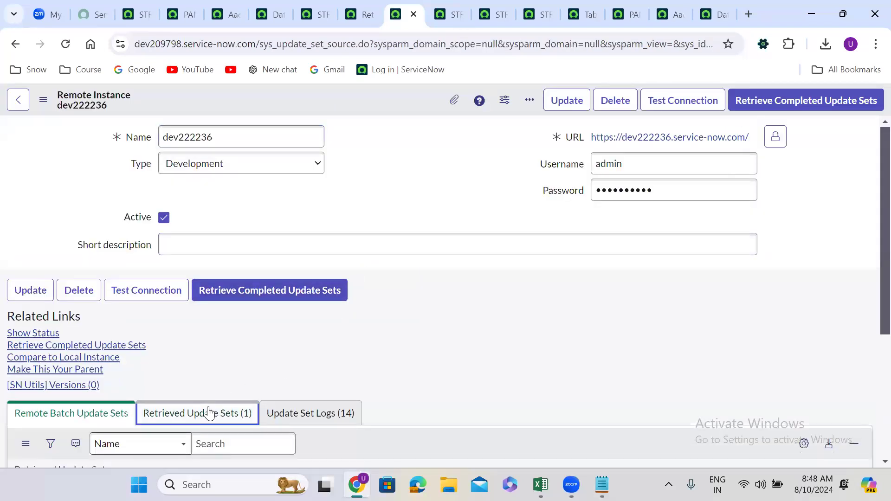
scroll(334, 362, down, 4)
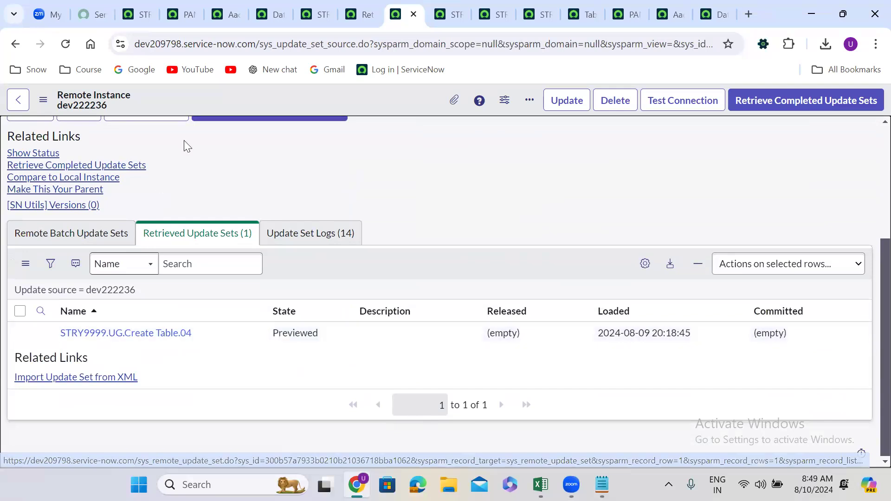
scroll(227, 169, up, 4)
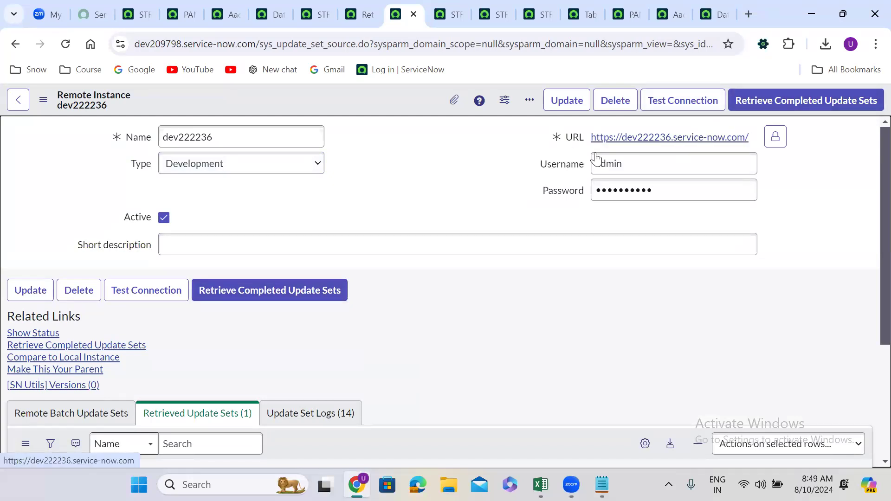
scroll(246, 312, down, 3)
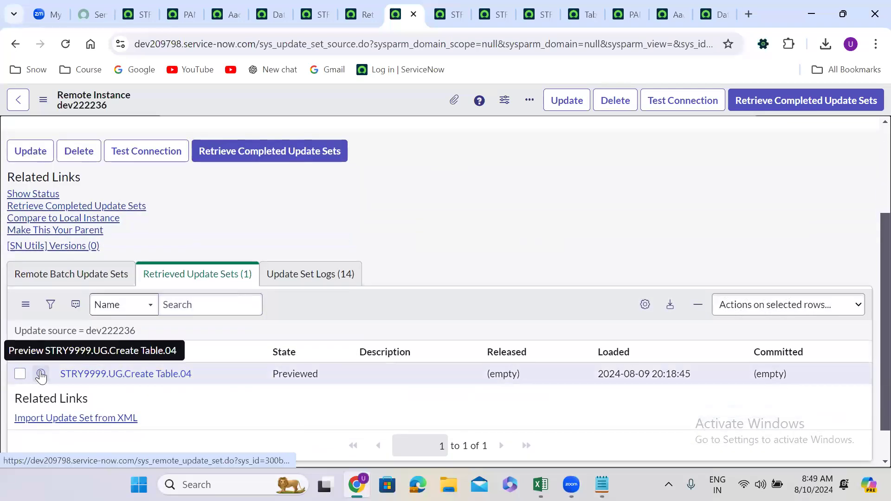
right_click(41, 374)
click(100, 204)
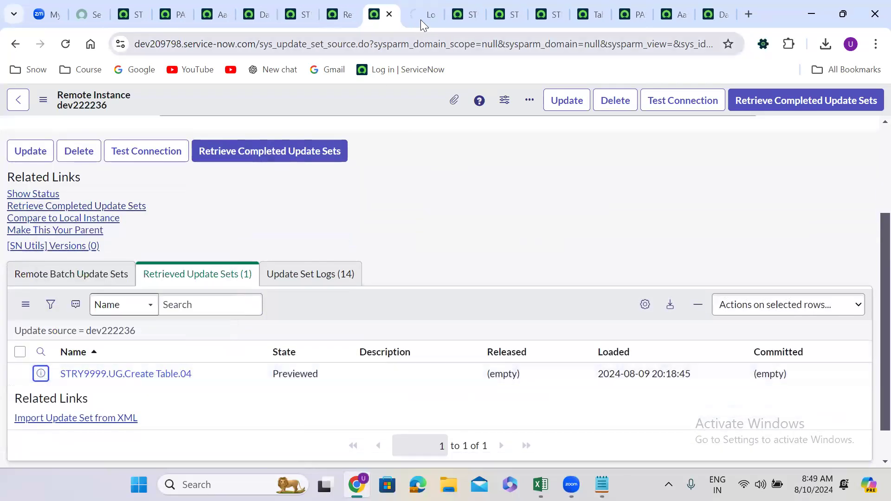
click(417, 10)
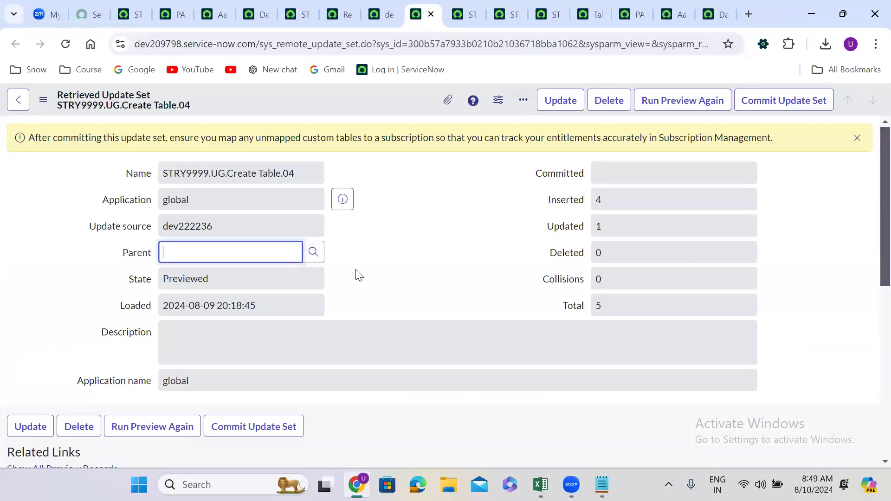
Commit the retrieved update set STRY9999.UG.Create Table.04 on dev209798 and close the commit dialog
click(779, 104)
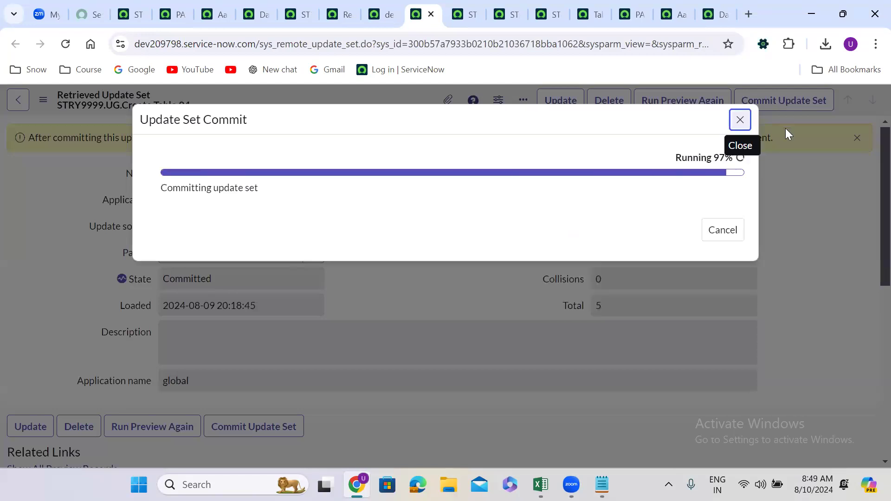
click(727, 230)
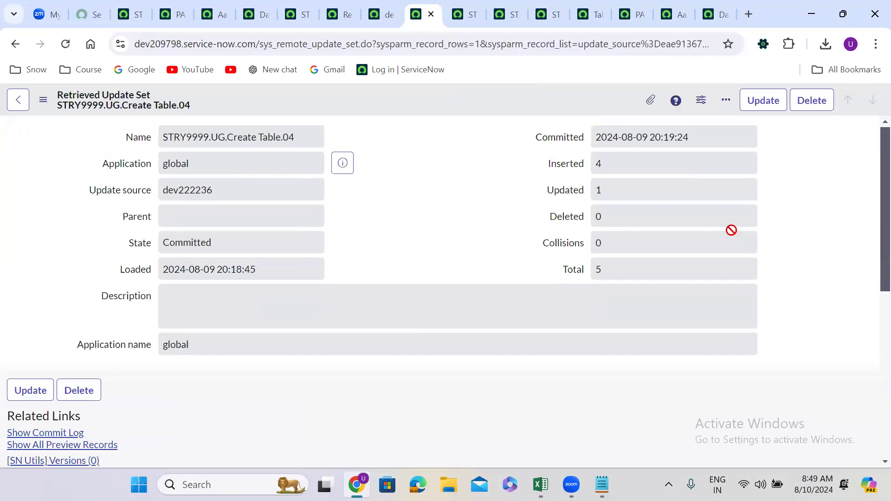
click(450, 234)
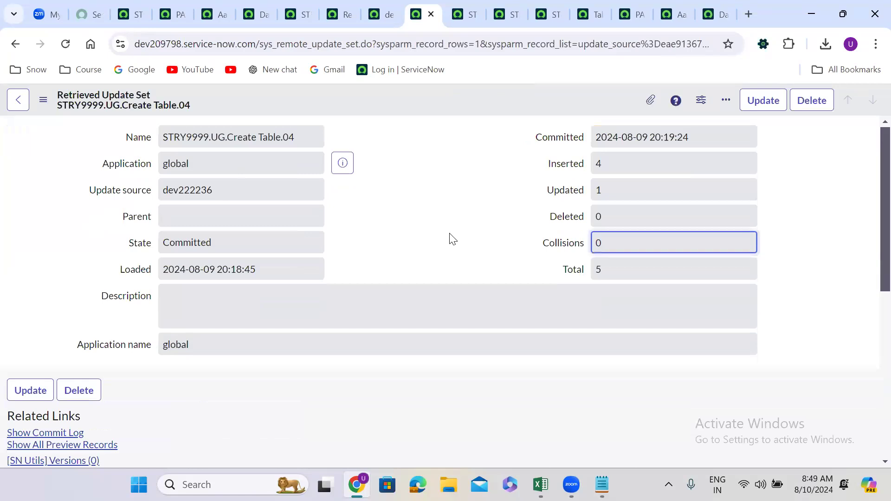
Reload the PAN Details table record on dev209798 and check its columns for the Test 1 and Test 2 fields
click(631, 15)
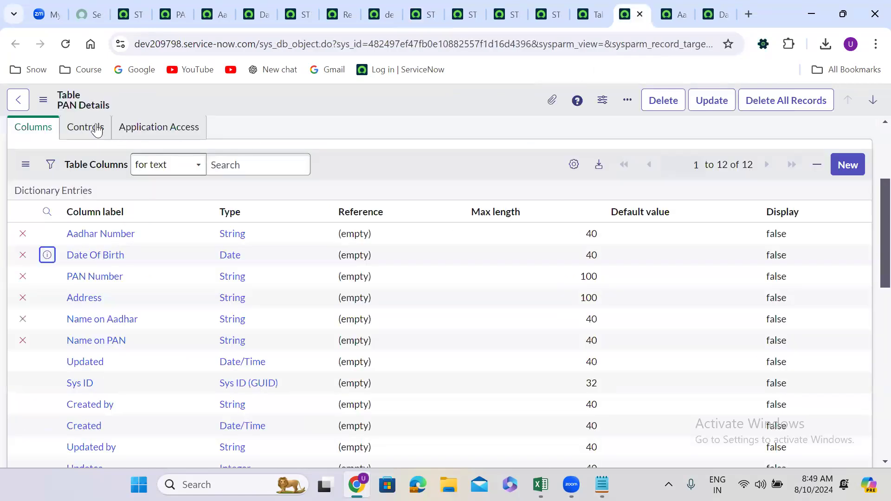
click(66, 44)
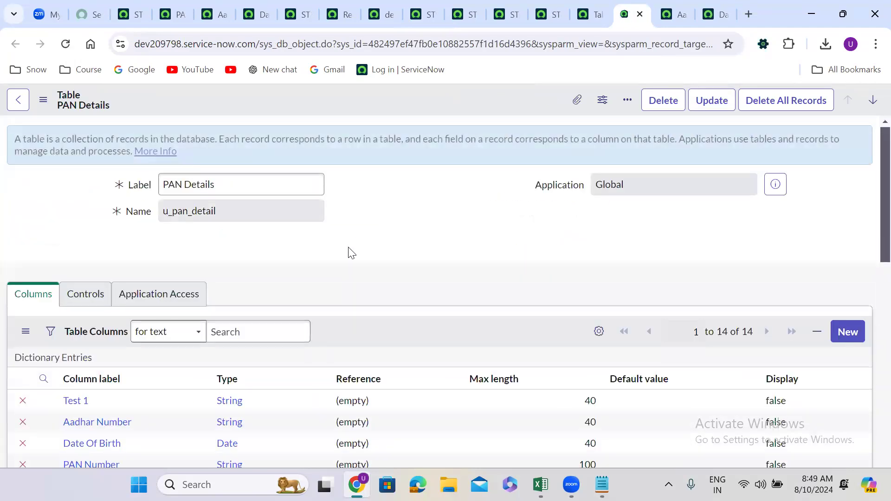
scroll(351, 253, down, 4)
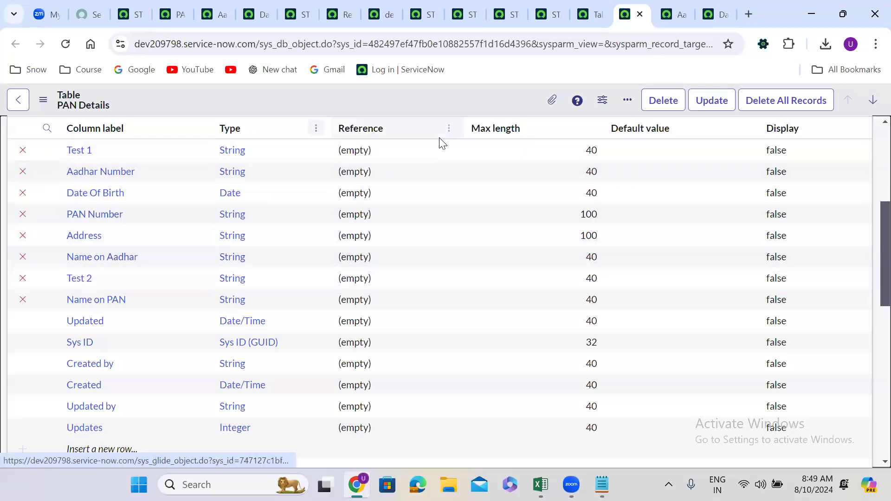
Review the retrieved update sets list, the committed set, the PAN Details columns and the dev222236 remote instance's URL and login fields
click(341, 1)
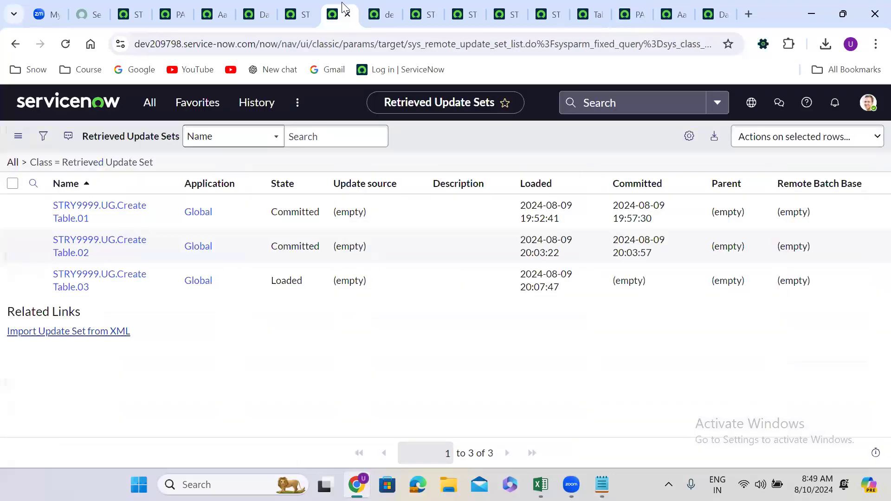
click(372, 2)
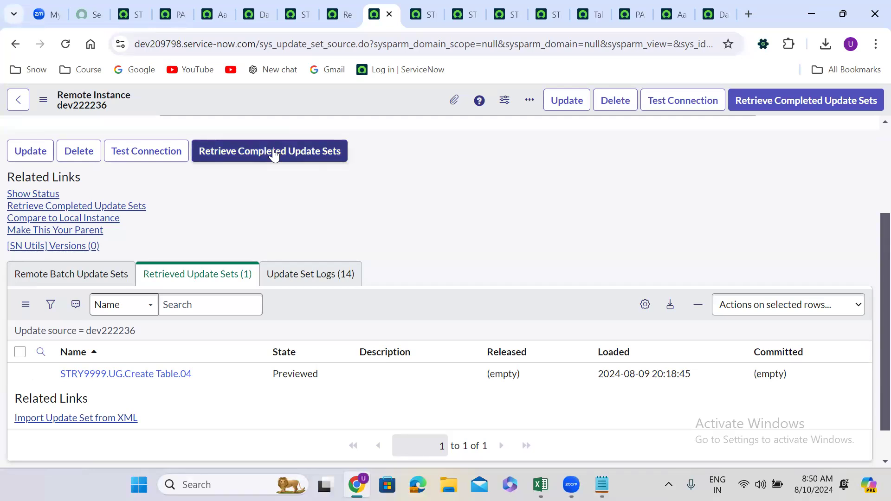
click(423, 3)
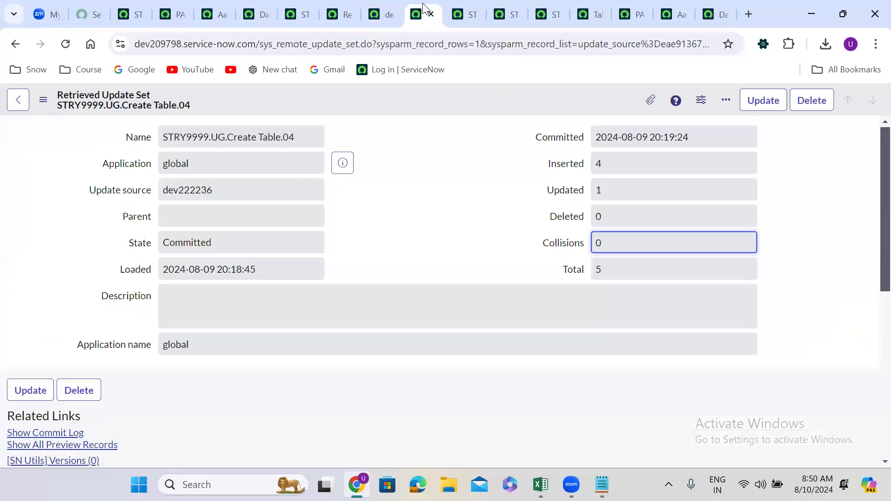
click(468, 178)
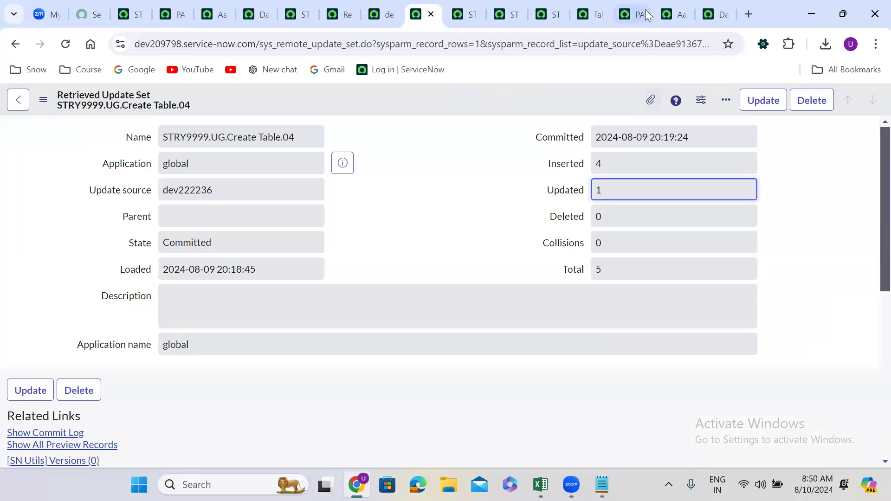
click(634, 10)
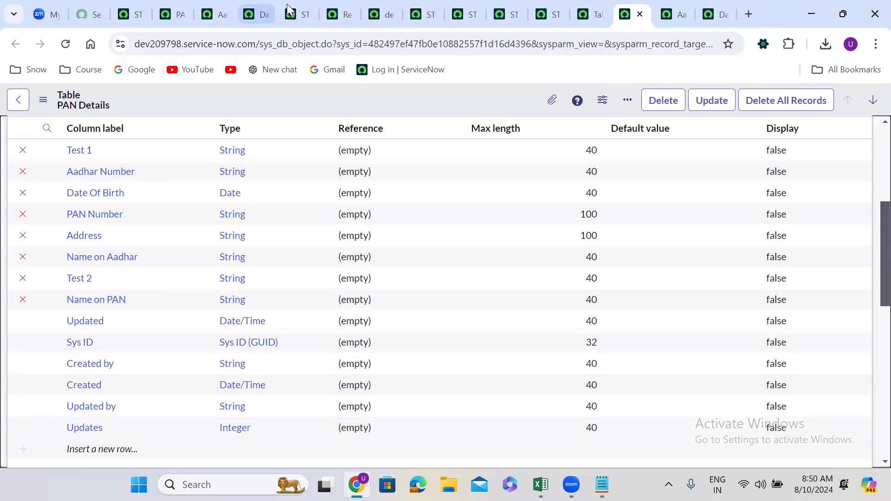
click(375, 6)
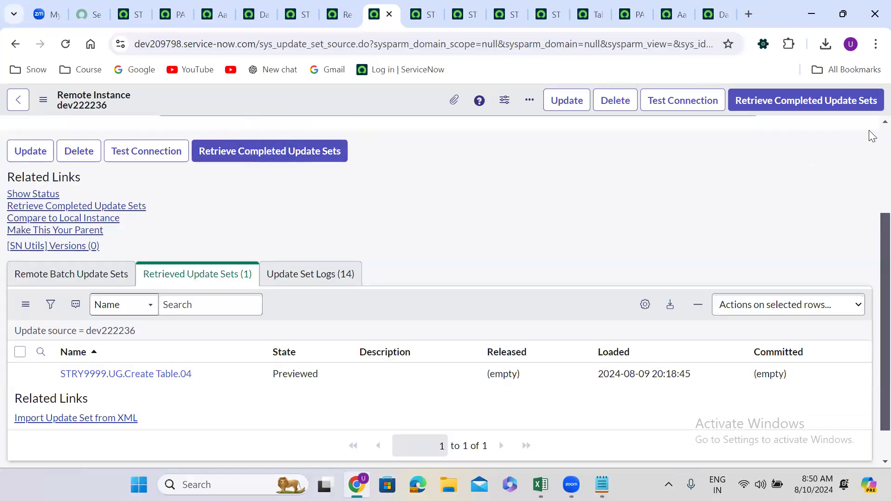
scroll(868, 130, up, 3)
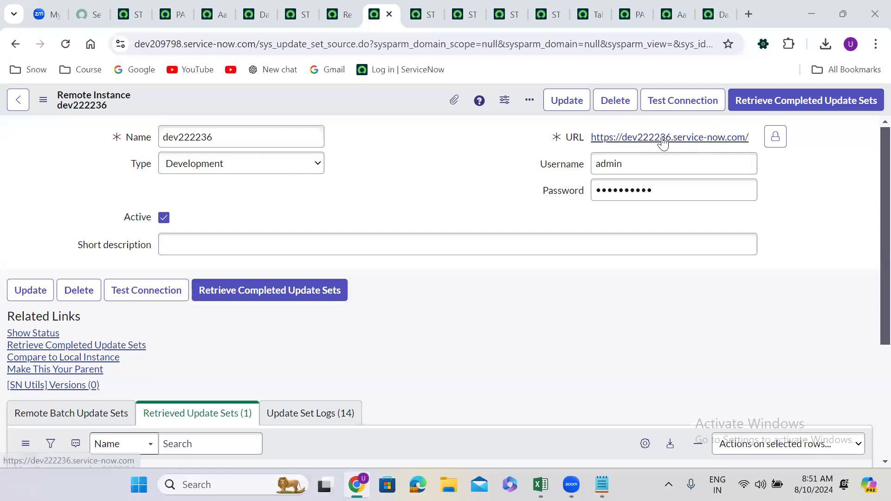
double_click(604, 166)
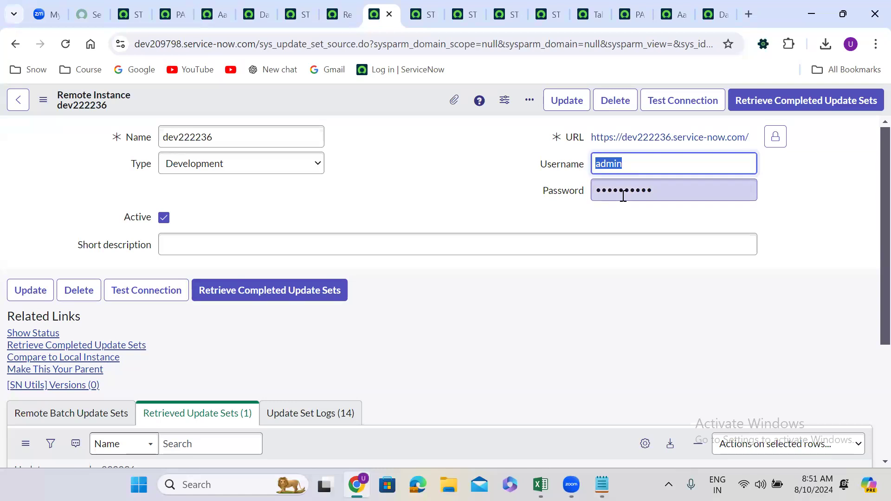
click(357, 199)
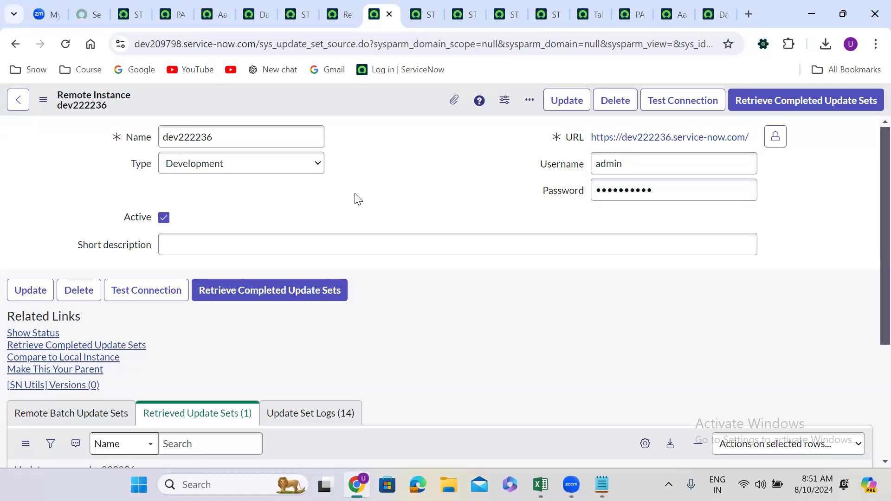
Retrieve the completed update sets from dev222236 again and compare the retrieved list with the source update set on dev222236
click(249, 290)
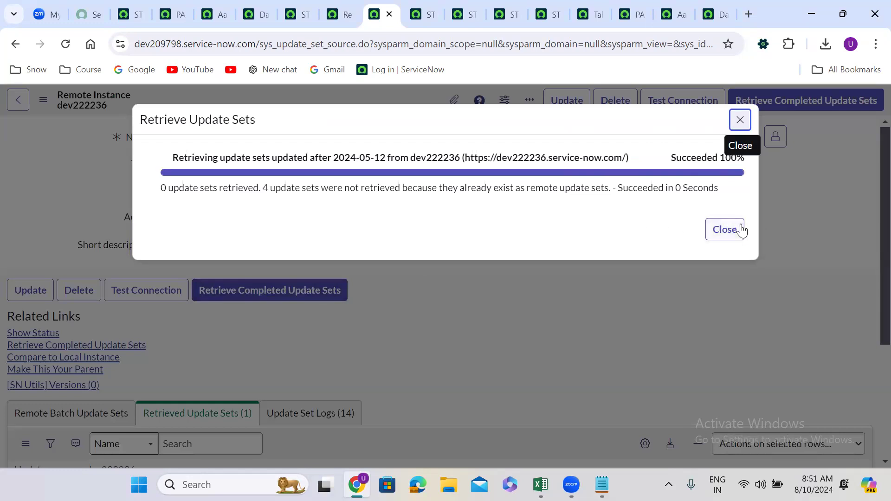
click(741, 229)
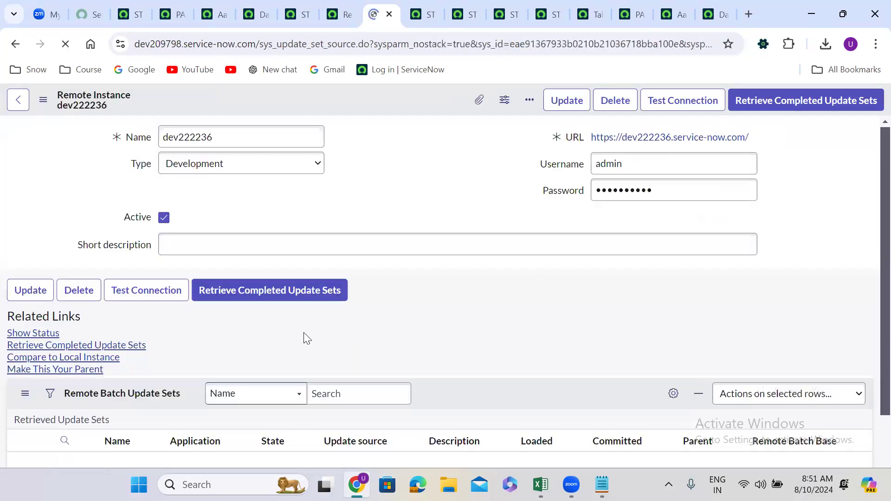
click(175, 15)
click(145, 7)
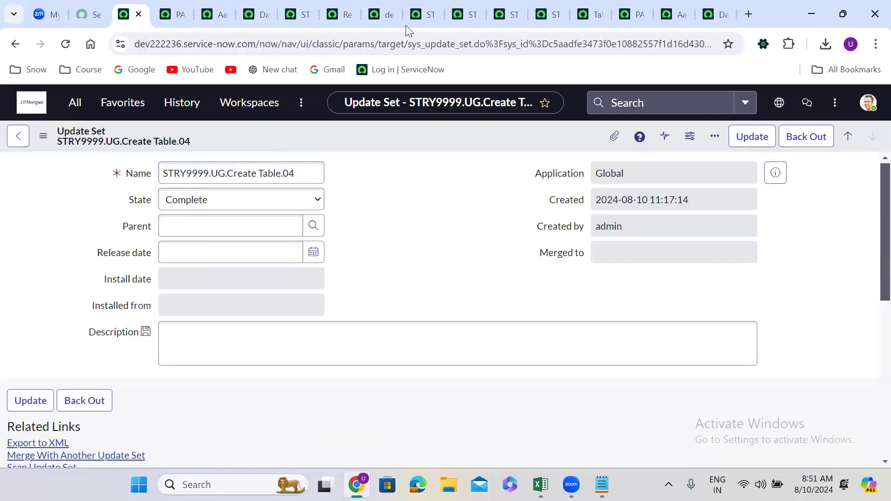
click(381, 14)
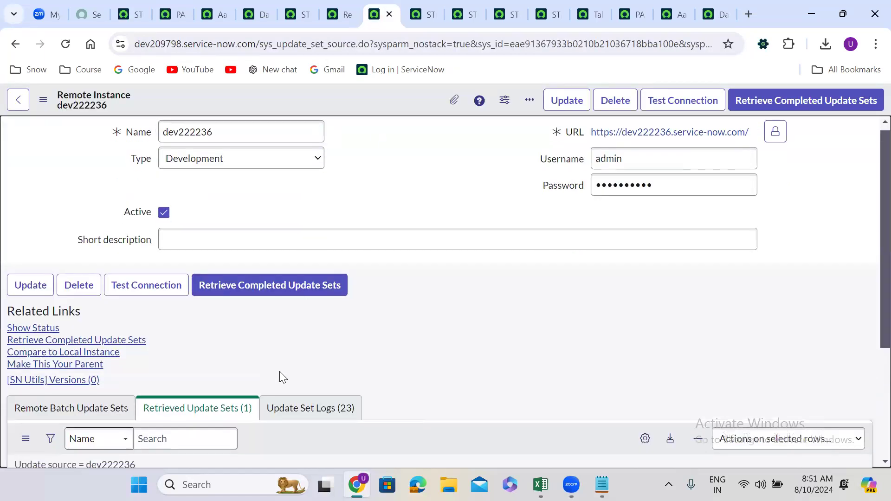
scroll(279, 371, down, 3)
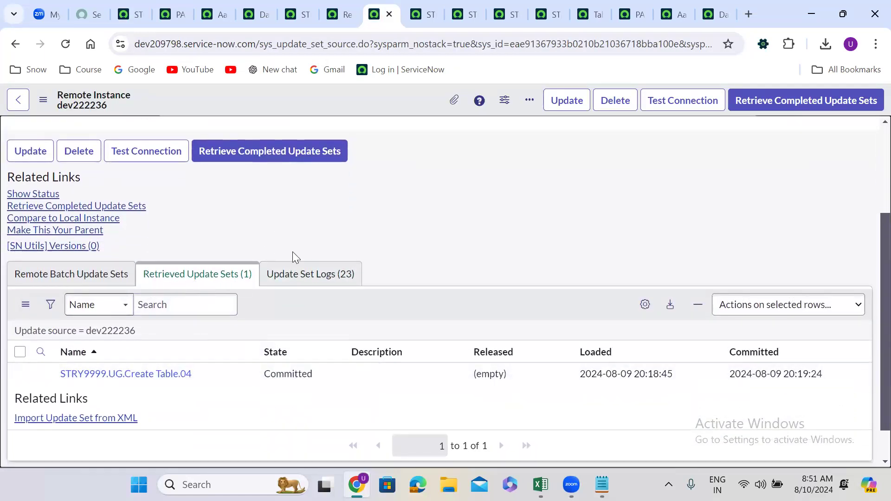
scroll(351, 225, up, 3)
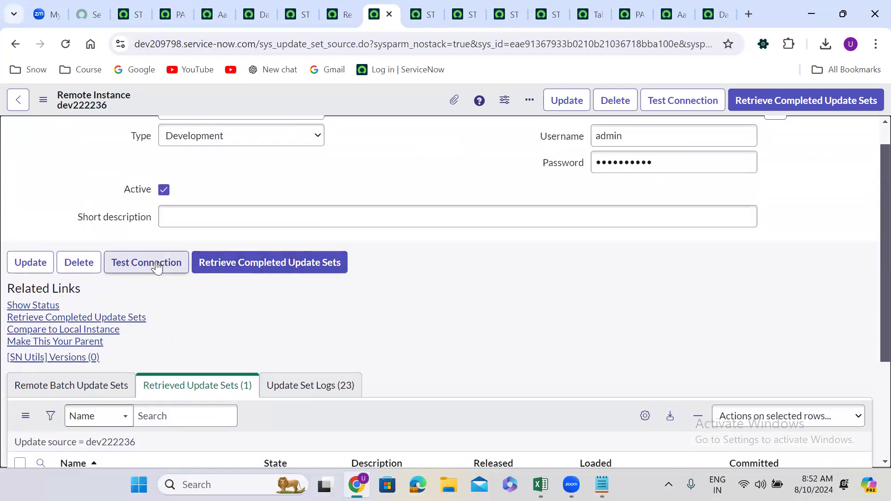
Test the connection to the dev222236 remote instance, dismiss the result message and look over the record
click(157, 268)
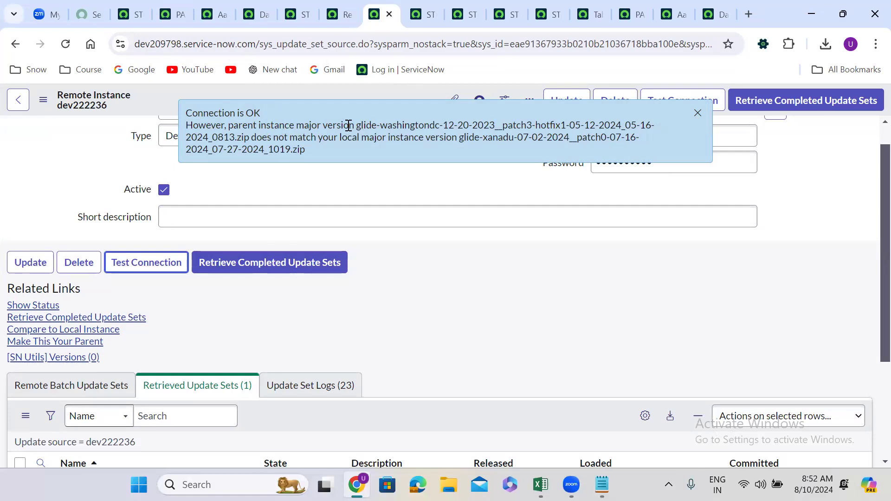
click(697, 113)
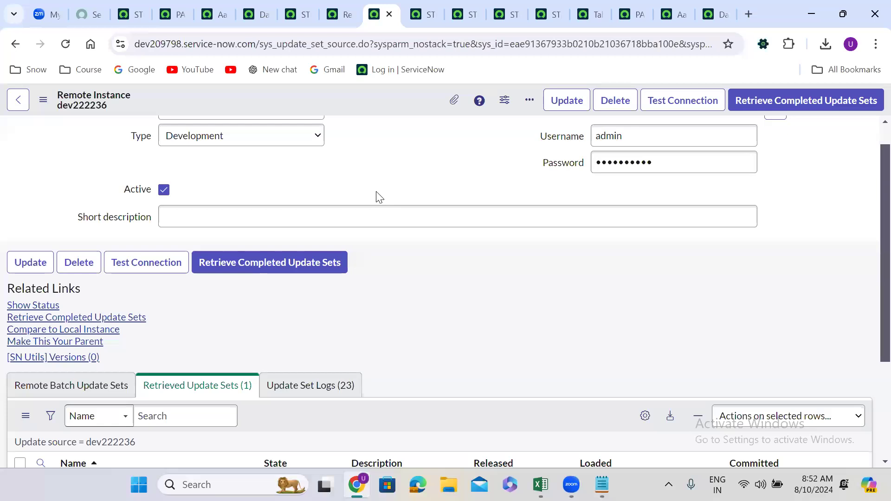
scroll(379, 198, down, 5)
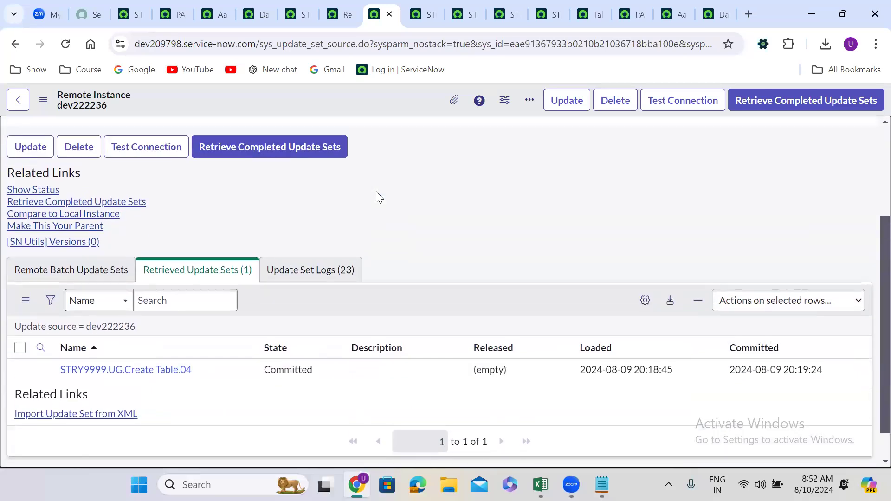
scroll(380, 197, up, 3)
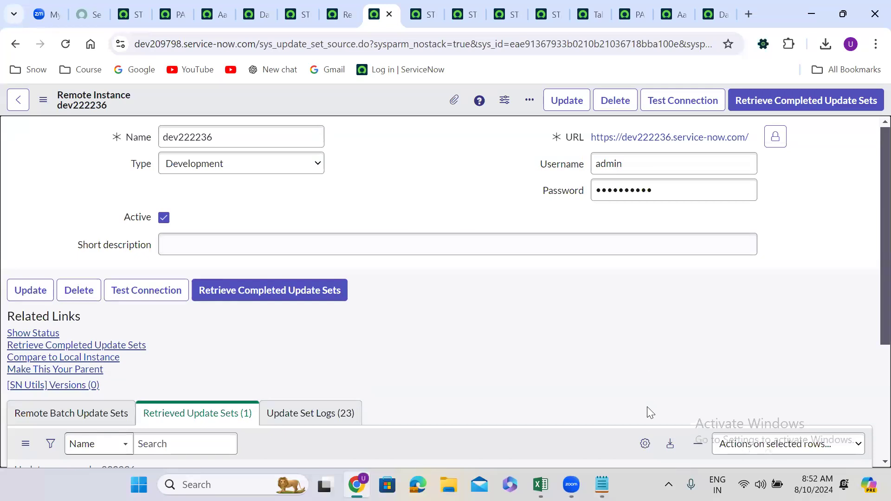
Switch to Notepad, add the line "Update source" followed by blank lines below the last divider, and minimise the notes
click(602, 485)
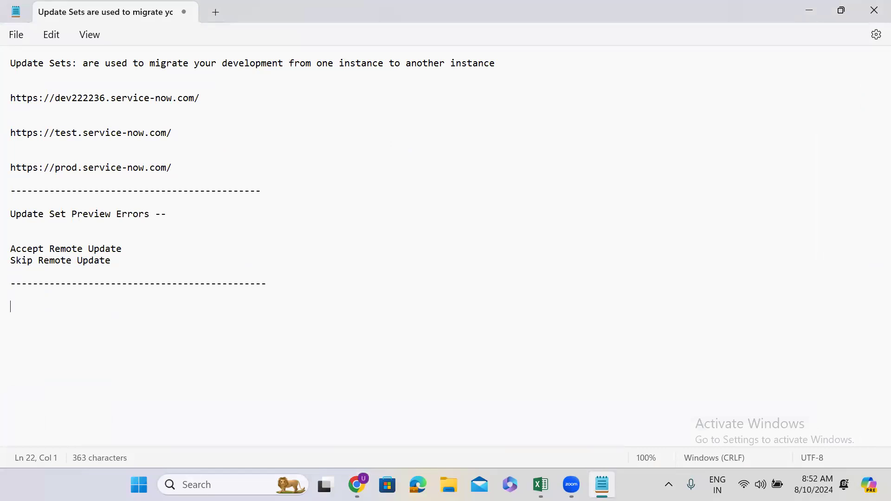
text(Update source)
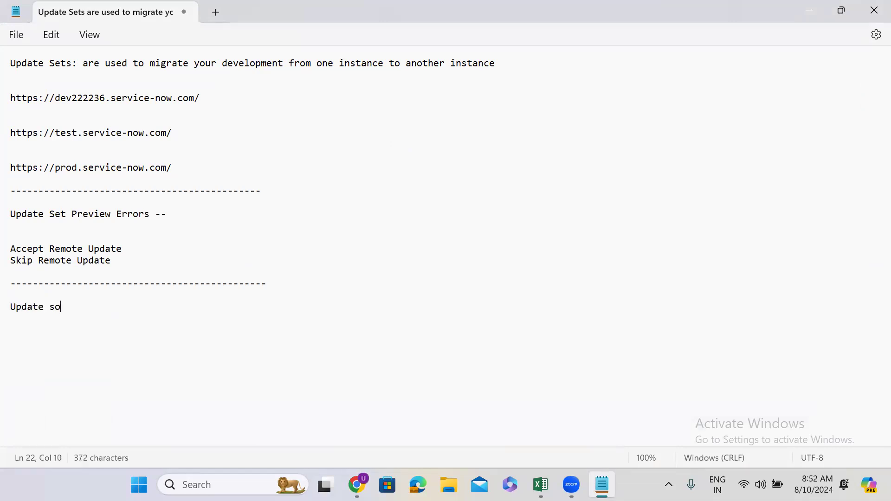
key(Return)
key(Return)
key(Return)
click(804, 10)
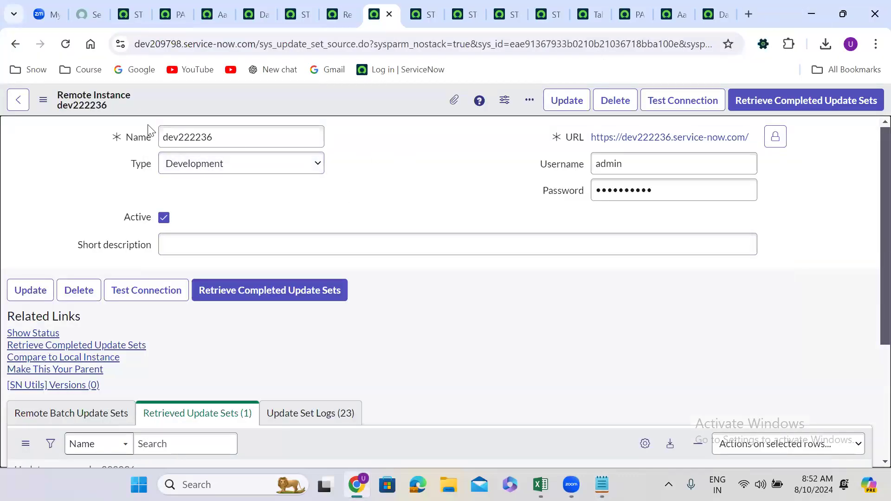
Return to the STRY9999.UG.Create Table.04 record on dev222236 and search the navigator for "local up"
click(126, 14)
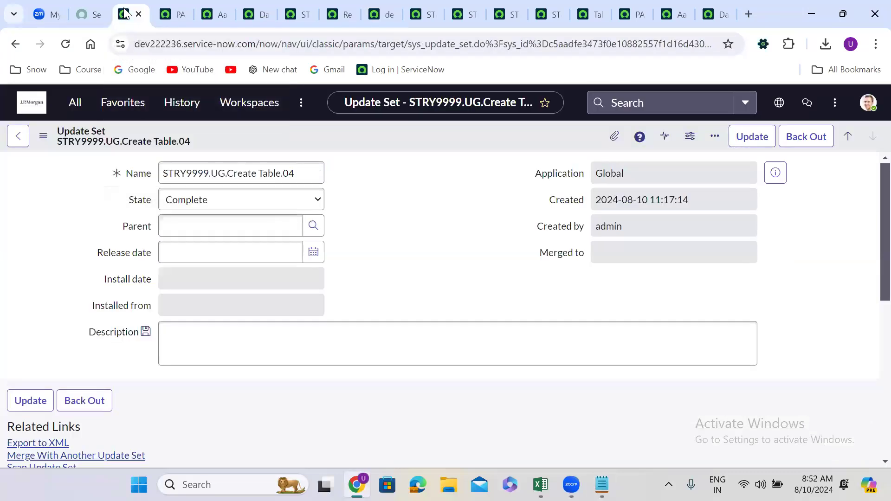
click(74, 103)
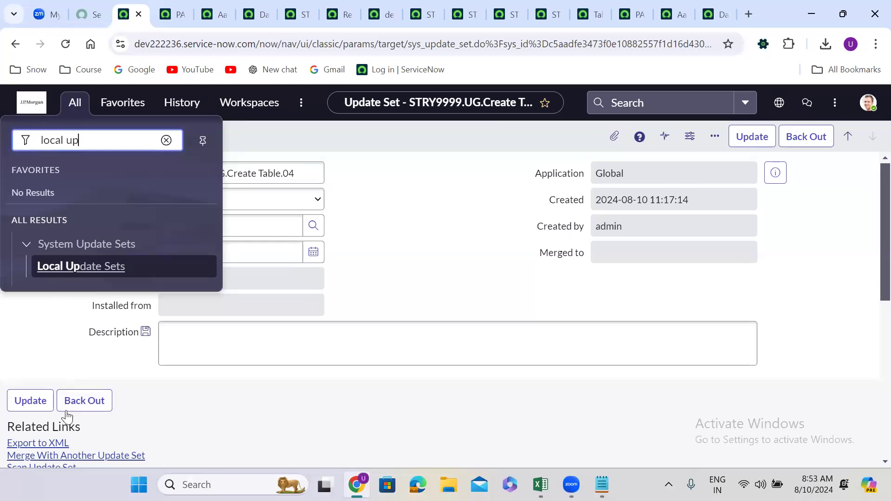
key(alt+Tab)
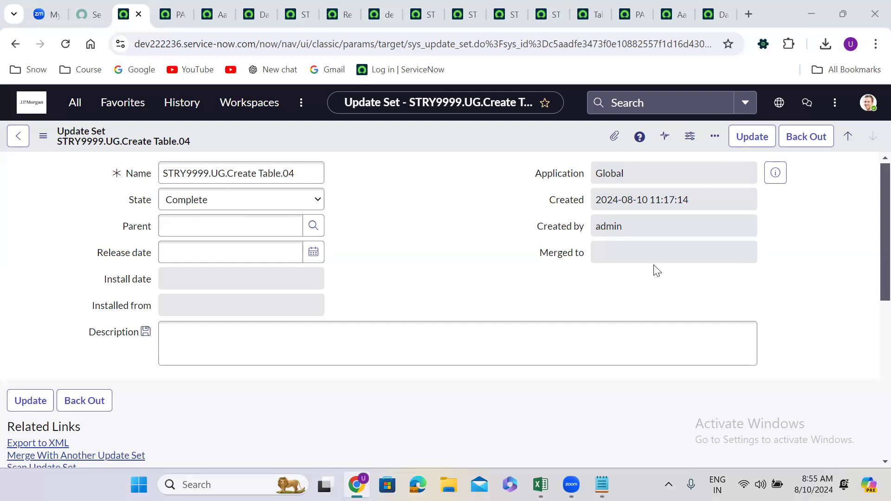
Search the navigator for "merge" and open Merge Completed Sets
click(391, 246)
click(74, 112)
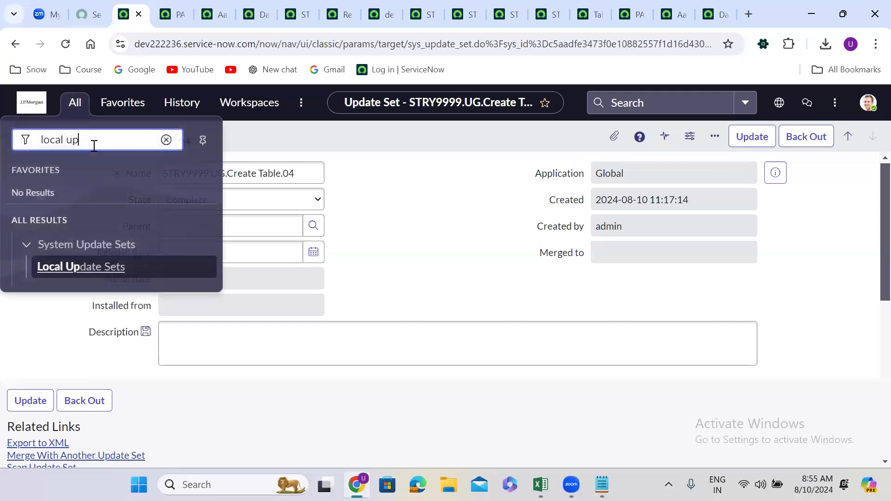
triple_click(94, 147)
text(merge)
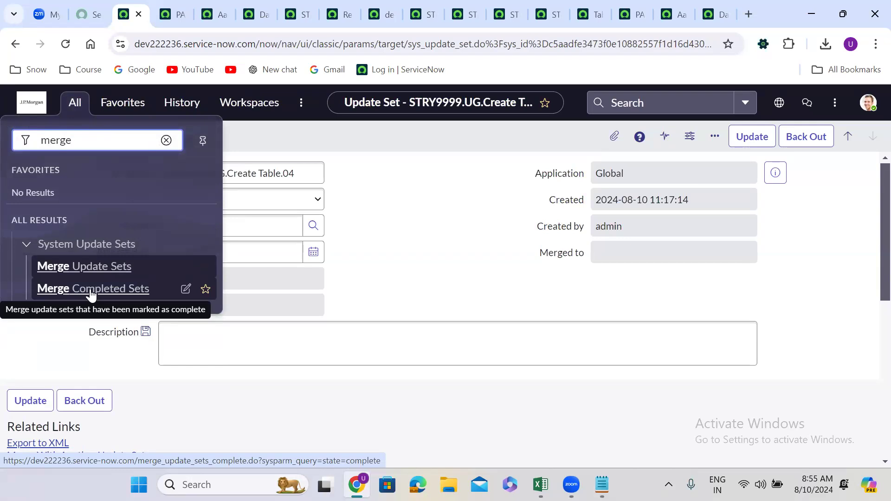
click(91, 293)
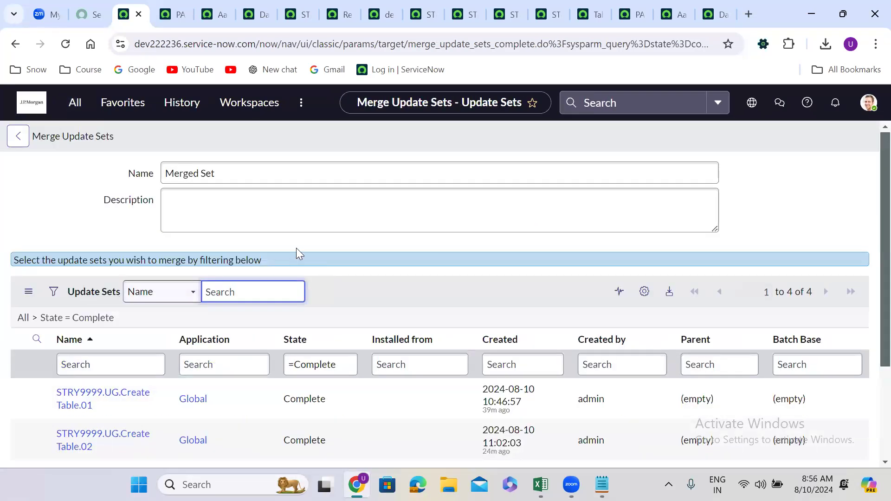
Name the merged update set STRY9999.UG.Create Table.Final
triple_click(198, 177)
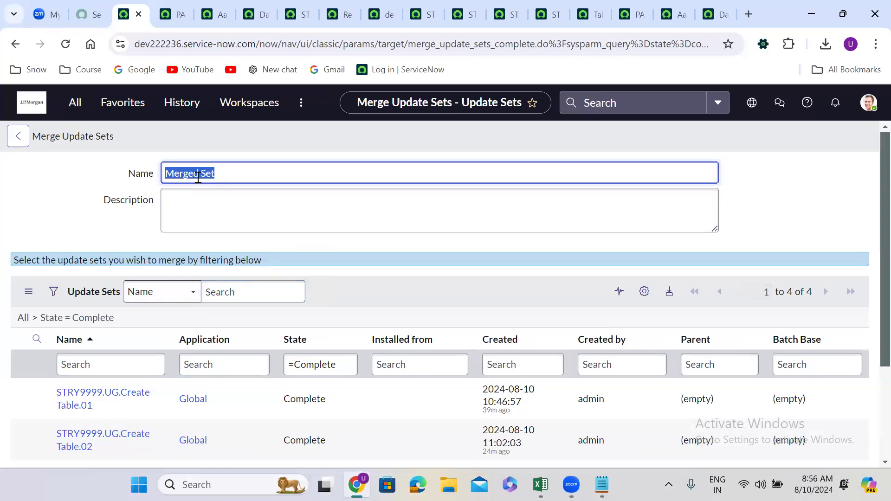
click(58, 398)
drag(58, 398, 103, 399)
key(ctrl+c)
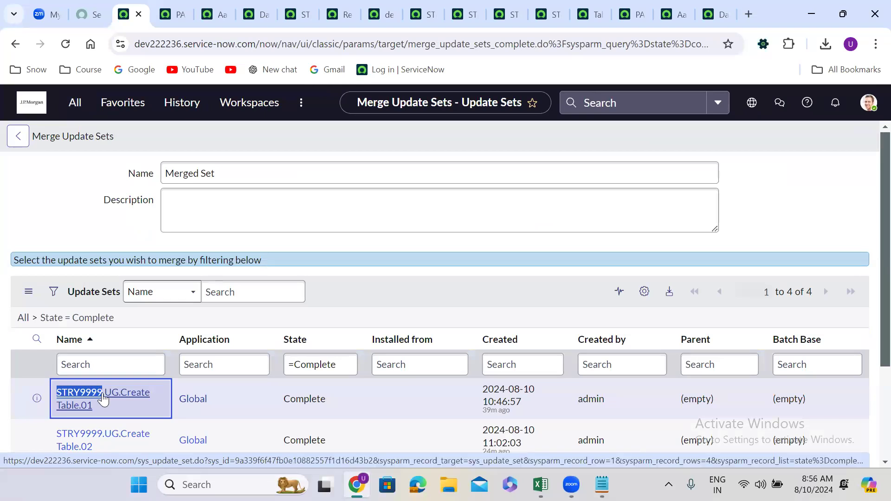
triple_click(235, 177)
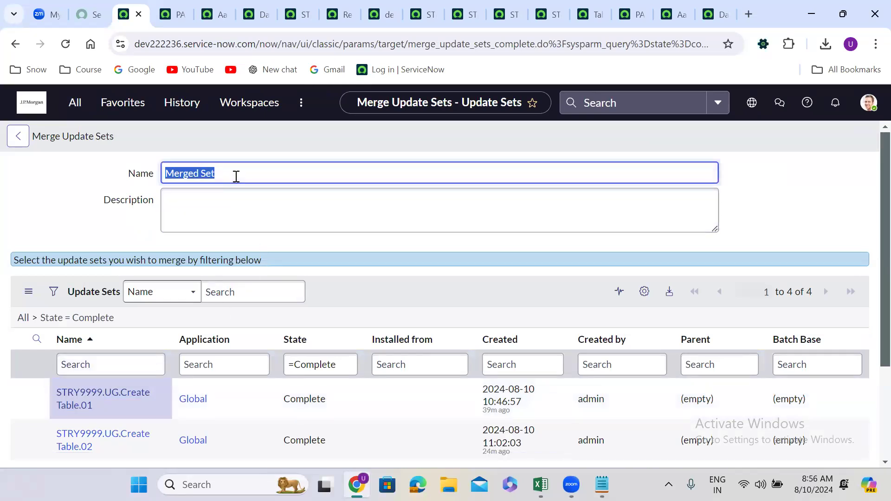
key(ctrl+v)
text(.U)
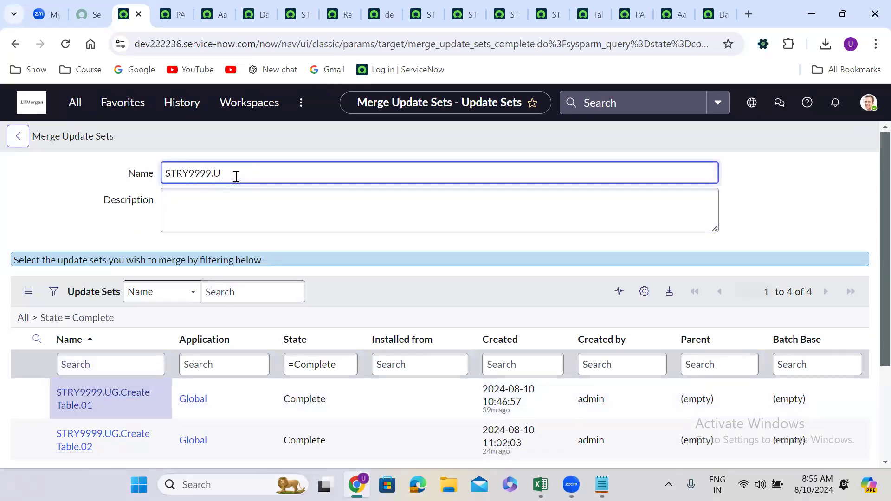
text(G.Create Table.Final)
click(347, 243)
Filter the completed update sets to names containing STRY9999 and merge them, confirming the merge
scroll(346, 243, down, 2)
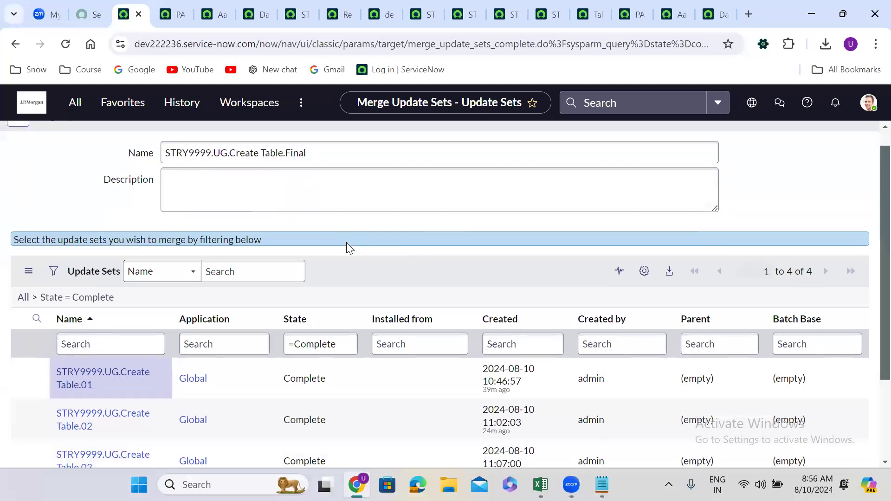
scroll(346, 243, down, 2)
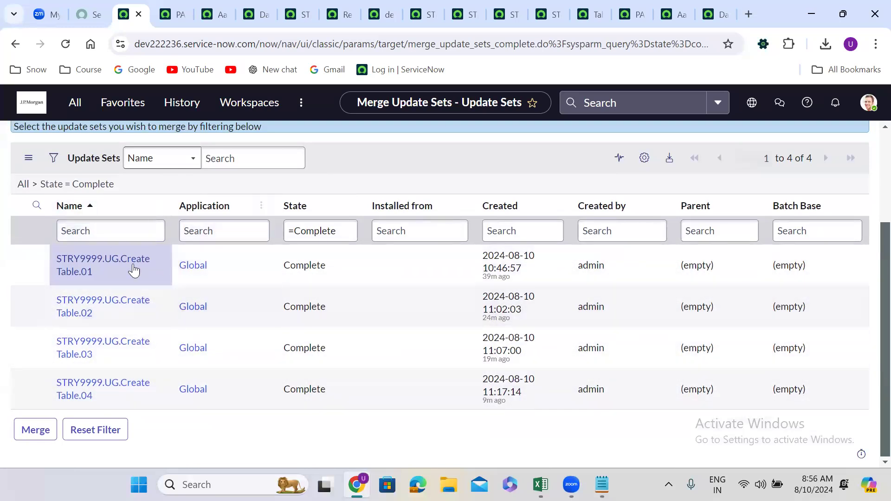
click(54, 157)
click(112, 297)
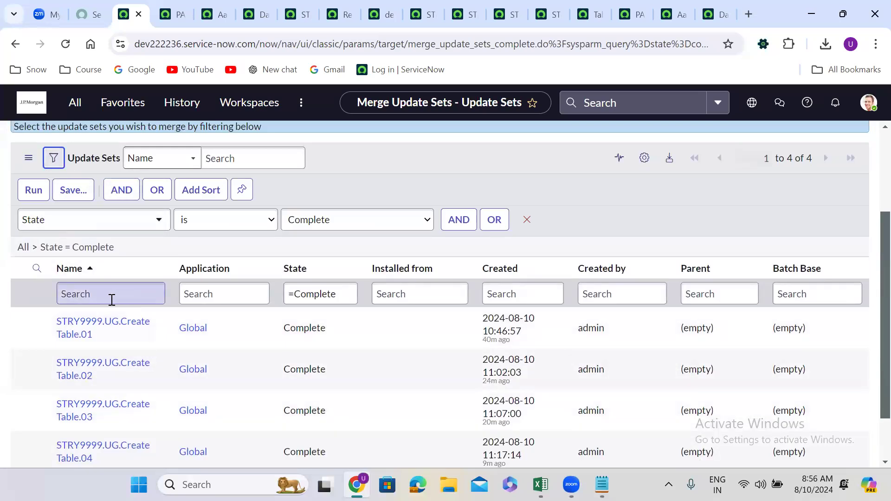
click(112, 299)
text(*)
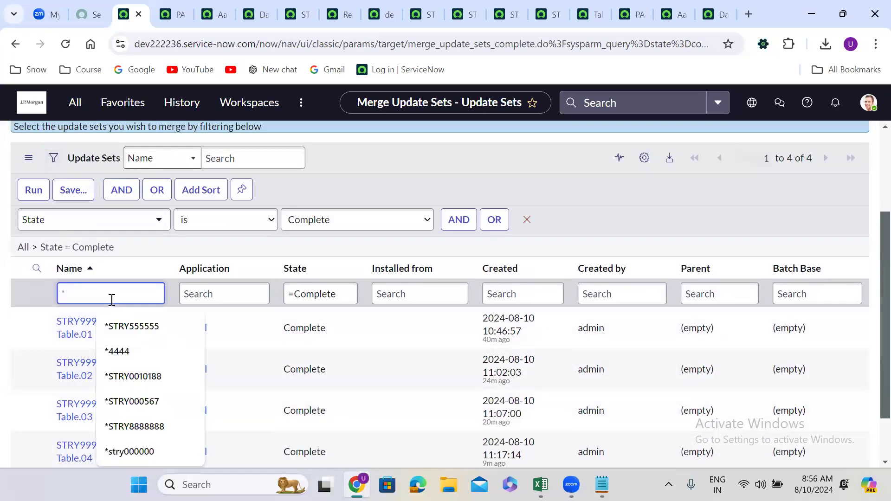
text(STRY9999)
key(Return)
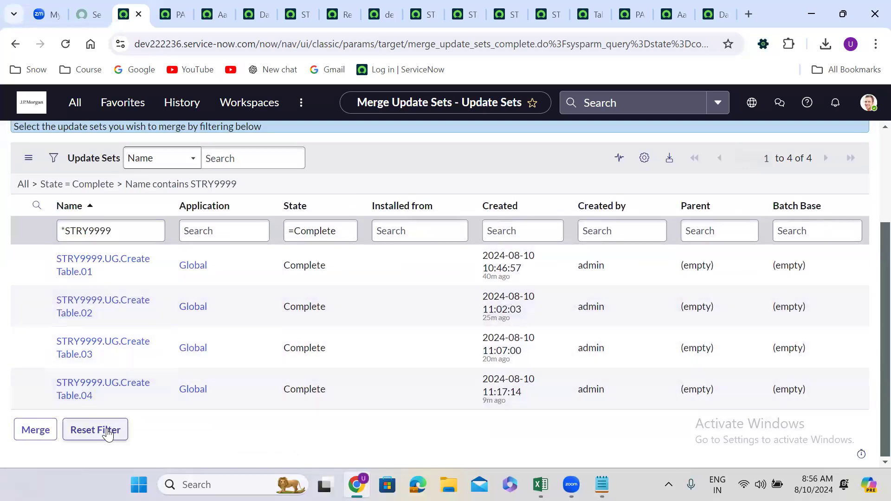
click(34, 433)
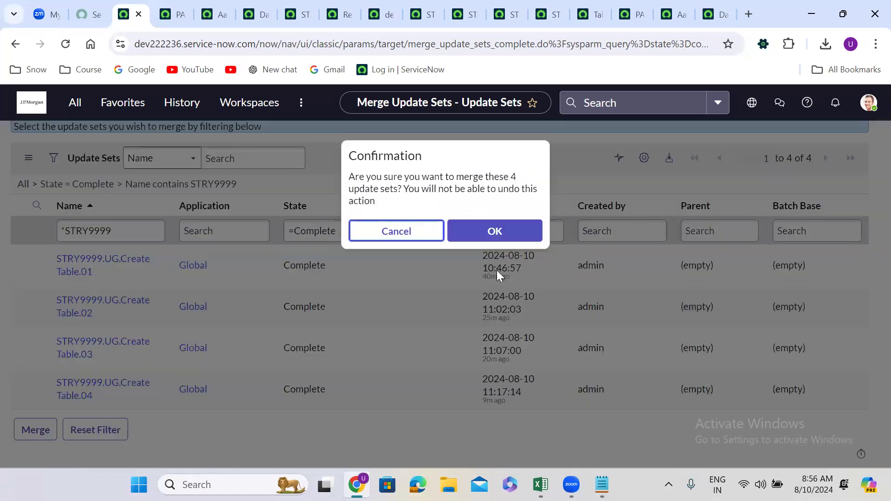
click(504, 232)
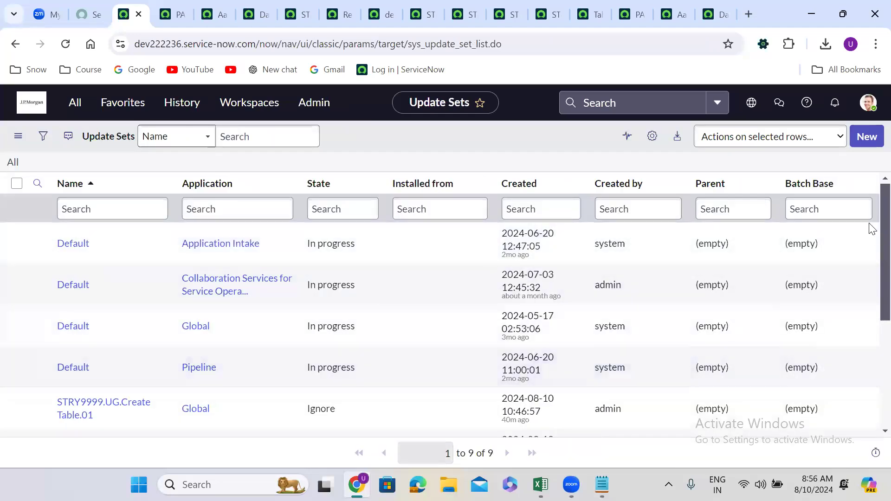
Open the STRY9999.UG.Create Table.Final update set, set its state to Complete and save the record
scroll(743, 320, down, 4)
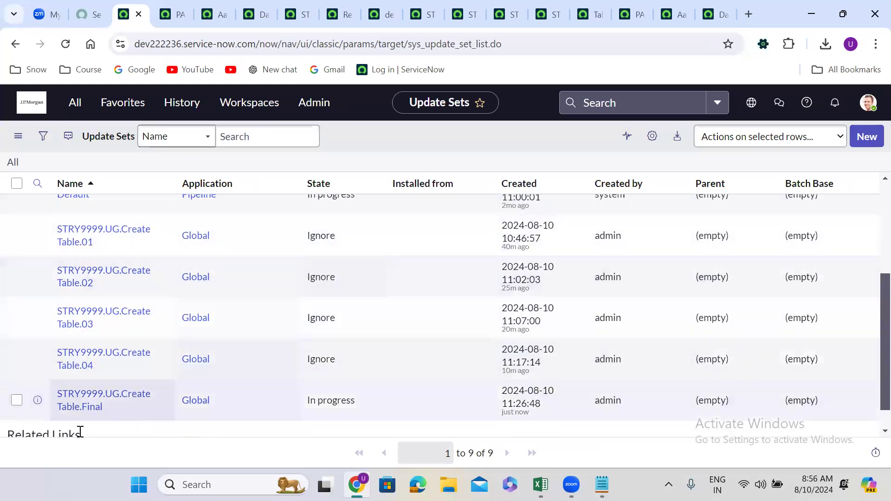
click(94, 395)
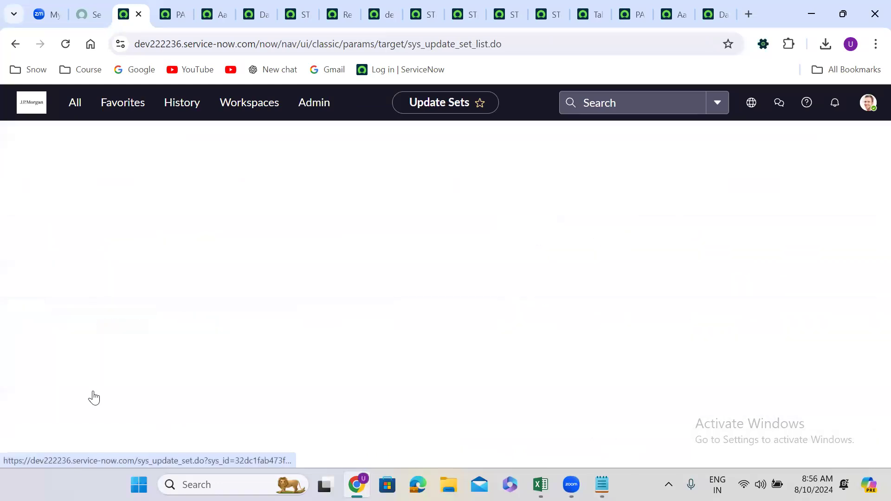
click(226, 207)
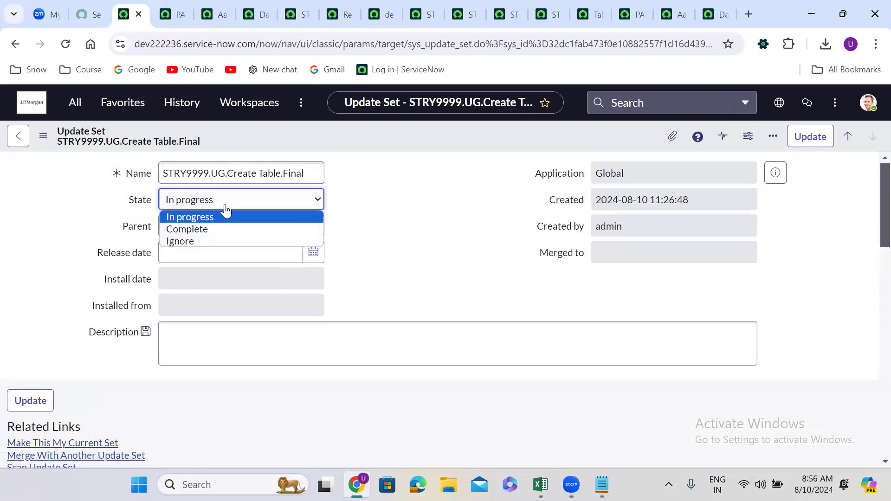
click(225, 230)
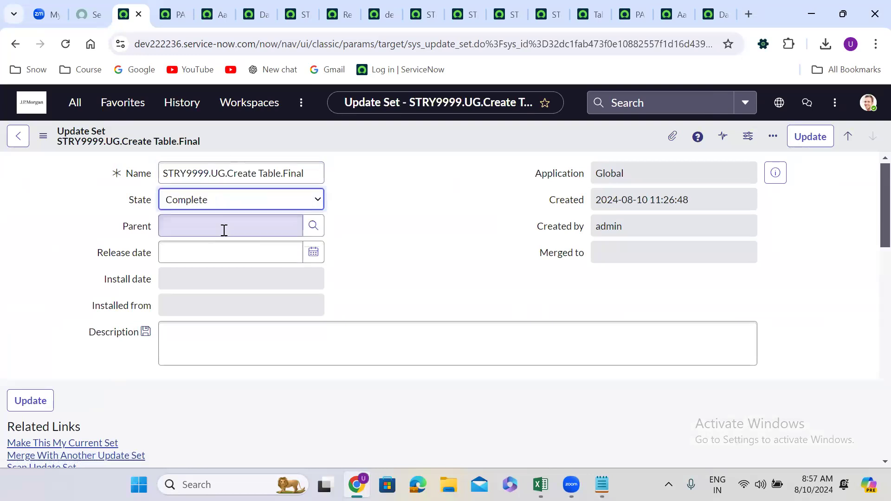
right_click(368, 133)
click(393, 144)
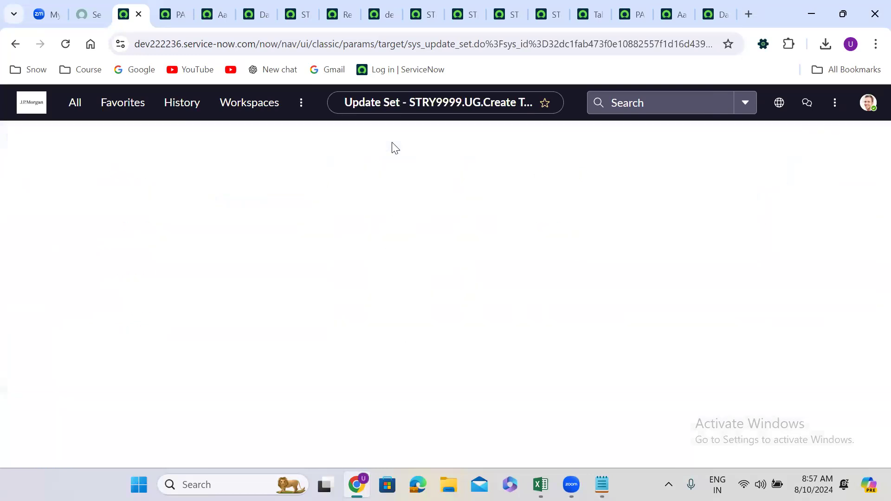
click(377, 264)
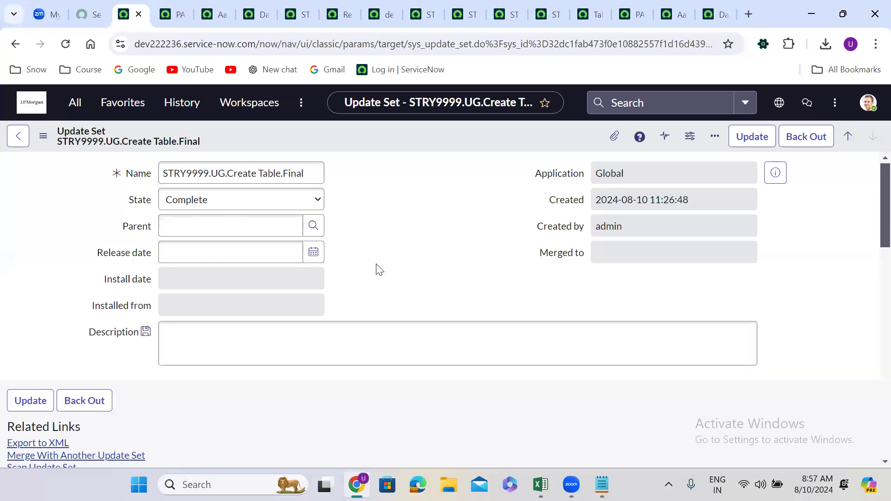
View the dev222236 remote instance record on dev209798, and open the merge page for in-progress update sets on dev222236
click(381, 10)
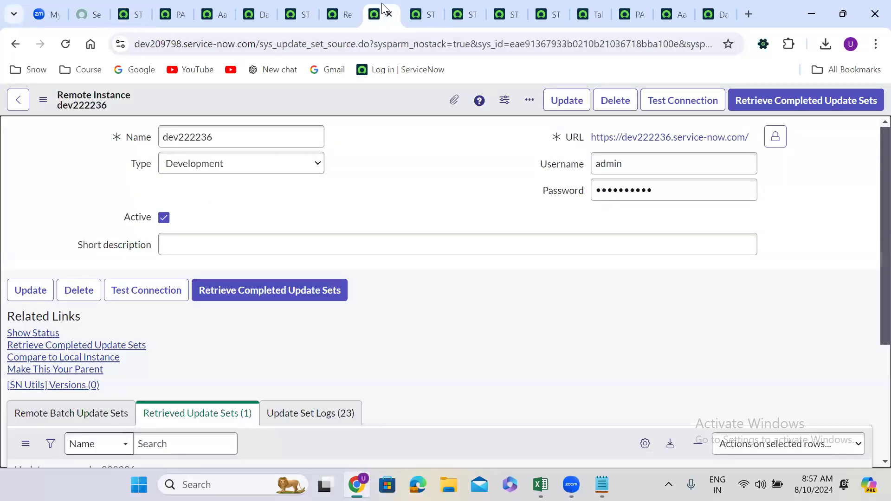
click(131, 12)
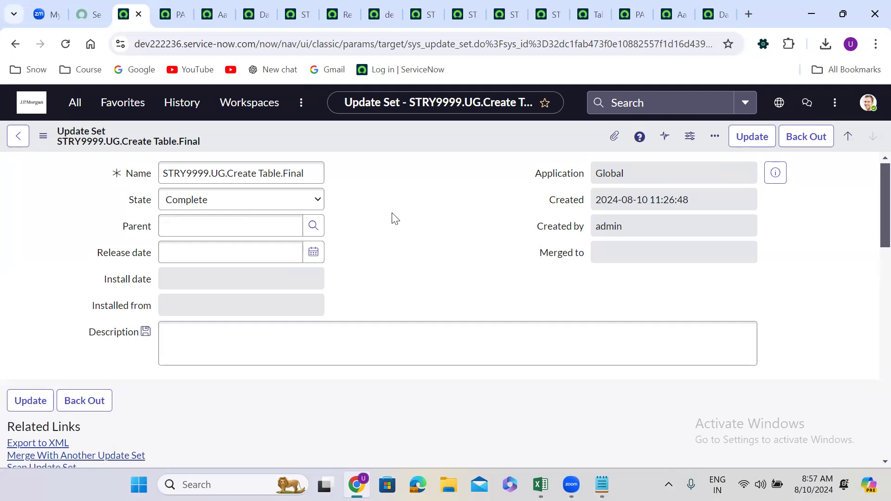
click(73, 103)
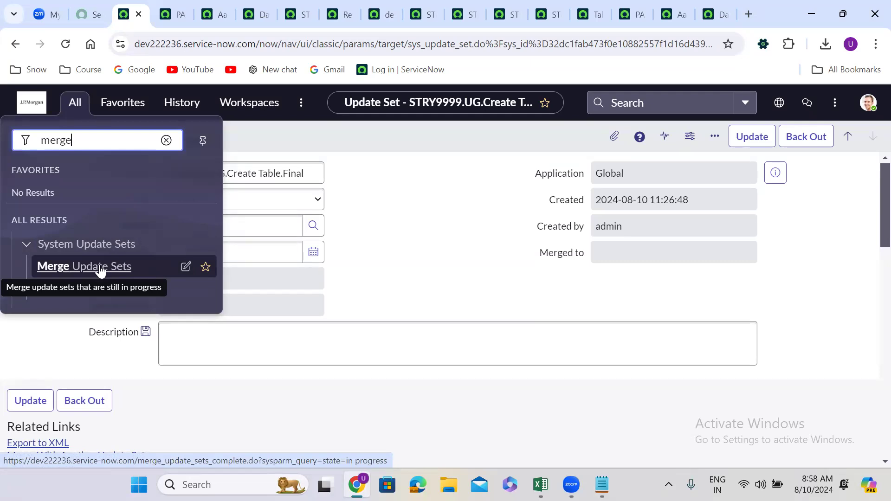
click(79, 267)
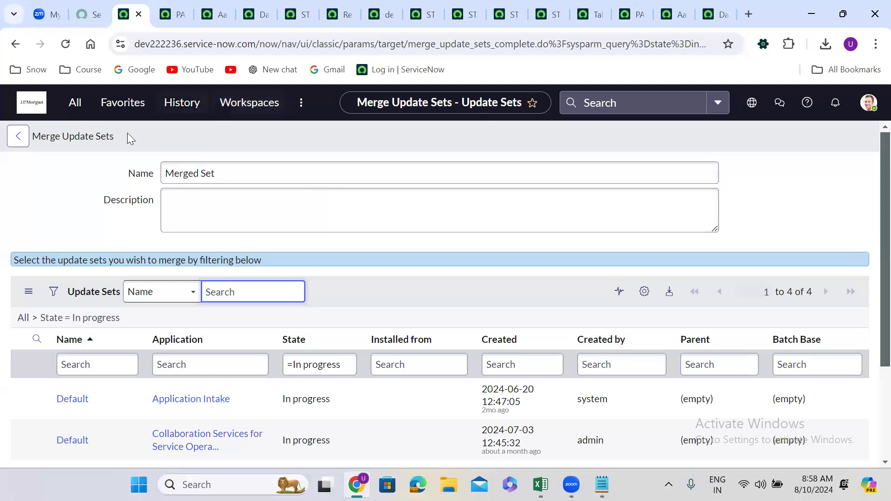
Return to the instance's home page, look over the update set notes in Notepad and minimise them
click(28, 107)
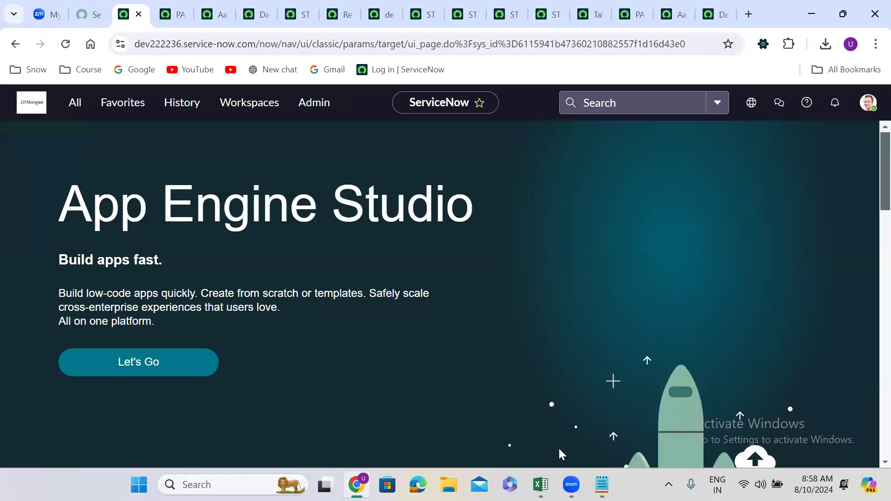
click(602, 484)
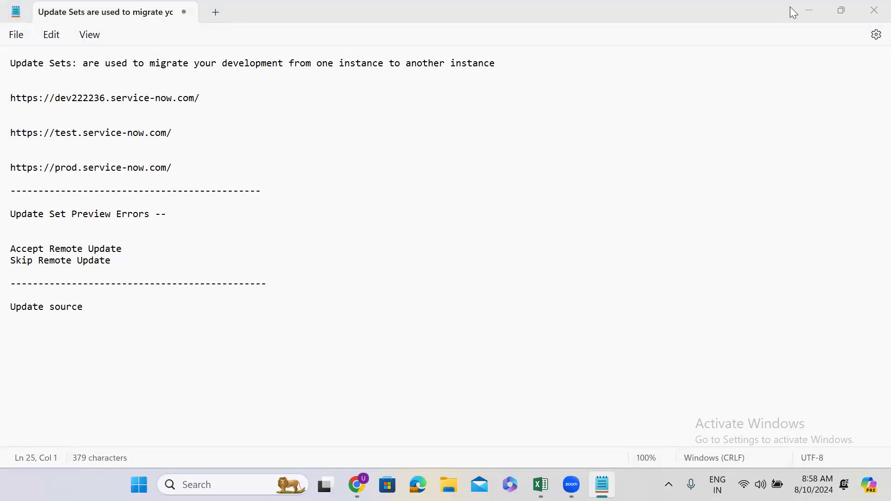
double_click(806, 14)
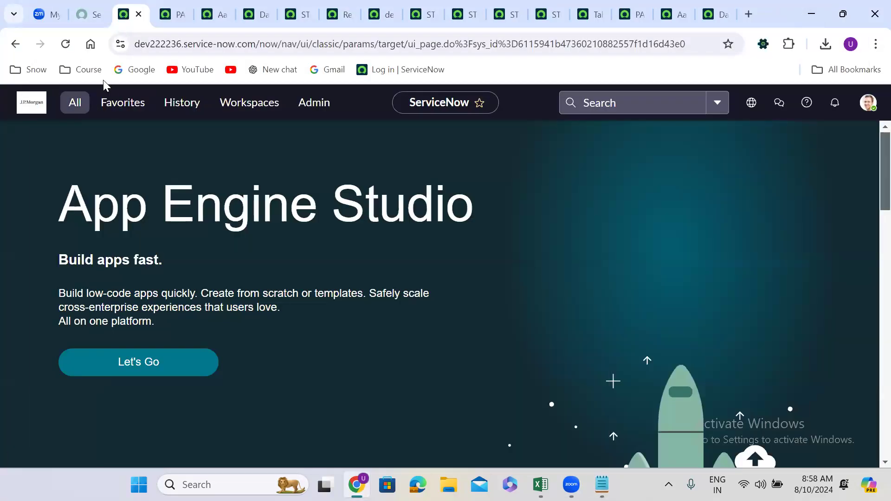
Search the navigator for "local up", open Local Update Sets and examine the states of the STRY9999 update sets
click(63, 110)
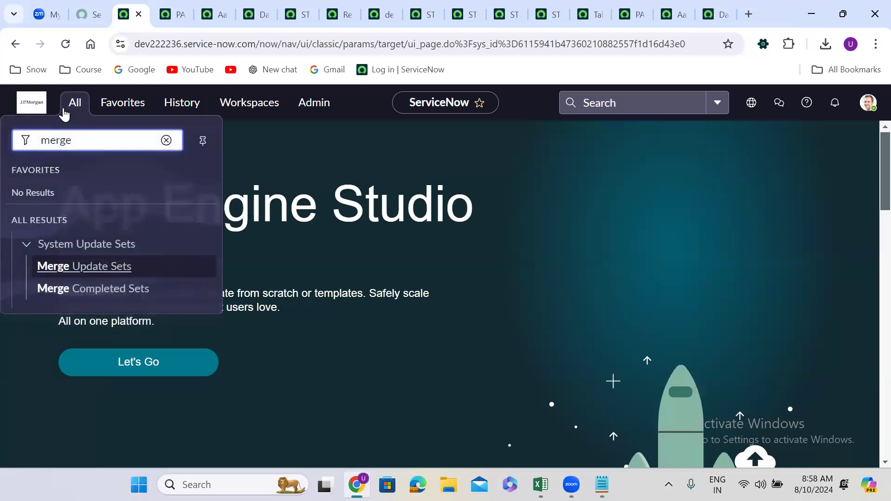
click(166, 141)
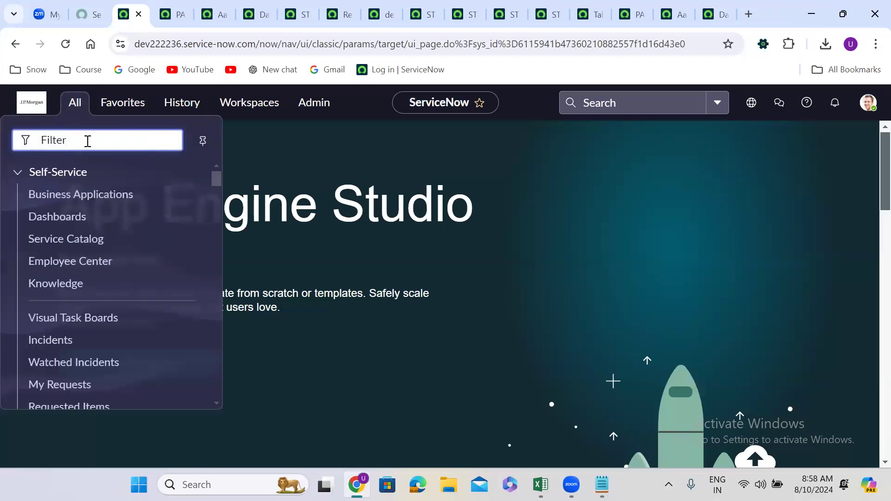
text(loca)
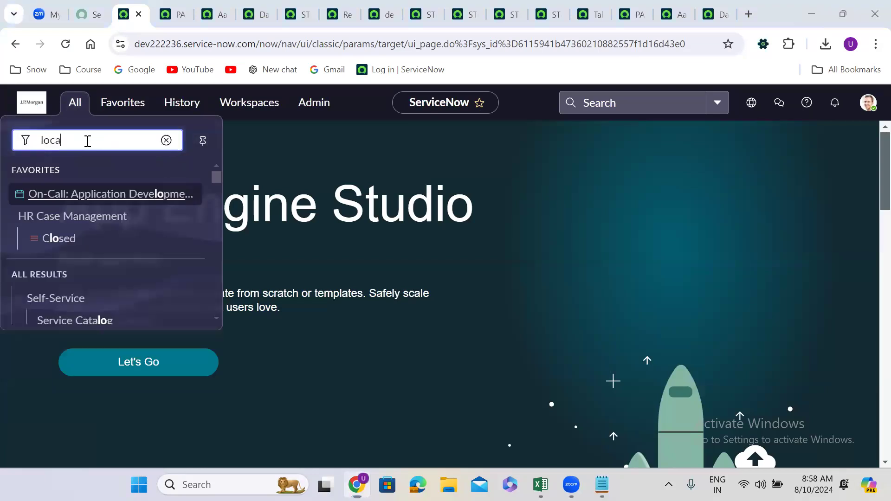
key(super+n)
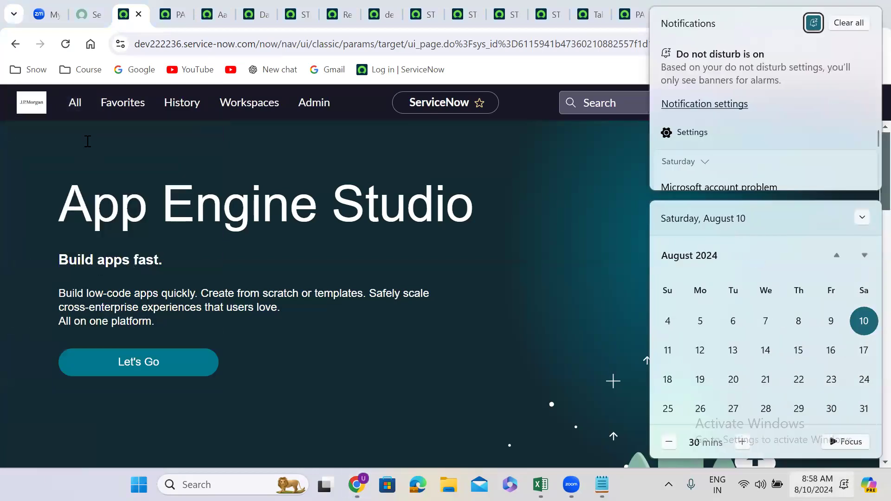
click(139, 138)
click(70, 109)
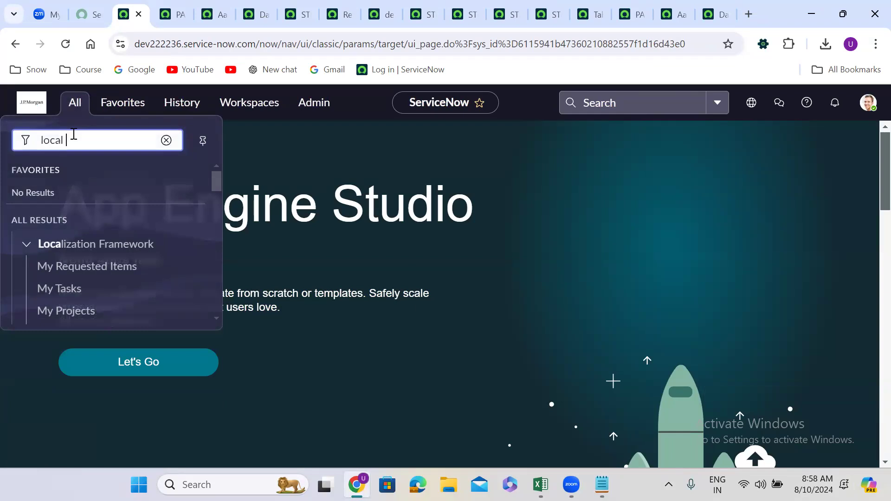
text(up)
click(75, 263)
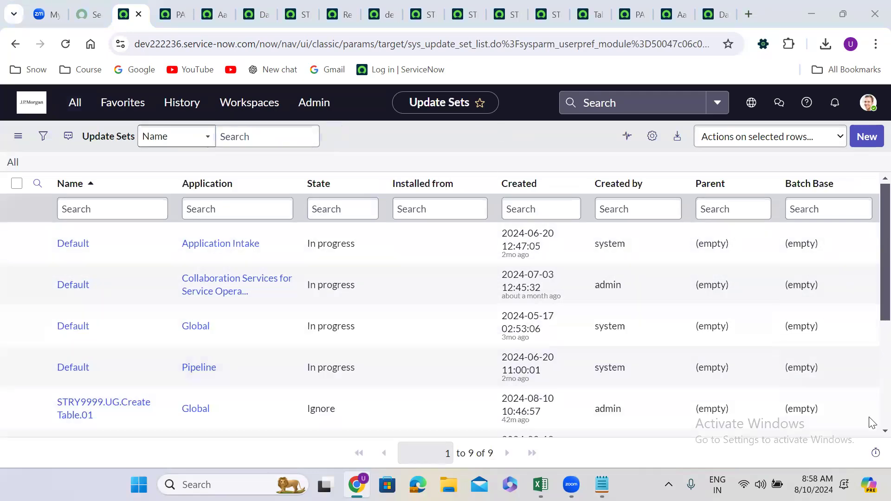
scroll(491, 328, down, 5)
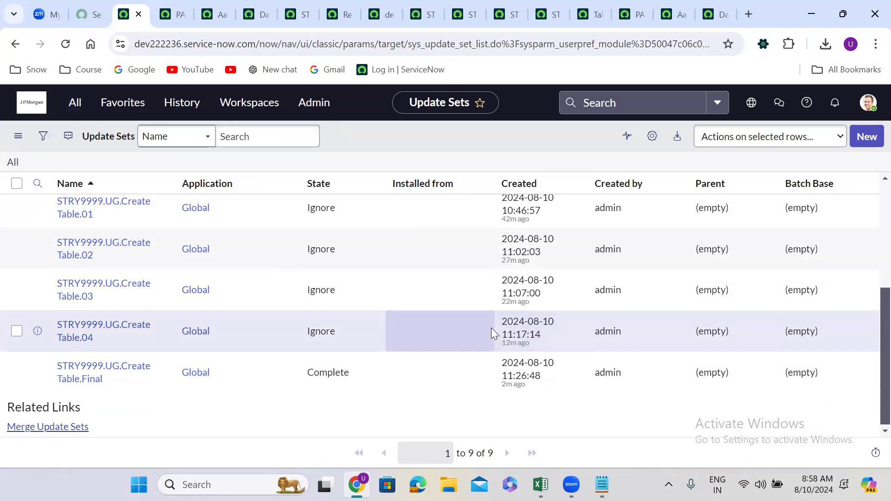
scroll(491, 328, up, 1)
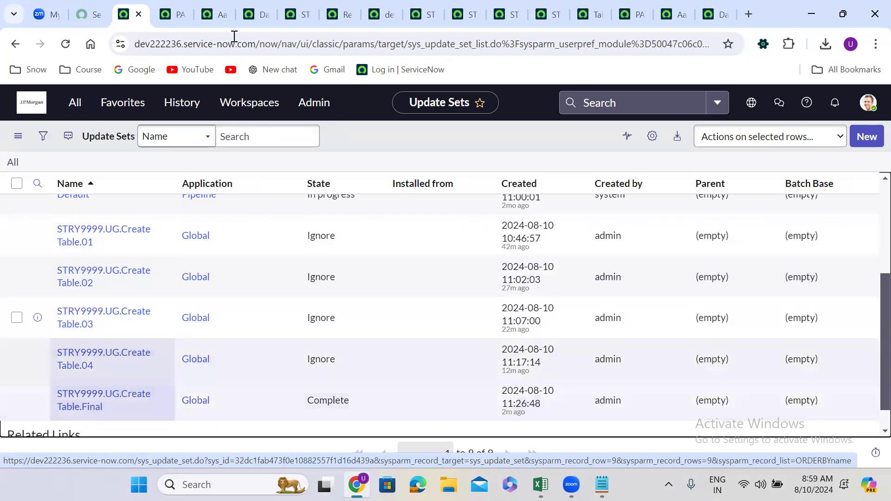
Open the STRY9999.UG.Create Table.Final record from its preview in the update sets list and look over its related lists
click(214, 2)
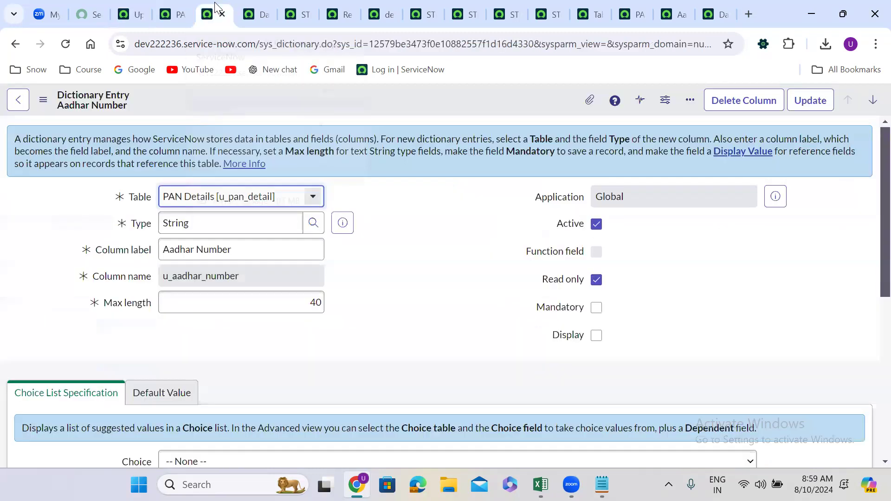
click(182, 6)
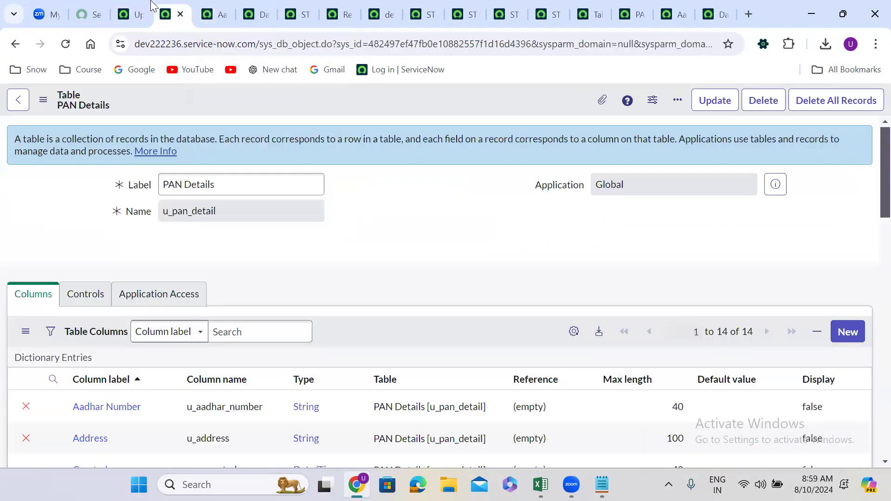
click(133, 14)
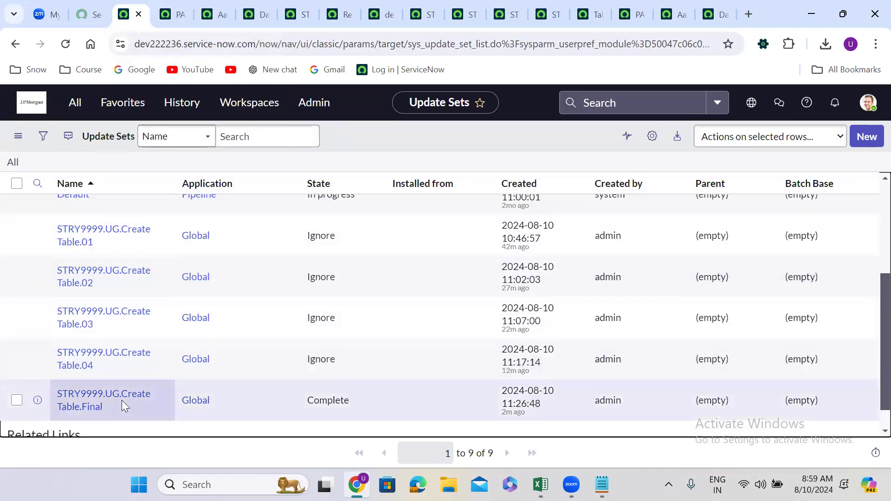
click(38, 400)
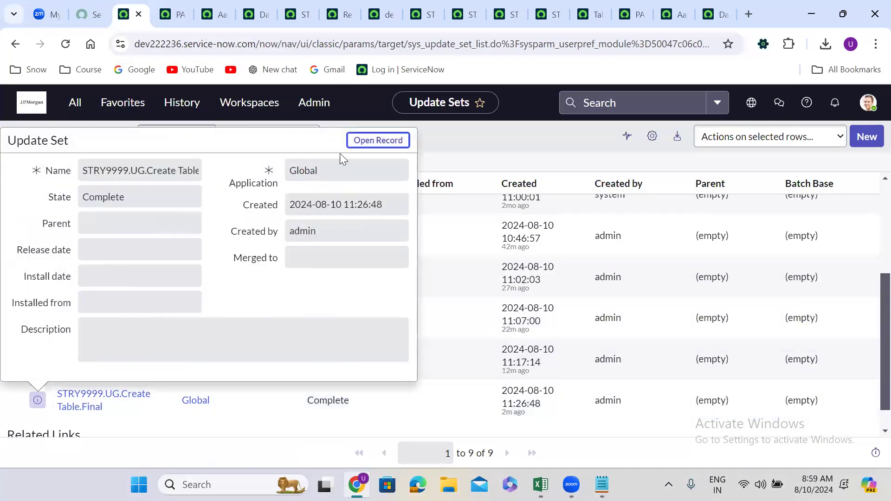
click(362, 142)
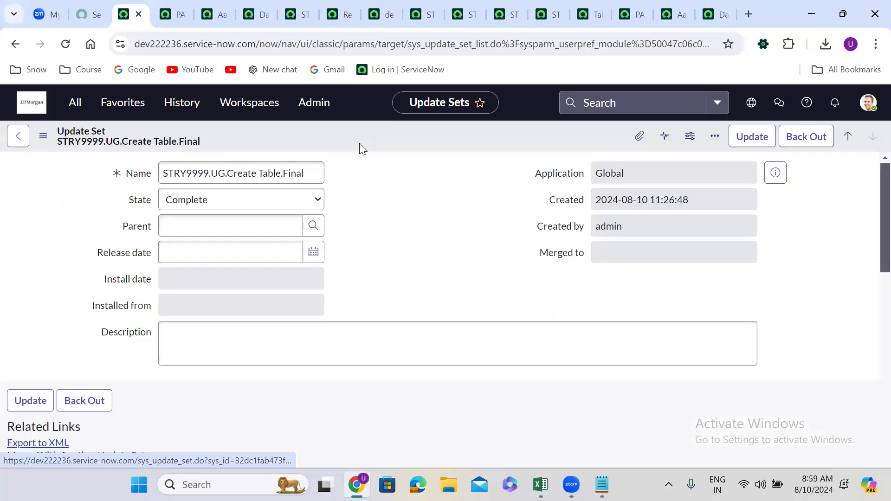
scroll(361, 251, down, 1)
scroll(359, 250, down, 3)
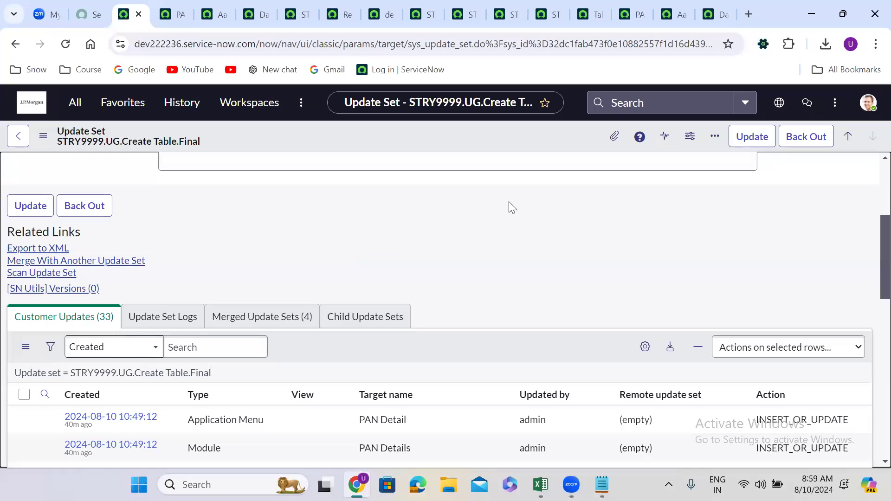
View the retrieved update sets on the dev222236 remote instance record in dev209798
click(381, 5)
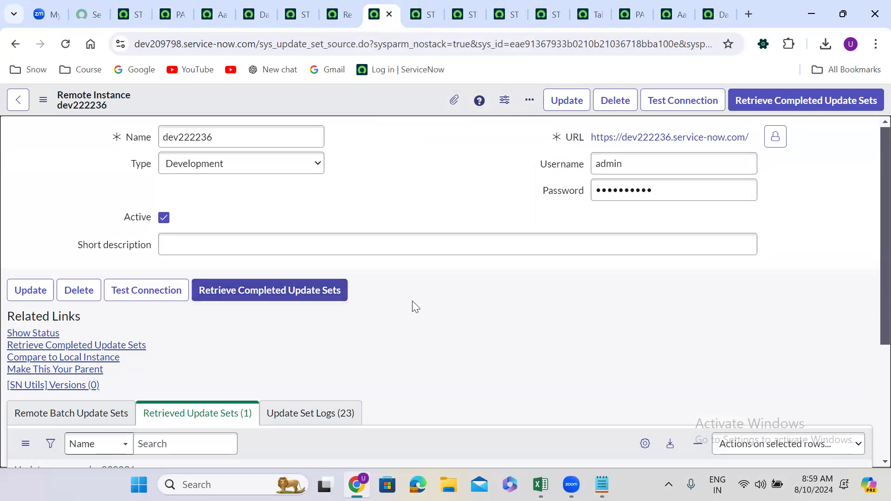
scroll(413, 302, down, 2)
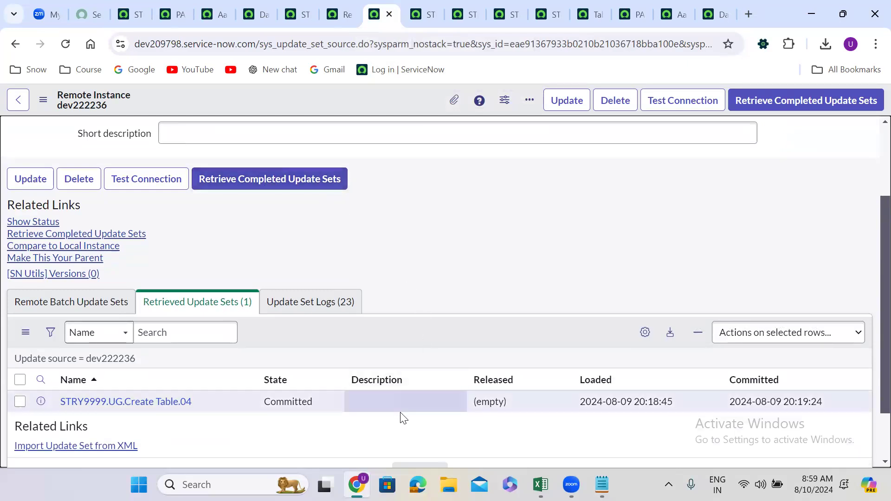
key(alt+Tab)
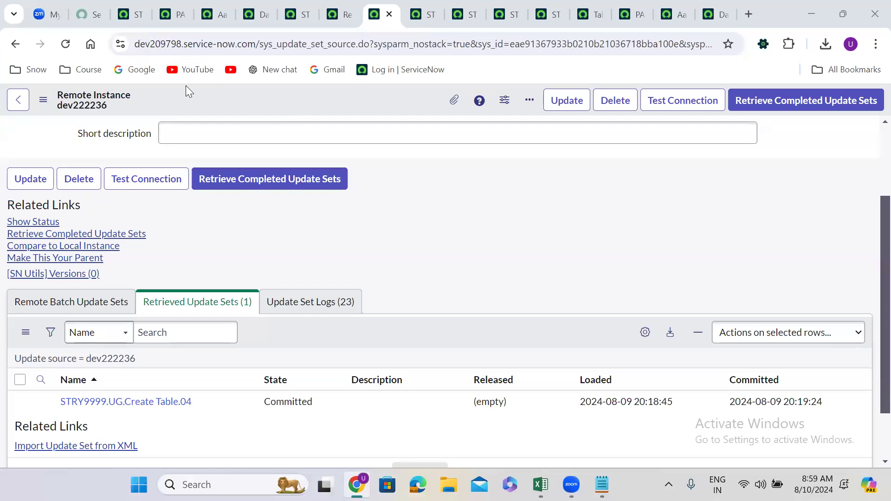
Return to dev222236, search the navigator for "merge", and open Merge Update Sets to view the in-progress sets
click(132, 7)
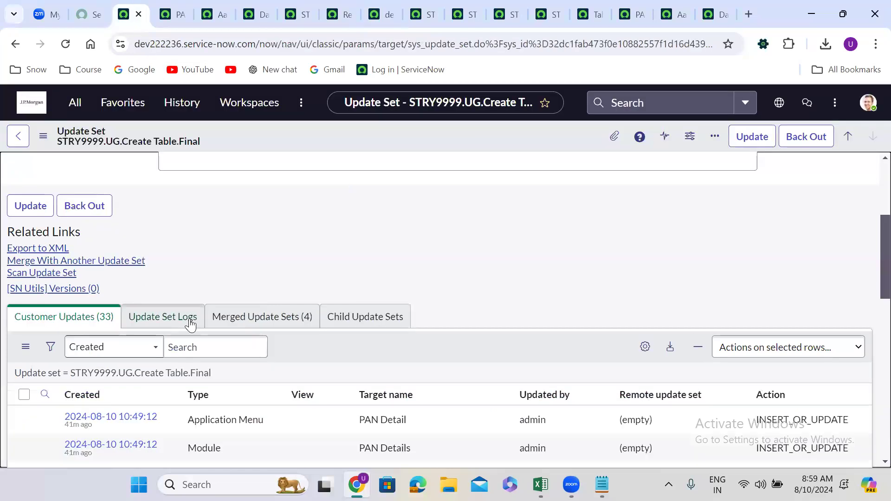
click(72, 101)
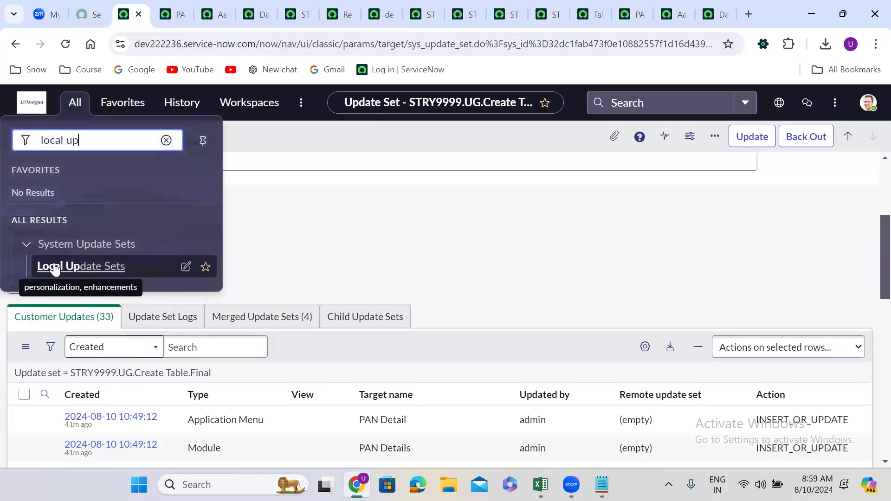
triple_click(93, 144)
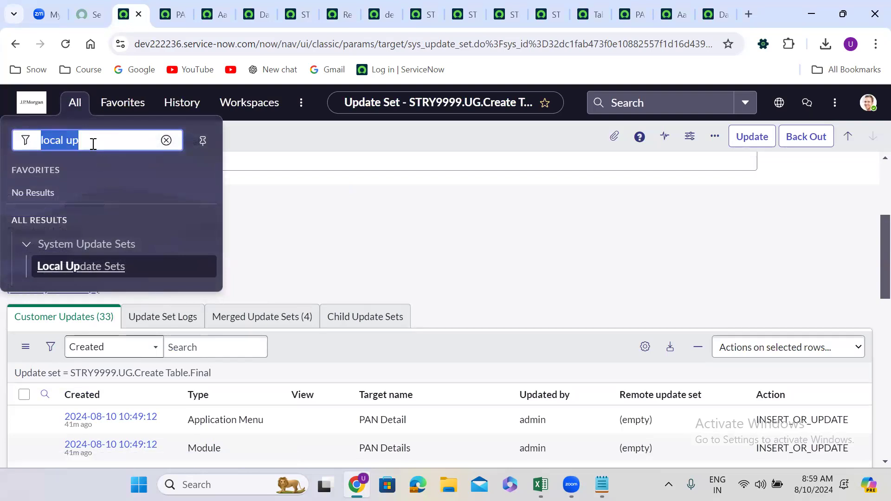
text(merge)
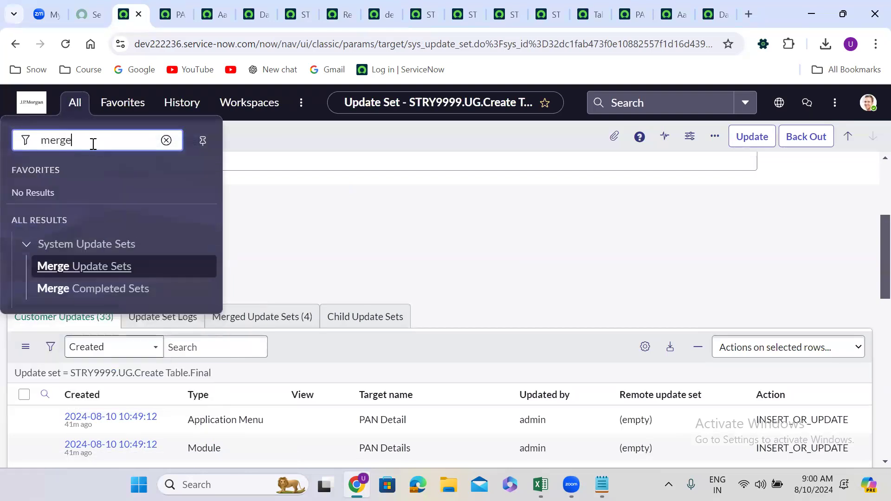
click(95, 271)
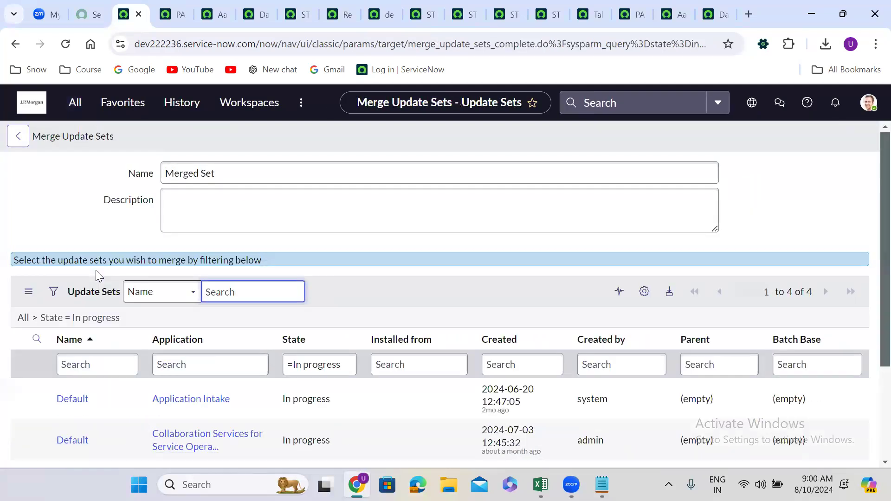
click(325, 245)
scroll(325, 244, down, 3)
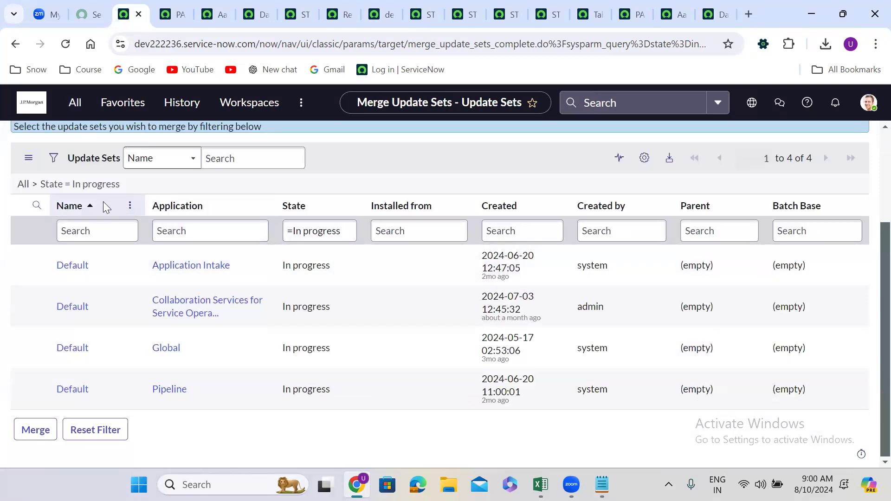
Open Merge Completed Sets and look at the Name column's filter suggestions without applying one
click(74, 103)
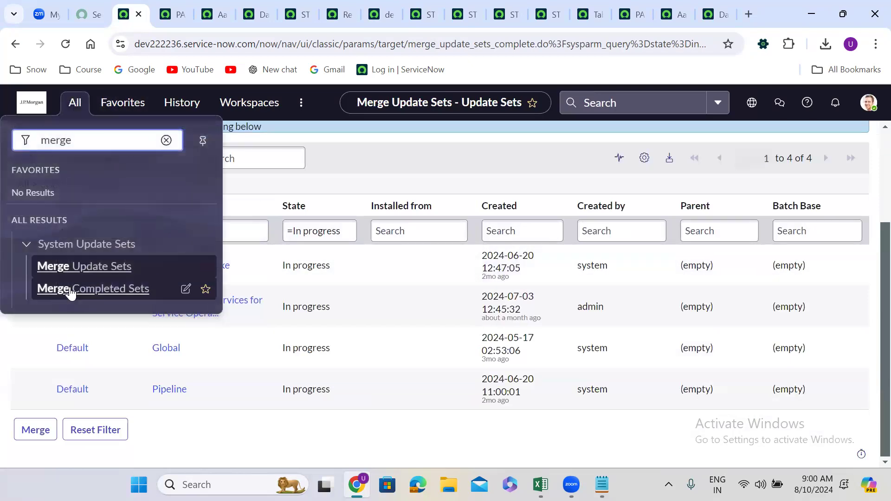
click(70, 290)
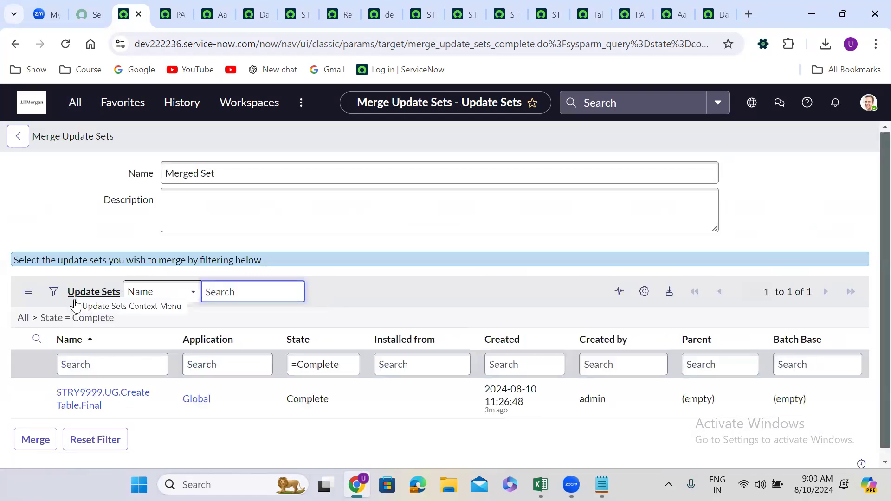
click(95, 363)
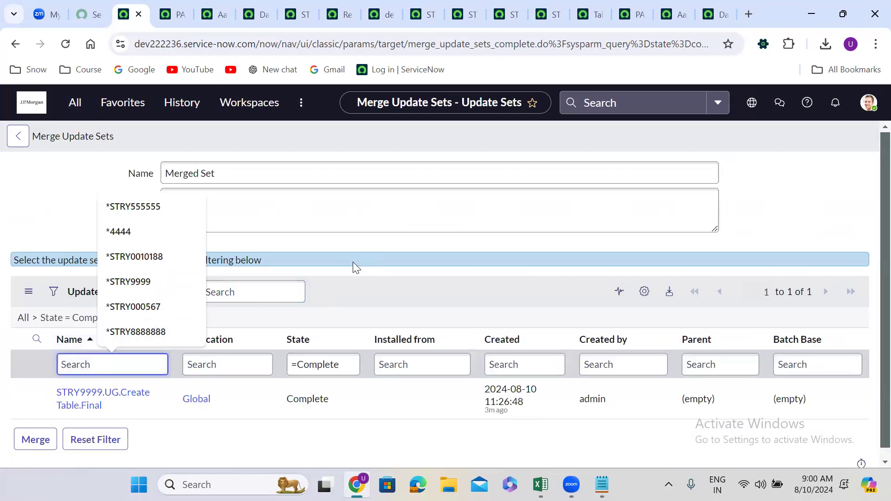
click(319, 305)
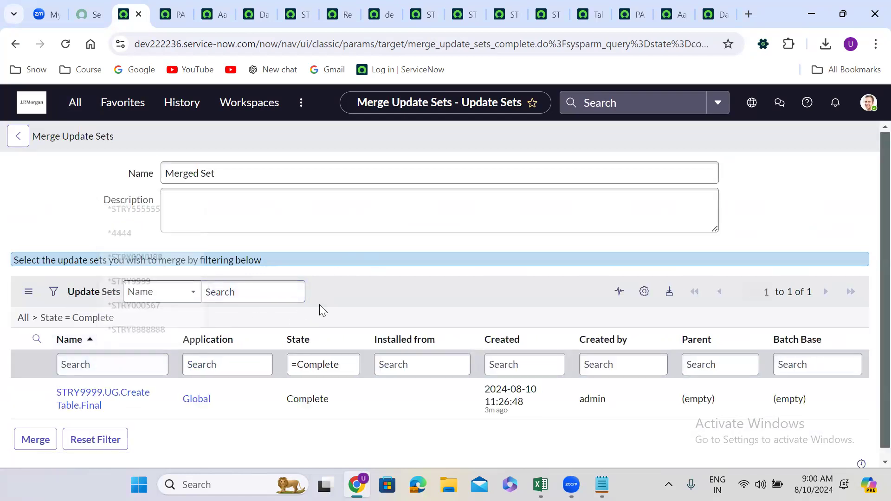
scroll(319, 304, down, 1)
click(117, 348)
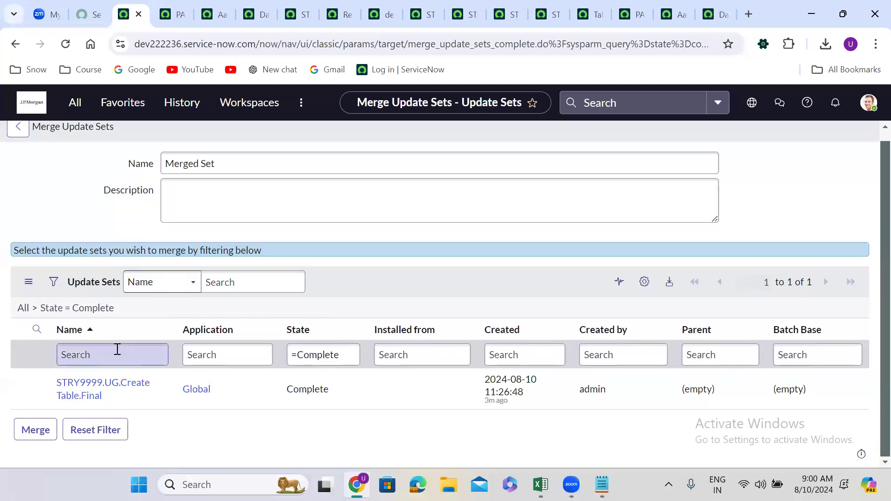
click(117, 349)
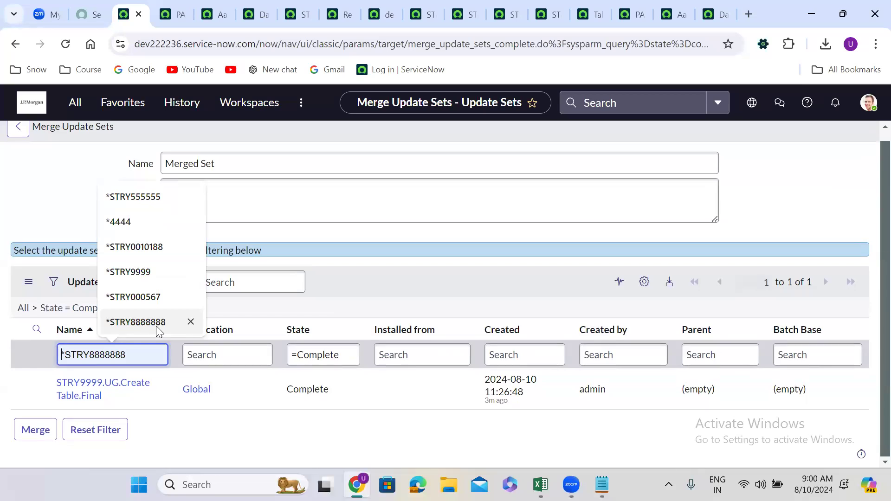
click(443, 250)
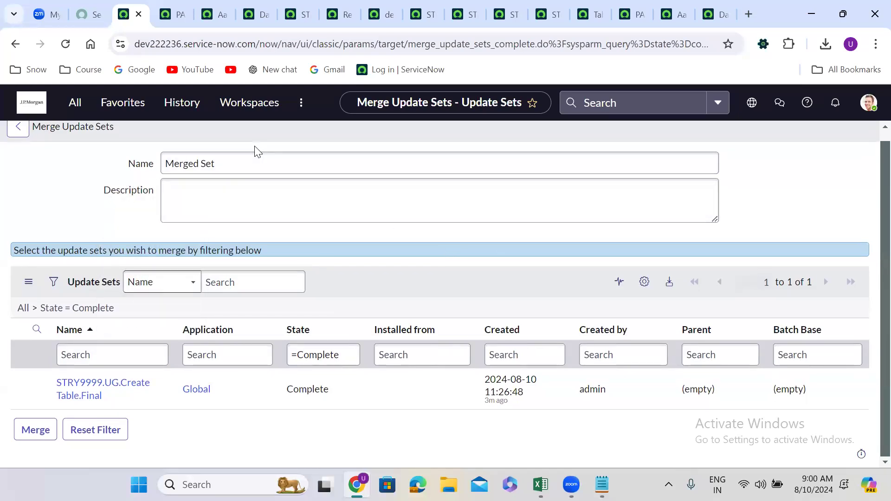
click(220, 9)
click(183, 6)
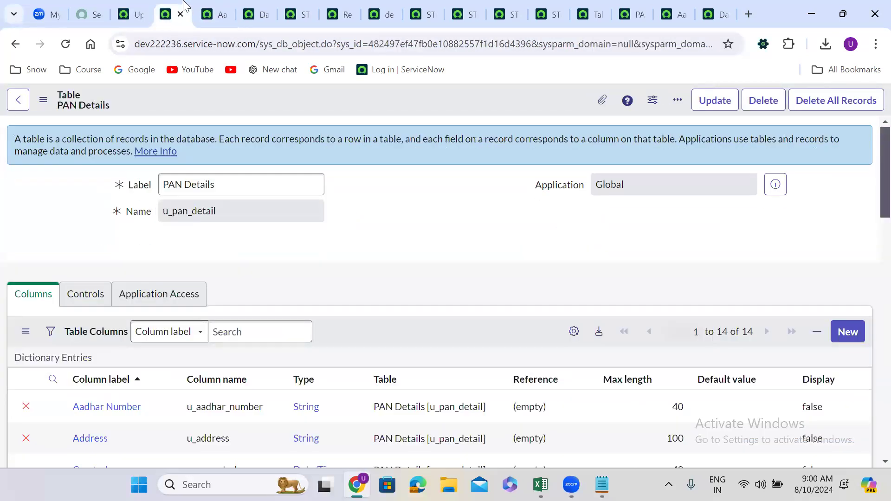
click(138, 7)
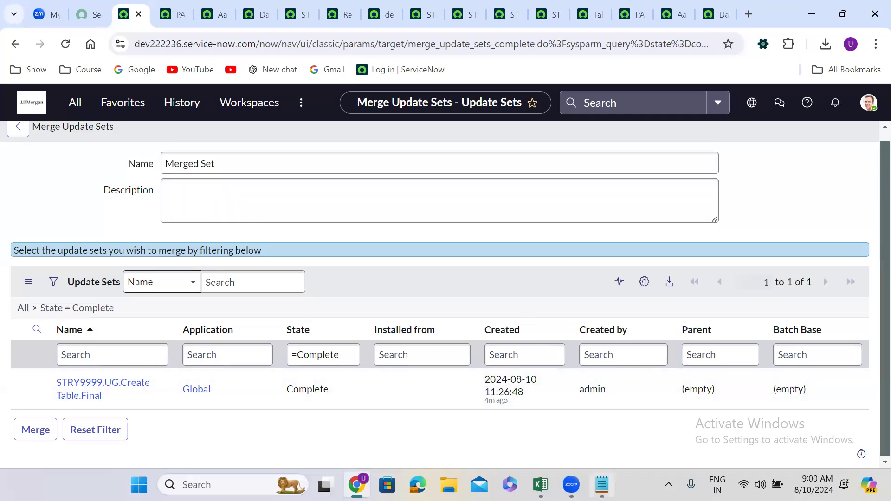
Switch to the update set notes in Notepad and add the heading "What will be captured" below "Update source"
click(602, 485)
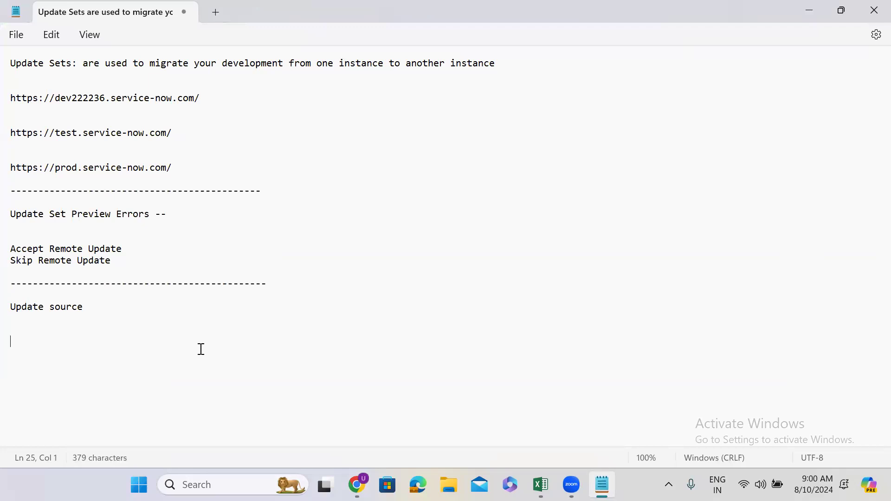
text(What b)
text(e)
key(BackSpace)
key(BackSpace)
key(BackSpace)
text(will be captured)
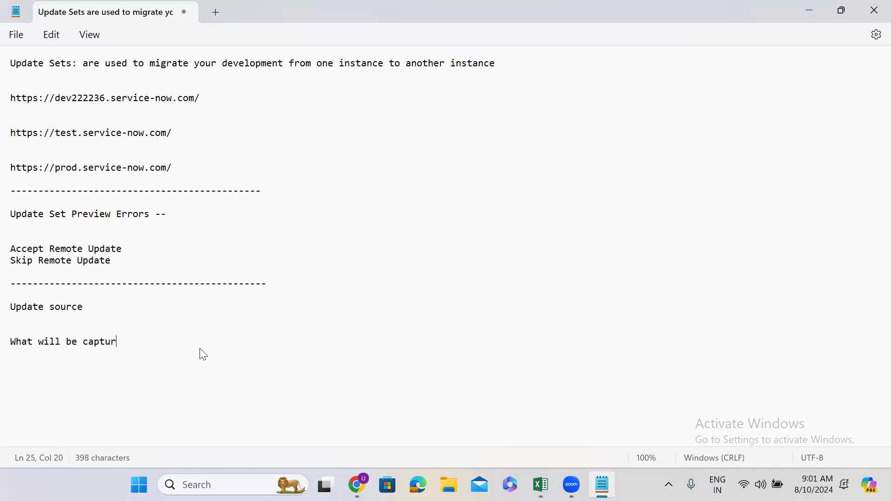
Add the heading "what will not be captured" a few lines below "What will be captured"
key(Return)
key(Return)
key(Return)
text(what )
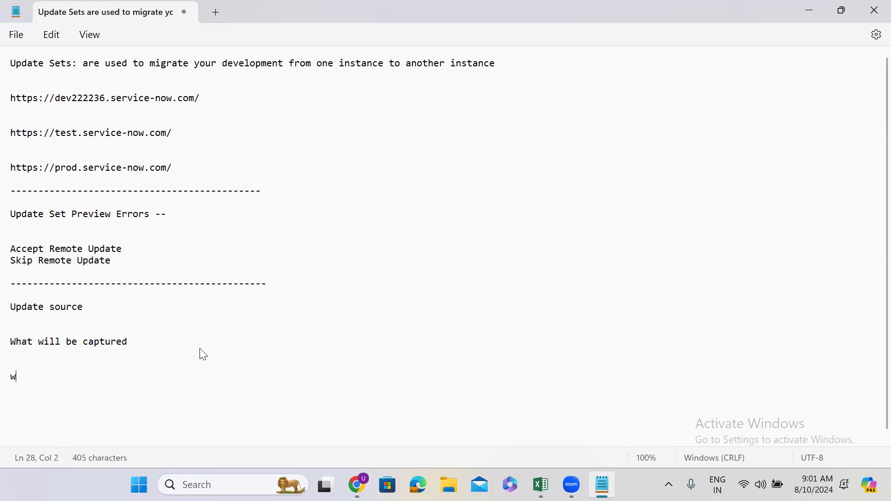
text(w)
text(not be)
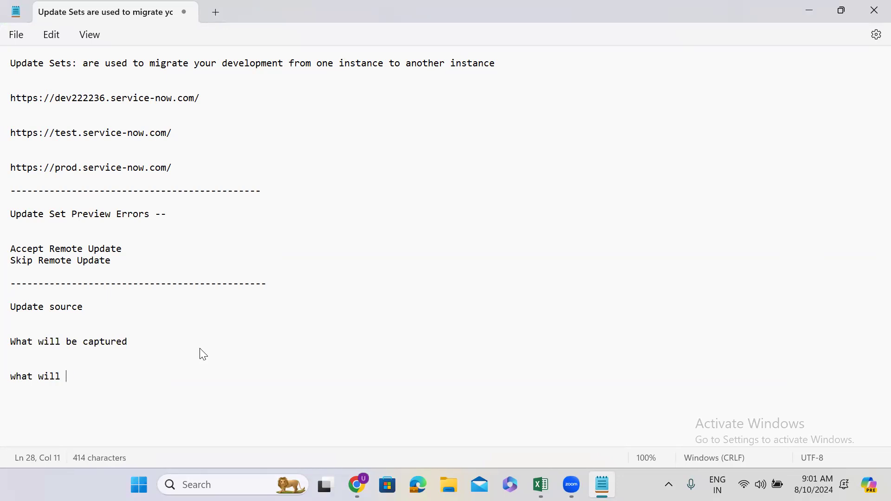
text( captured )
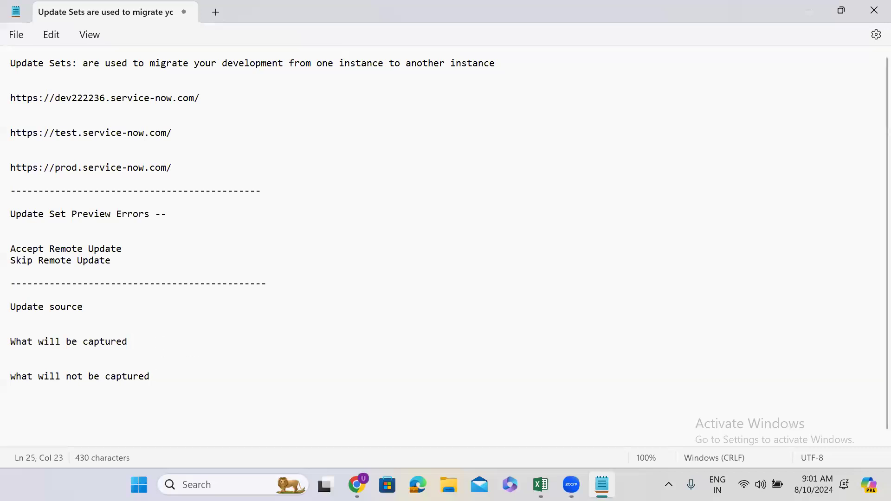
text(:)
Add a colon and blank lines after "What will be captured", and return to the merge page in the browser
key(Return)
key(Return)
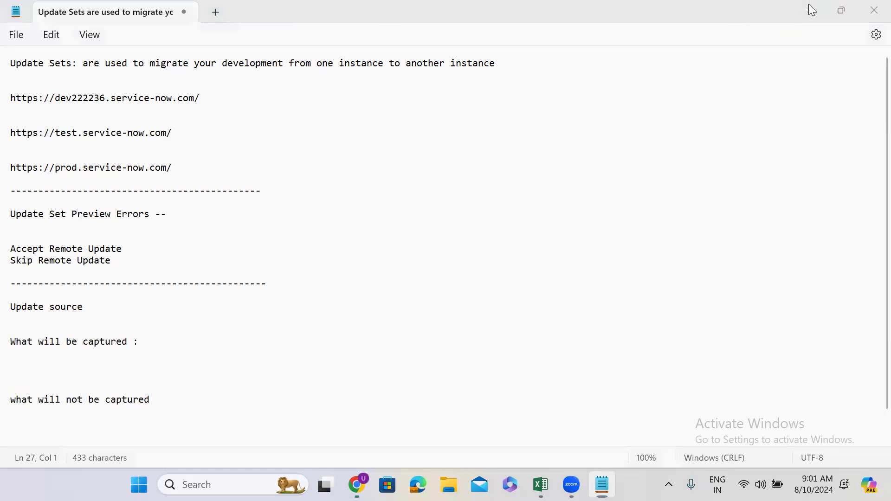
drag(227, 12, 263, 71)
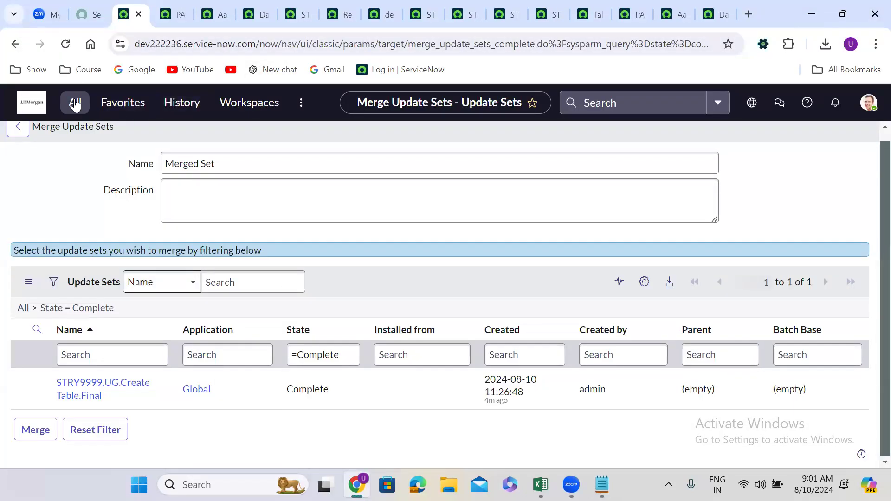
Find Local Update Sets in the navigator by filtering for "local up" and open its list
click(182, 103)
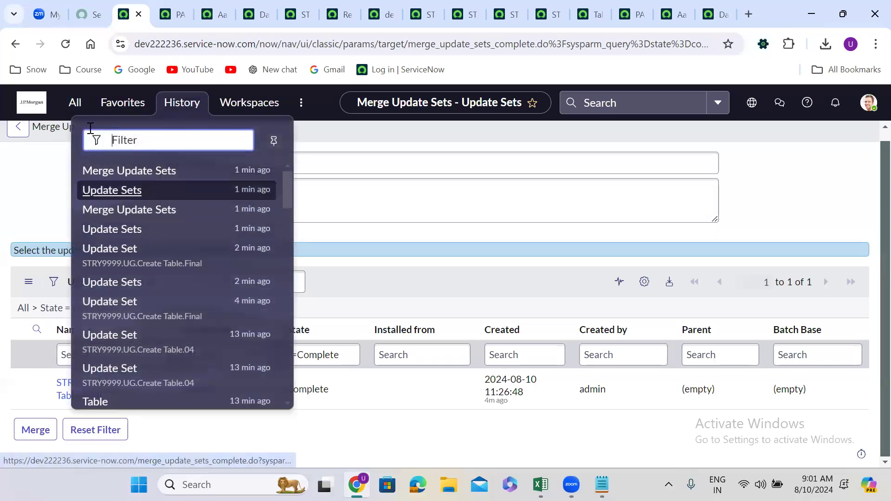
click(74, 108)
text(merge)
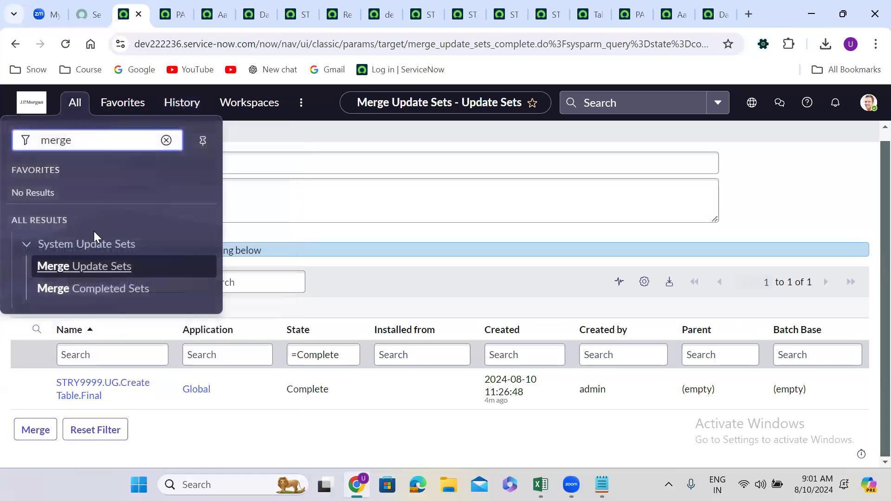
double_click(84, 140)
text(lo)
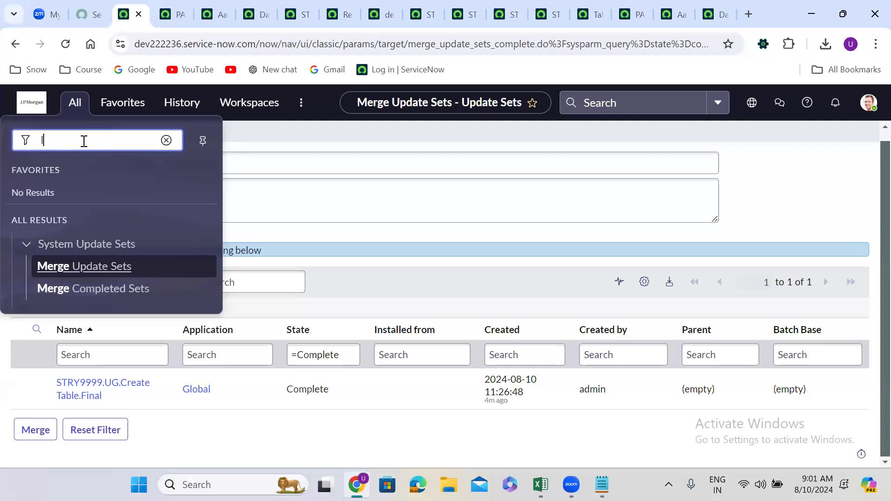
text(cal up)
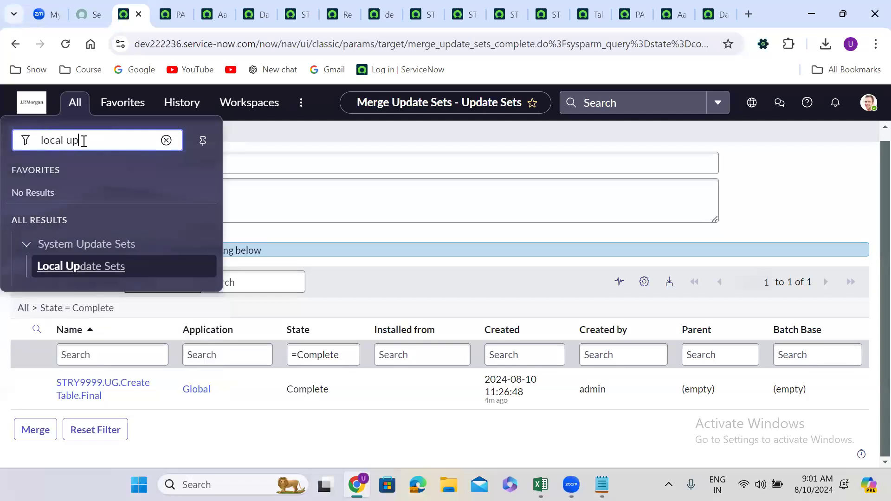
click(93, 266)
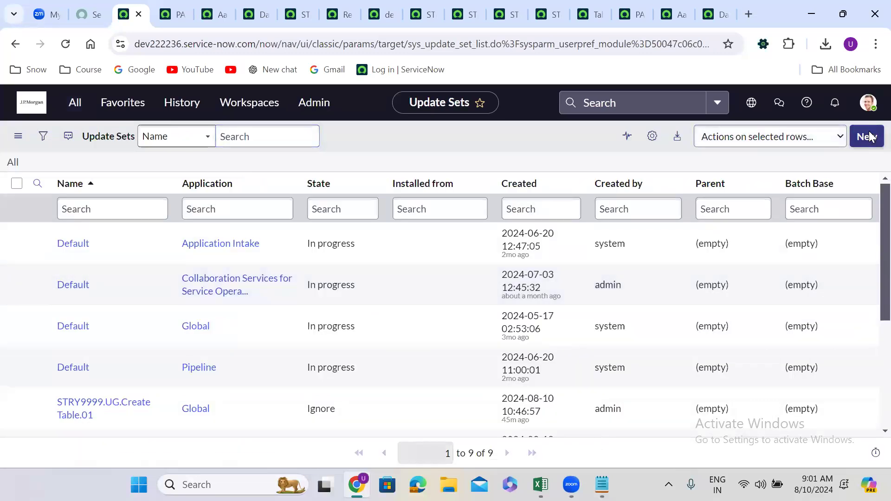
Create a new update set named "STRY9999.UG.Create Table.05" and make it the current one
triple_click(310, 173)
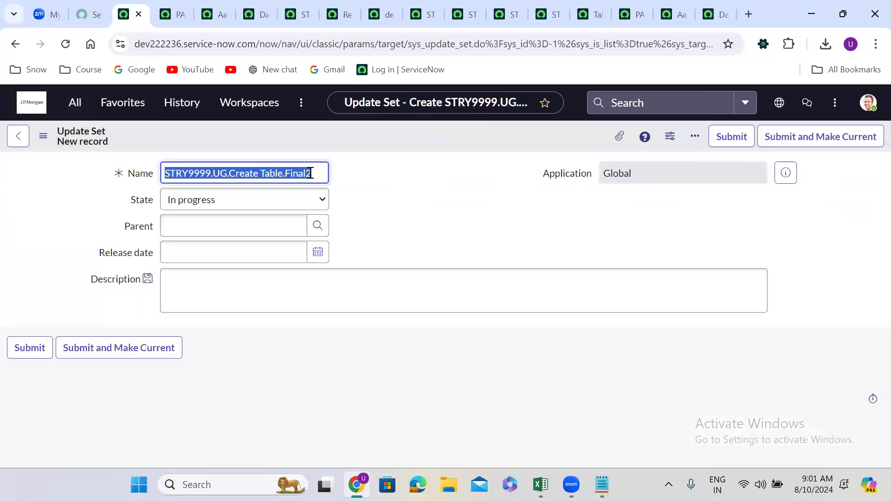
click(308, 173)
key(ctrl+shift+Left)
key(BackSpace)
text(05)
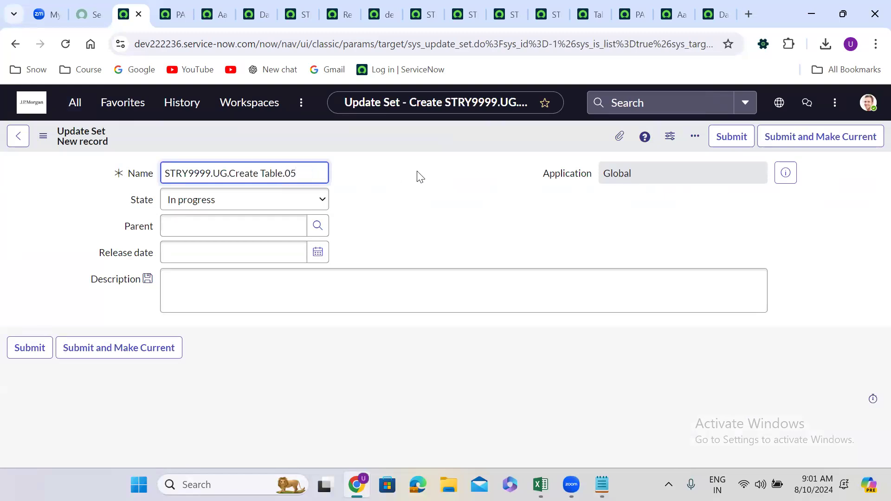
click(160, 348)
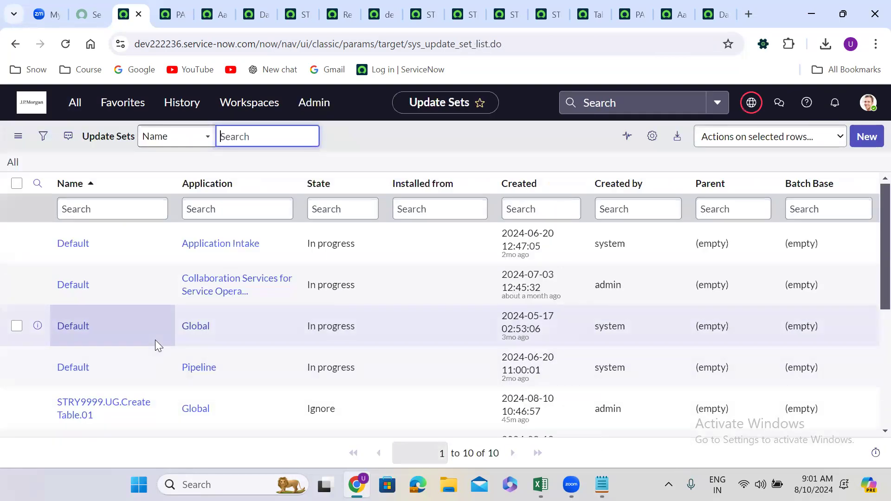
Open the STRY9999.UG.Create Table.05 update set and examine its details and Customer Updates list
scroll(872, 422, down, 5)
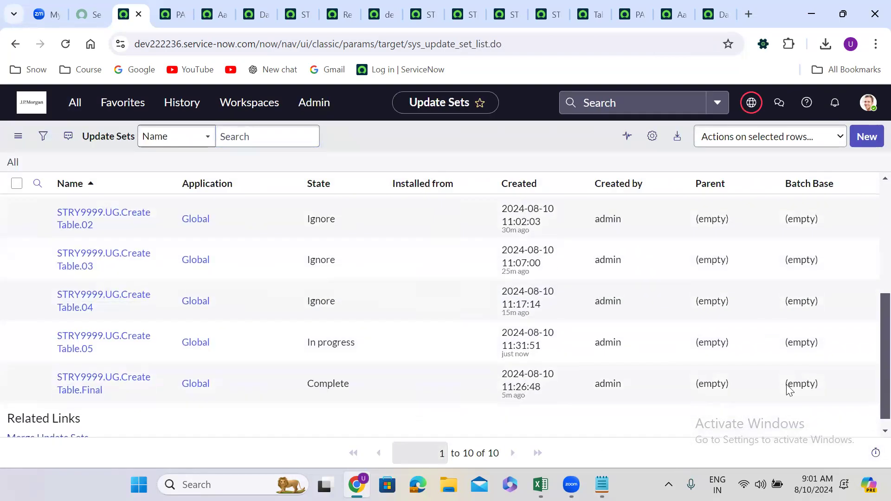
click(98, 334)
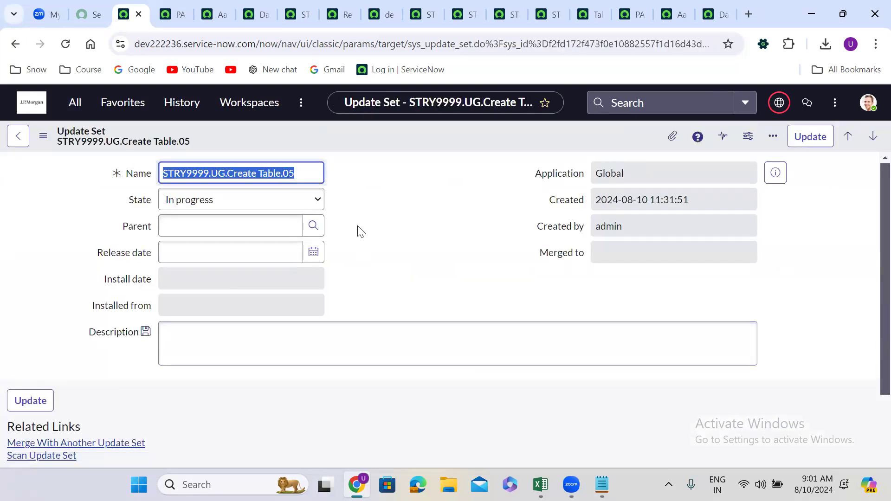
scroll(358, 223, down, 5)
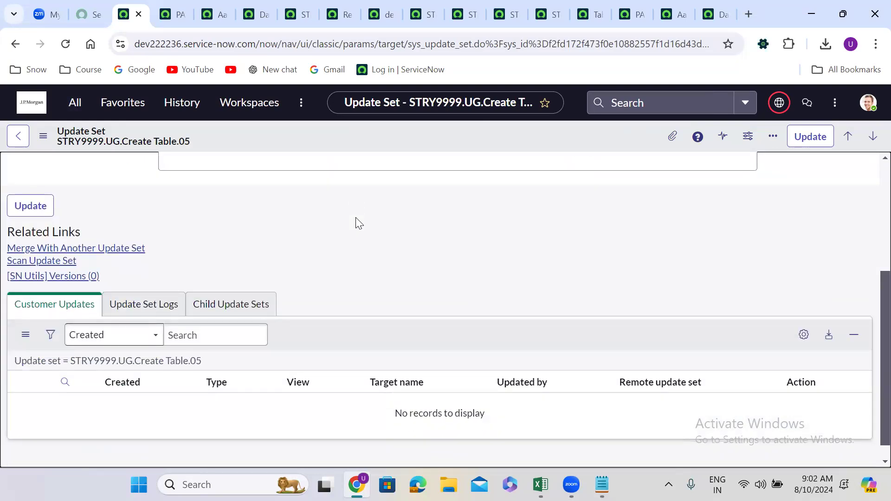
scroll(358, 223, up, 5)
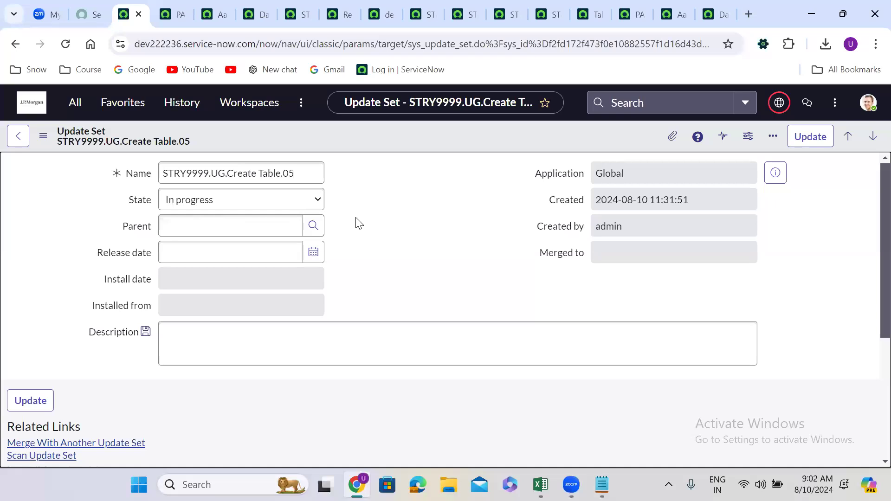
scroll(359, 223, down, 3)
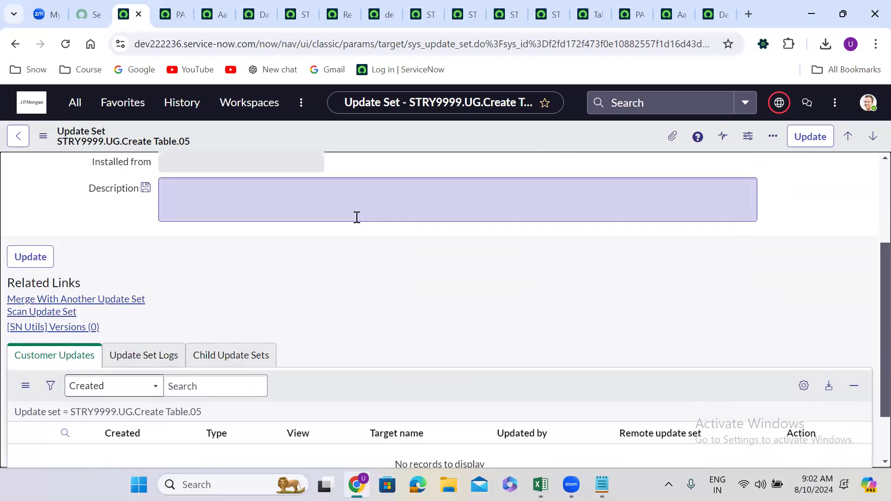
scroll(357, 220, down, 2)
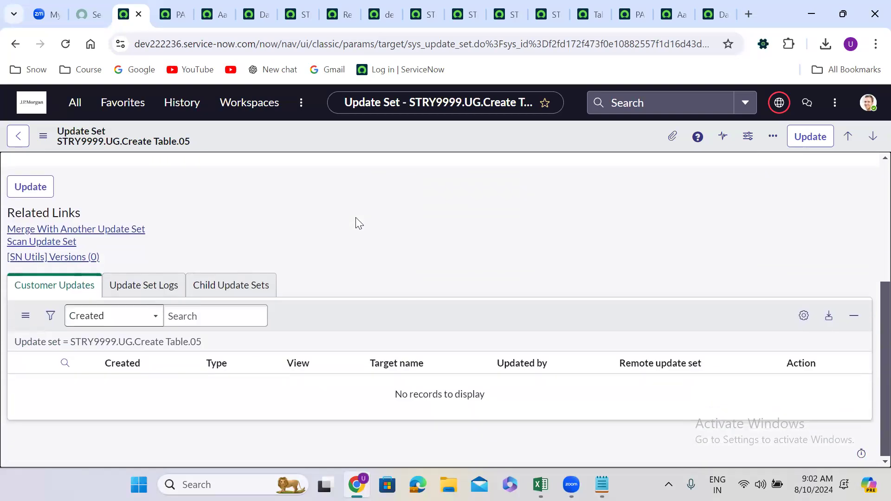
scroll(359, 223, up, 5)
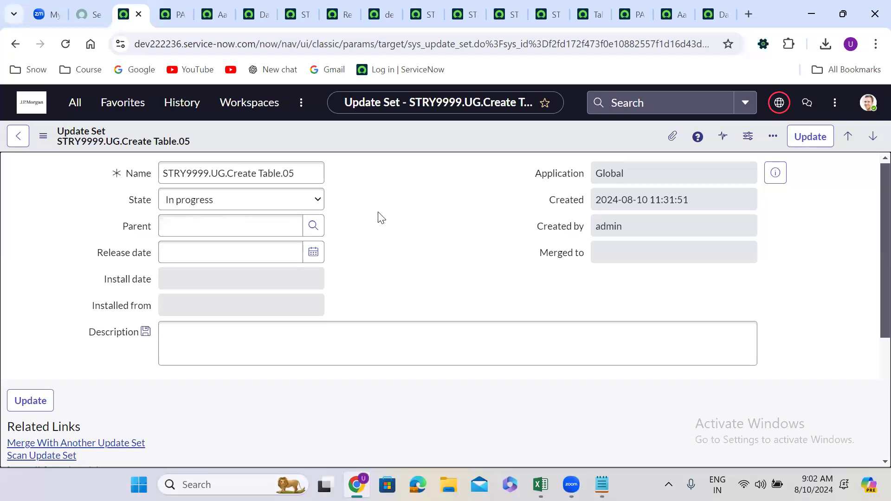
click(78, 103)
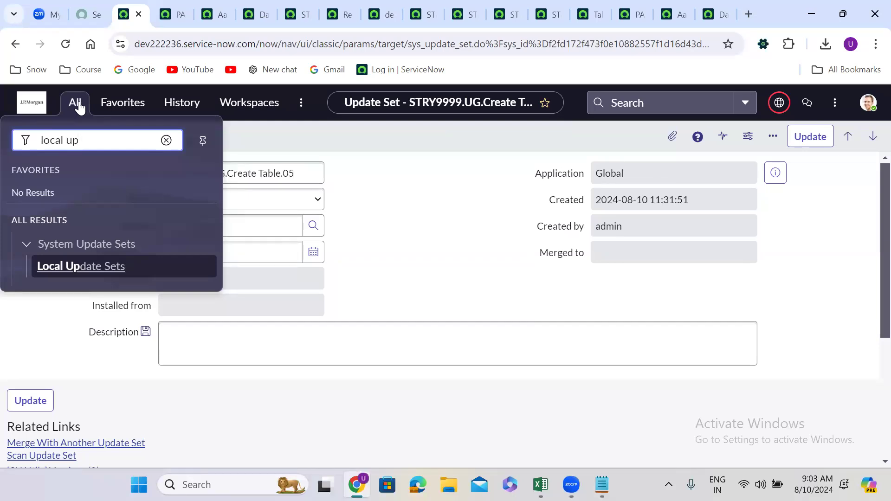
click(287, 176)
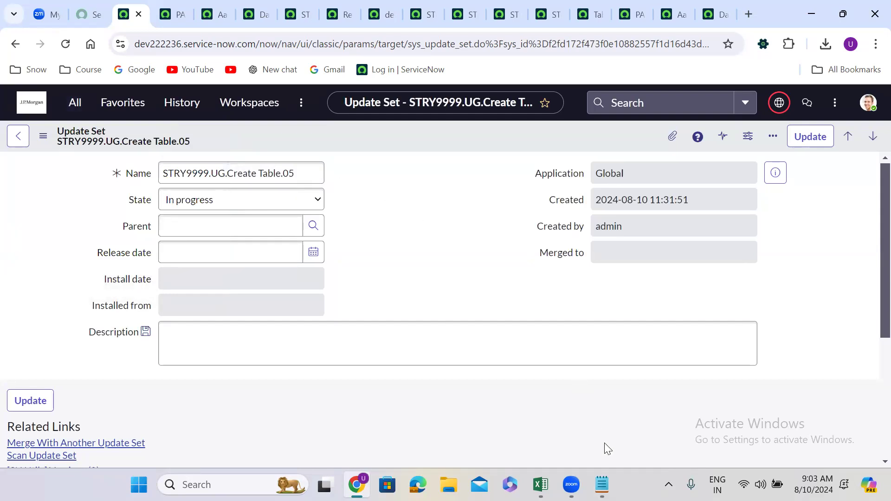
Switch to the Notepad notes and list "tables", "fields", "forms" and "Sections" on separate lines under "What will be captured :"
click(601, 484)
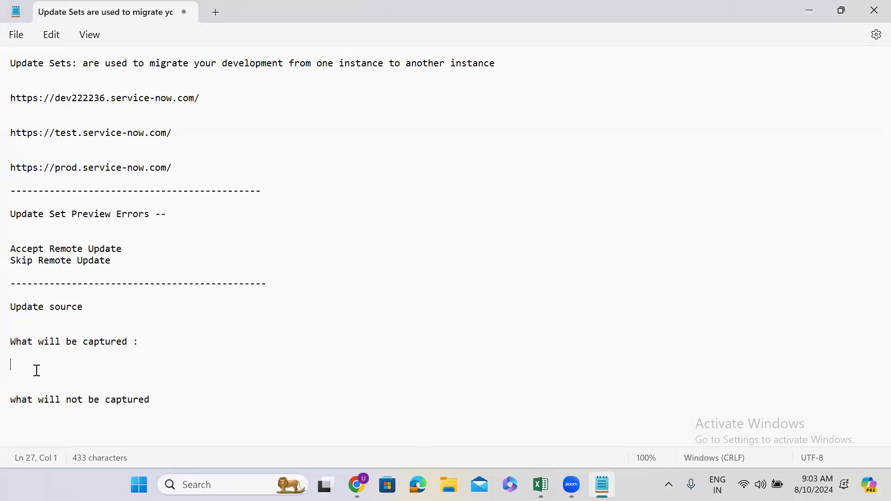
text(table)
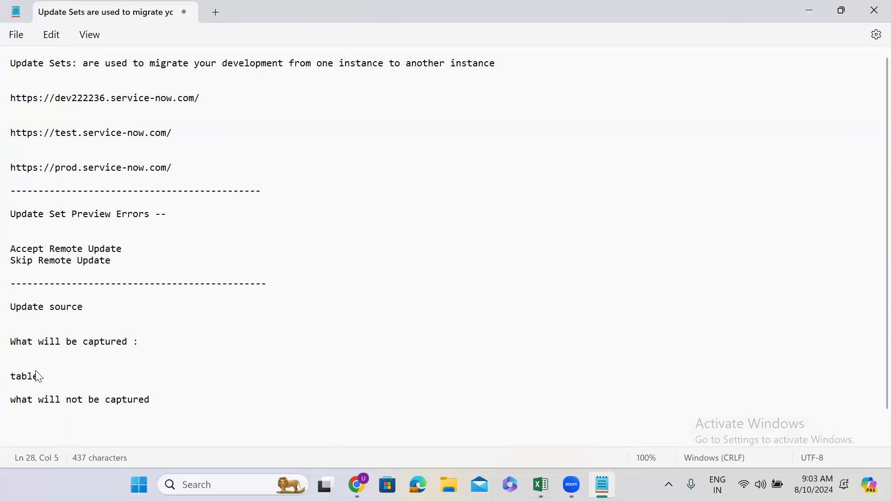
key(Return)
text(fields)
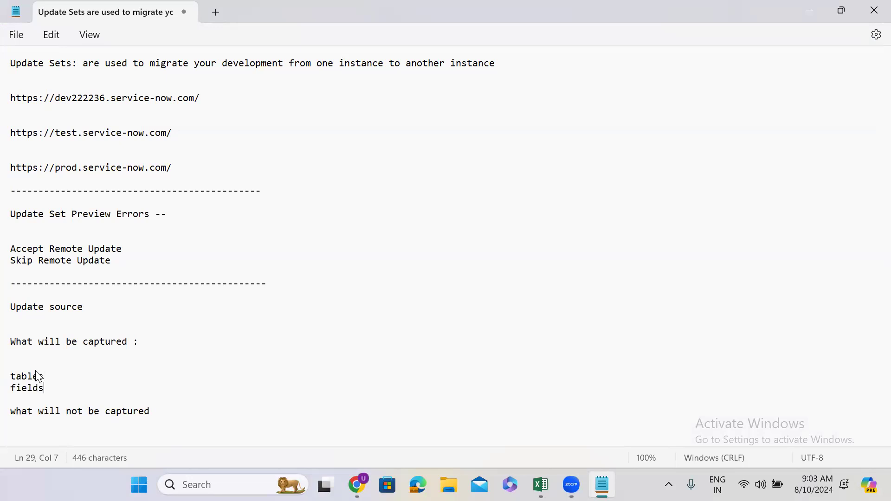
key(Return)
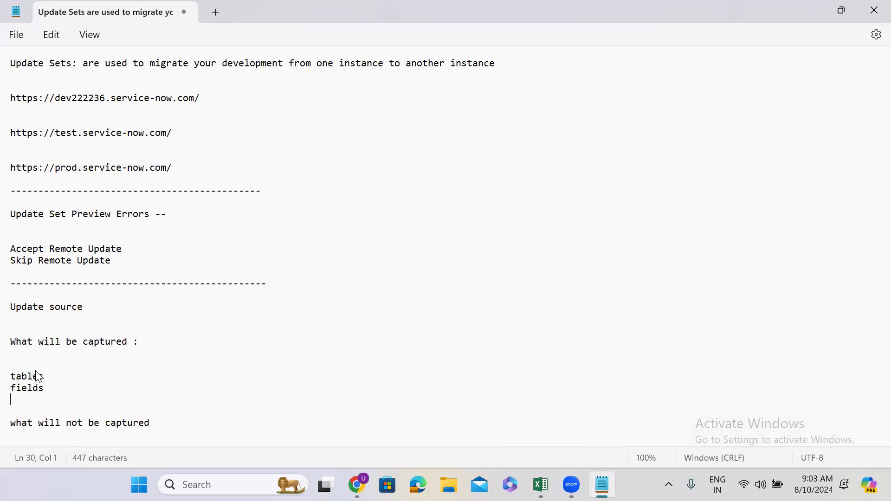
text(forms)
key(Return)
text(Sections)
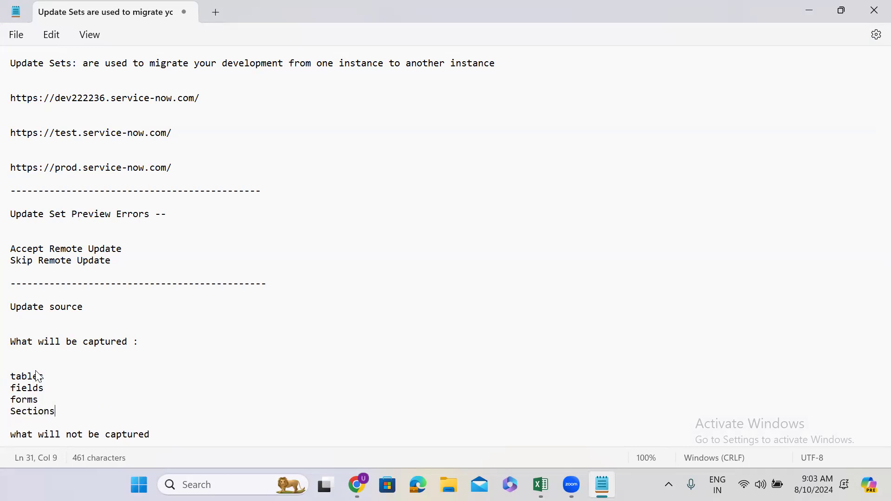
key(Return)
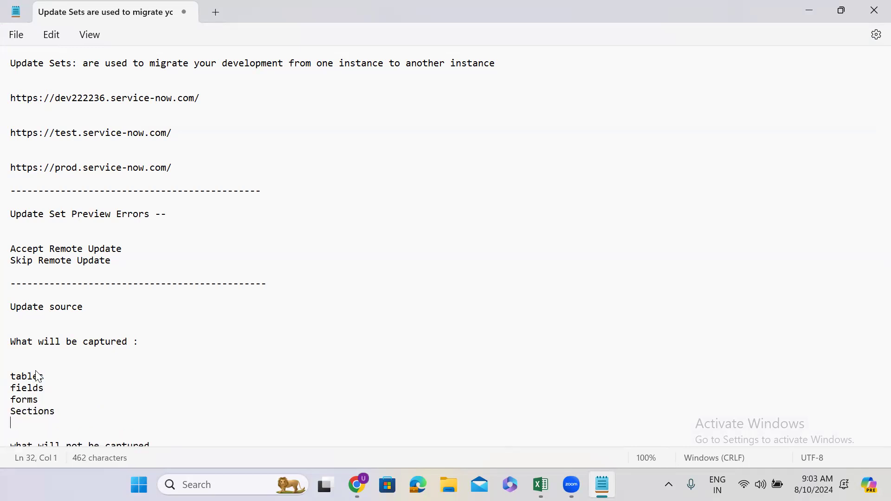
Add "Views" and "View rules" on separate lines below "Sections" in the captured list
text(Views)
key(Return)
text(View ru;)
key(BackSpace)
text(l)
key(BackSpace)
text(les)
key(Return)
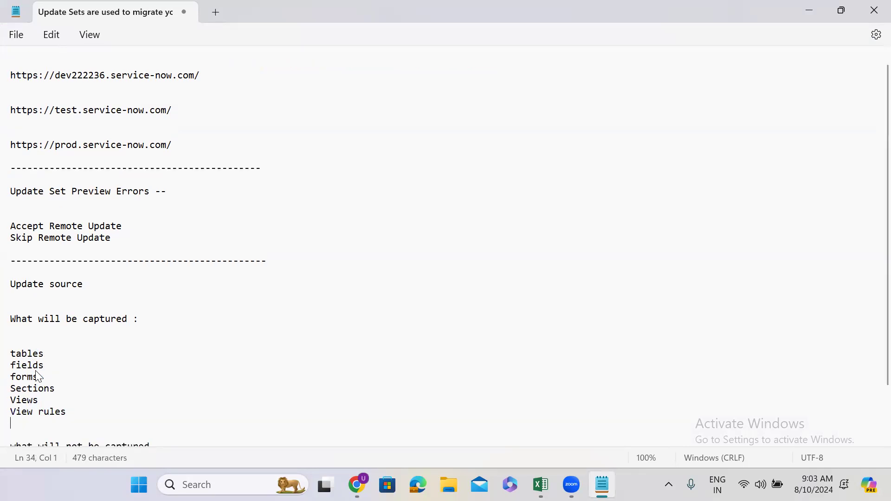
Add "Ui Policys", "Client Scripts" and "Data Policys" on separate lines below "View rules"
text(U)
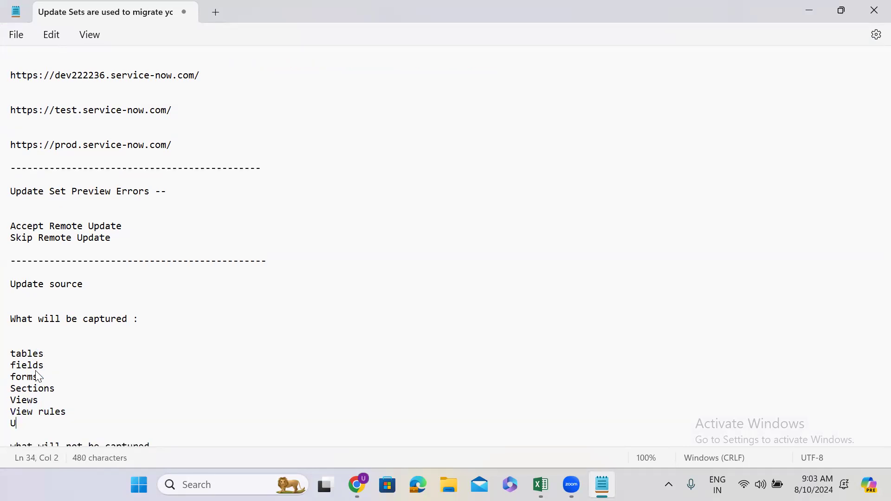
text(i Policys)
key(Return)
text(Client Scripts)
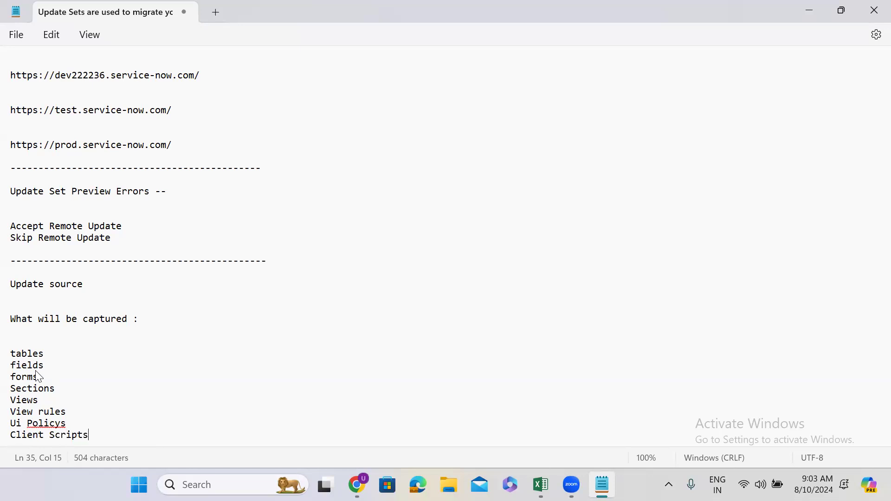
key(Return)
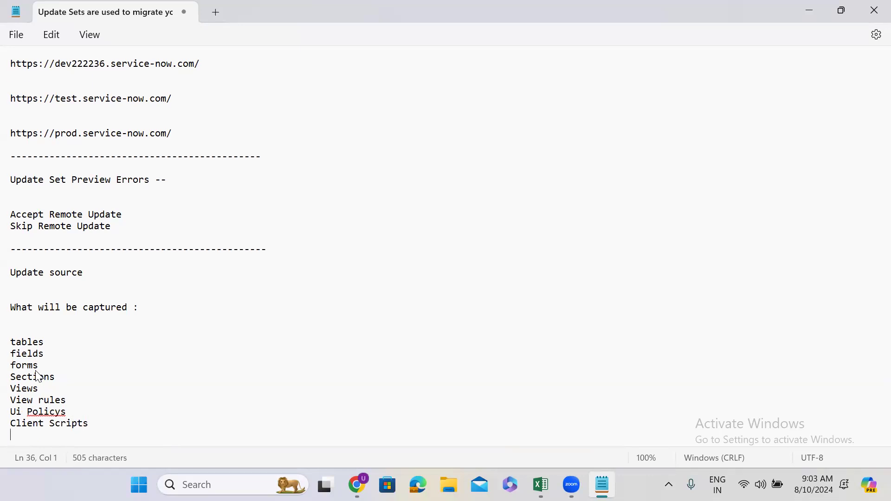
text(Data Policys)
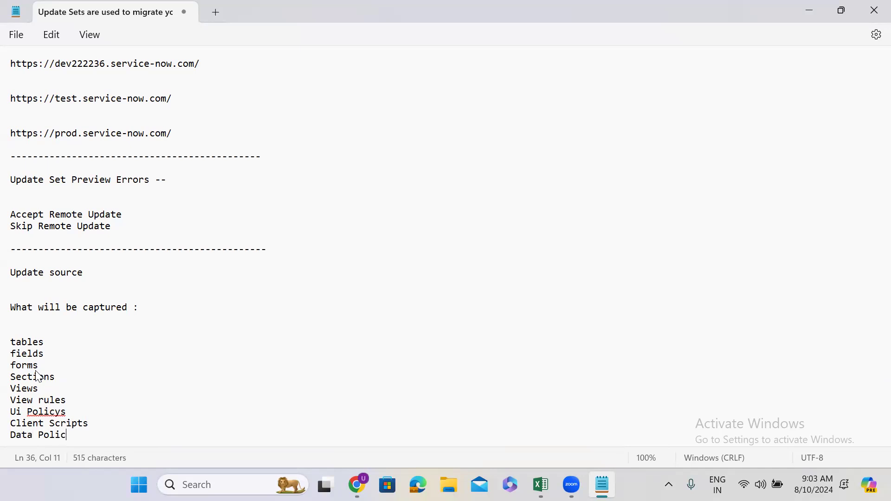
key(Return)
key(Down)
key(Down)
key(Down)
key(Down)
key(Down)
key(Down)
key(Down)
key(Down)
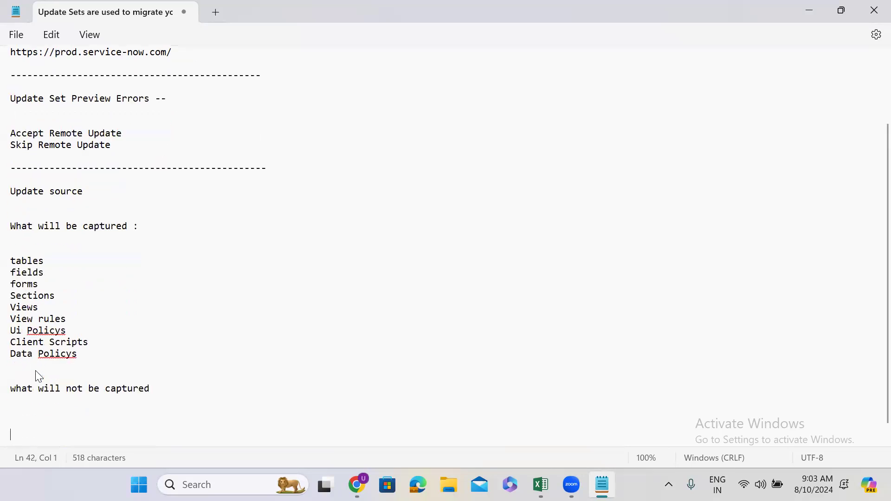
Add "Data Look up rules" and "Assignment Rules" on separate lines below "Data Policys"
click(83, 331)
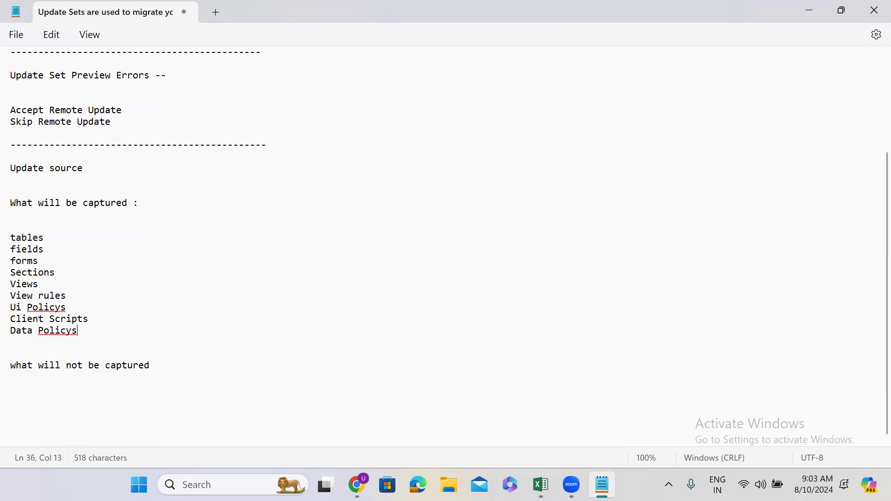
key(Return)
text(Data Look )
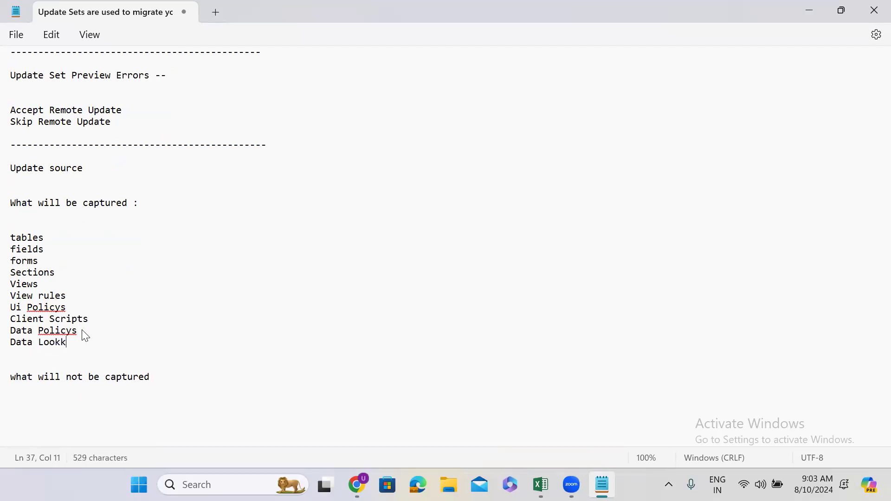
text(up rules)
key(Return)
text(Assignment)
text( Rukes\)
key(BackSpace)
key(BackSpace)
key(BackSpace)
key(BackSpace)
text(les)
key(Return)
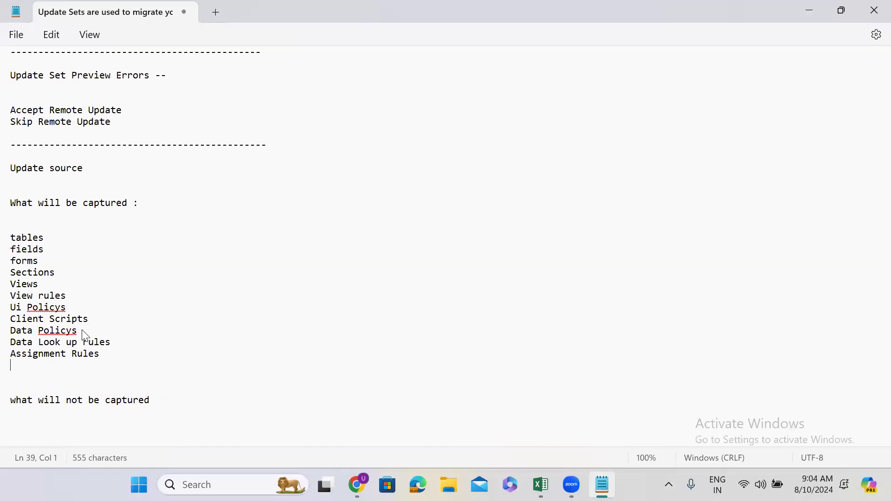
Add a colon and blank lines after the heading "what will not be captured"
click(167, 404)
text(:)
key(Return)
key(Return)
key(Return)
key(Return)
key(Return)
key(Return)
key(Return)
key(Return)
key(Return)
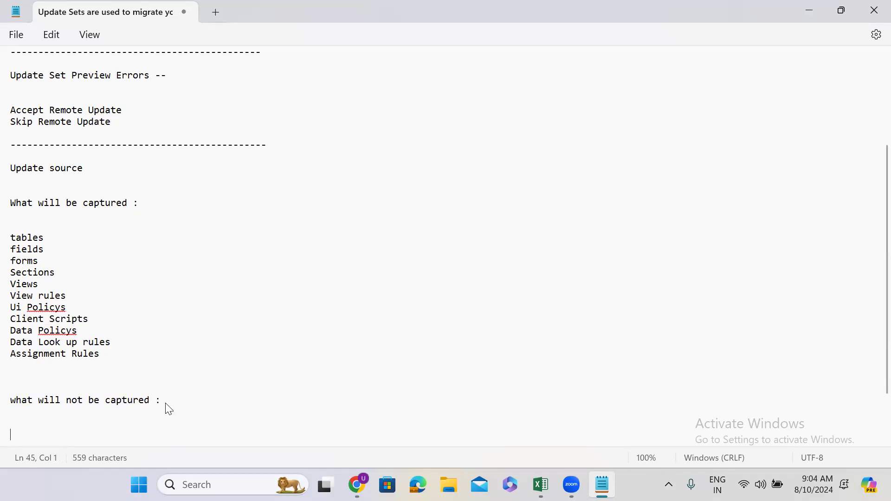
List "incident" and "problems" on separate lines under the heading "what will not be captured"
click(20, 360)
text(inci)
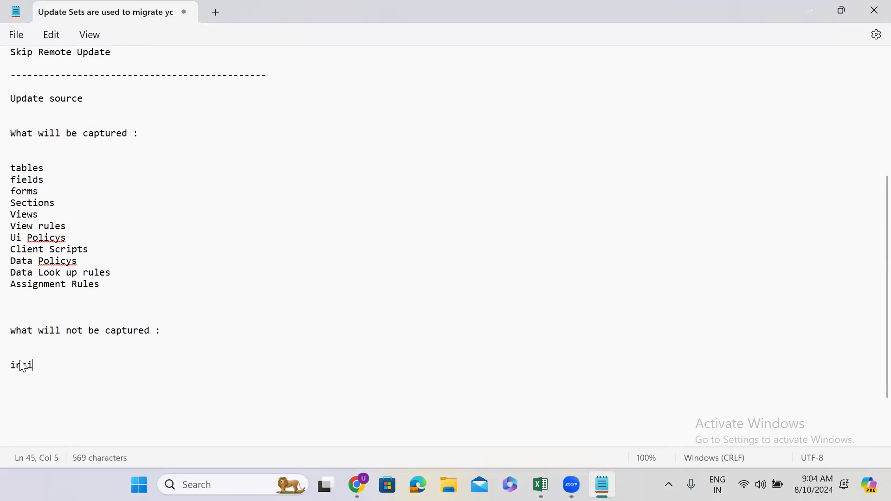
text(dent p)
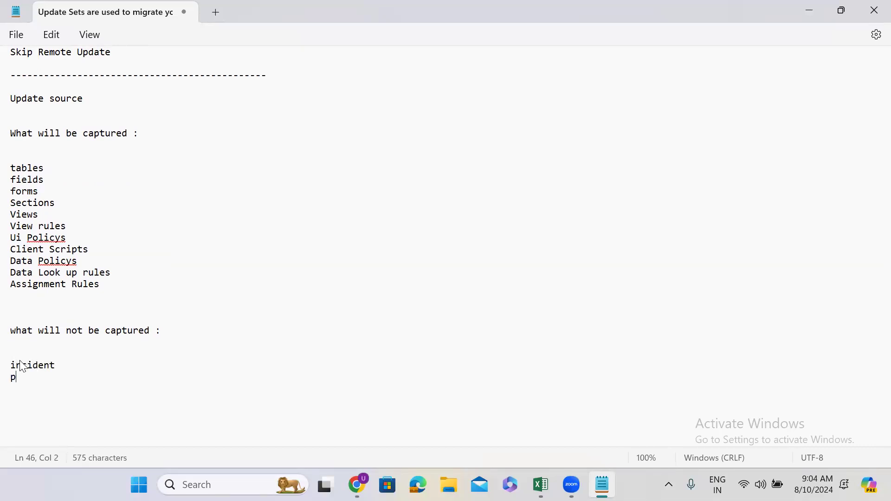
text(roblems)
key(Return)
Add "Users", "Groups" and "Change Requests" on separate lines below "problems"
text(Users)
key(Return)
text(Groups Change Reque)
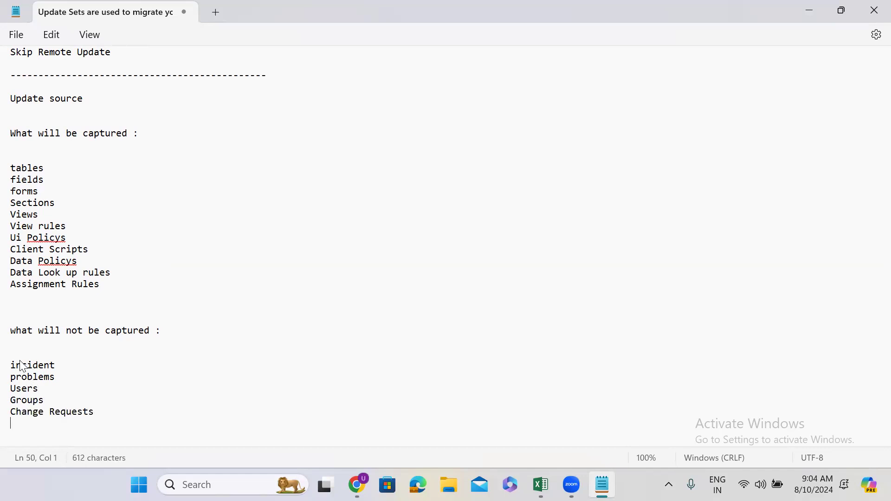
Add "HR cases", "Scheduled Jobs" and "Schedules" on separate lines below "Change Requests"
text(cases)
key(Return)
text(Scheduled Jobs)
key(Return)
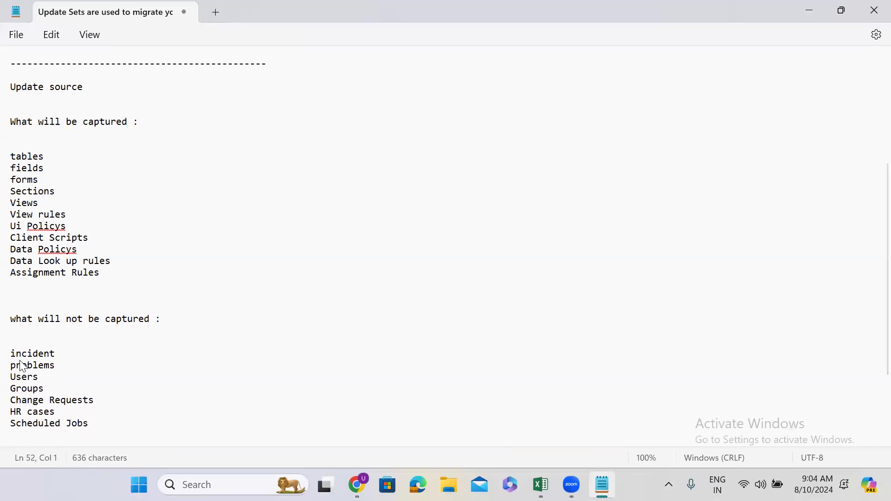
text(Schedul)
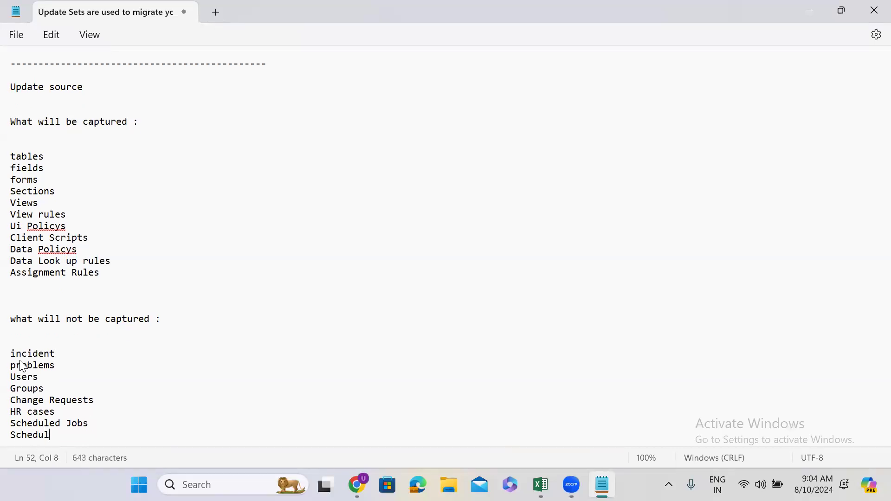
text(es)
key(Return)
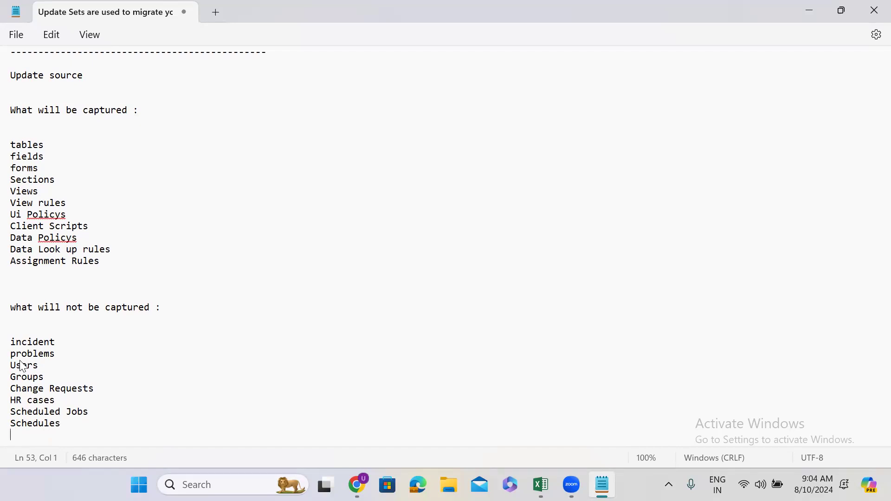
Highlight the not-captured entries and the captured entries for comparison, and return to ServiceNow in Chrome
drag(63, 423, 17, 342)
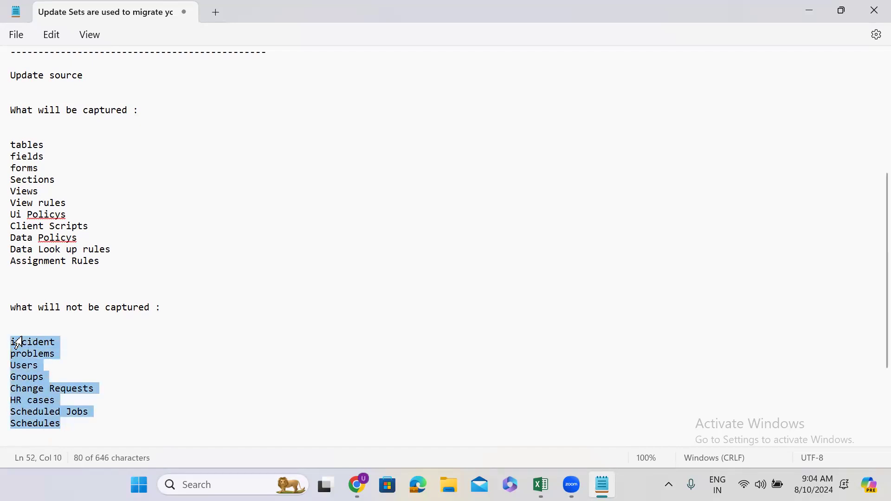
drag(105, 262, 16, 149)
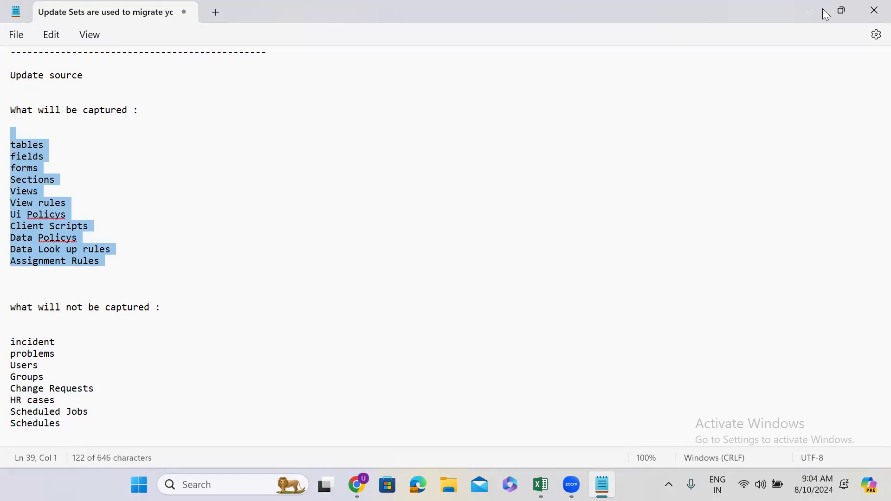
click(808, 10)
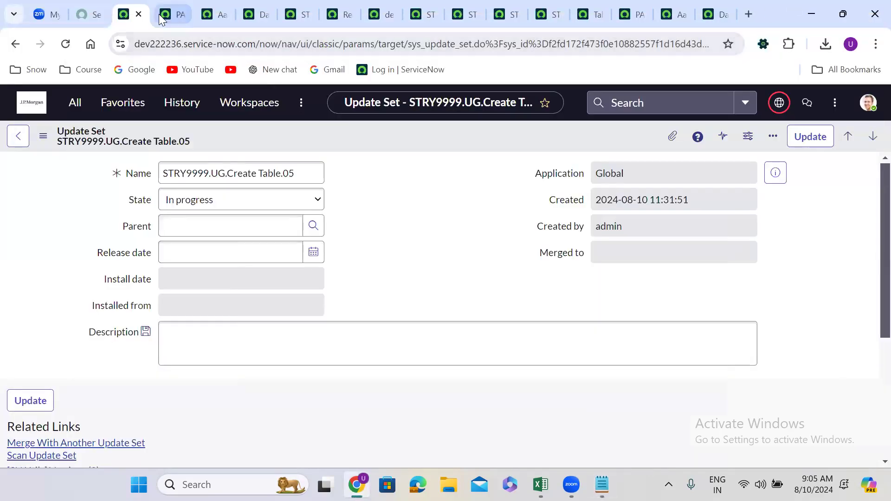
Filter the navigator for "tables" and open the System Definition Tables list in a new browser tab
click(75, 113)
text(local up)
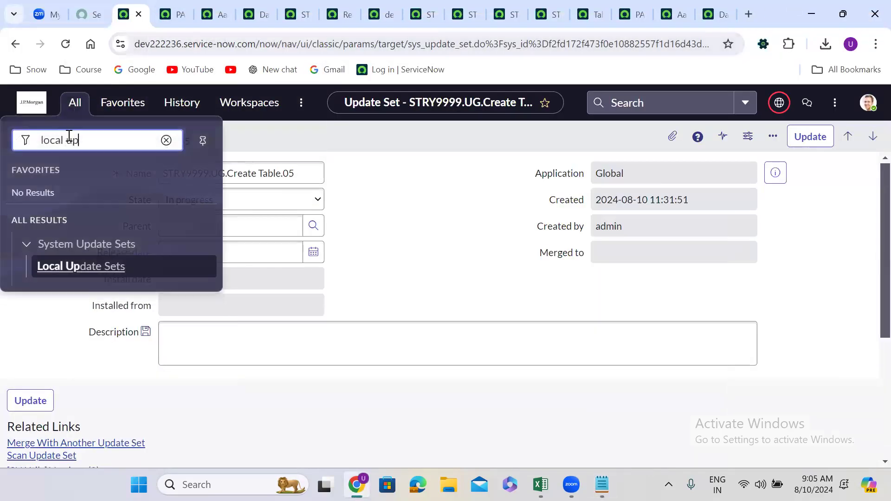
key(ctrl+a)
text(tables)
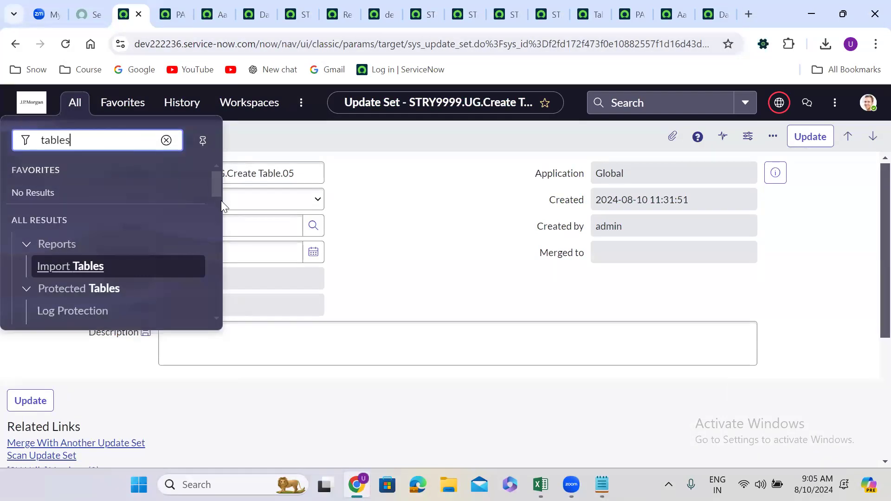
drag(220, 185, 219, 231)
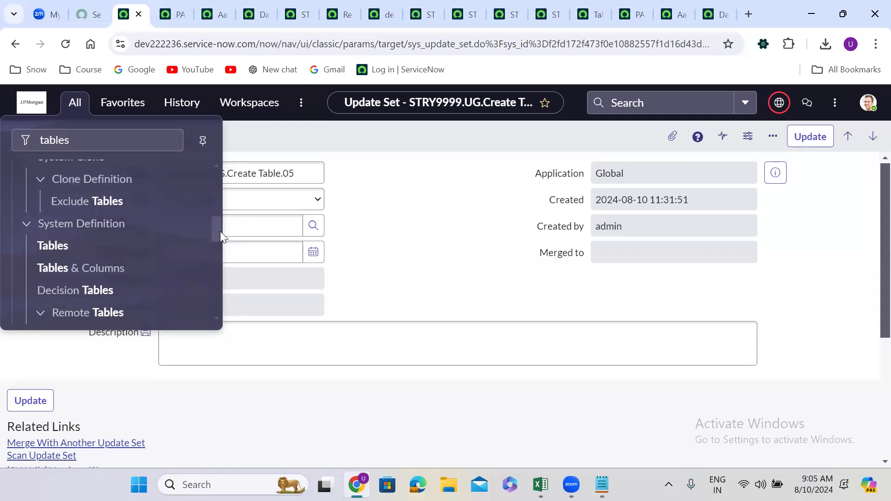
middle_click(46, 246)
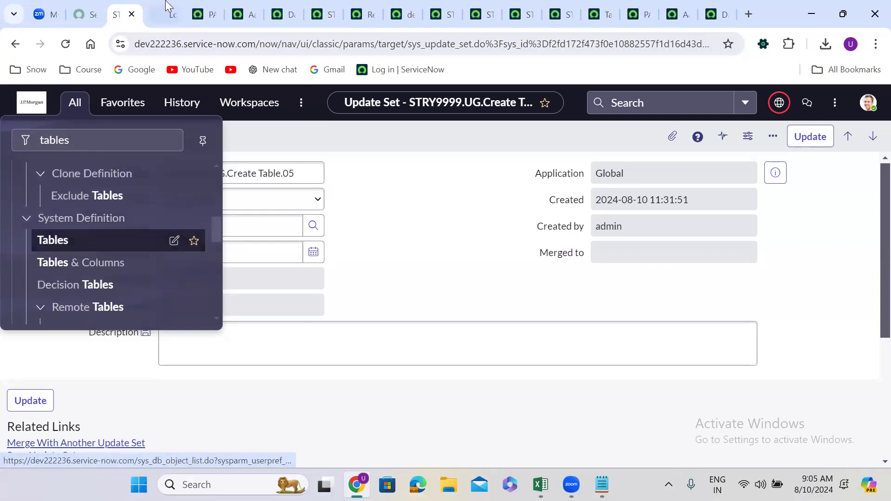
click(168, 8)
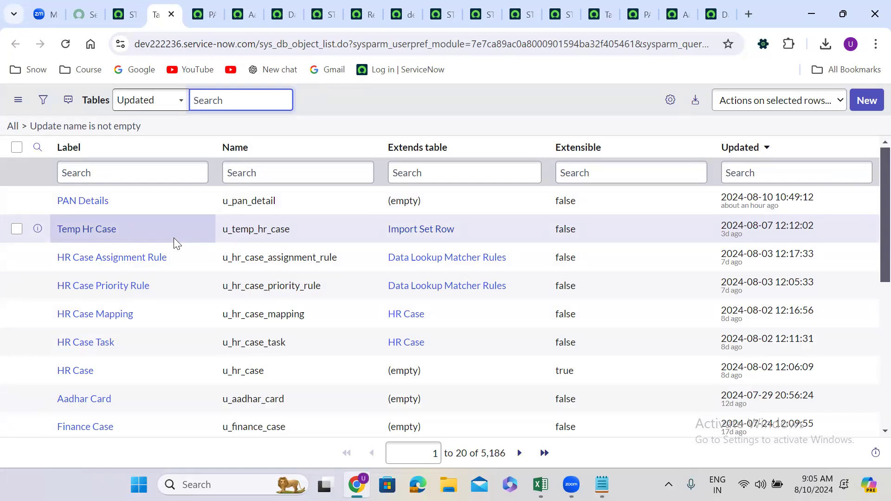
Search the Tables list for the name sys_script_client and open the Client Script table record in a new browser tab
click(238, 169)
text(sys_script_)
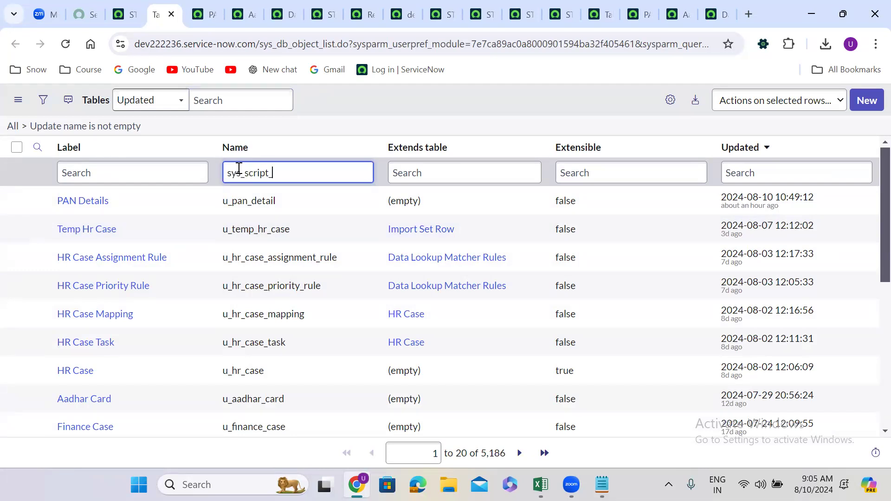
text(client)
key(Return)
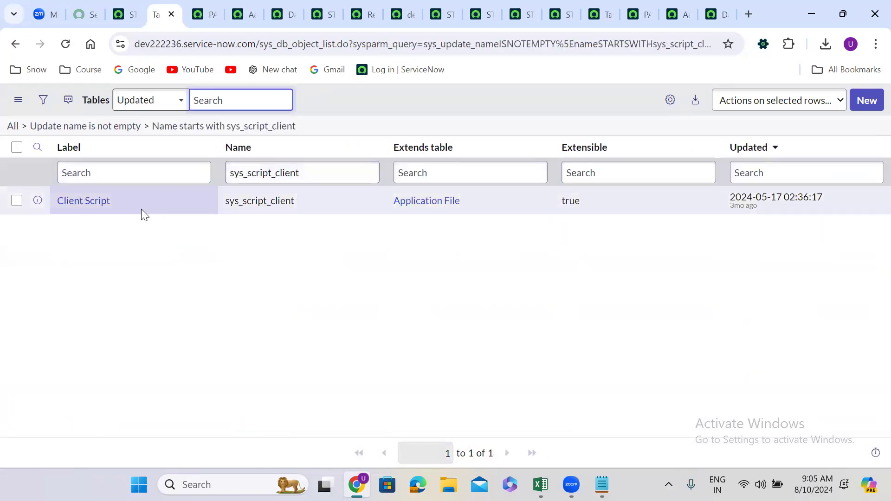
right_click(37, 201)
click(80, 223)
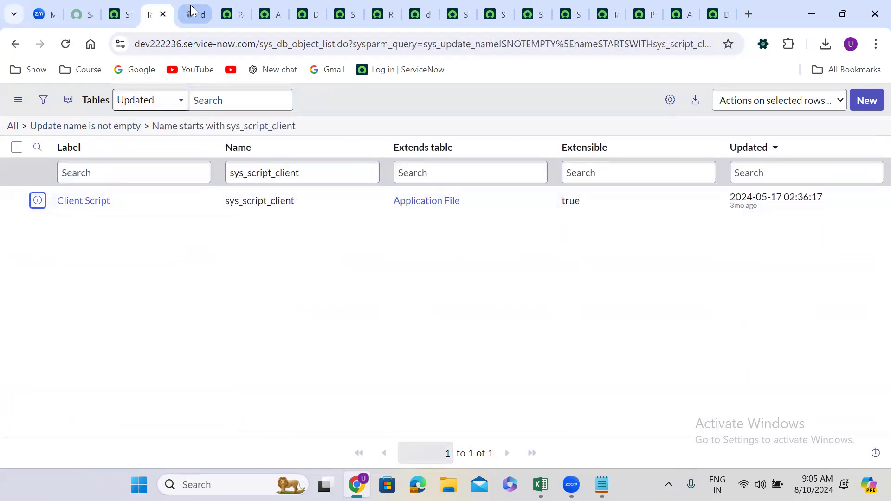
key(ctrl+Tab)
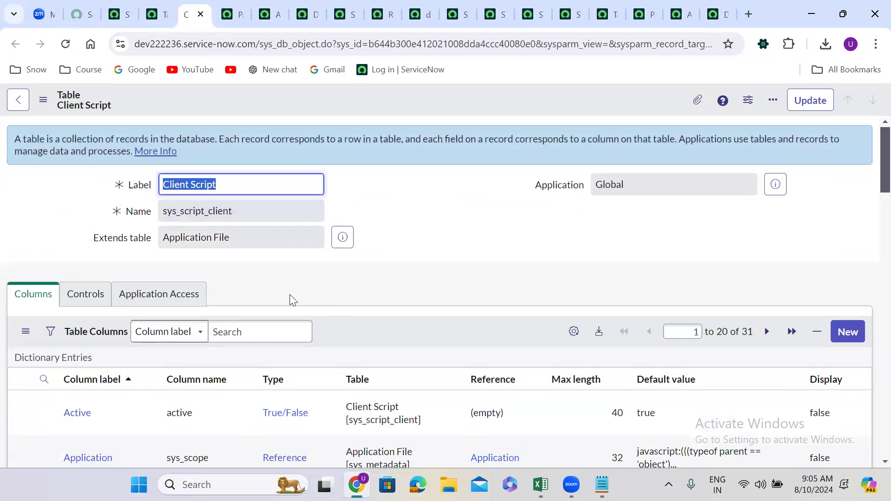
Show the list of client script records from the Client Script table's related links
scroll(290, 300, down, 4)
scroll(289, 299, down, 15)
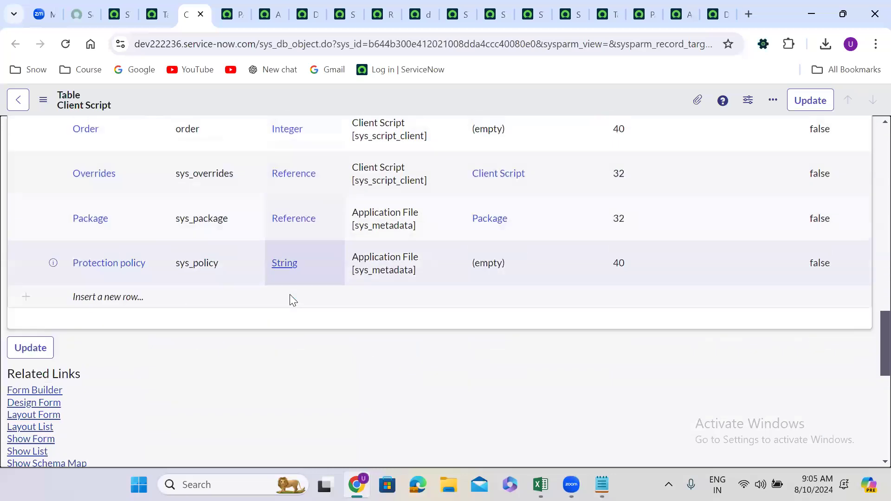
click(32, 255)
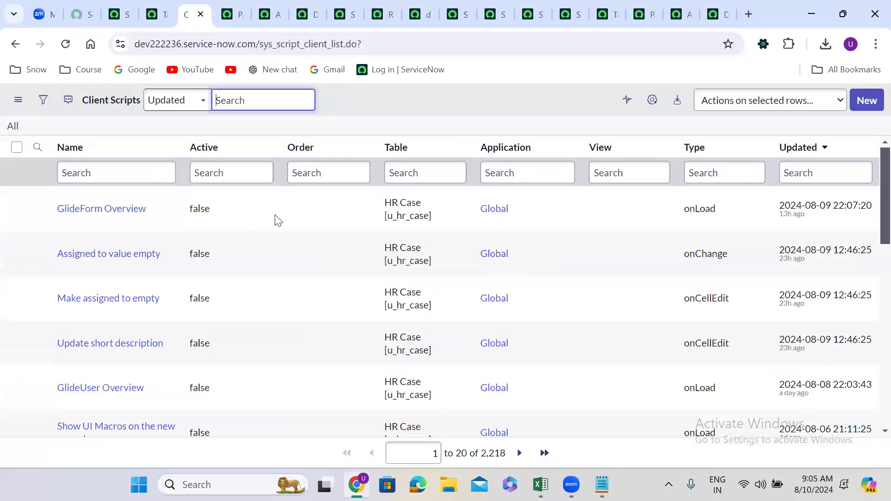
Search the Tables list for the name sys_ui_policy, and empty the name search field
click(156, 7)
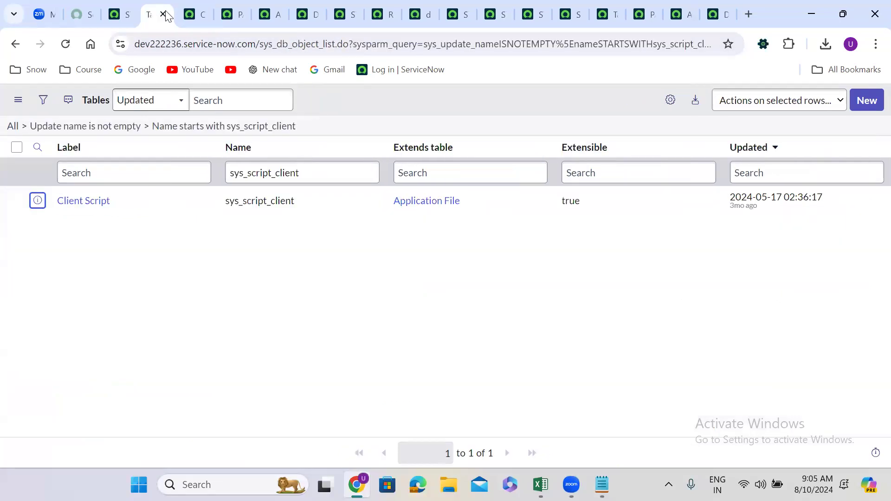
double_click(269, 175)
text(sys_ui_policy)
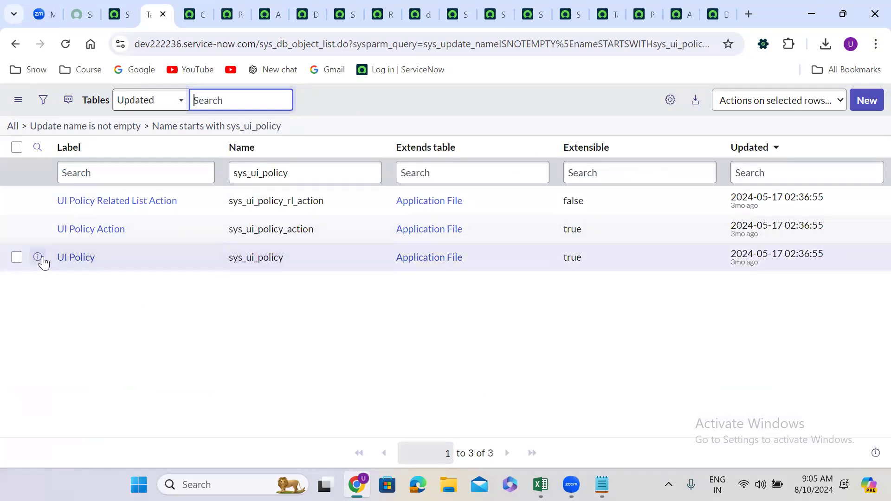
double_click(268, 178)
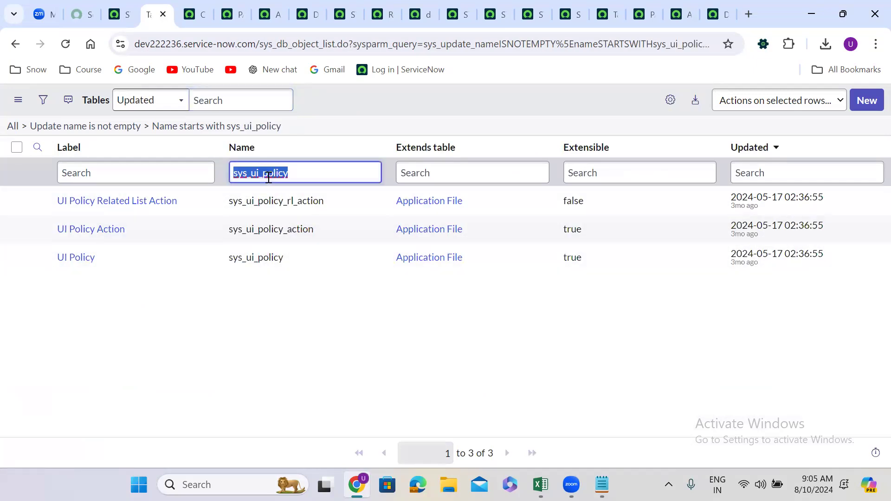
key(BackSpace)
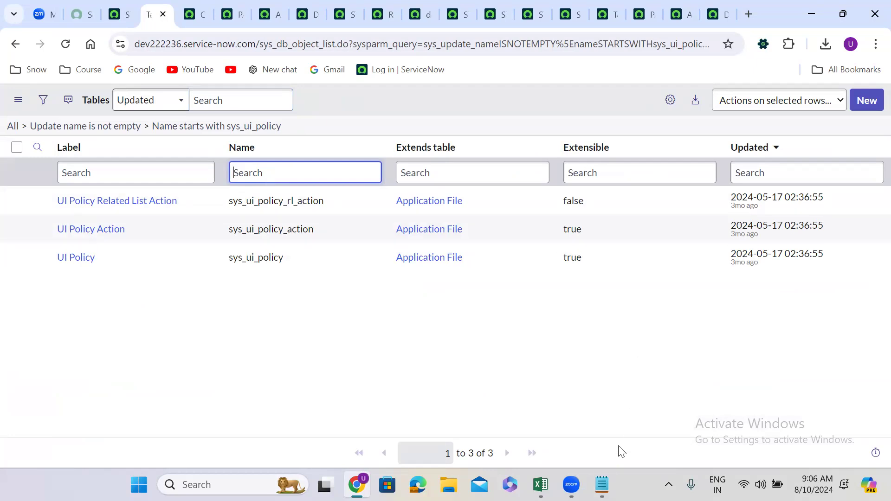
Switch to Notepad and go over the captured and not-captured lists again by highlighting their entries
click(611, 475)
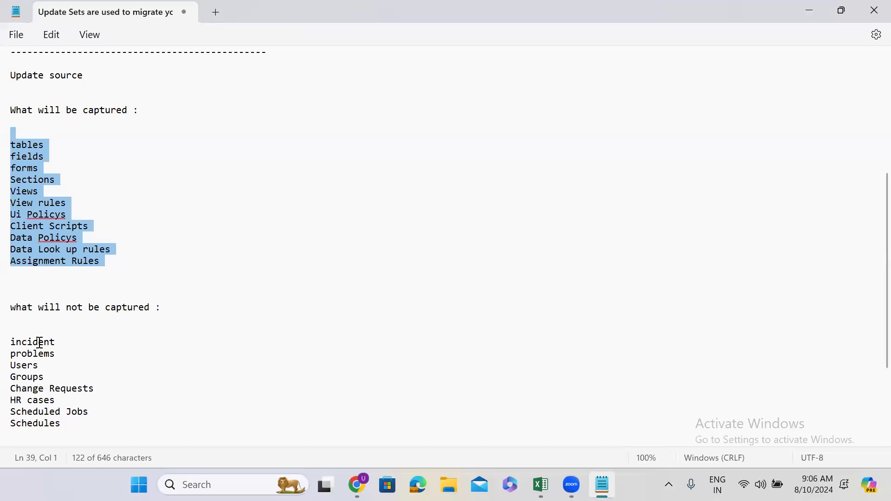
double_click(38, 342)
drag(105, 263, 15, 139)
click(65, 153)
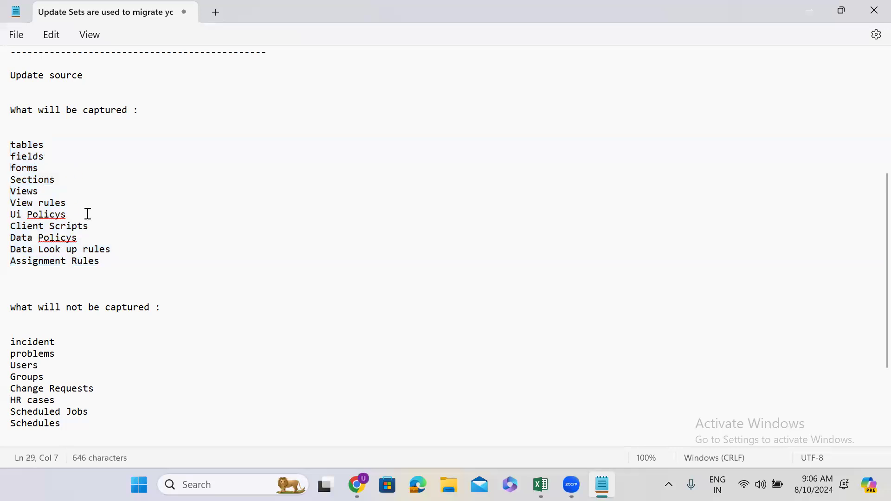
drag(101, 258, 3, 150)
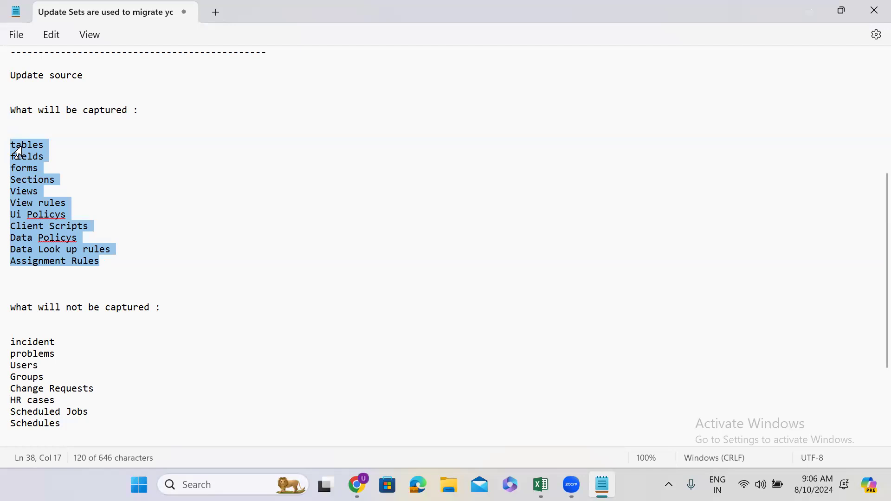
click(50, 389)
drag(71, 426, 18, 332)
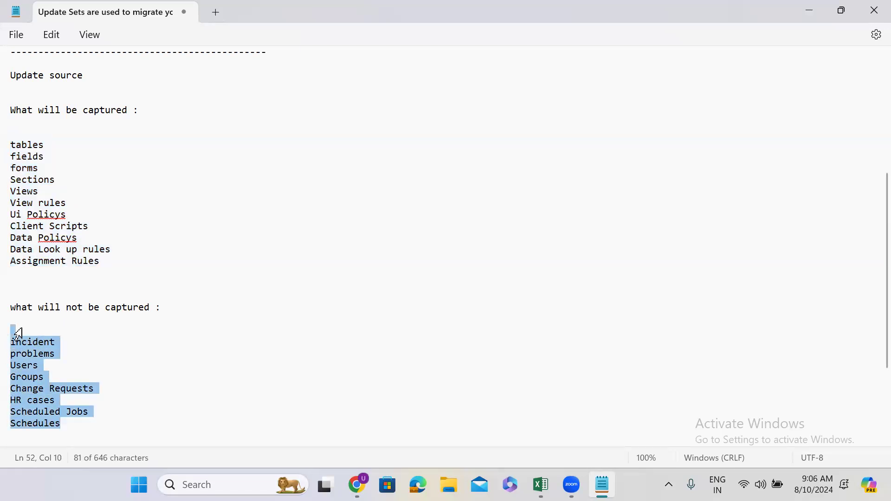
Switch to the update set STRY9999.UG.Create Table.05 in Chrome and open a new incident form with the navigator command incident.FORM
click(808, 10)
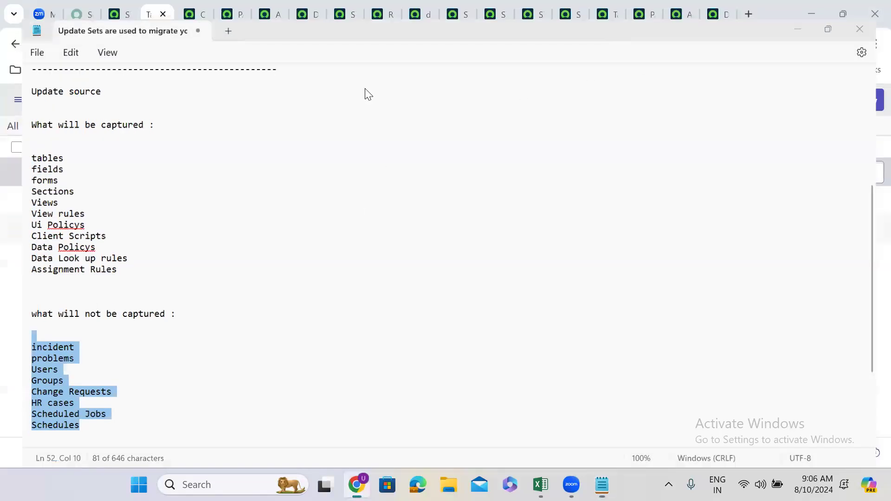
click(120, 5)
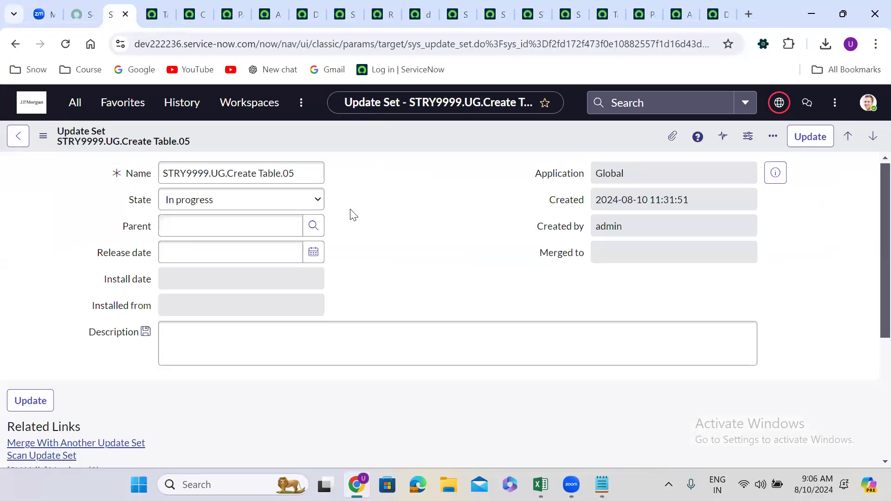
click(73, 103)
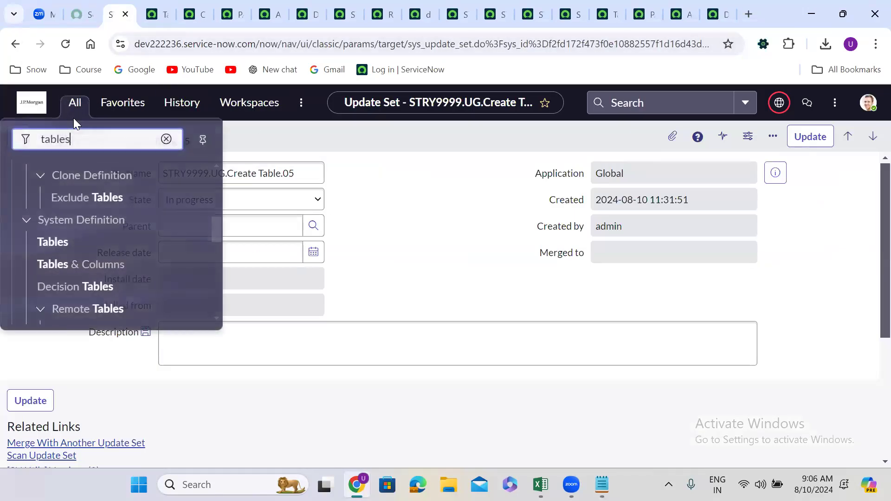
double_click(74, 147)
text(i)
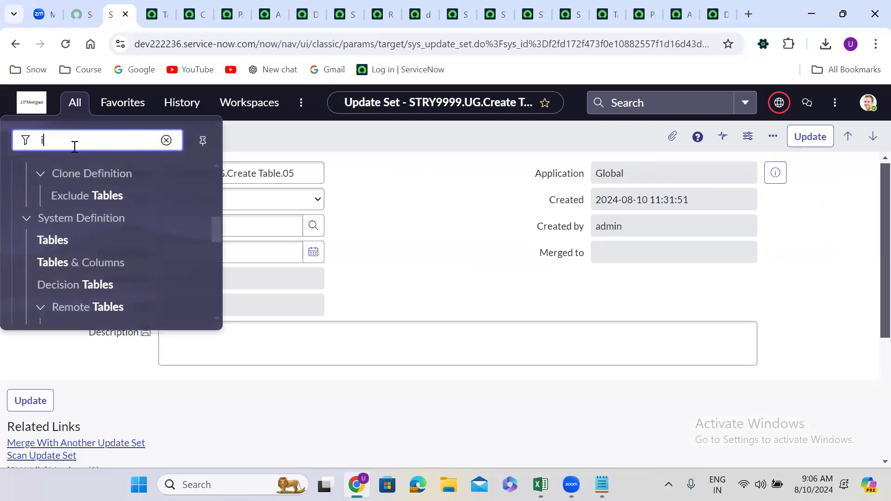
text(ncident)
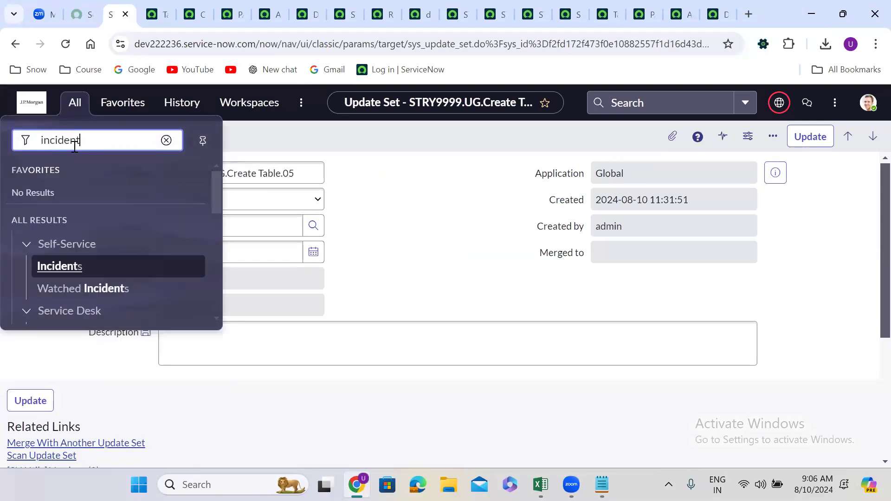
text(.FORM)
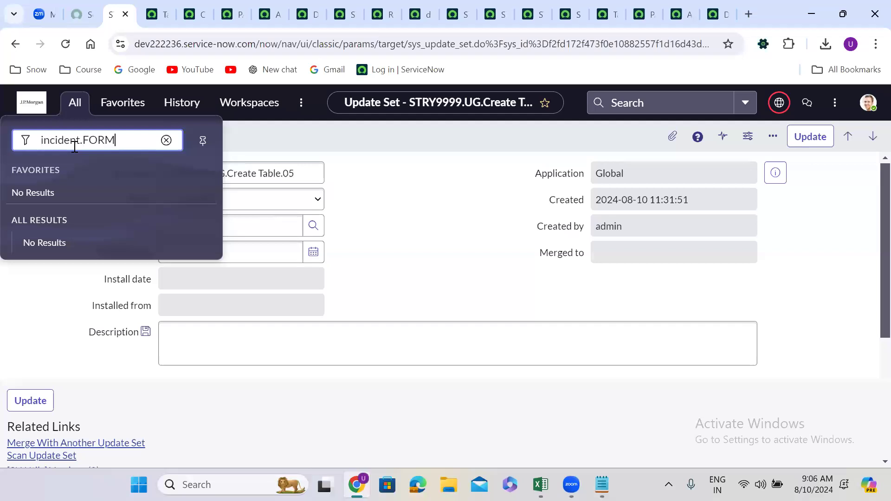
key(Return)
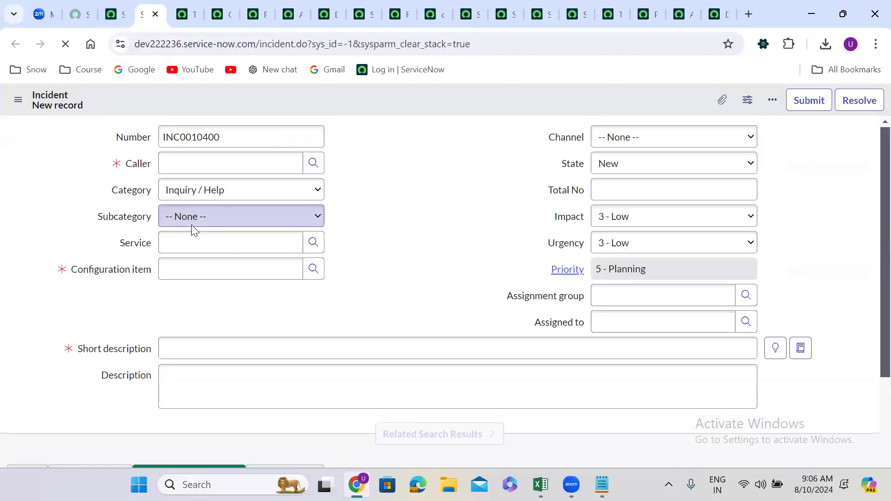
Fill in the new incident with a caller, configuration item *ASSET-IBM and short description test 5678, and save it
click(196, 165)
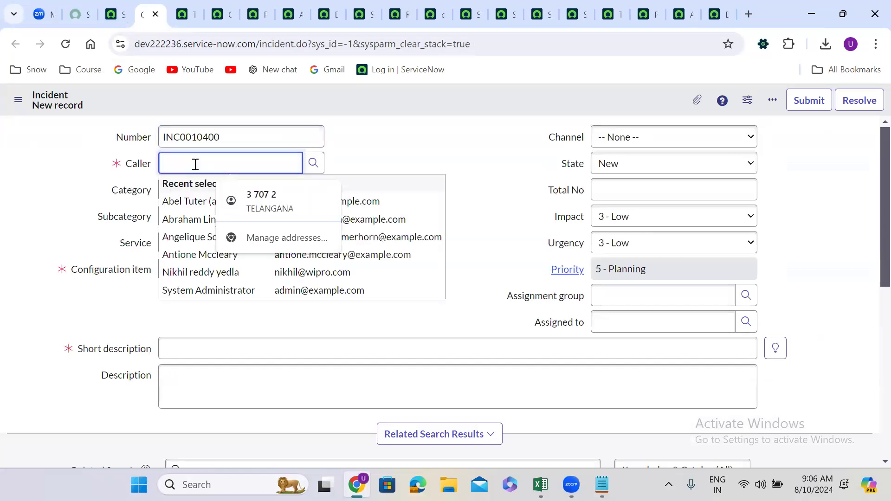
click(190, 254)
click(171, 274)
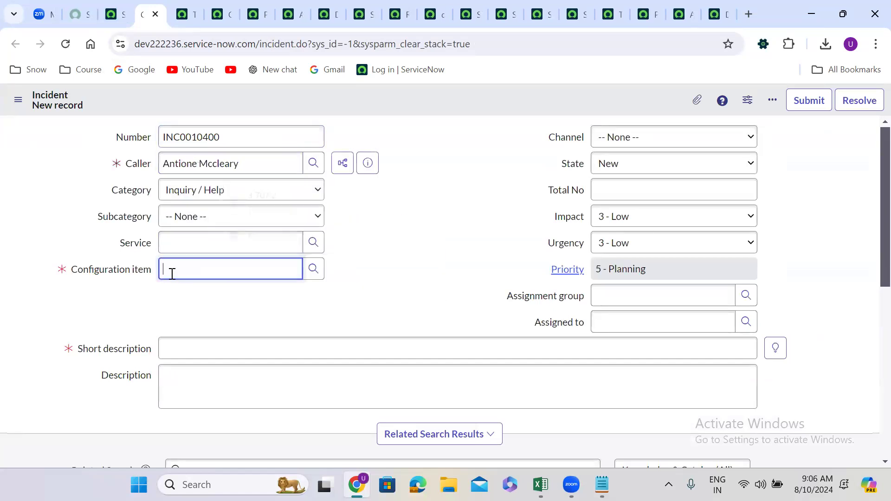
click(186, 308)
click(191, 342)
text(test 5678)
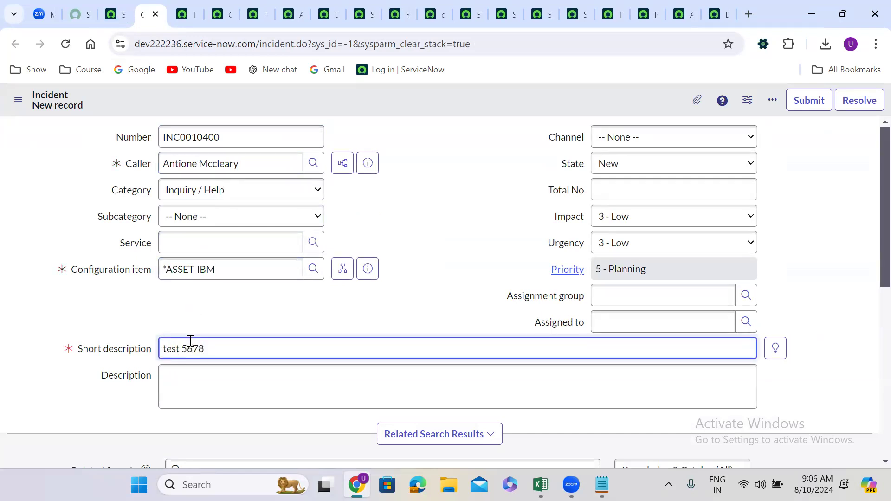
right_click(407, 95)
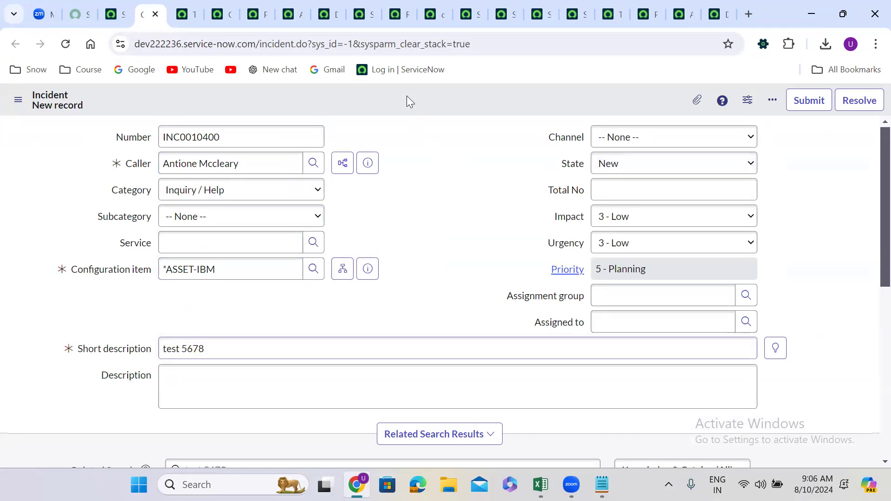
click(451, 108)
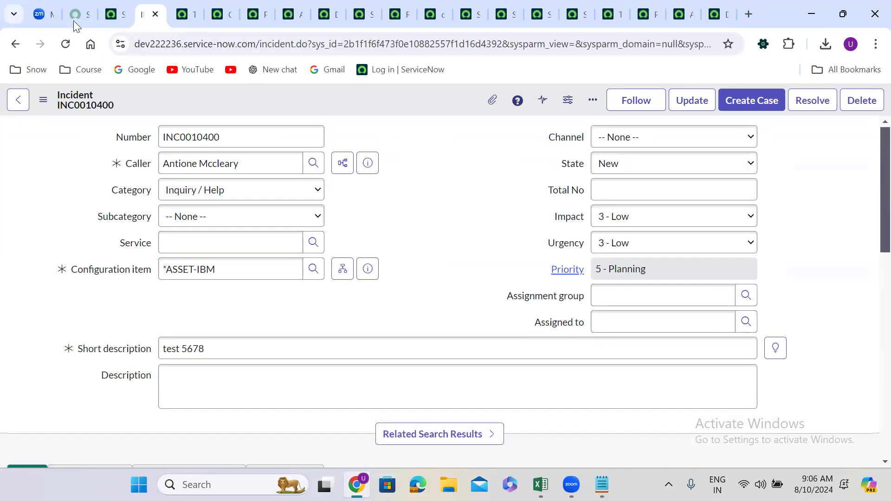
Check the Customer Updates of update set STRY9999.UG.Create Table.05, dismissing the filter condition prompt
click(111, 14)
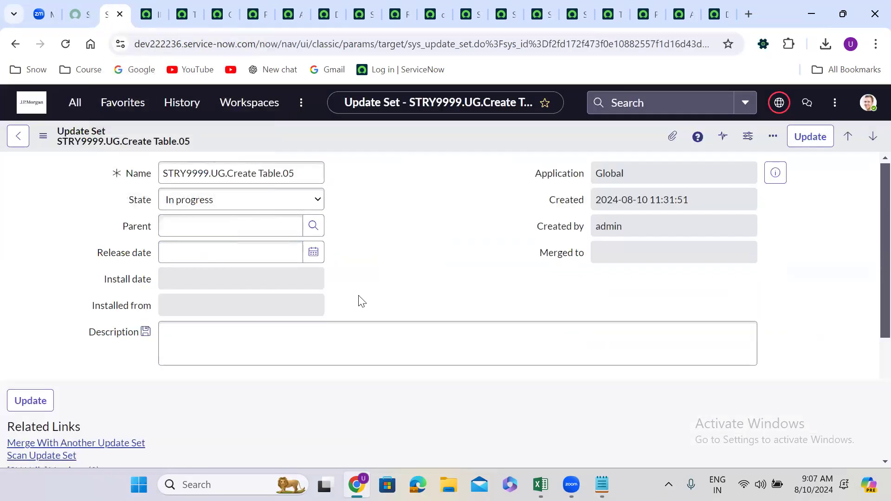
scroll(358, 297, down, 5)
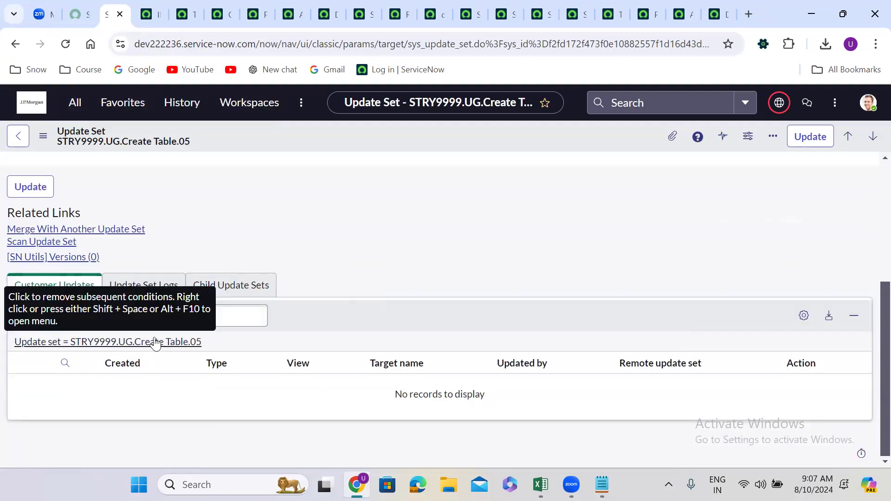
double_click(155, 342)
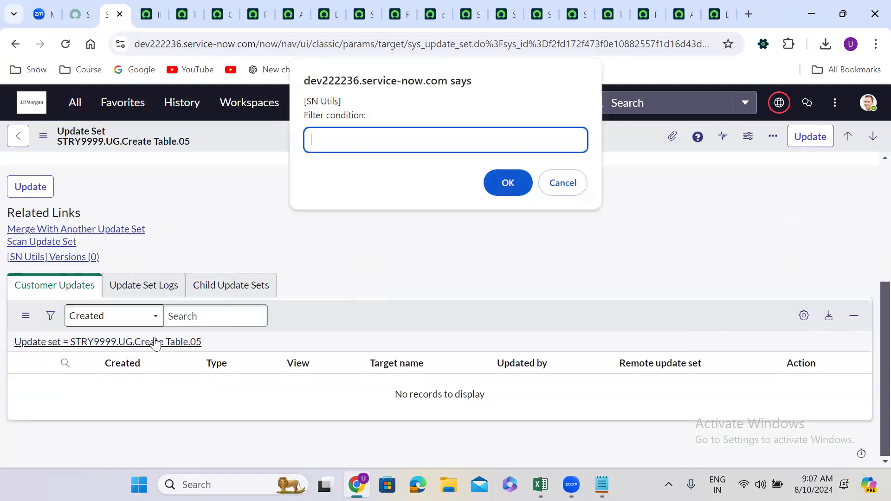
click(573, 181)
Find Scheduled Jobs in the navigator by searching for scheduled job, and open its list in a separate browser tab
click(84, 108)
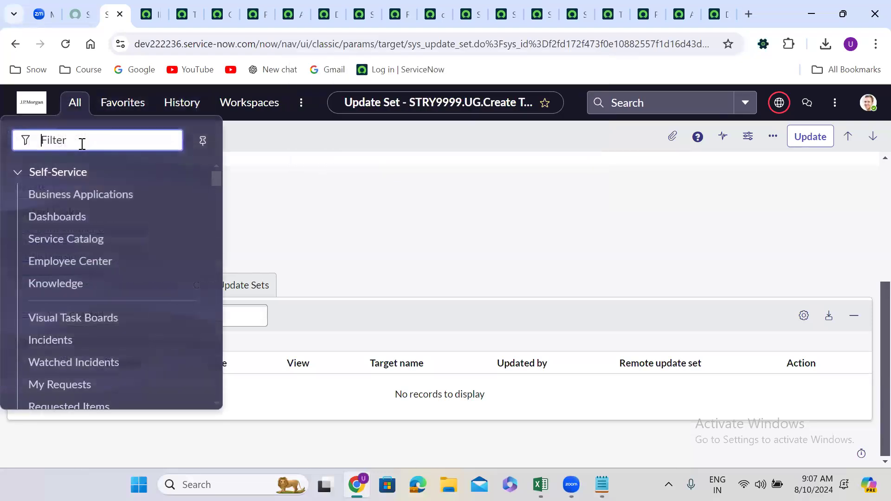
text(sched)
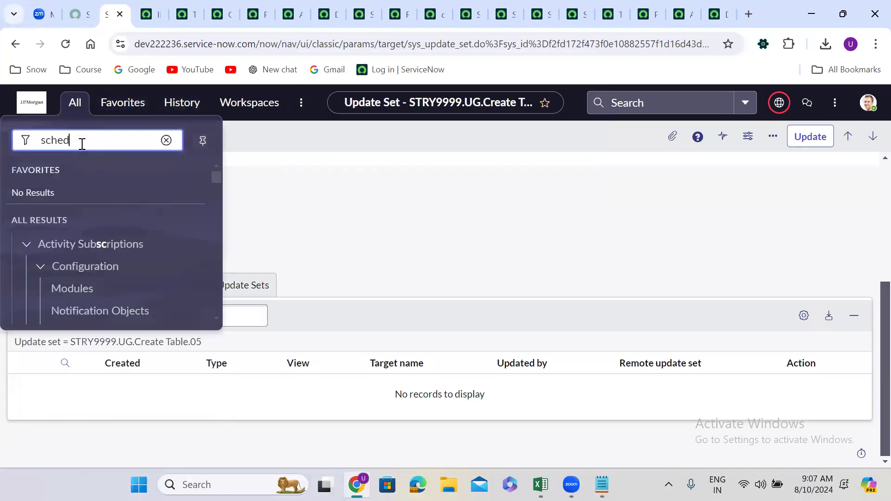
text(uled job)
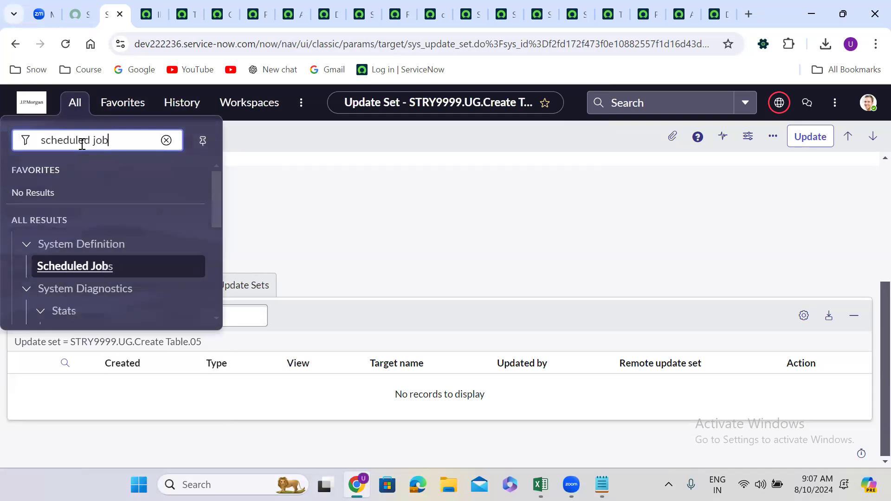
middle_click(86, 266)
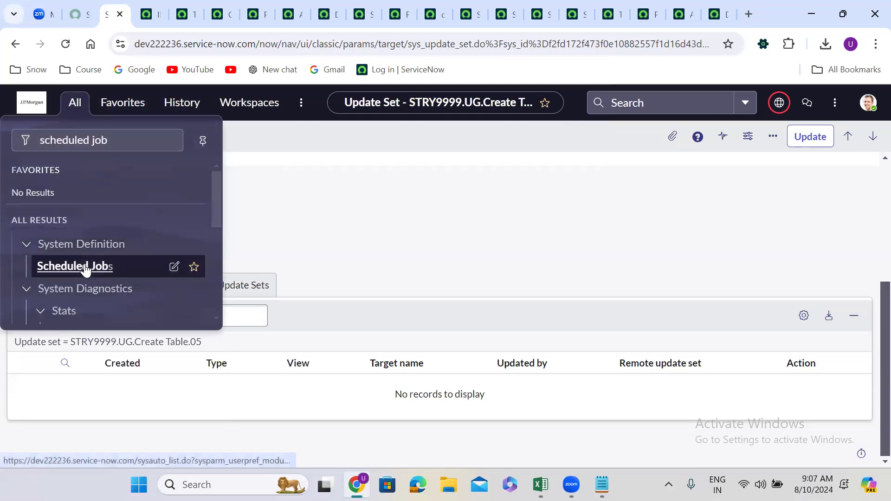
click(174, 6)
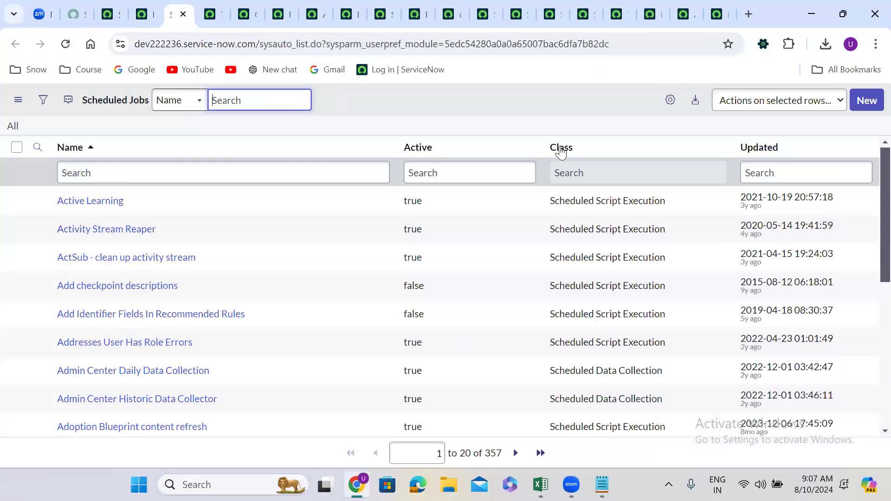
Submit a new Scheduled Email of Report with its fields left blank, and return to the update set's Customer Updates
click(865, 100)
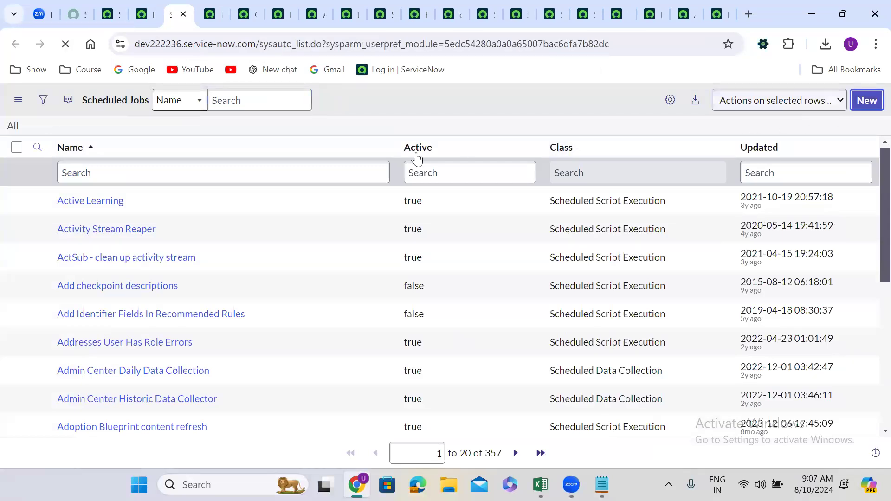
click(130, 172)
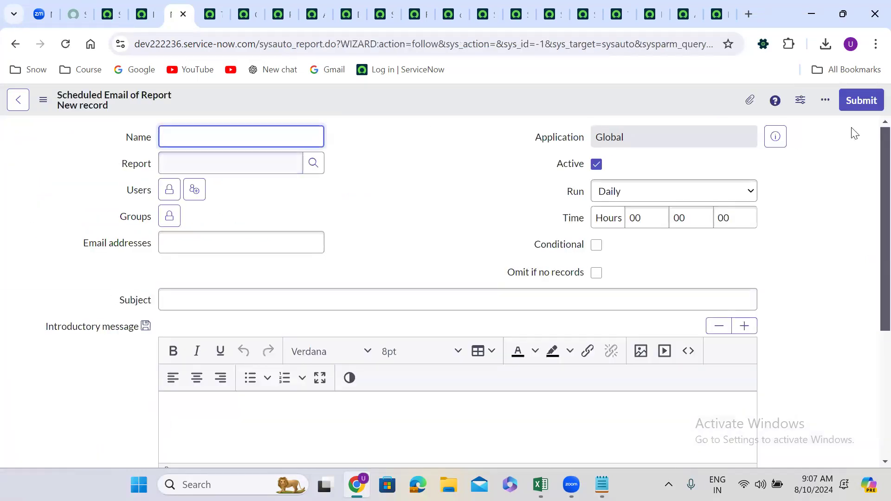
click(859, 100)
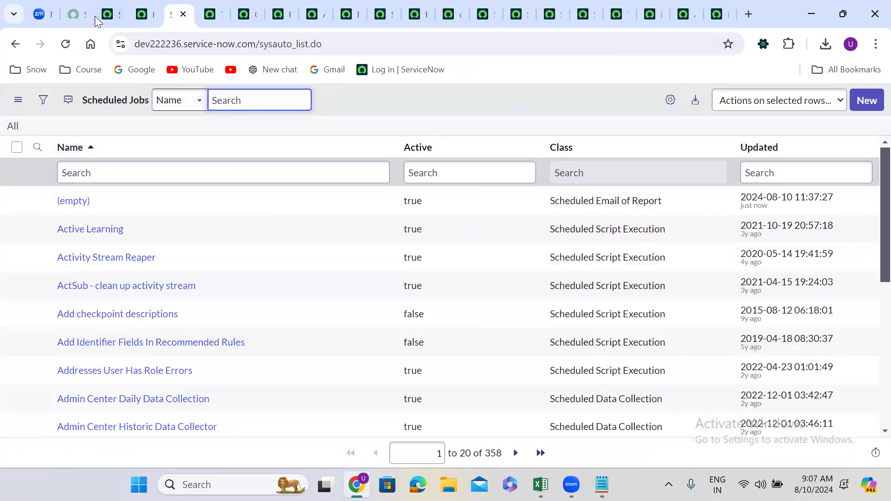
click(110, 14)
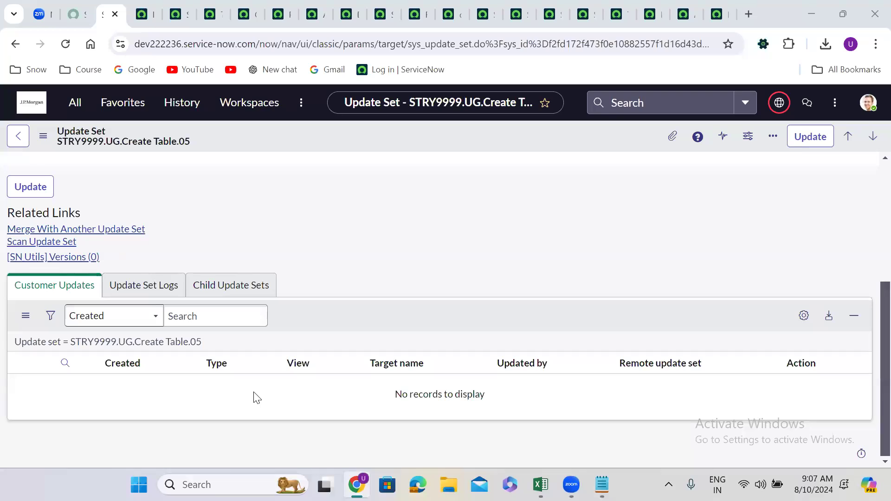
click(231, 191)
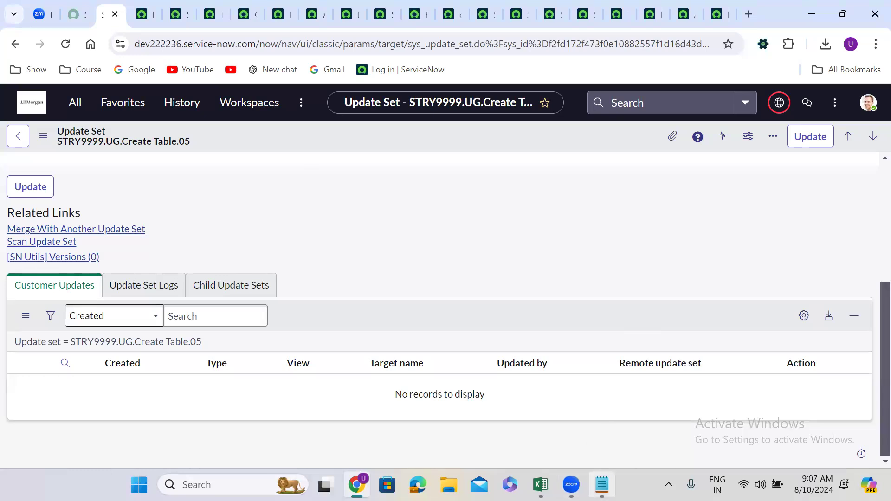
Switch to Notepad and review the entries of the captured and not-captured lists
click(602, 485)
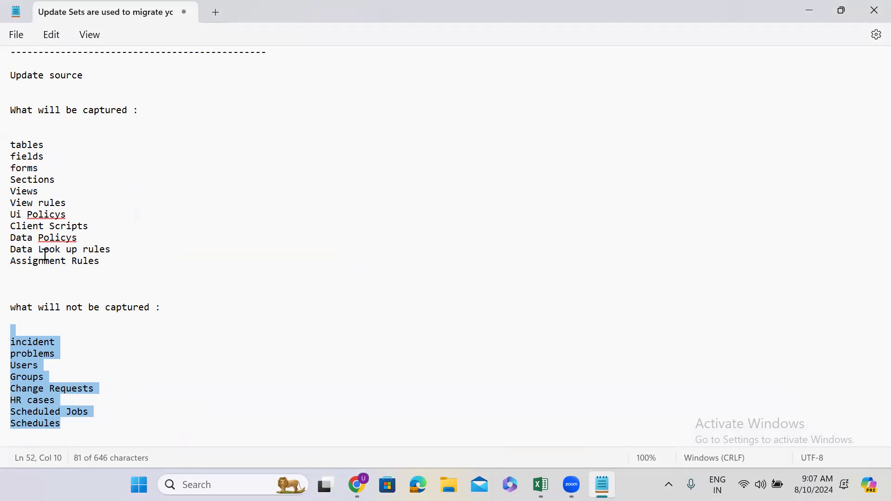
click(61, 170)
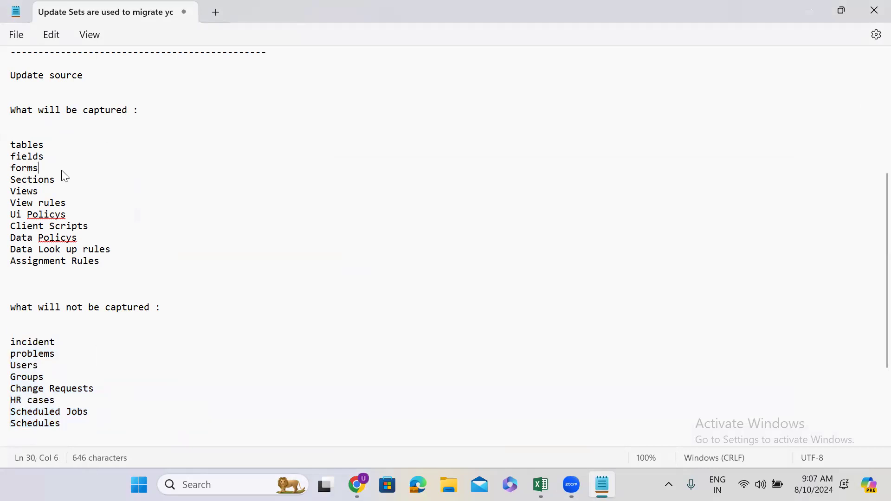
click(25, 332)
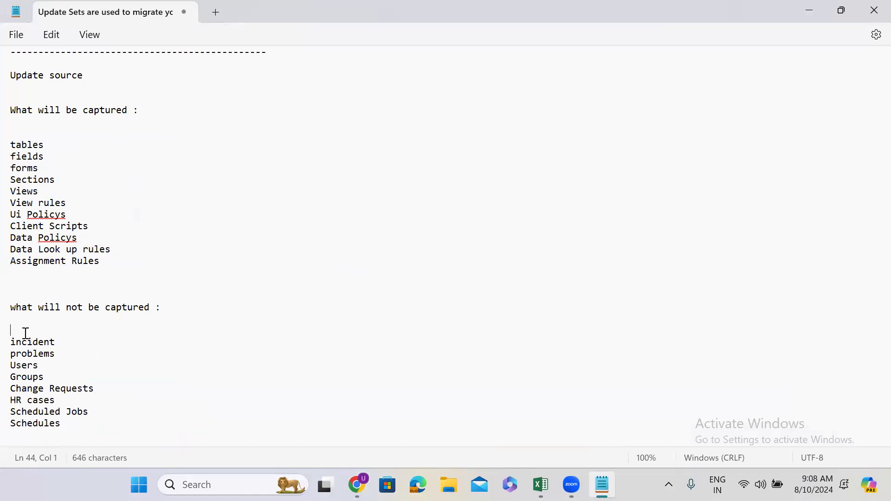
click(84, 345)
click(93, 157)
click(63, 353)
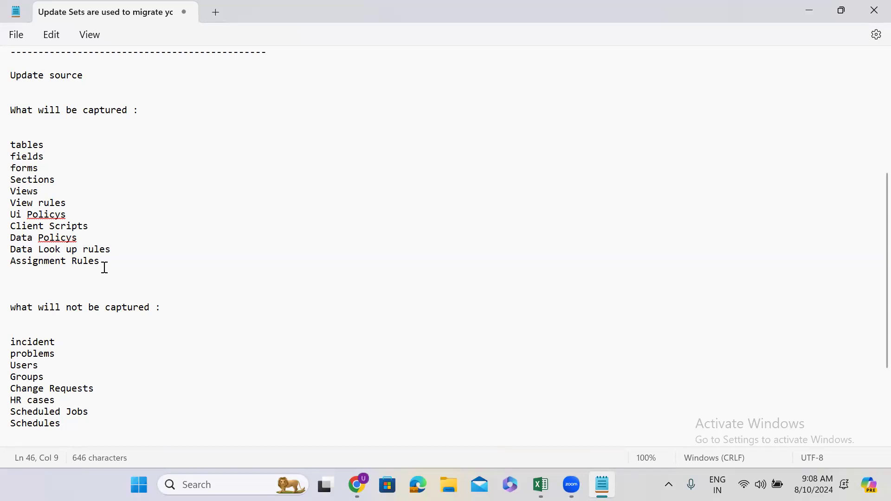
drag(101, 260, 17, 145)
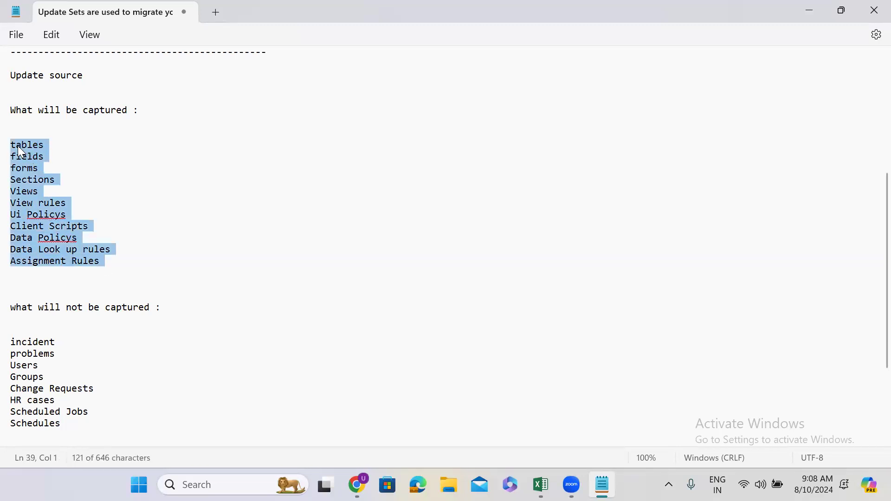
click(113, 419)
drag(63, 425, 17, 343)
click(153, 337)
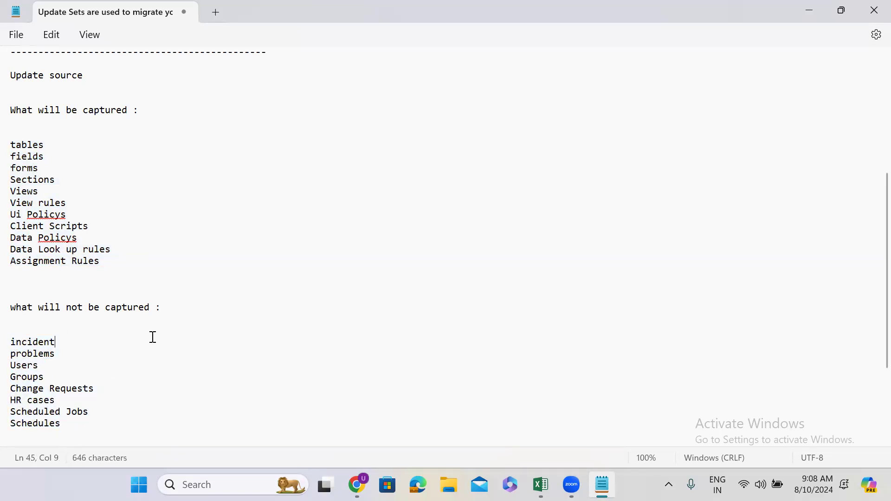
Add the line update_synch=true a few lines below the Schedules entry and highlight it
click(68, 425)
key(Return)
key(Return)
key(Return)
key(Return)
key(Return)
key(Return)
key(Return)
key(Return)
key(Return)
key(Return)
key(Return)
key(Return)
key(Return)
key(Return)
key(Return)
key(Return)
key(Return)
key(Return)
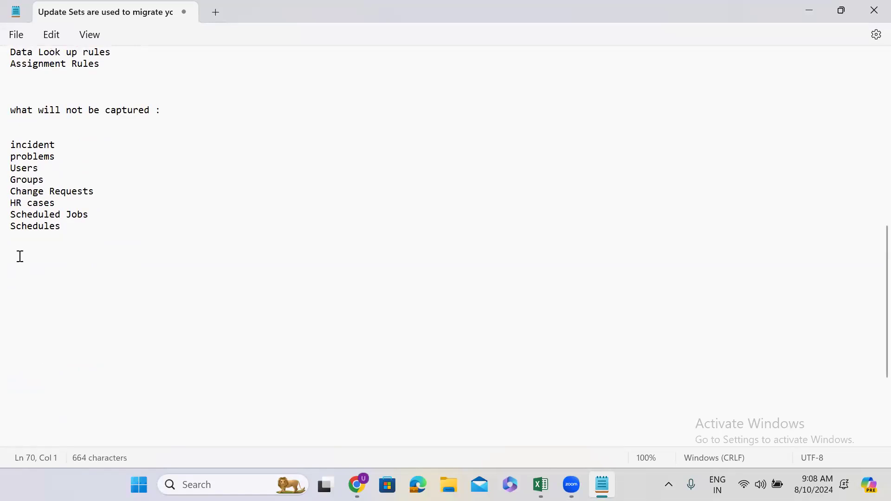
click(16, 276)
text(update_)
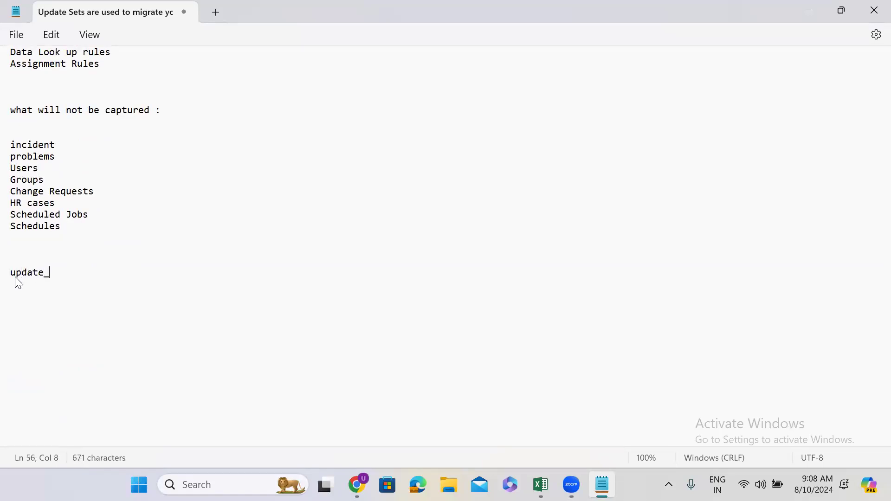
text(synch=true)
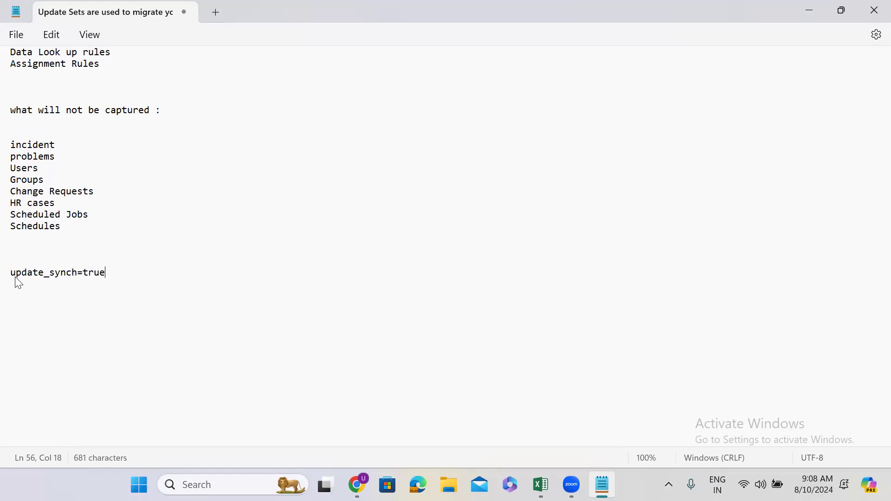
drag(114, 272, 10, 272)
key(ctrl+c)
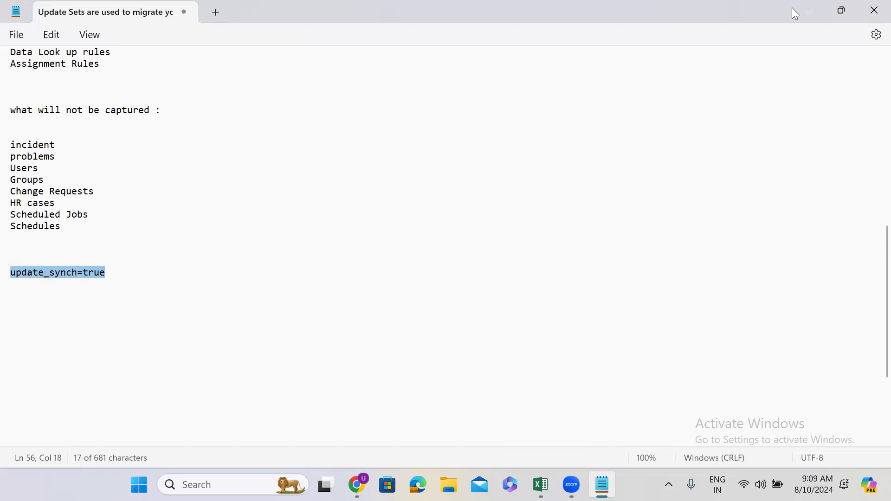
Switch back to ServiceNow in Chrome and open the dictionary entries with the navigator command sys_dictionary.LIST
click(805, 13)
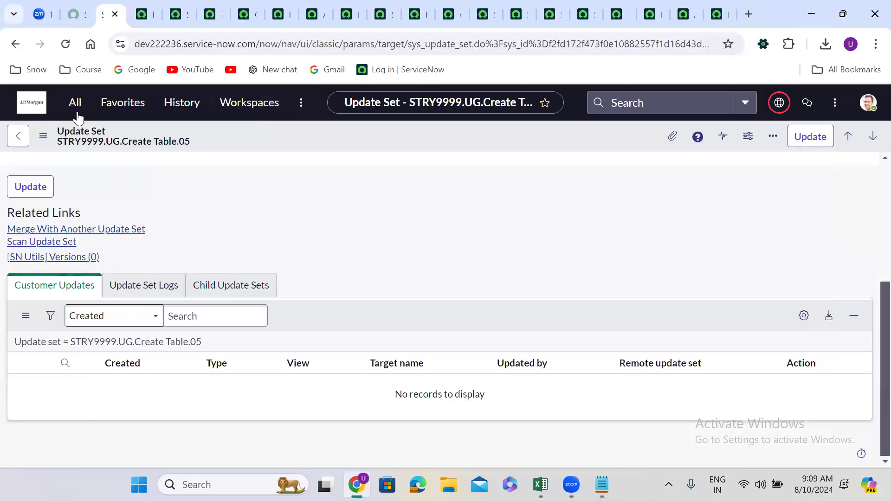
click(74, 104)
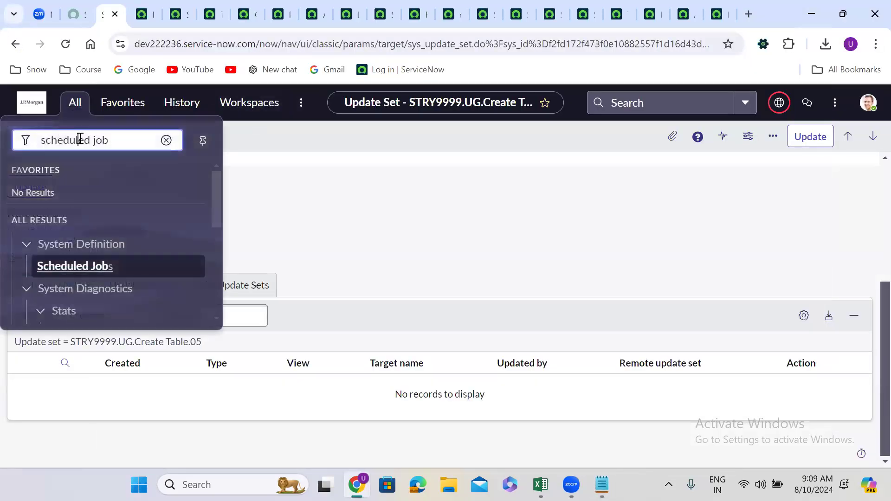
triple_click(79, 139)
text(sys)
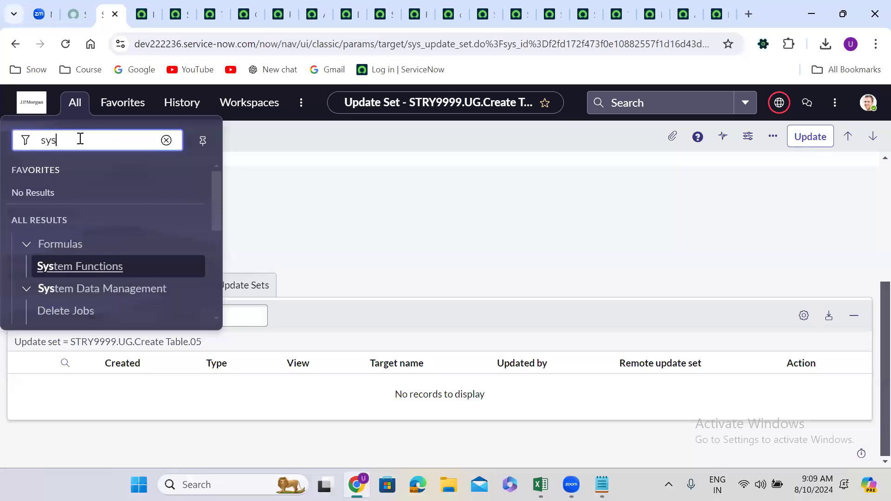
text(_dic)
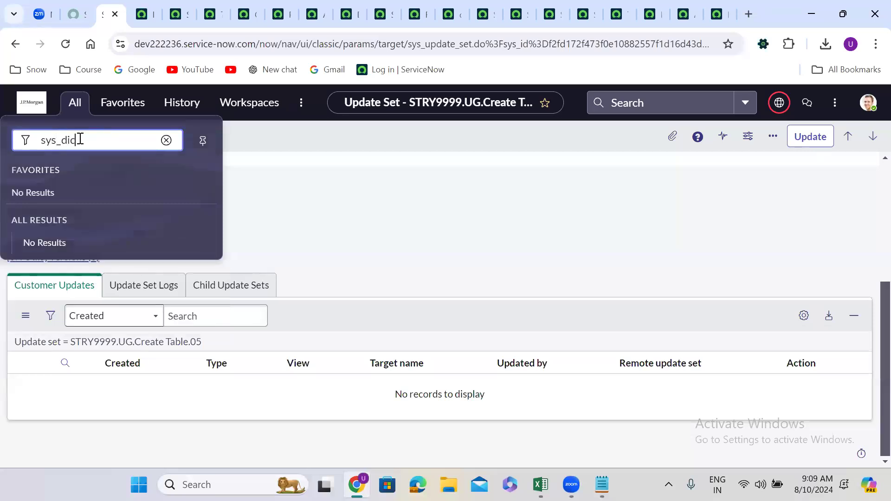
text(tionary.LIST)
key(Return)
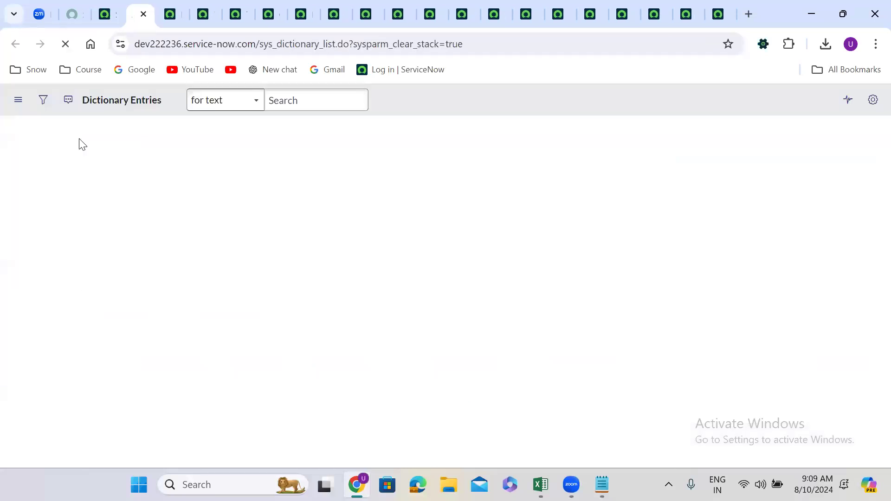
Filter the dictionary entries to those whose Attributes field contains update_synch=true
click(44, 100)
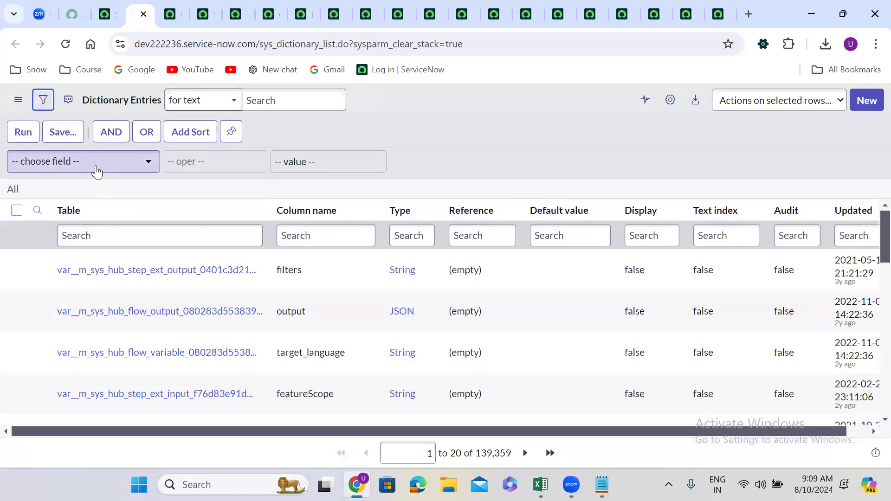
click(97, 166)
text(attr)
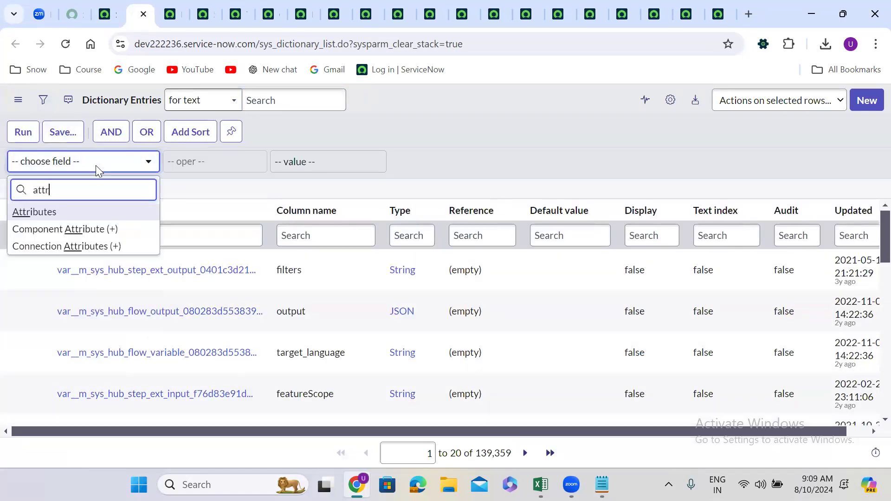
click(98, 213)
click(216, 170)
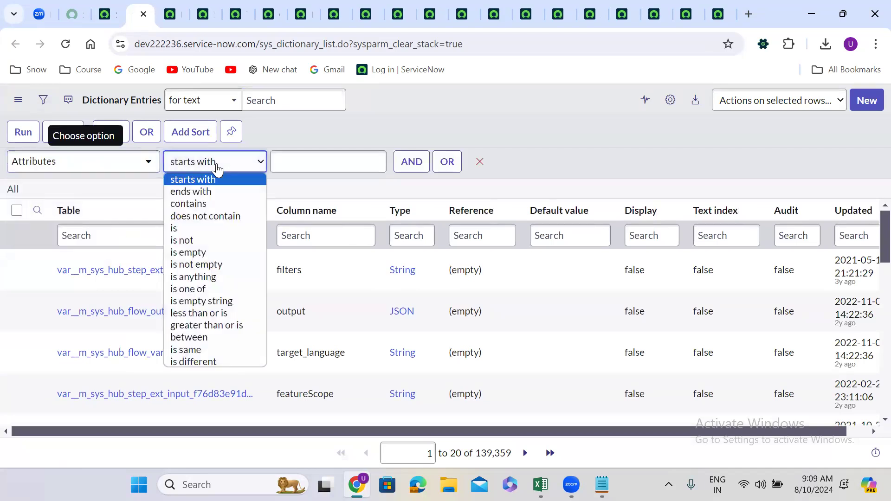
click(211, 199)
click(298, 162)
key(ctrl+v)
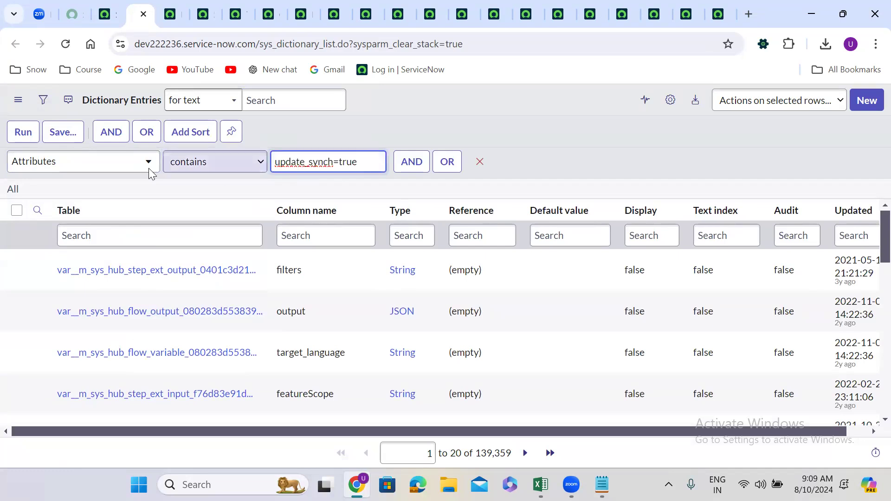
click(29, 134)
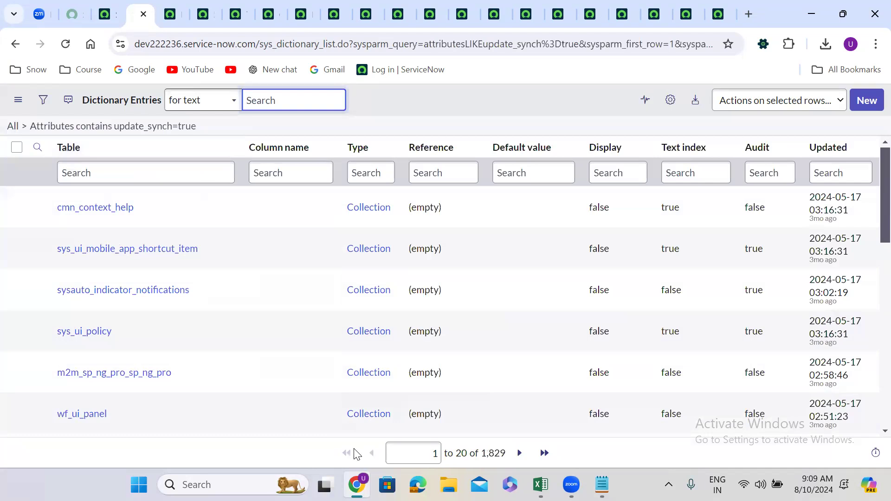
click(483, 459)
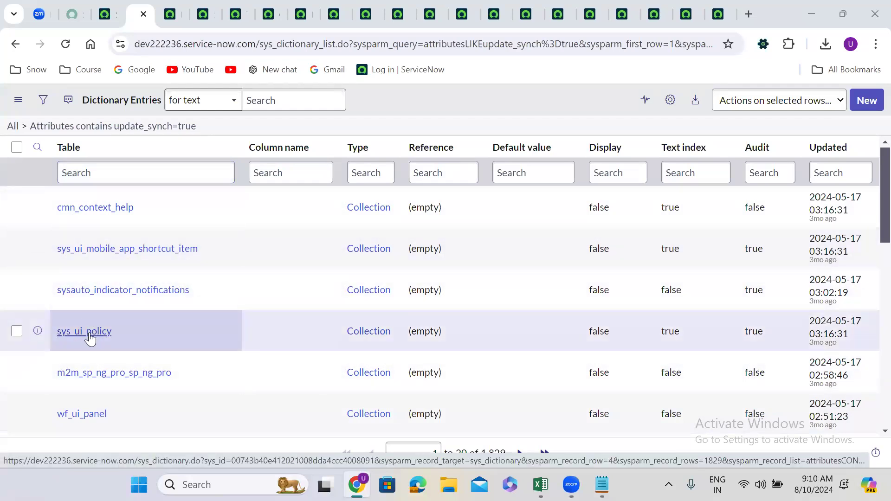
Search the Table column of the filtered dictionary entries for sys_script_client
click(125, 174)
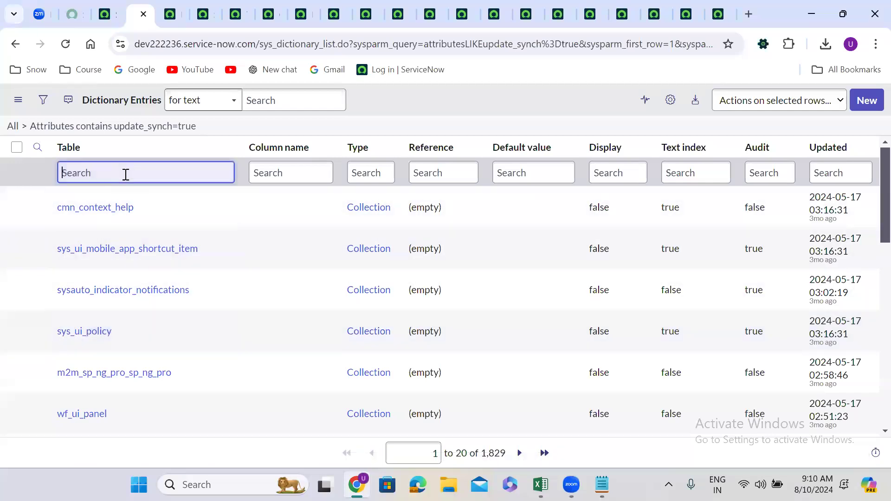
text(sys)
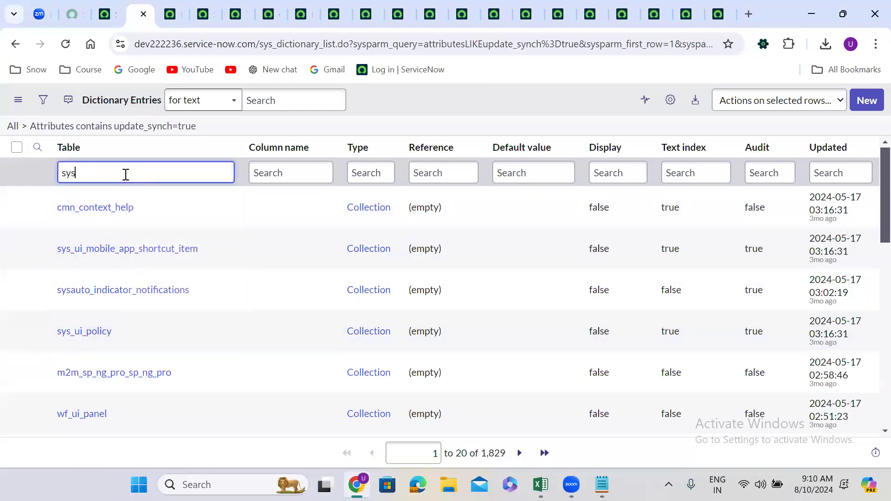
text(_script_client)
key(Return)
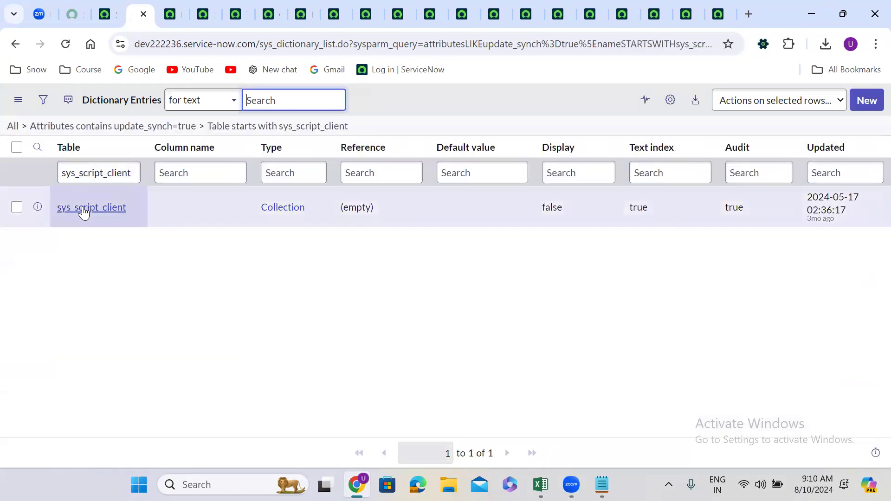
Return to the list filtered only by update_synch=true and search its Table column for sys_data
click(177, 132)
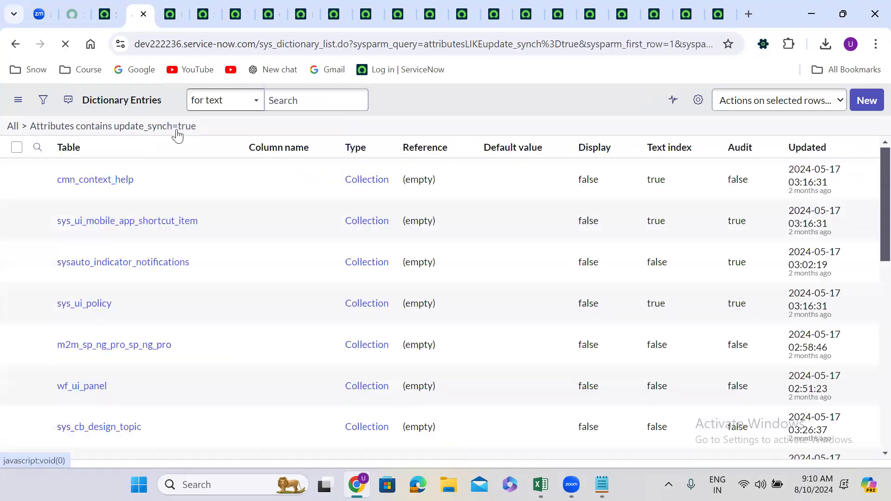
click(127, 175)
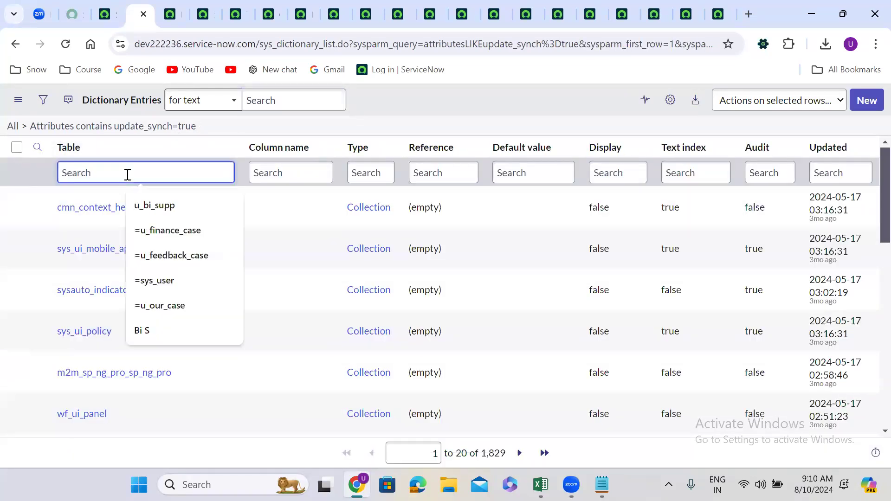
text(sys_)
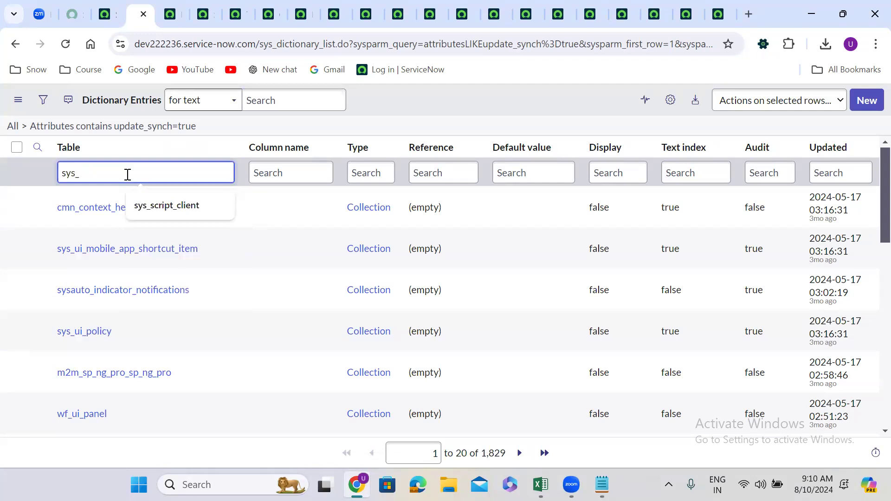
text(data)
key(Return)
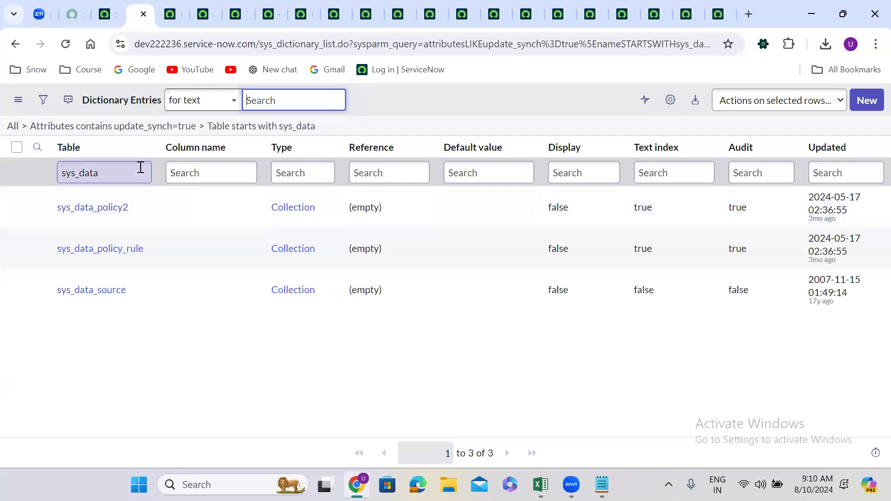
Replace the Table column search with sys_script in the filtered dictionary entries
double_click(100, 174)
key(BackSpace)
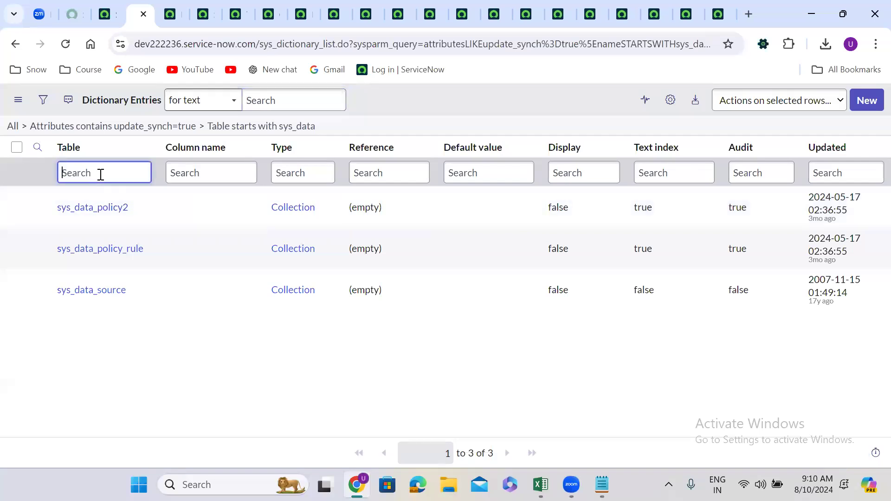
text(sy)
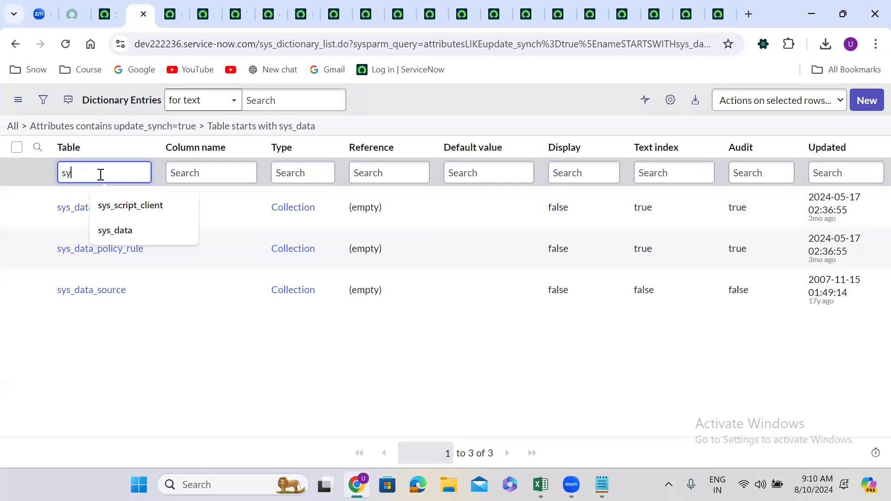
text(s_script)
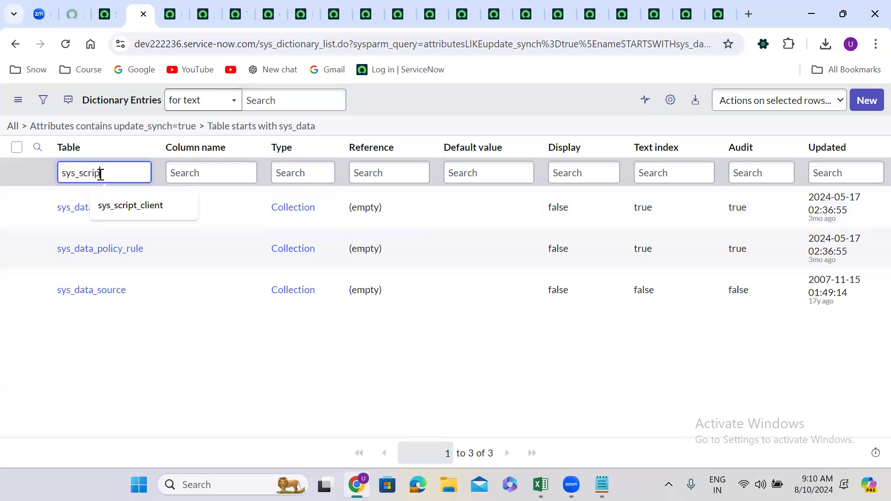
key(Return)
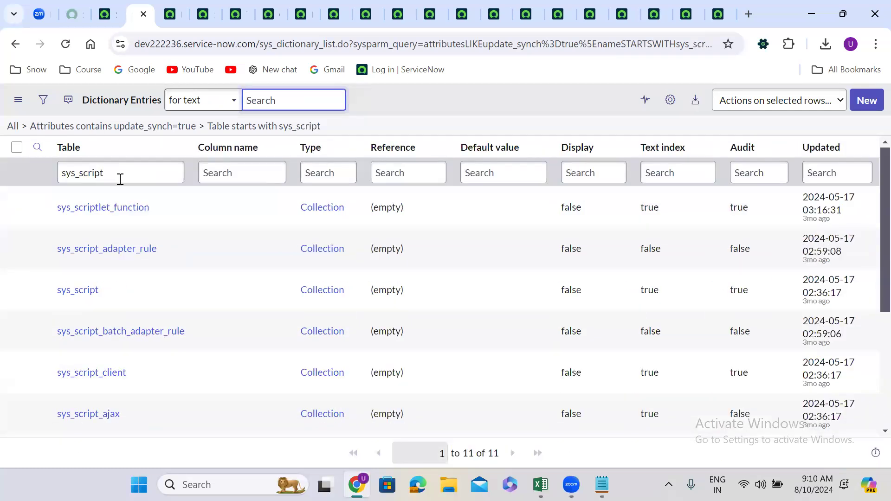
Narrow the Table column search to the exact match =sys_script
click(64, 173)
text(=)
key(Return)
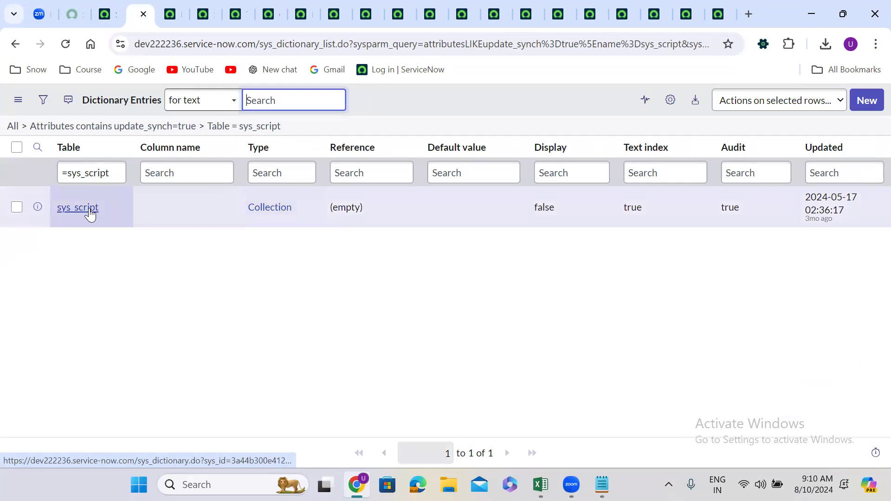
click(90, 212)
Drop the table condition from the update_synch=true filter and search the Table column for exactly =incident
click(179, 130)
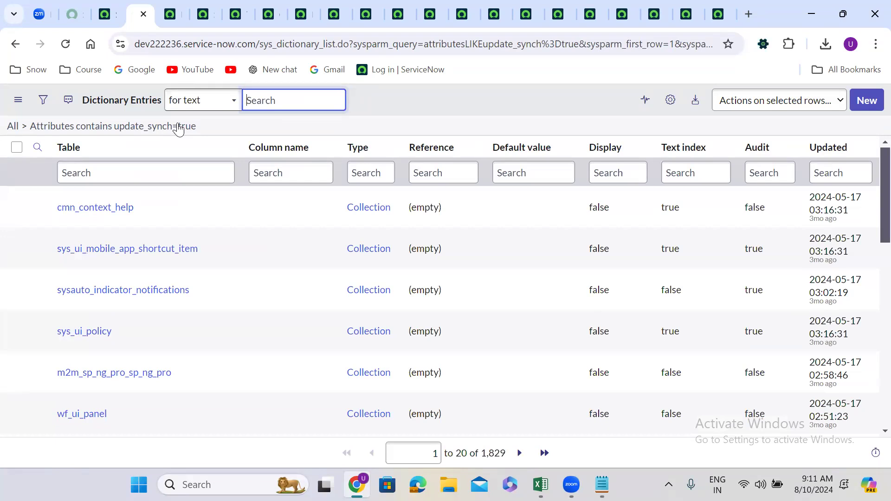
click(94, 175)
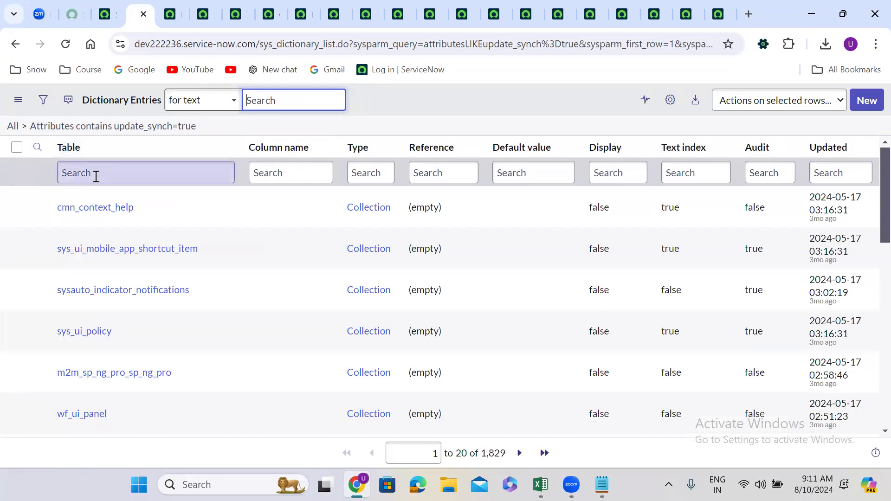
text(=)
text(incident)
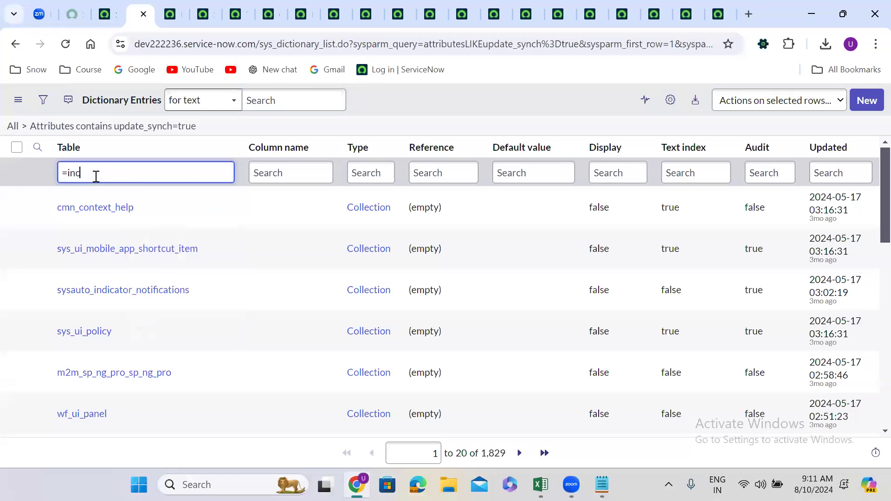
key(Return)
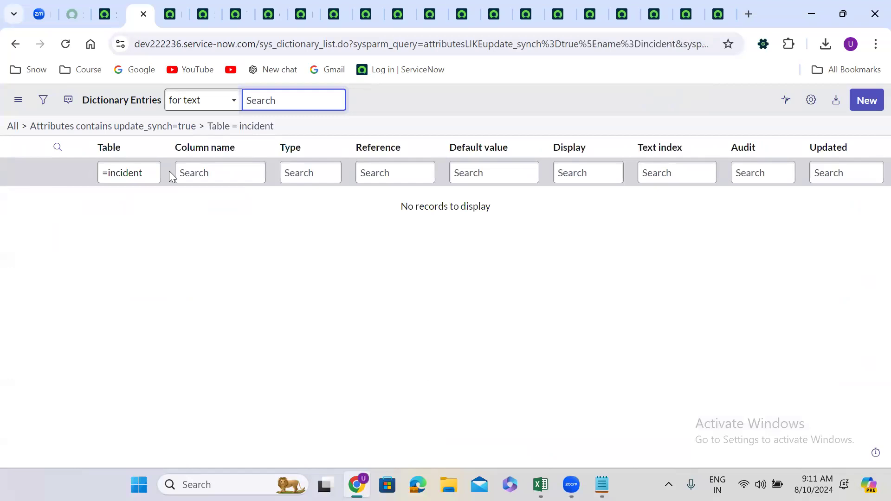
Clear the incident condition and search the Table column of the update_synch=true entries for exactly =problem
click(181, 128)
click(97, 173)
text(=problem)
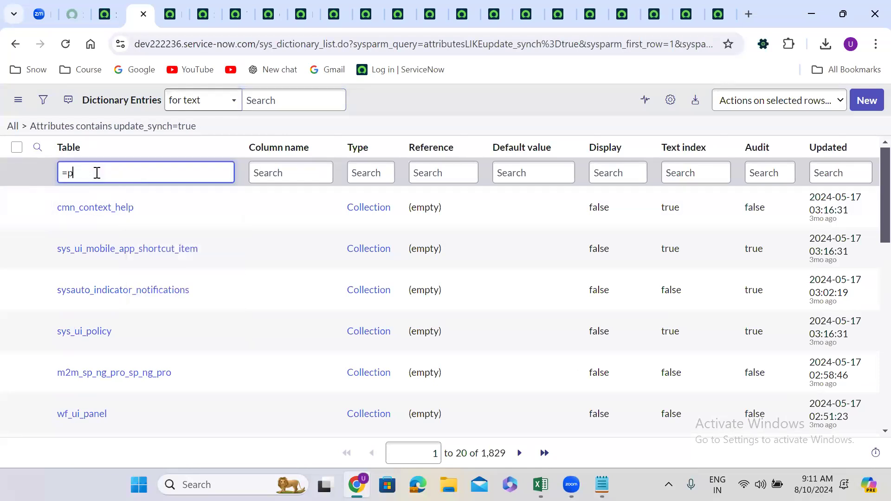
key(Return)
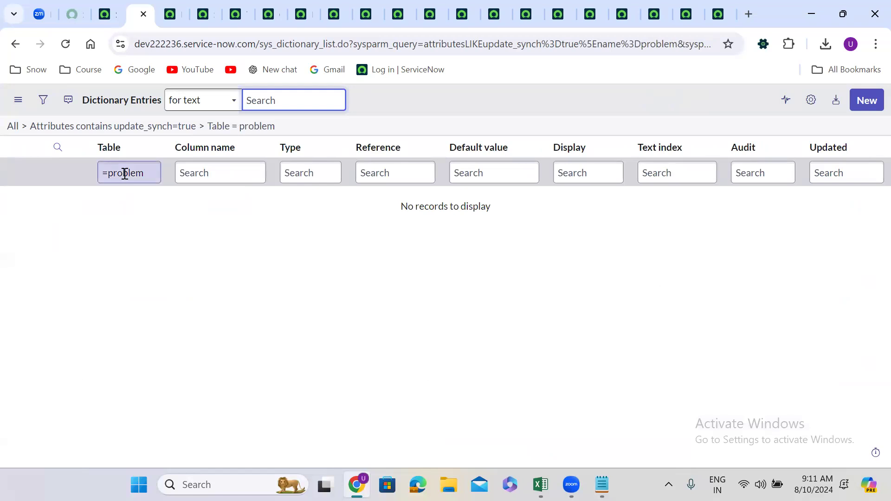
Change the exact-match Table search to =sys_user
double_click(125, 173)
text(sys)
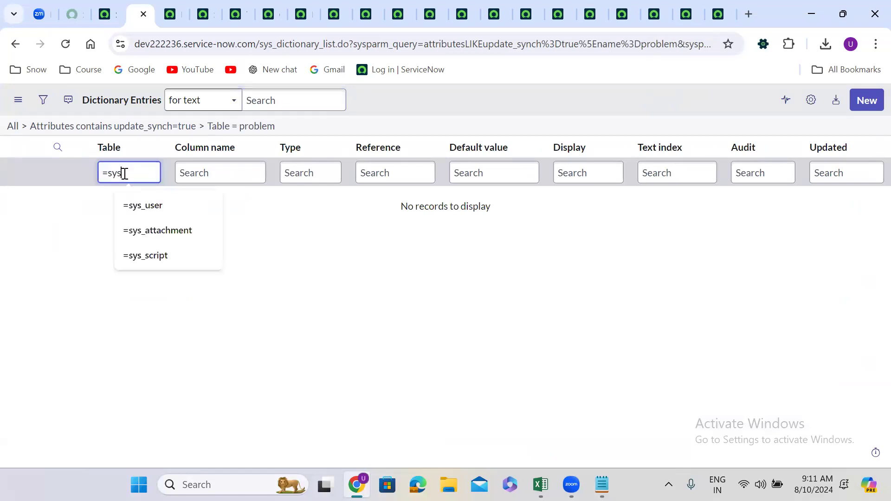
text(_user)
key(Return)
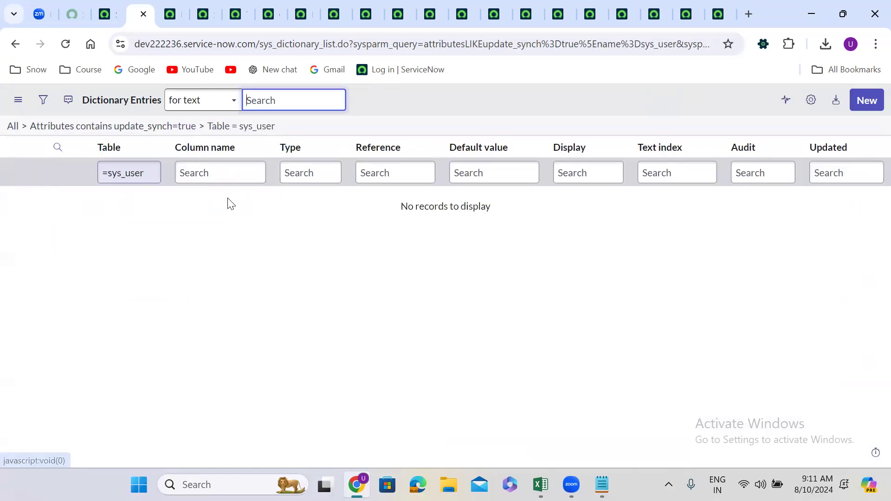
click(232, 230)
Extend the exact-match Table search to =sys_user_group, and return to the list filtered only by update_synch=true
click(152, 174)
text(_group)
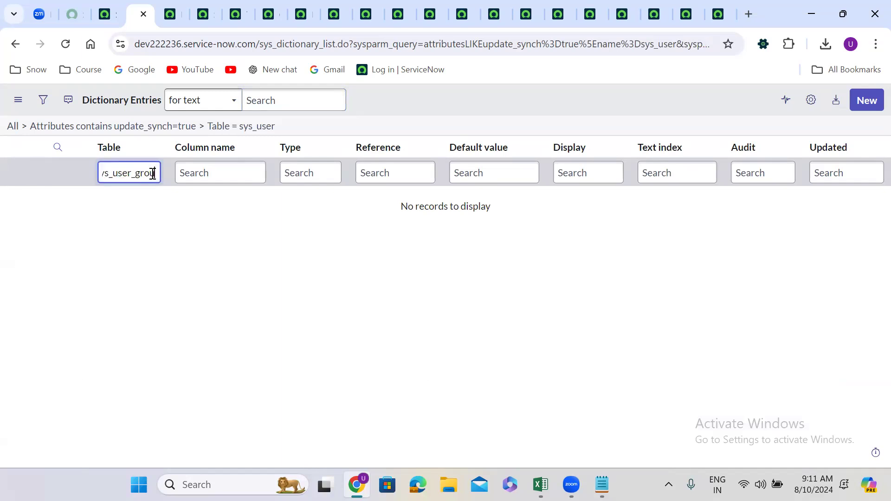
key(Return)
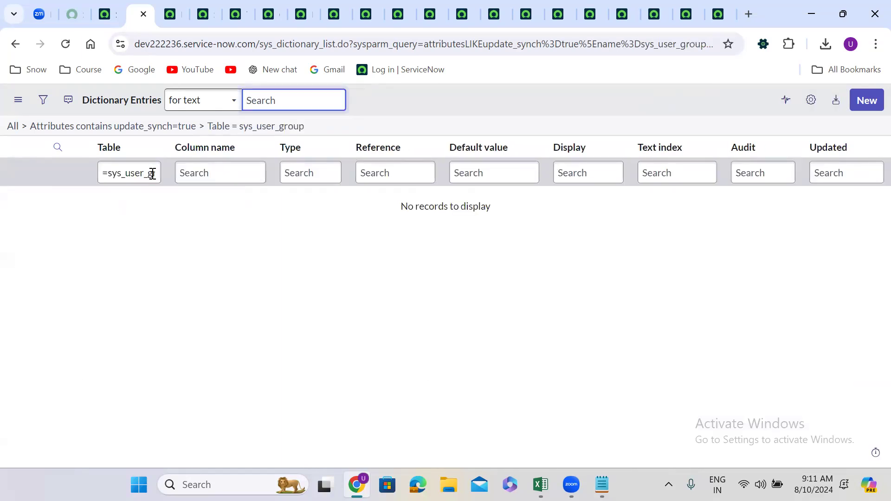
click(127, 173)
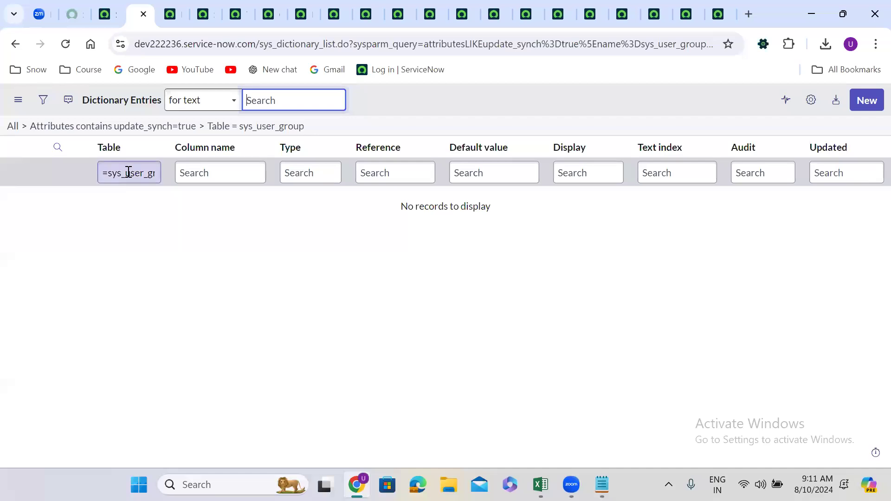
click(178, 129)
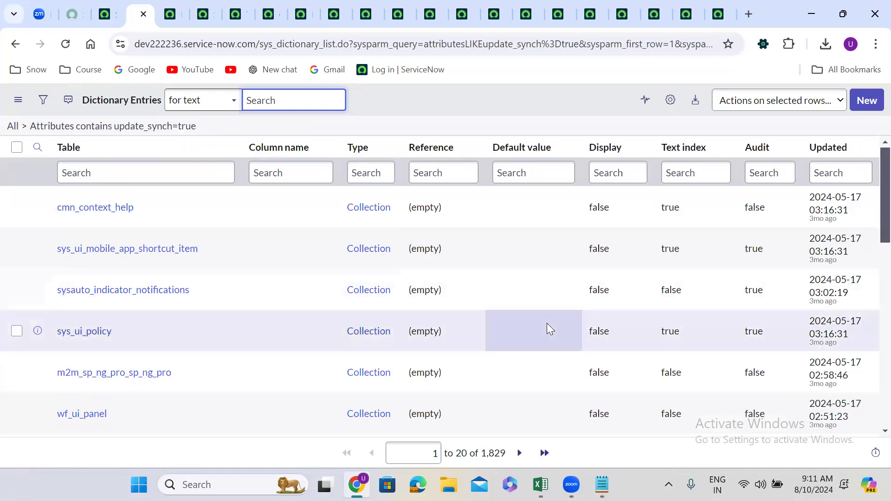
Switch to Notepad, review the update set notes from the not-captured list up to the beginning, and return to ServiceNow in Chrome
click(601, 484)
key(super+Up)
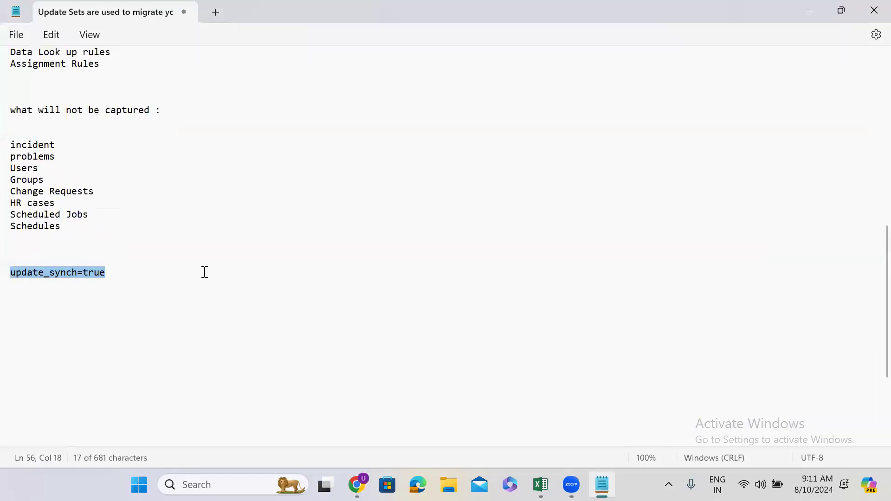
click(94, 237)
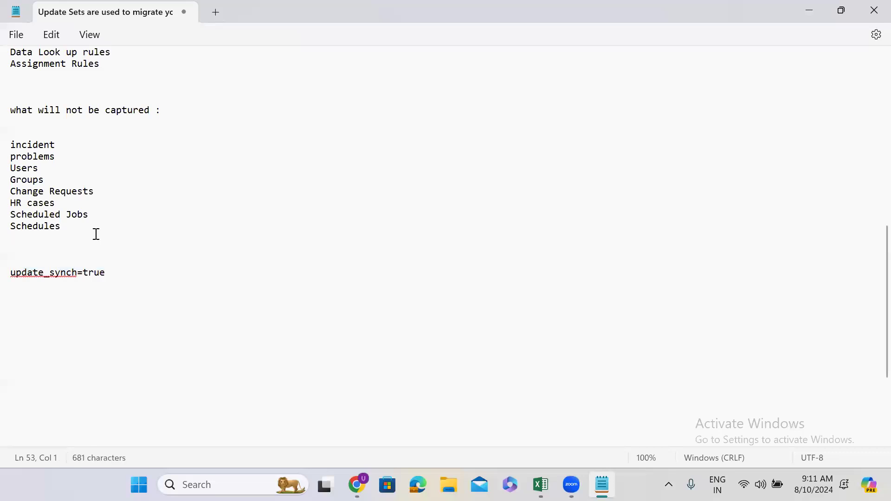
key(Up)
key(Up)
key(Up)
key(Up)
key(Up)
key(Up)
key(Up)
key(Up)
key(Up)
key(Up)
key(Up)
key(Up)
key(Up)
key(Up)
key(Up)
key(Up)
key(Up)
key(Up)
key(Up)
key(Up)
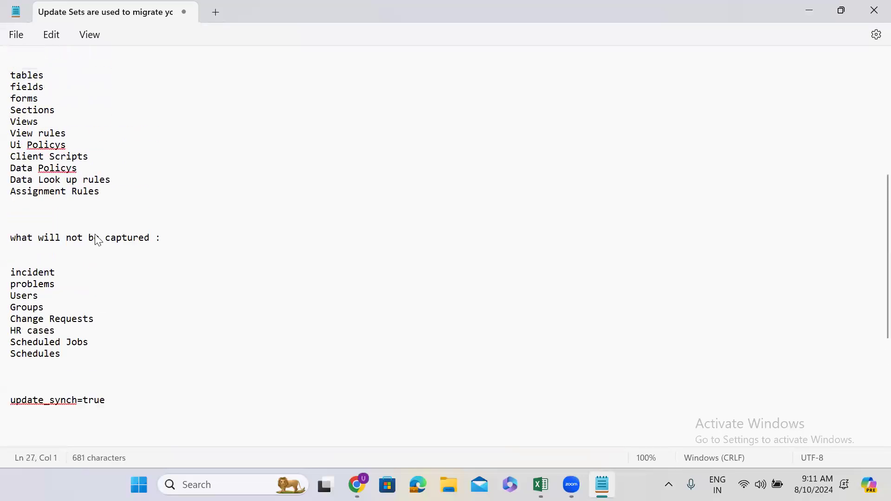
key(Up)
key(Up)
key(Up)
key(Up)
key(Up)
key(Up)
key(Up)
key(Up)
key(Up)
key(Up)
key(Up)
key(Up)
key(Up)
key(Up)
key(Up)
key(Up)
key(Up)
key(Up)
key(Up)
key(Up)
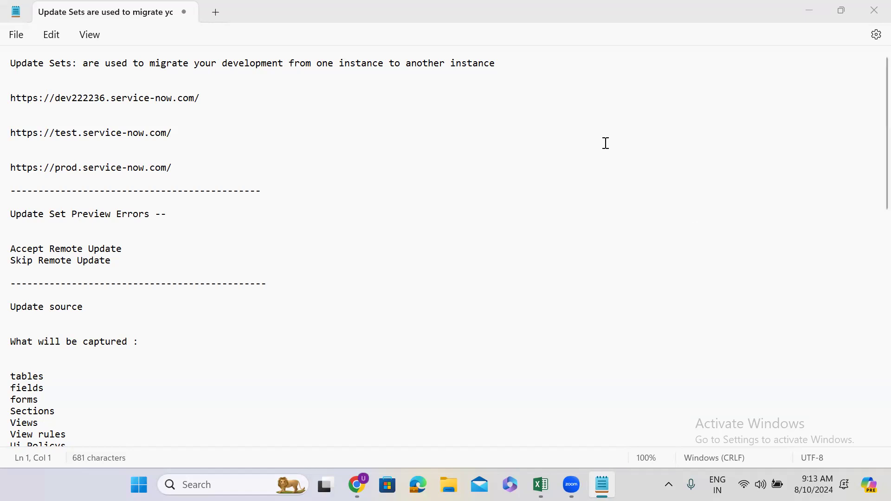
click(809, 10)
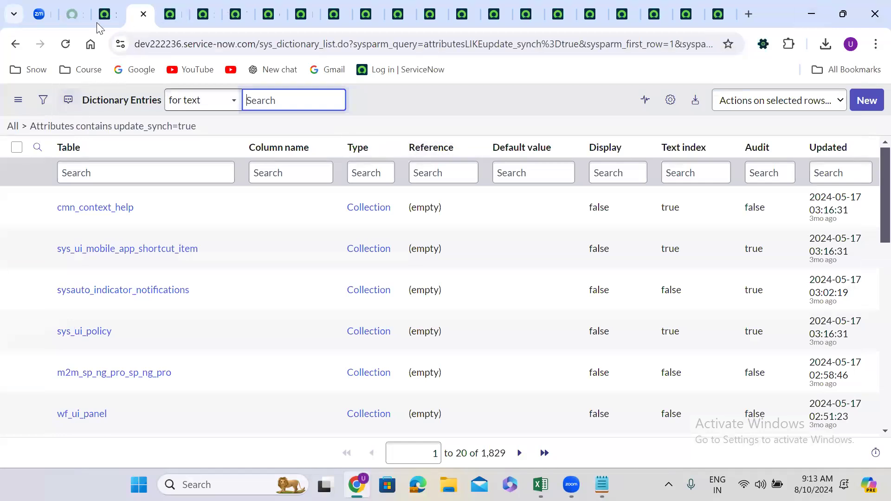
Open the full Incident table list in a new tab on the dev222236 instance using incident.LIST
click(103, 14)
click(76, 105)
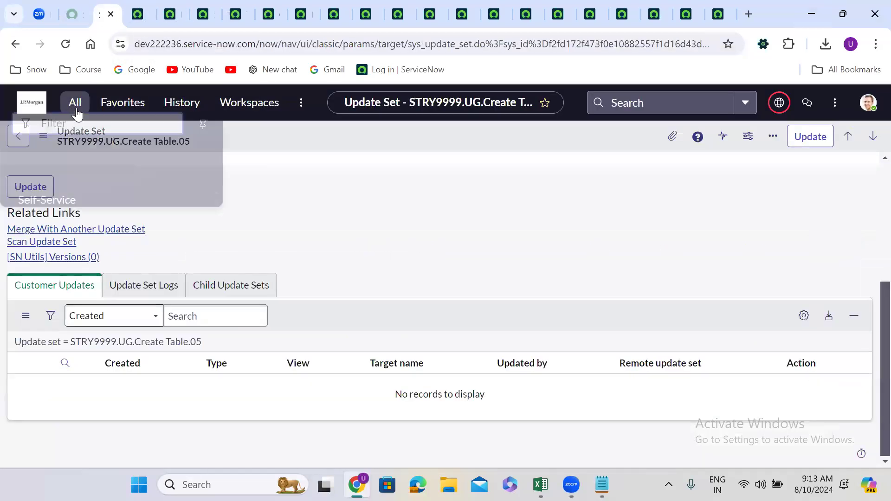
text(in)
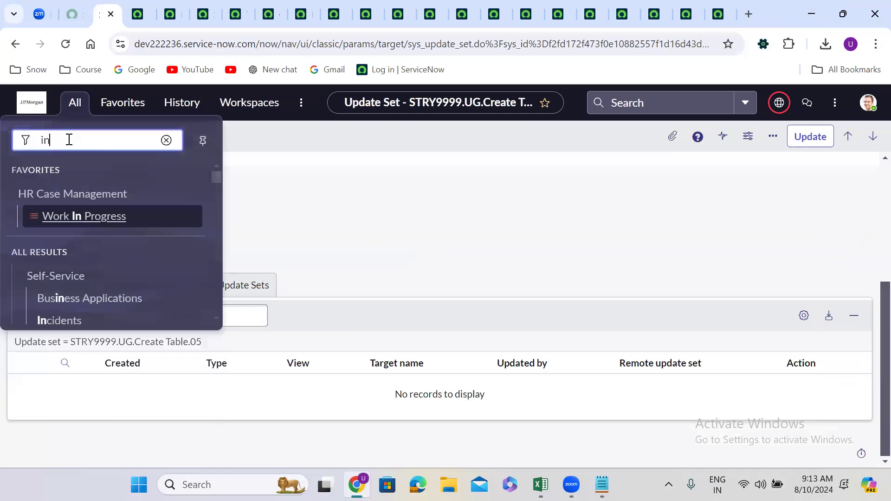
text(cident.LIST)
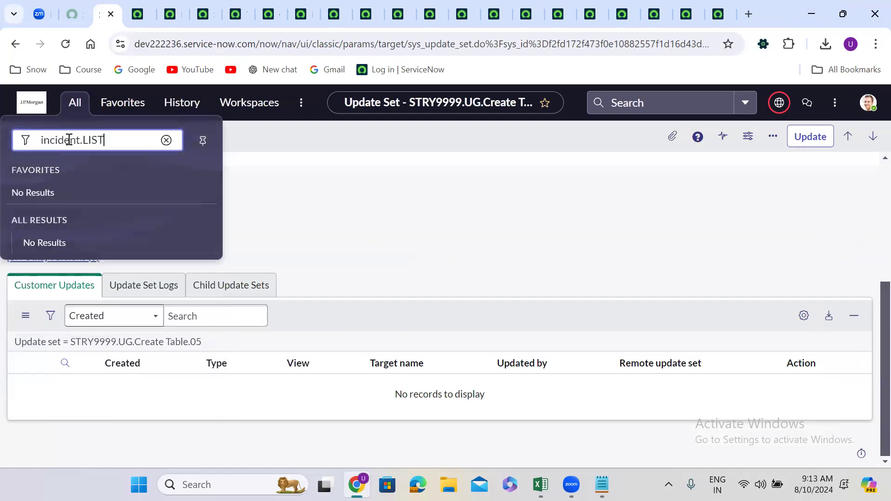
key(Return)
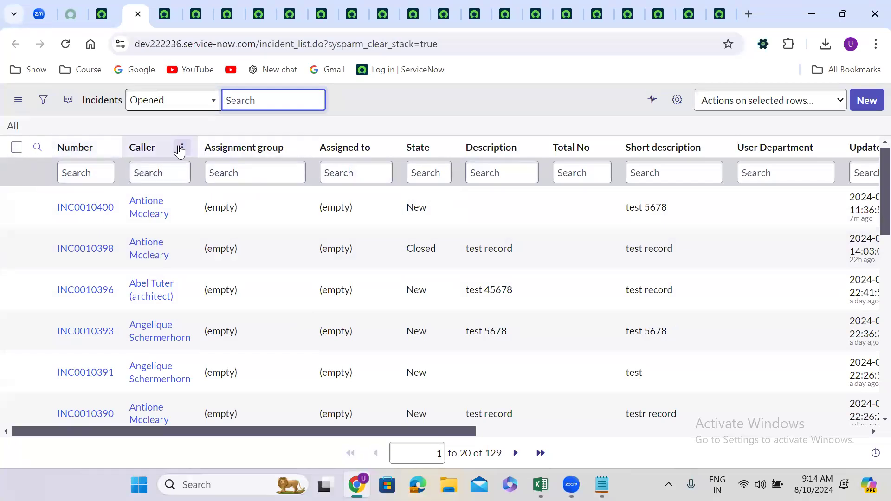
Export all records of the Incident list as XML and save the file as incident in Downloads
click(181, 147)
mouse_move(223, 324)
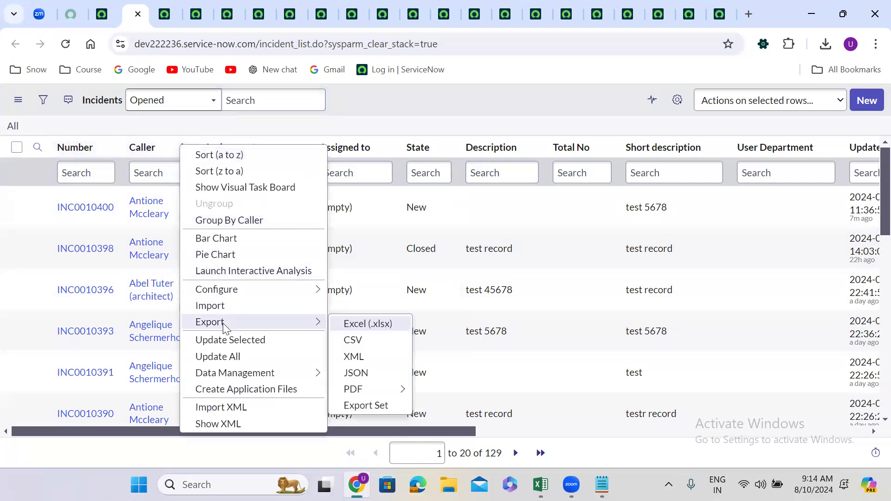
click(363, 355)
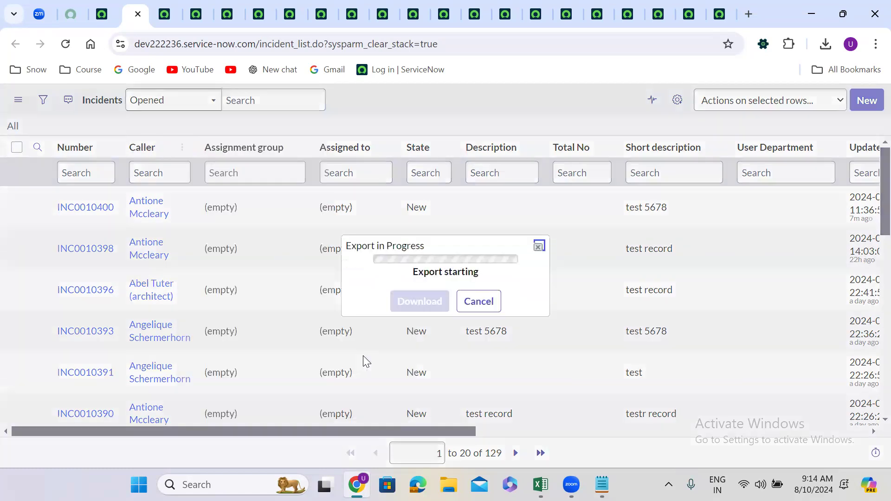
click(420, 298)
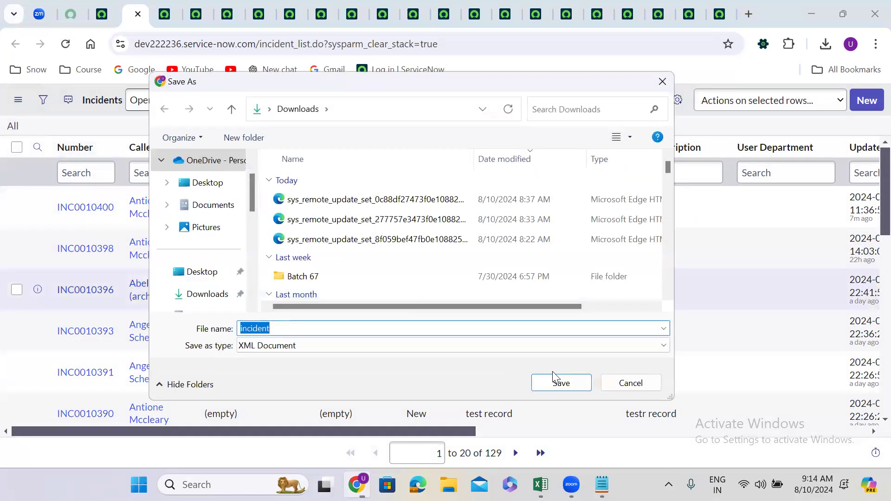
click(565, 387)
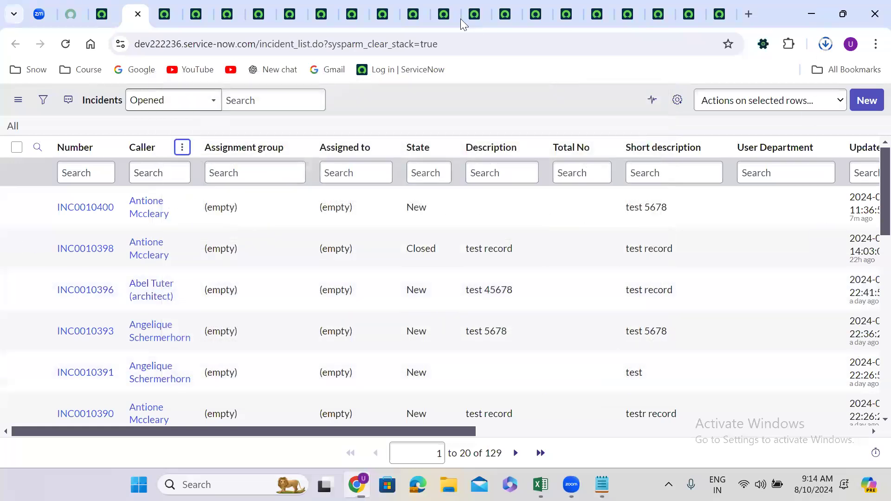
Find the open browser tab showing the Retrieved Update Sets of the dev209798 instance
click(417, 10)
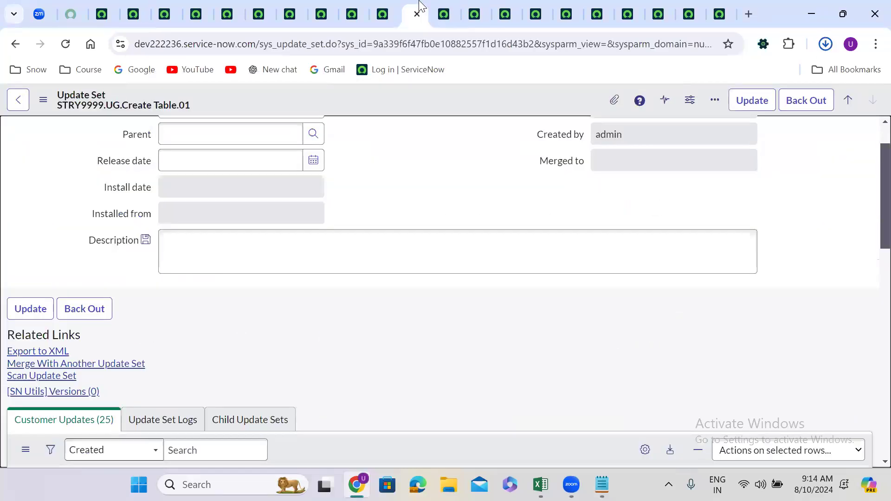
click(383, 10)
click(352, 5)
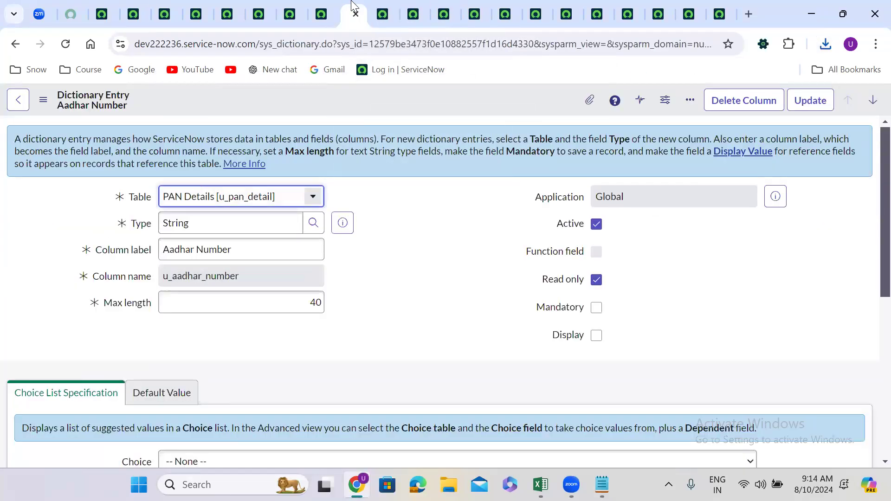
click(324, 1)
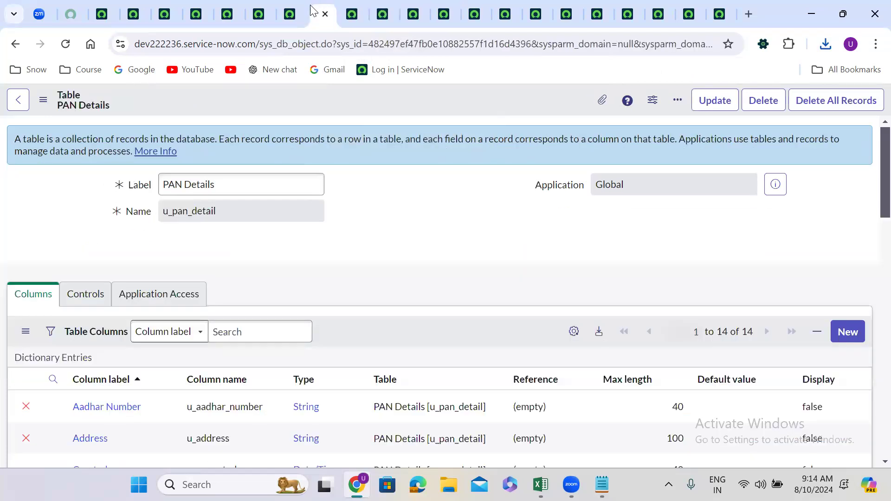
click(352, 6)
click(382, 10)
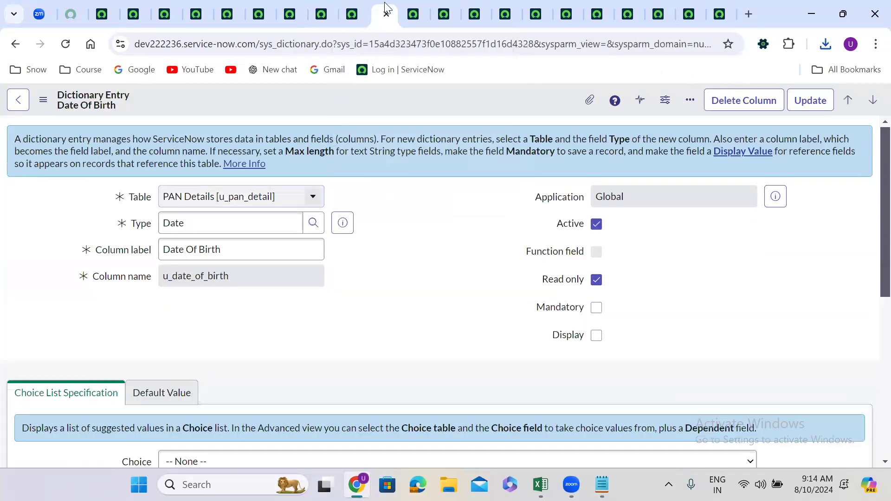
click(413, 5)
click(438, 10)
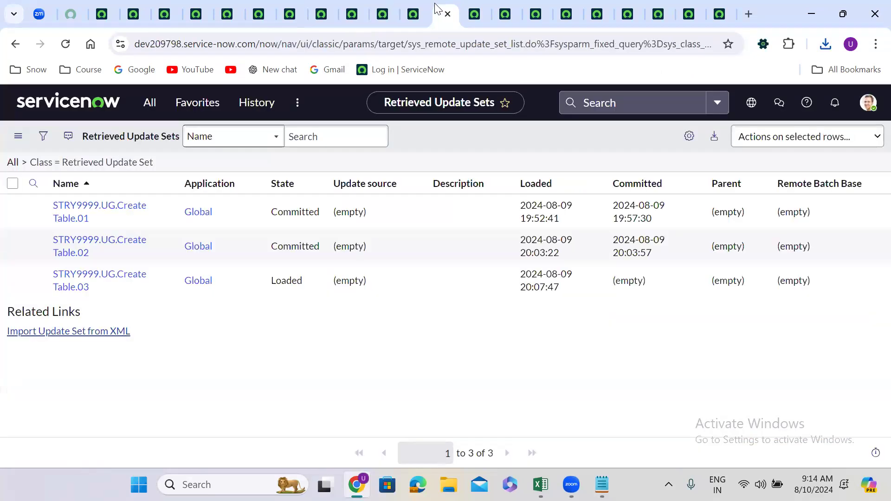
Open the full Incident table list on the dev209798 instance using incident.LIST
click(147, 105)
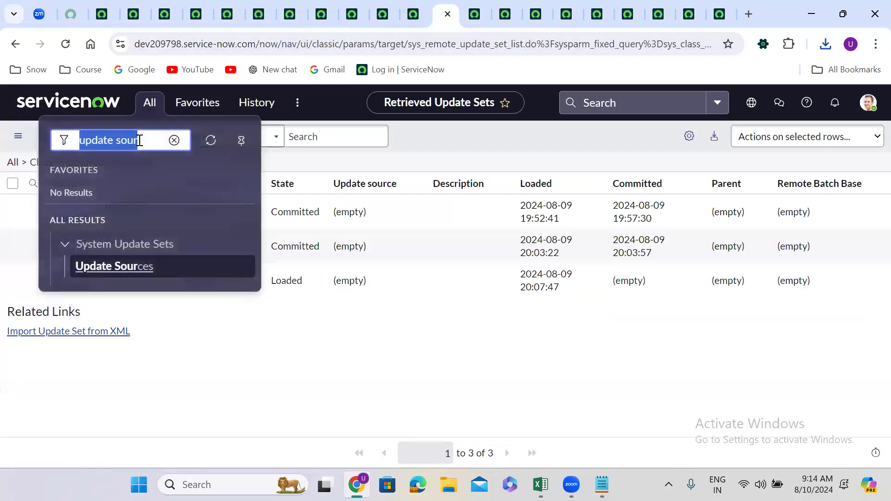
text(incid)
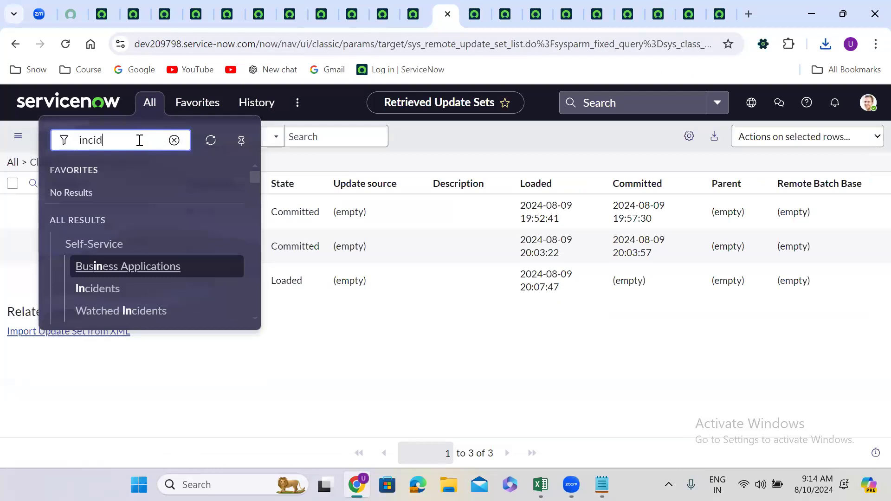
text(ent.LIST)
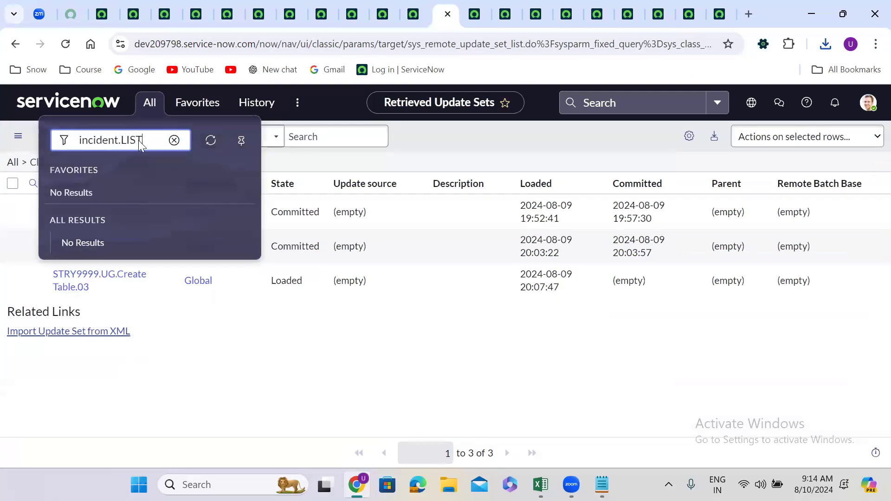
key(Return)
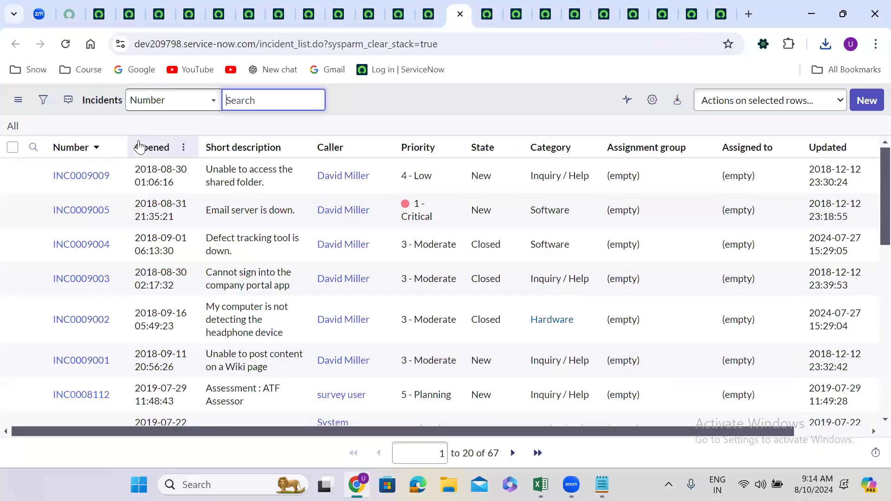
Import the exported incident XML file from Downloads into the Incident table of the dev209798 instance
click(184, 148)
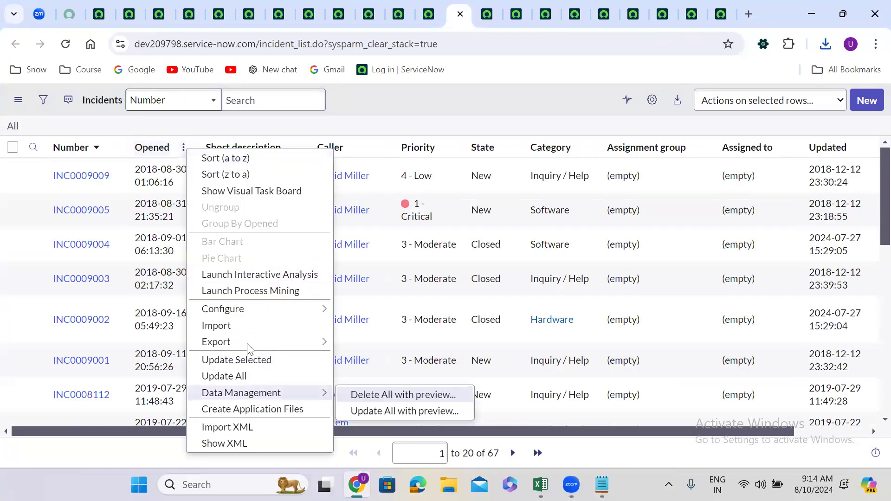
click(244, 428)
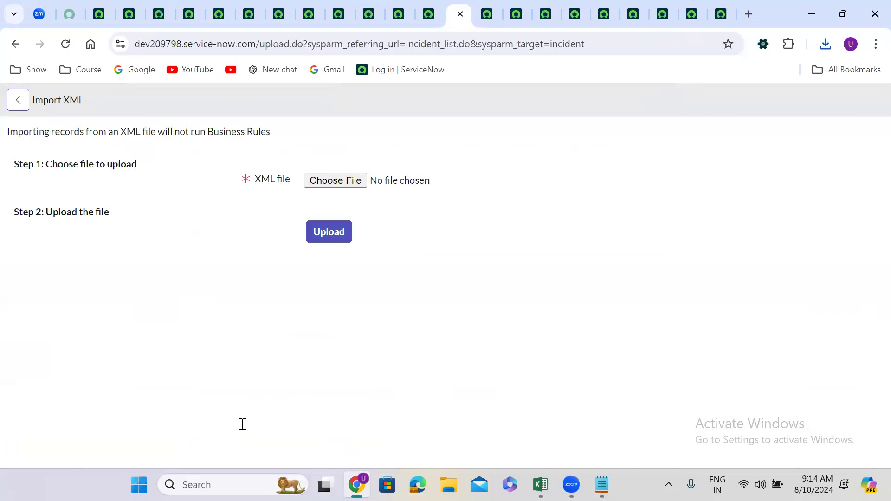
click(341, 178)
click(301, 199)
click(581, 386)
click(325, 234)
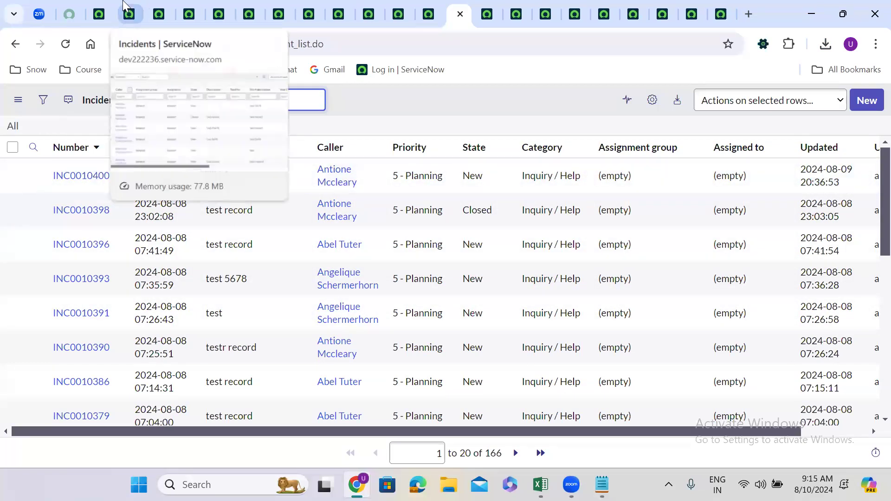
Return to the Incident list on dev222236 and review the list's export and import XML options without running one
click(125, 10)
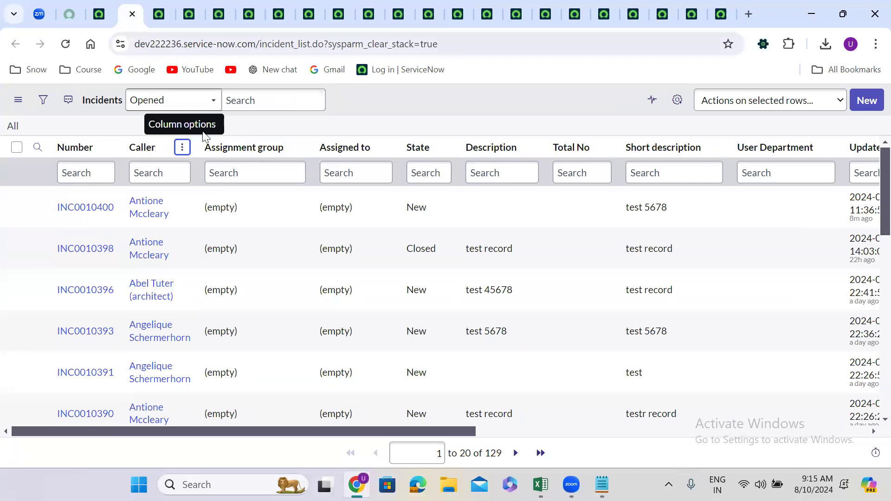
click(182, 147)
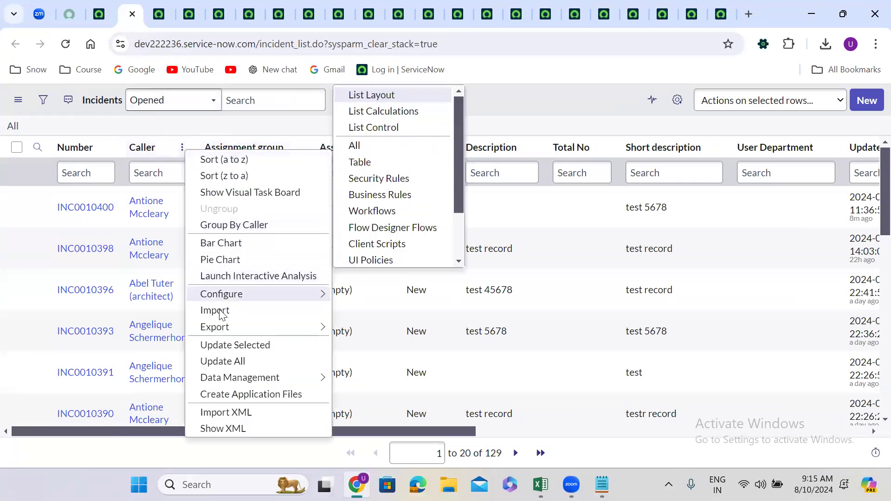
mouse_move(307, 327)
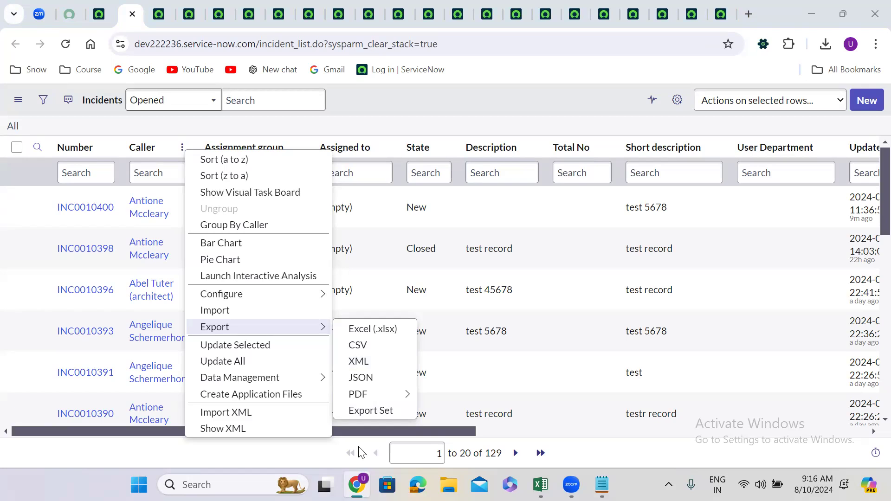
click(346, 105)
Open incident INC0010400 in a new tab and review its option to export only this record as XML
right_click(41, 211)
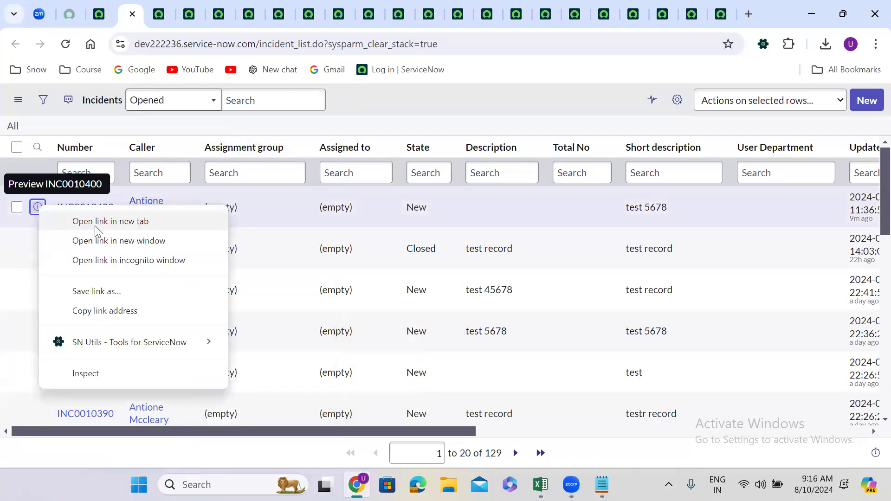
click(94, 222)
click(148, 13)
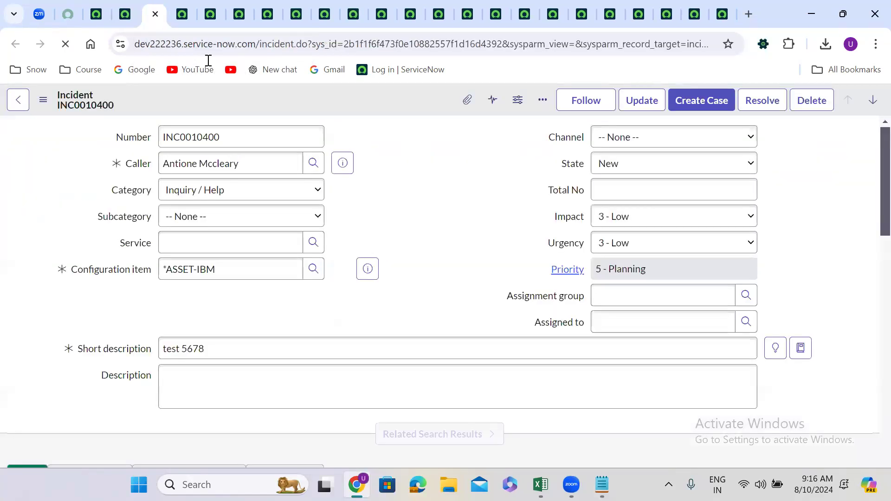
right_click(301, 91)
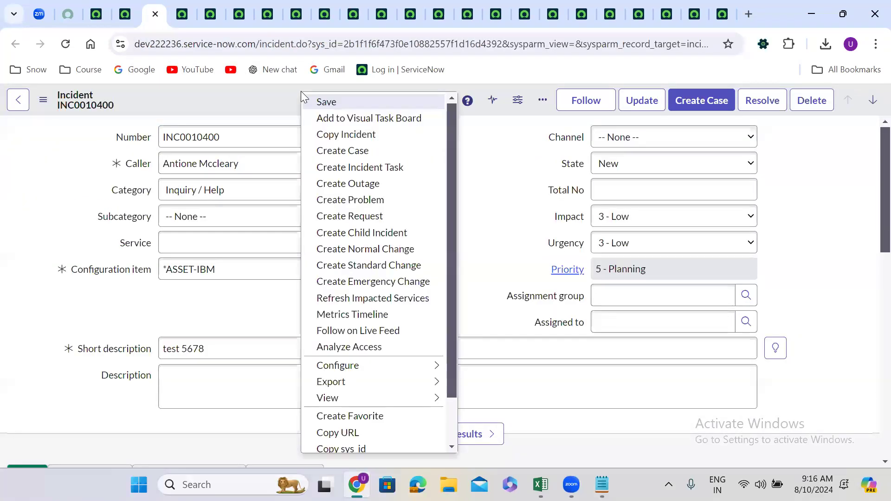
mouse_move(373, 389)
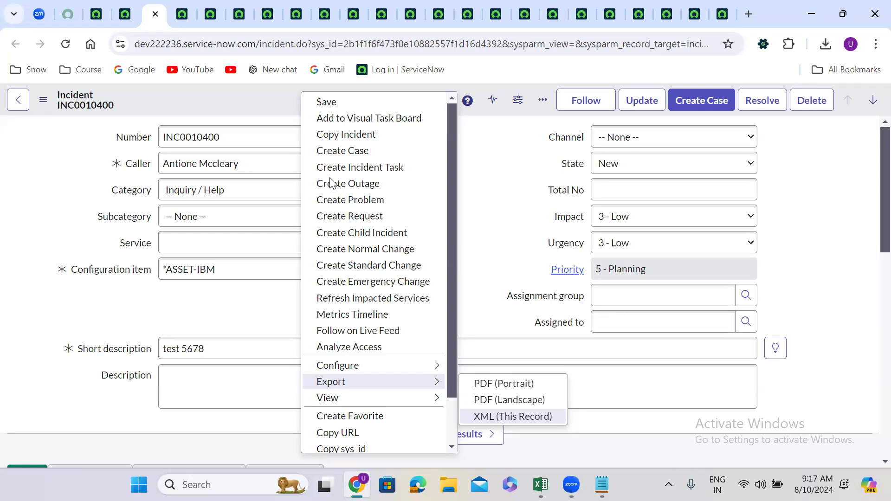
click(50, 195)
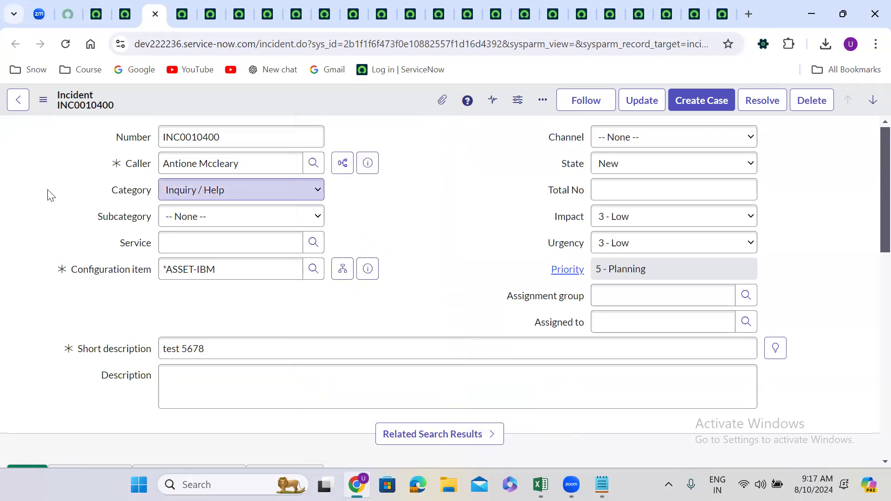